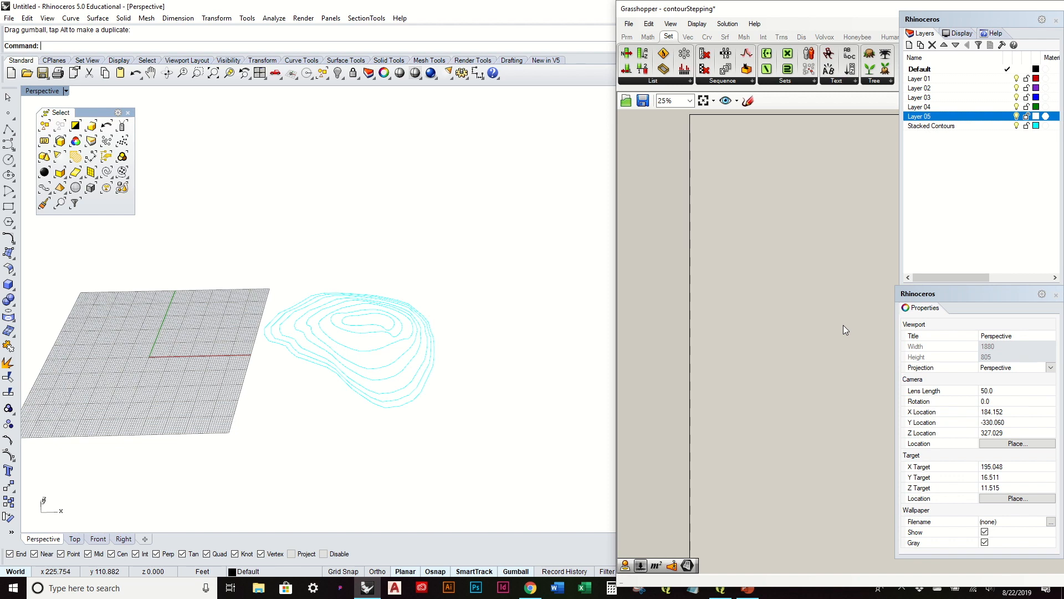
Step: Examine the flat contour curves from several viewing angles in the perspective view
right_click_drag(523, 290, 434, 417)
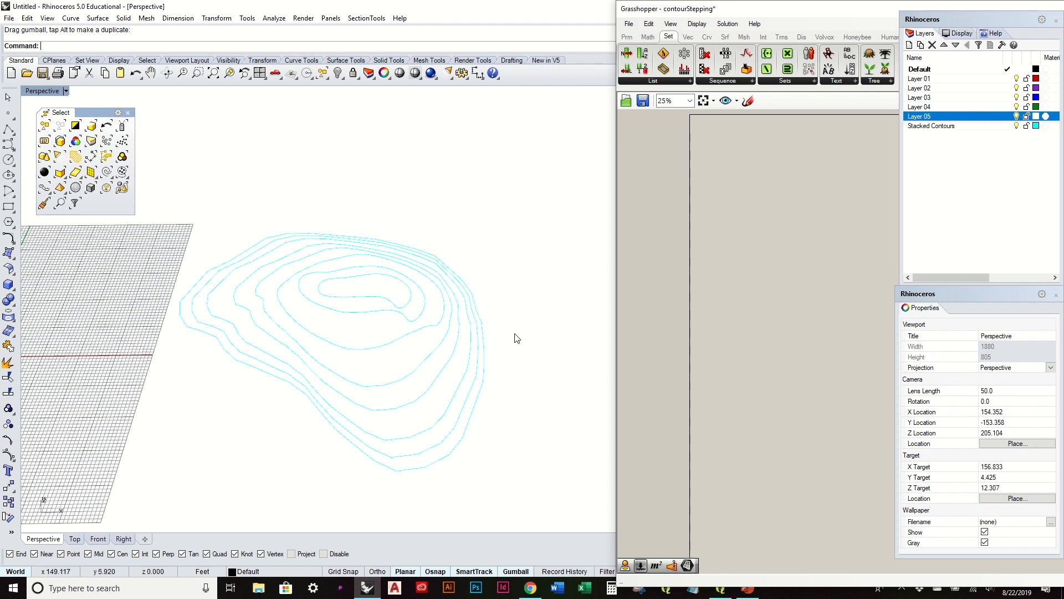
mouse_move(530, 371)
right_mouse_down()
mouse_move(527, 272)
mouse_move(521, 362)
right_mouse_up()
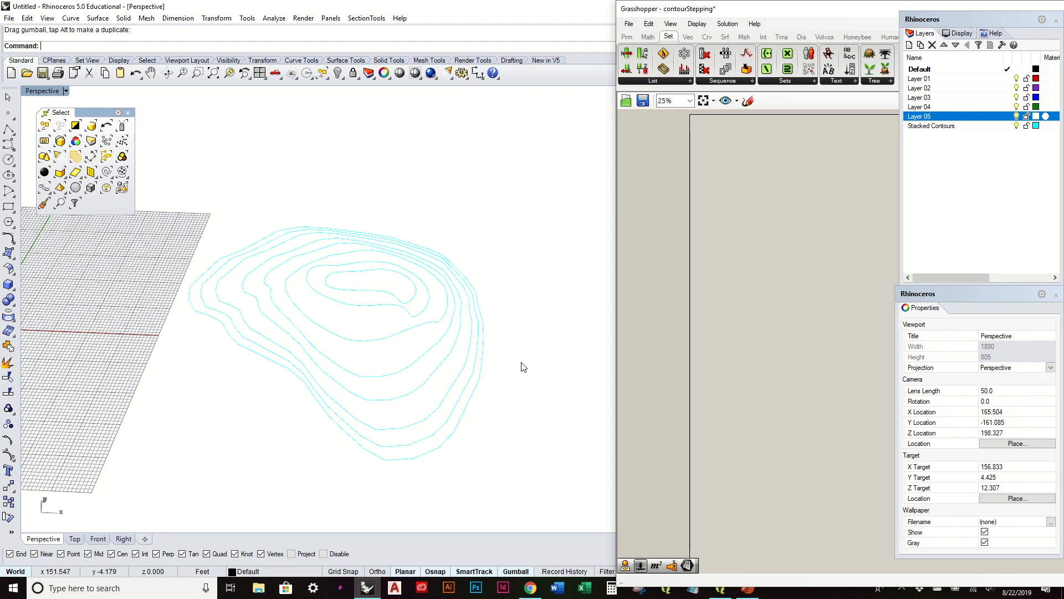
right_click_drag(504, 382, 480, 399)
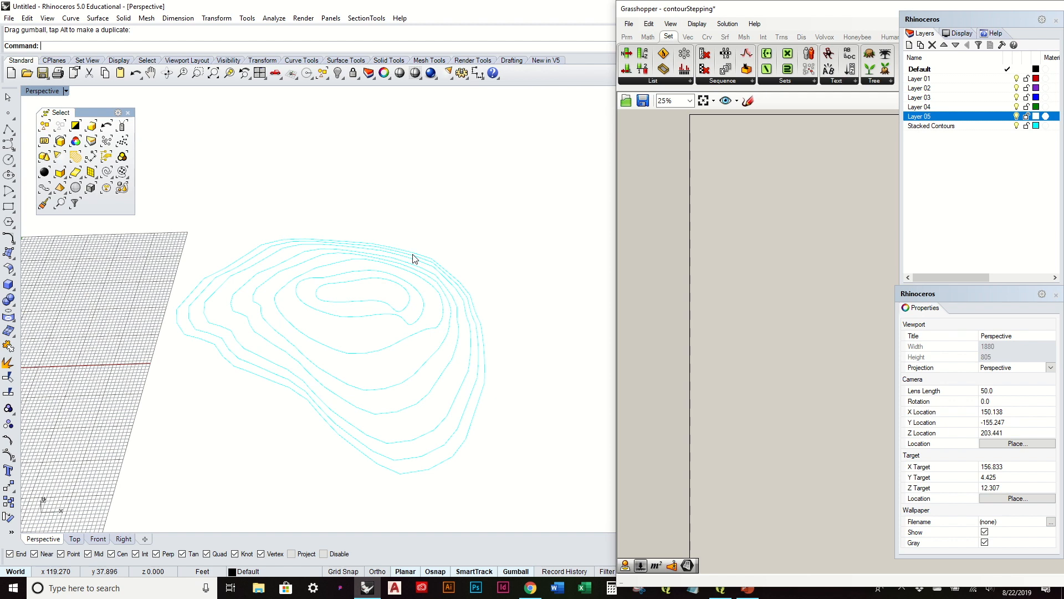
scroll(324, 270, "down", 4)
right_click_drag(340, 269, 334, 301)
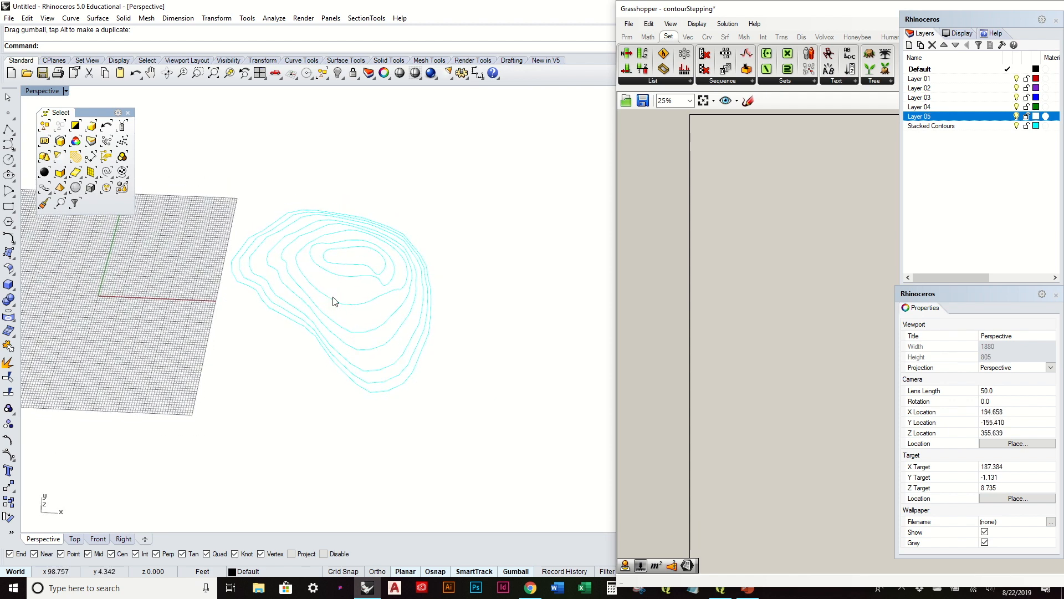
right_click_drag(376, 381, 391, 356)
scroll(399, 316, "up", 2)
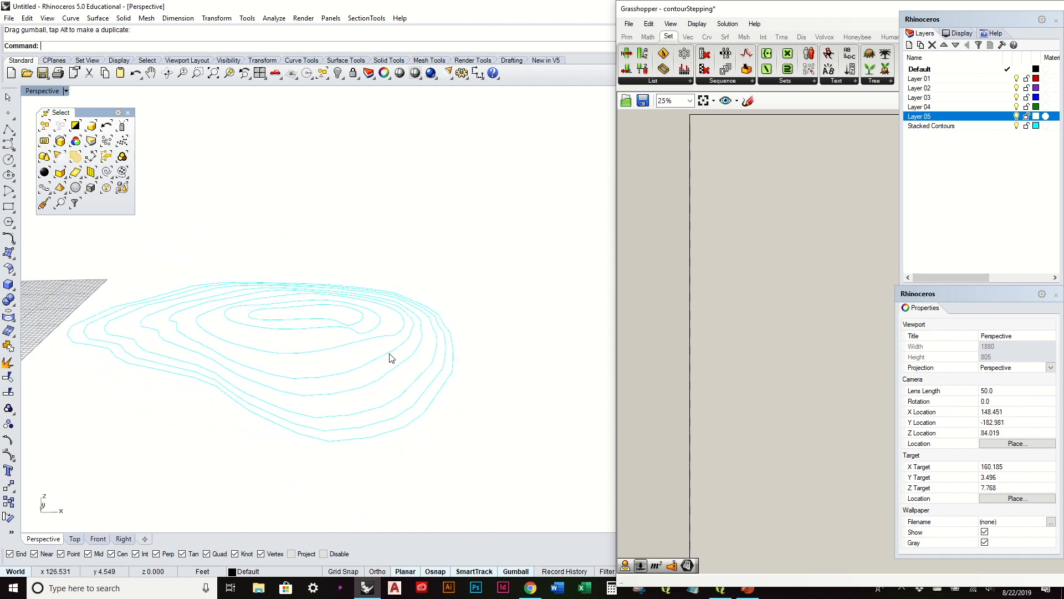
right_click_drag(399, 427, 383, 447)
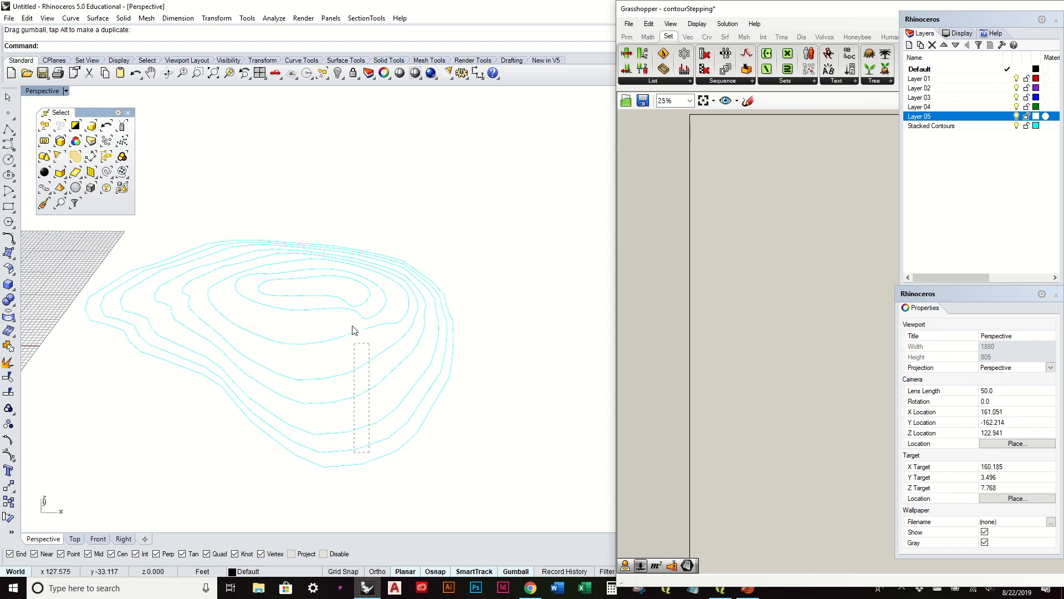
Step: Select the seven contours inside the outermost one and move them vertically up by 2 feet
left_click_drag(351, 295, 348, 292)
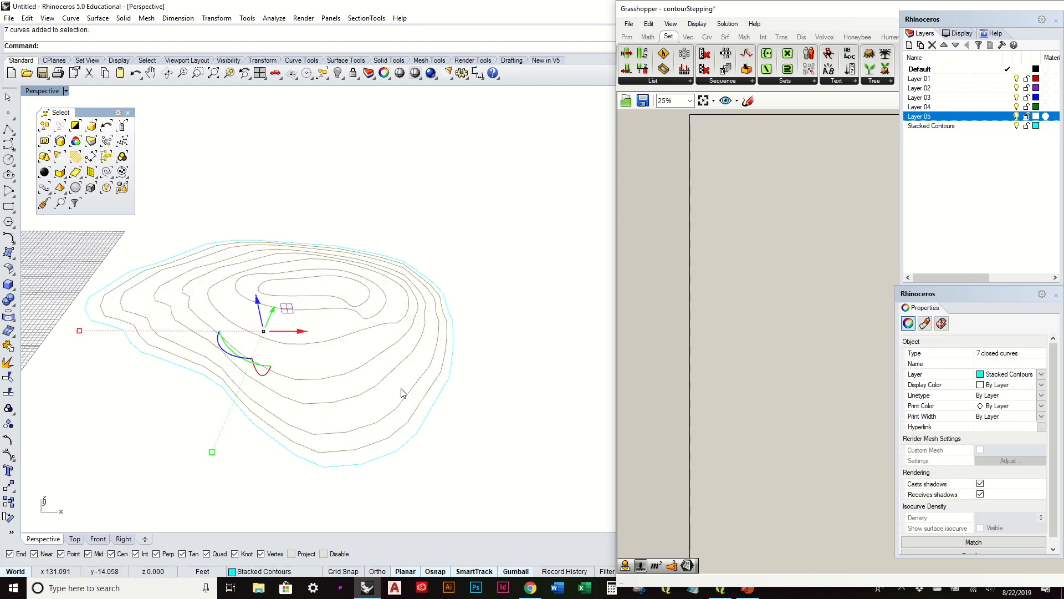
key("Return")
type("v")
key("Return")
left_click(389, 413)
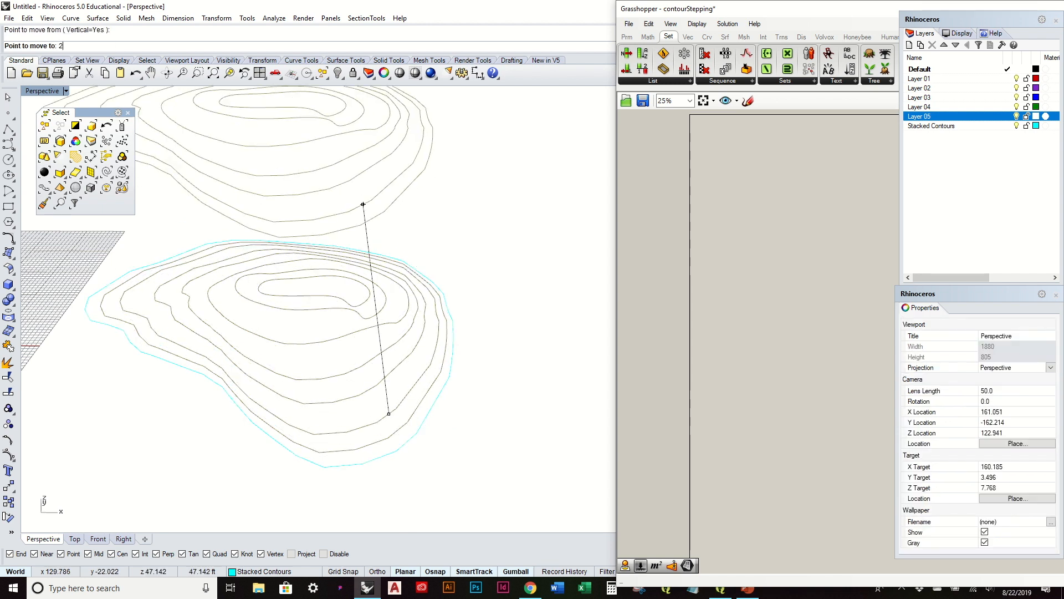
key("Return")
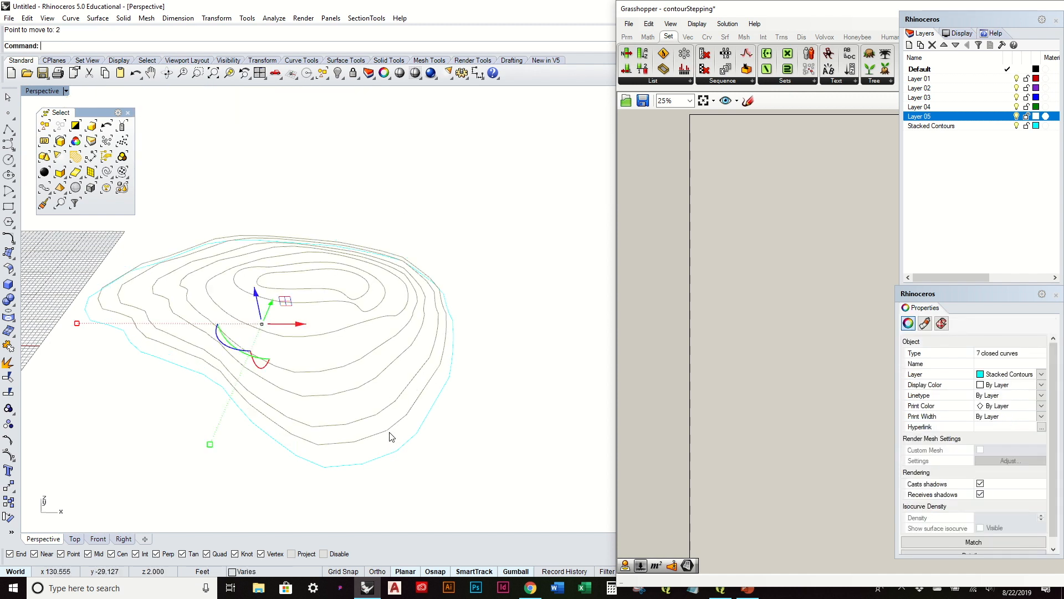
Step: Remove the outermost raised contour from the selection and move the remaining six vertically up by 2 feet
left_click(411, 383, "ctrl")
key("Return")
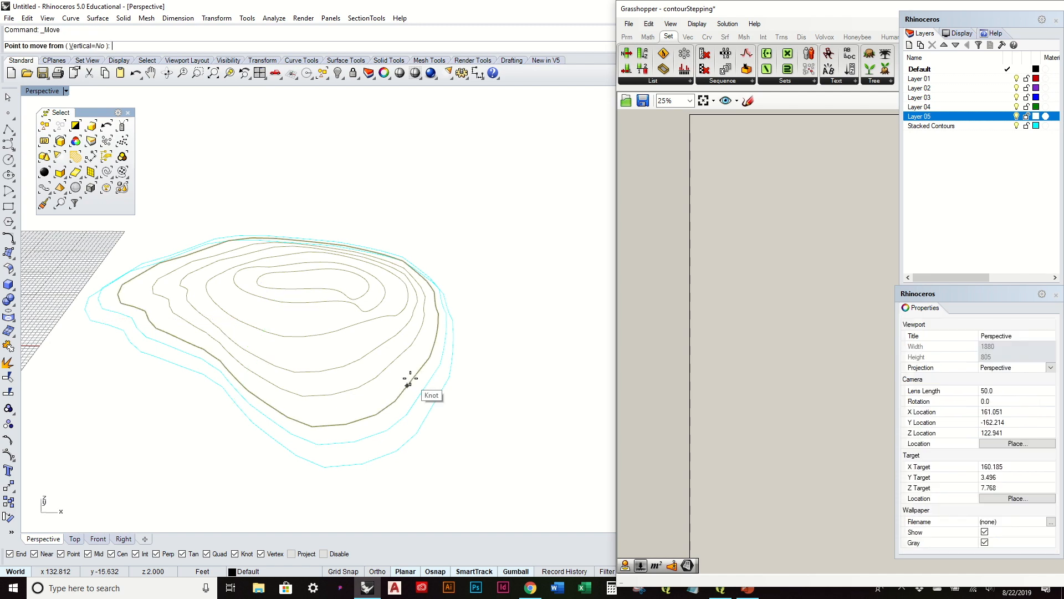
key("Return")
left_click(408, 384)
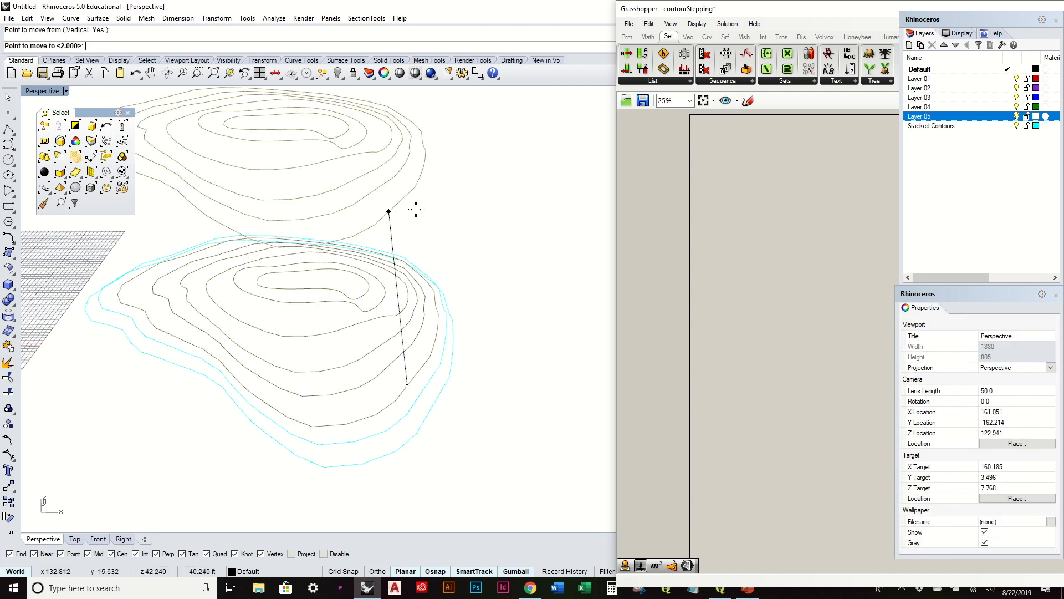
type("2")
key("Return")
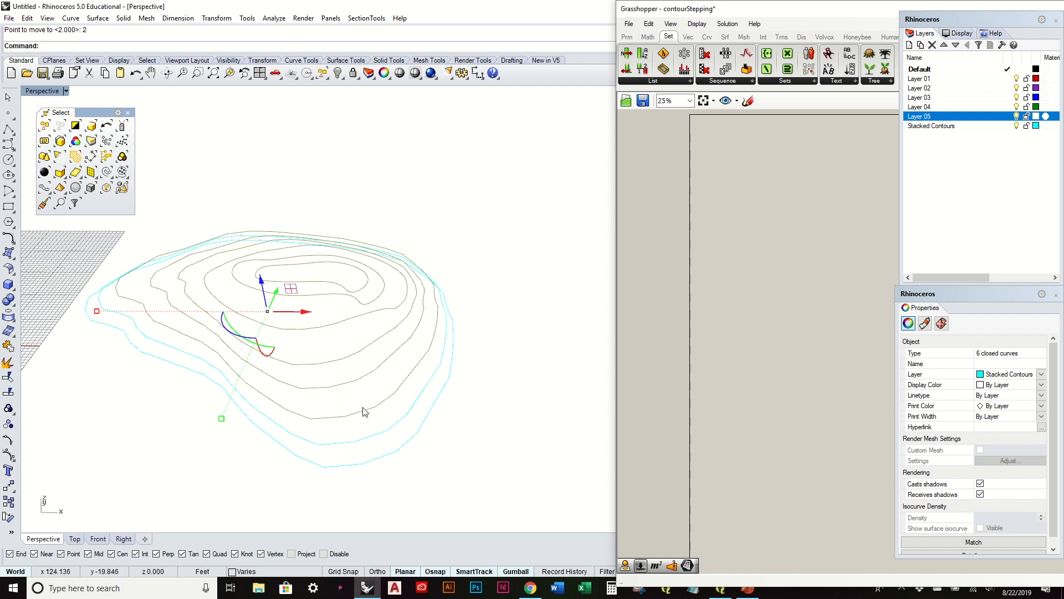
Step: Deselect the next outer contour and move the five innermost contours vertically up by 2 feet
left_click(382, 376, "ctrl")
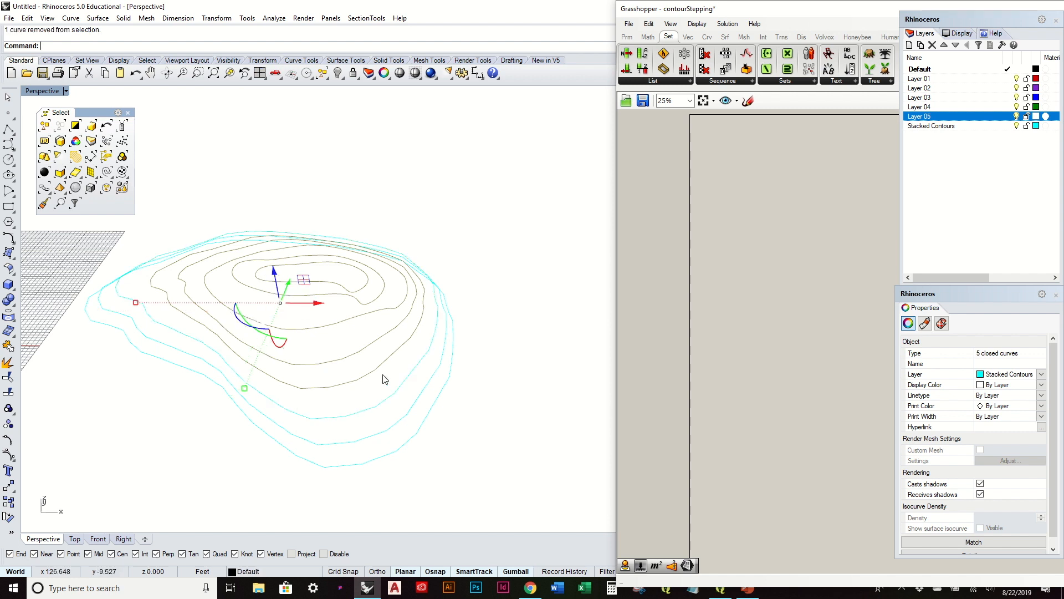
key("Return")
type("v")
key("Return")
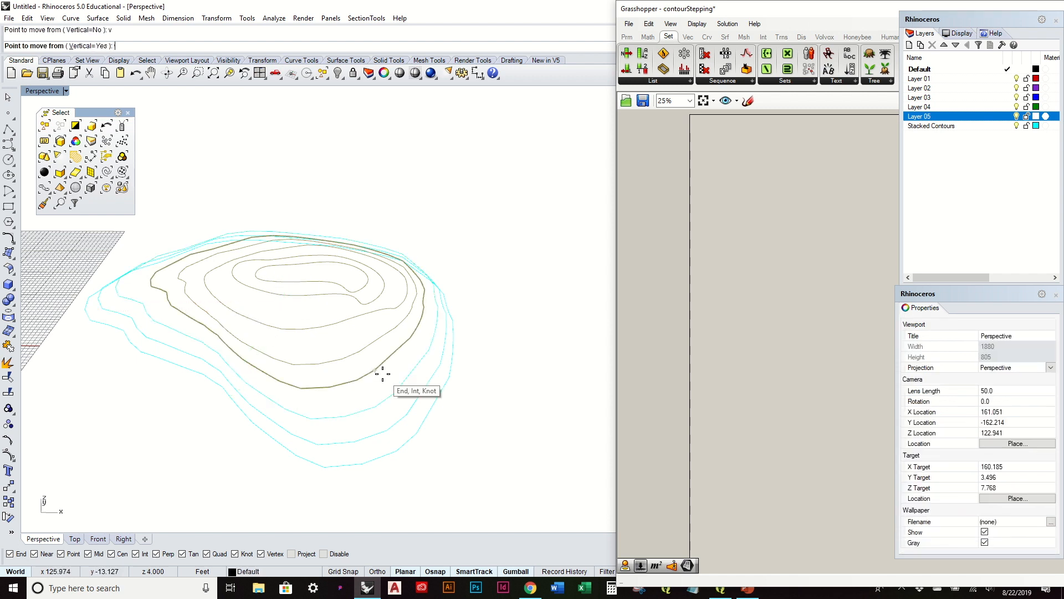
left_click(383, 371)
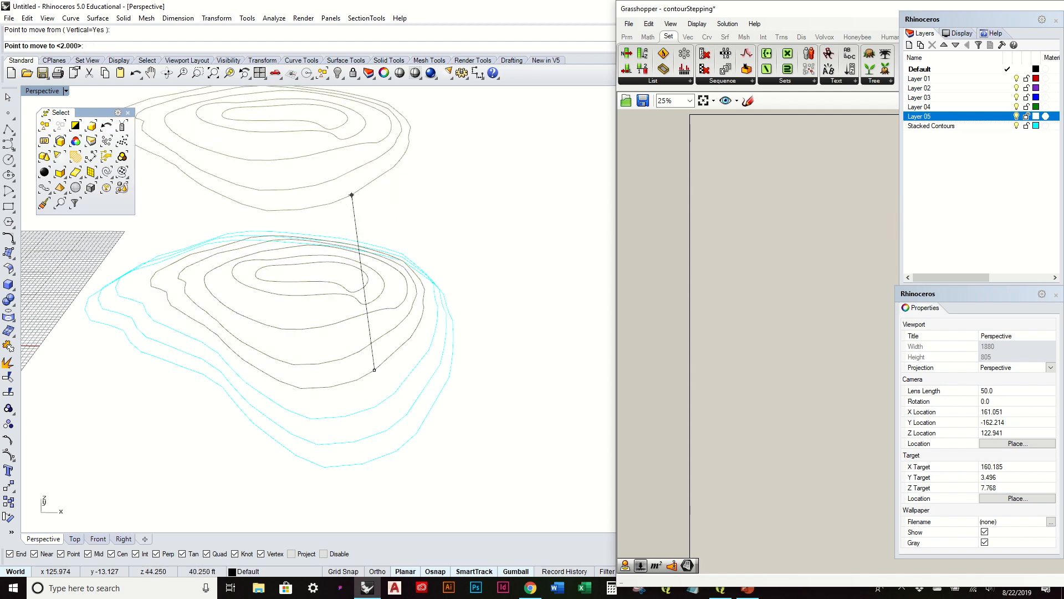
type("2")
key("Return")
Step: Reduce the selection to the four innermost contours and move them vertically up by 2 feet
right_click_drag(399, 204, 397, 362)
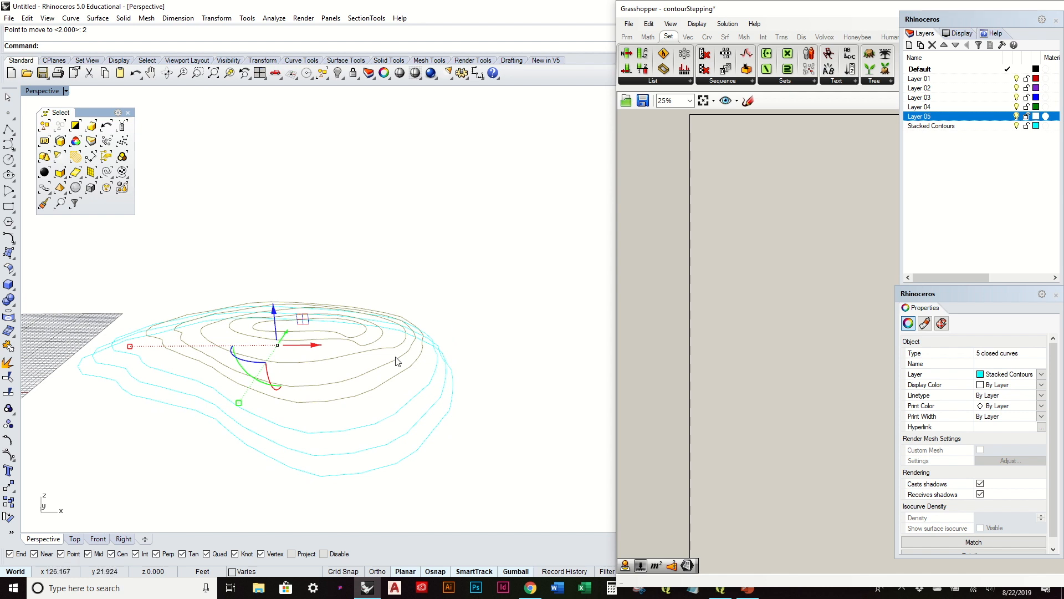
left_click(390, 374, "ctrl")
key("Return")
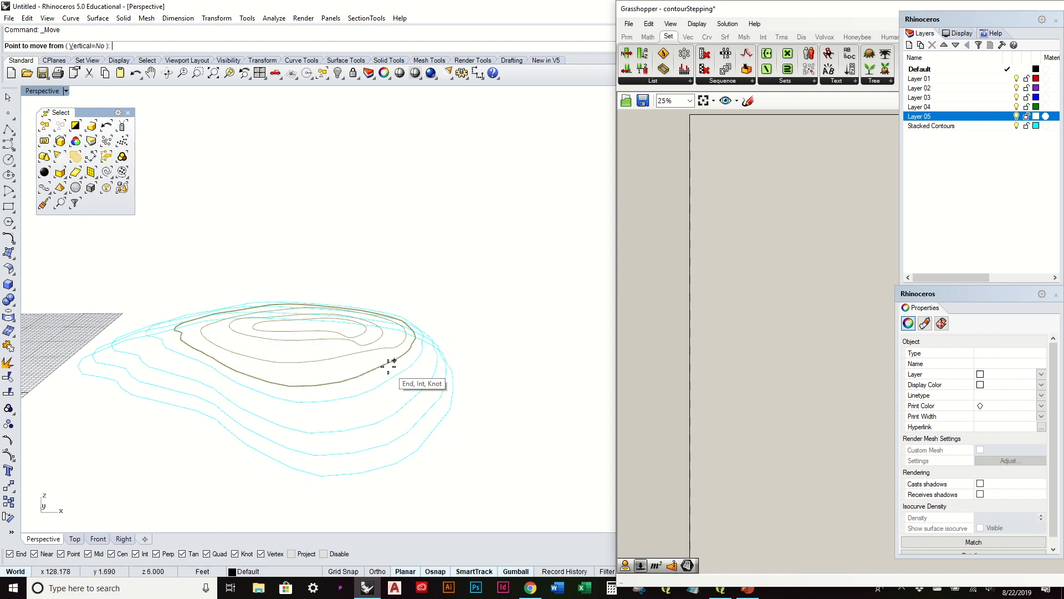
left_click(388, 366)
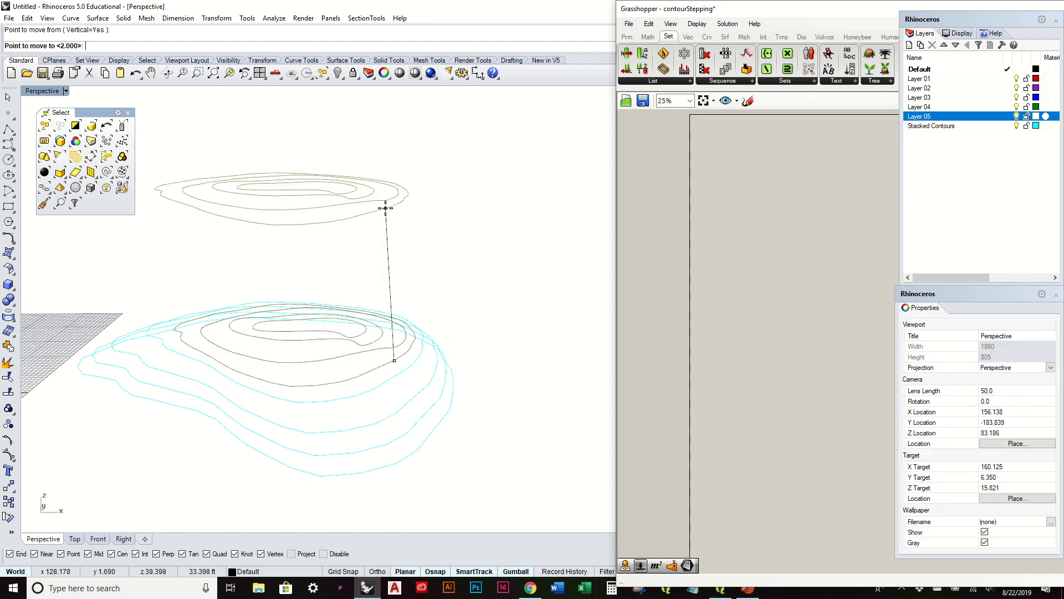
type("2")
key("Return")
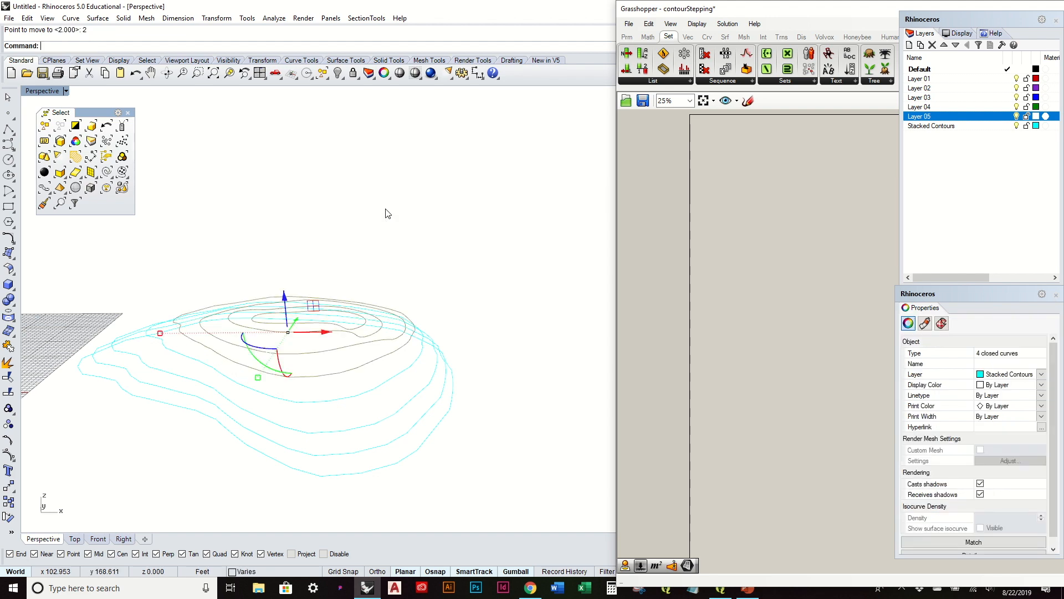
Step: Keep only the three innermost contours selected and move them vertically up by 2 feet
right_click_drag(355, 365, 357, 328)
left_click(358, 326, "ctrl")
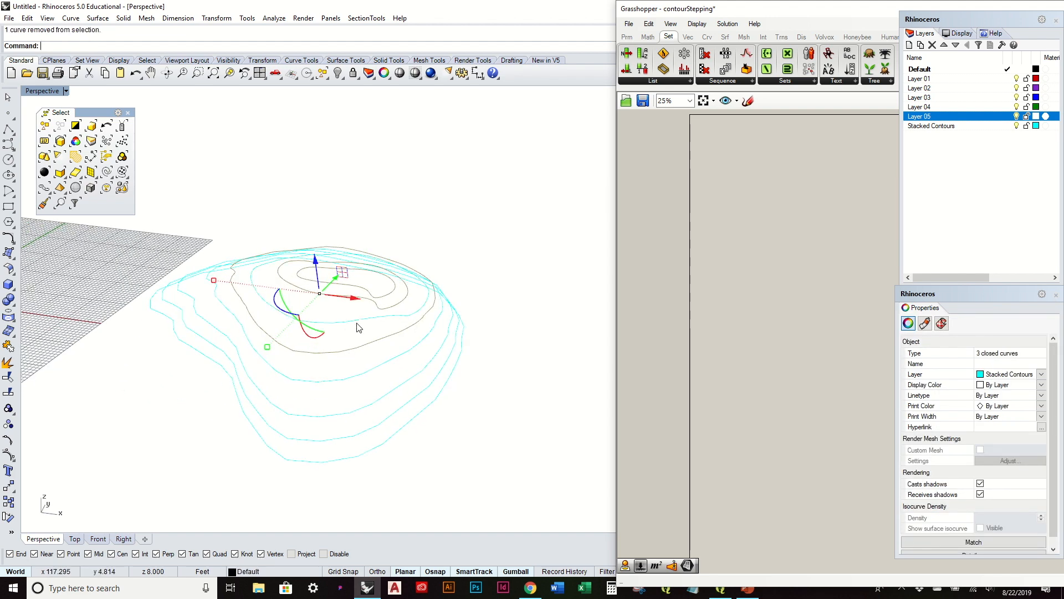
left_click(358, 324, "shift")
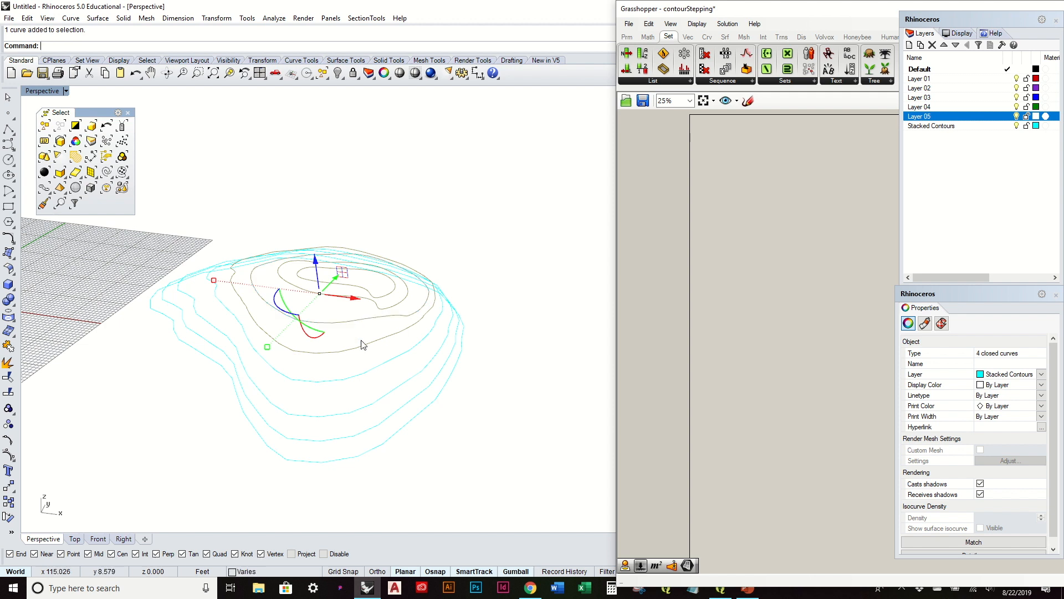
left_click(363, 348, "ctrl")
type("M")
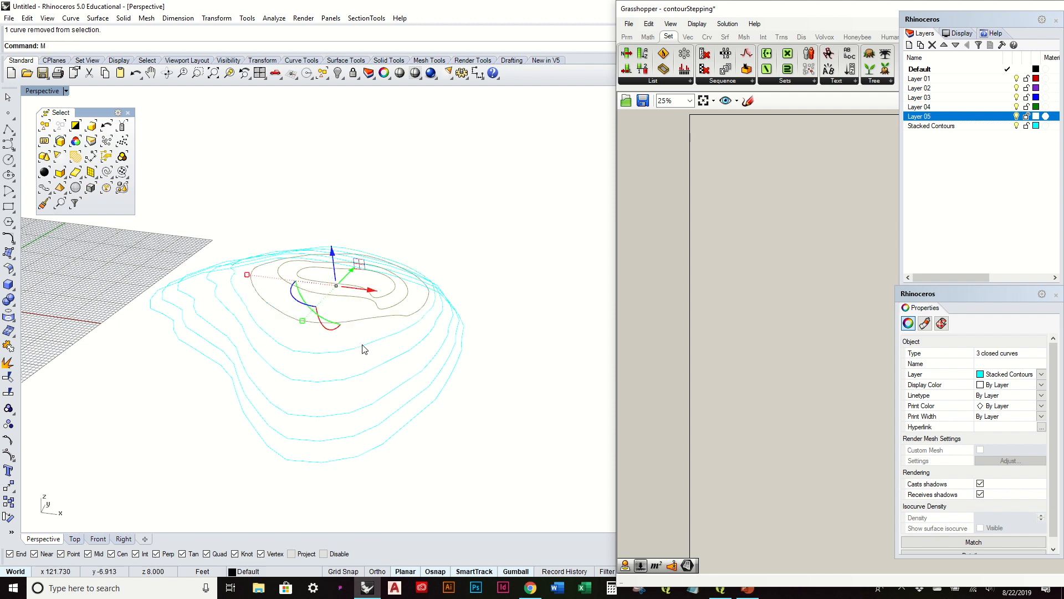
type("ove")
key("Return")
left_click(370, 317)
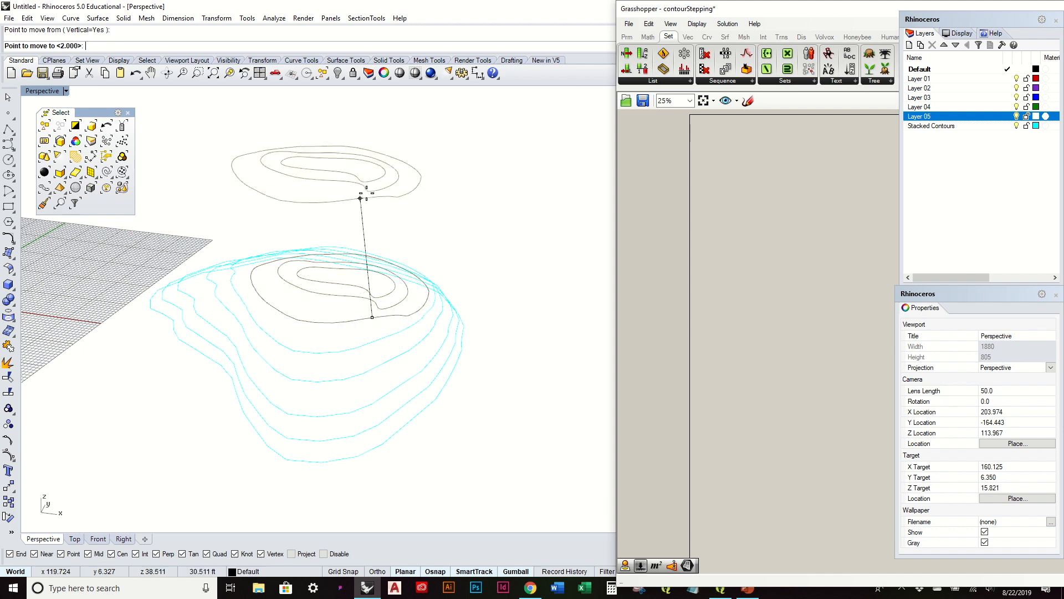
type("2")
key("Return")
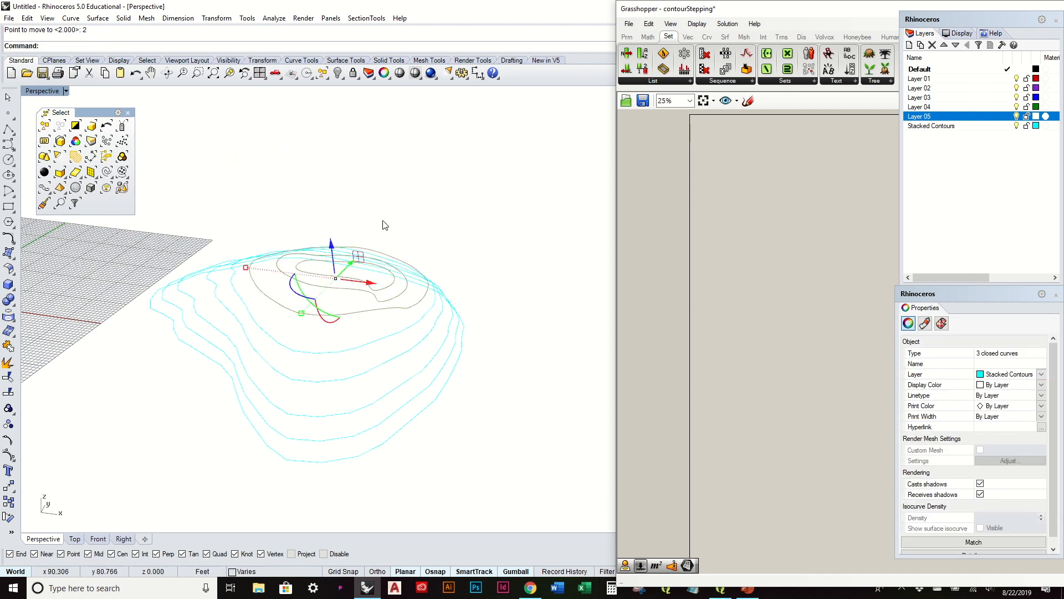
Step: Keep only the two innermost contours selected and move them vertically up by 2 feet
scroll(371, 200, "up", 2)
left_click(393, 342, "ctrl")
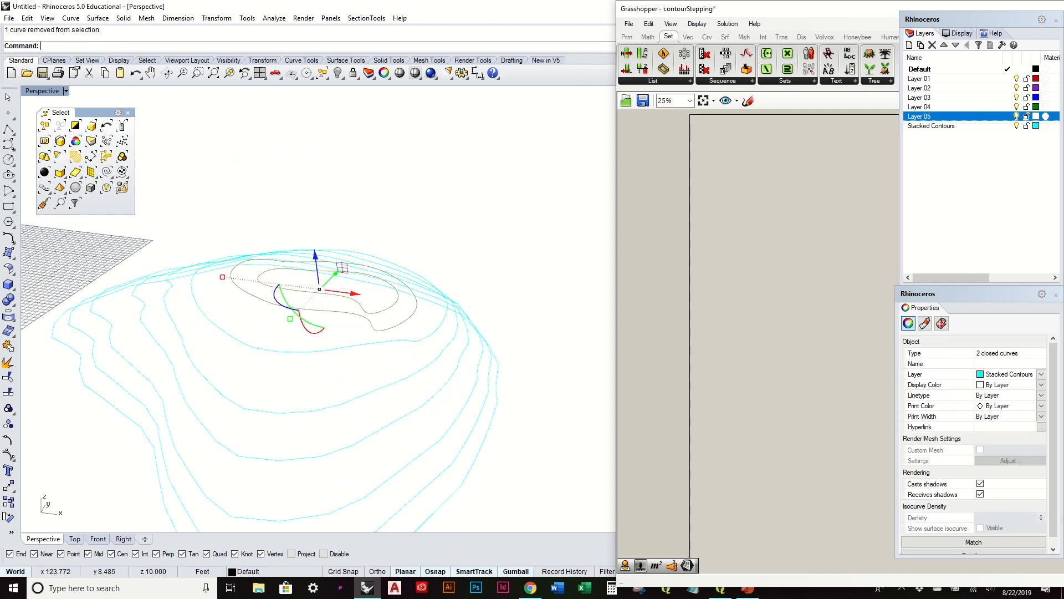
type("M")
key("Return")
left_click(391, 330)
type("2")
key("Return")
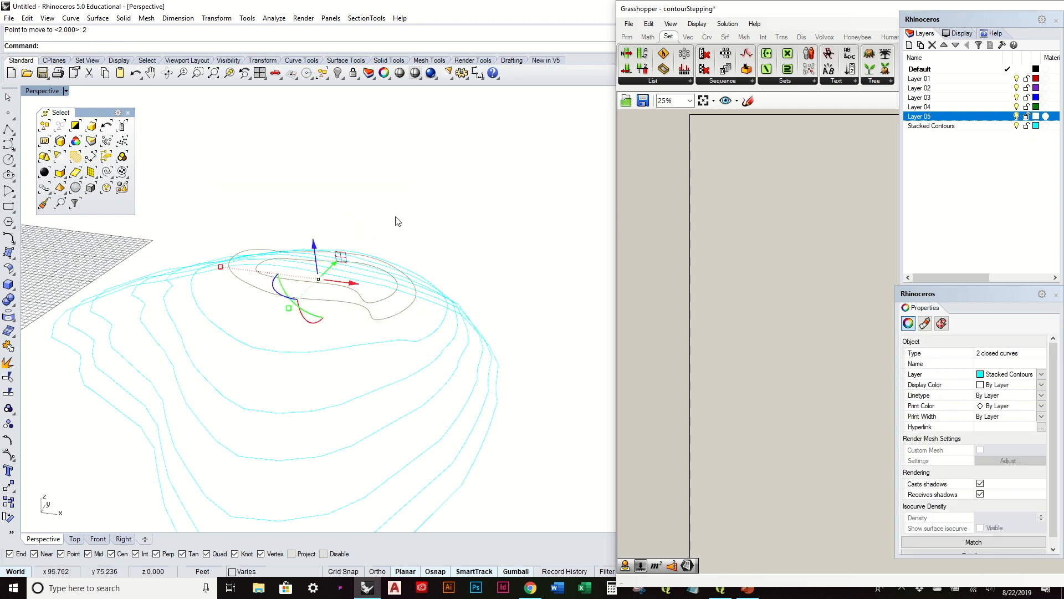
Step: Move just the innermost contour vertically up by 2 feet and clear the selection
left_click(395, 301)
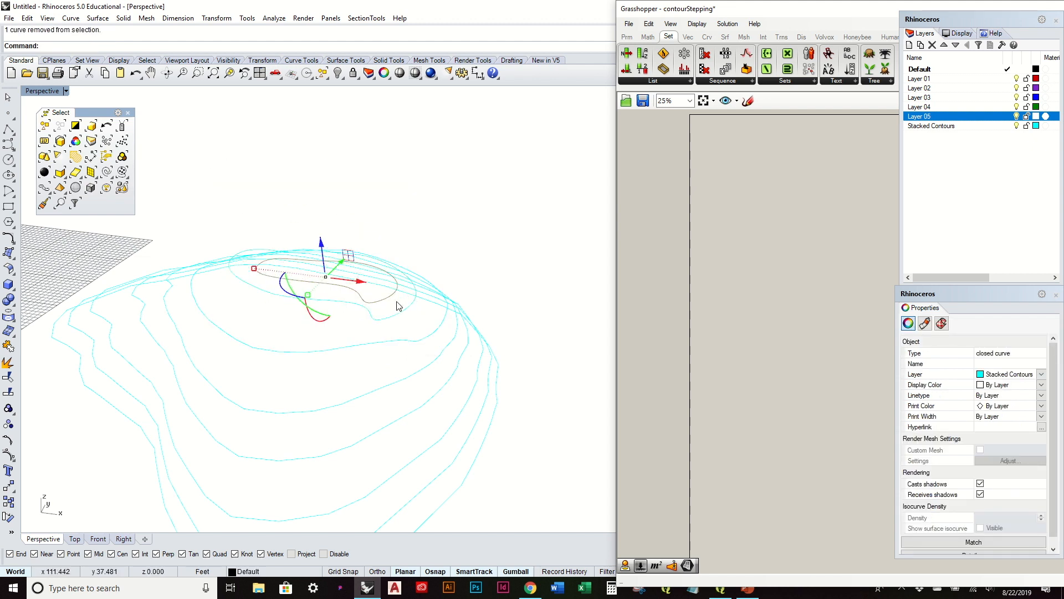
key("Return")
type("v")
key("Return")
left_click(390, 296)
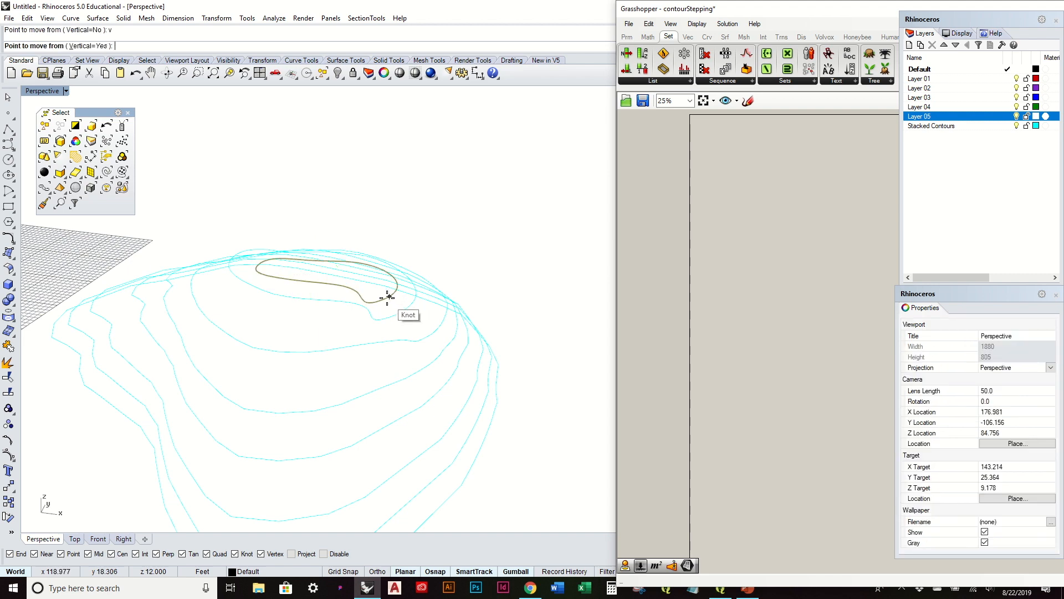
type("2")
key("Return")
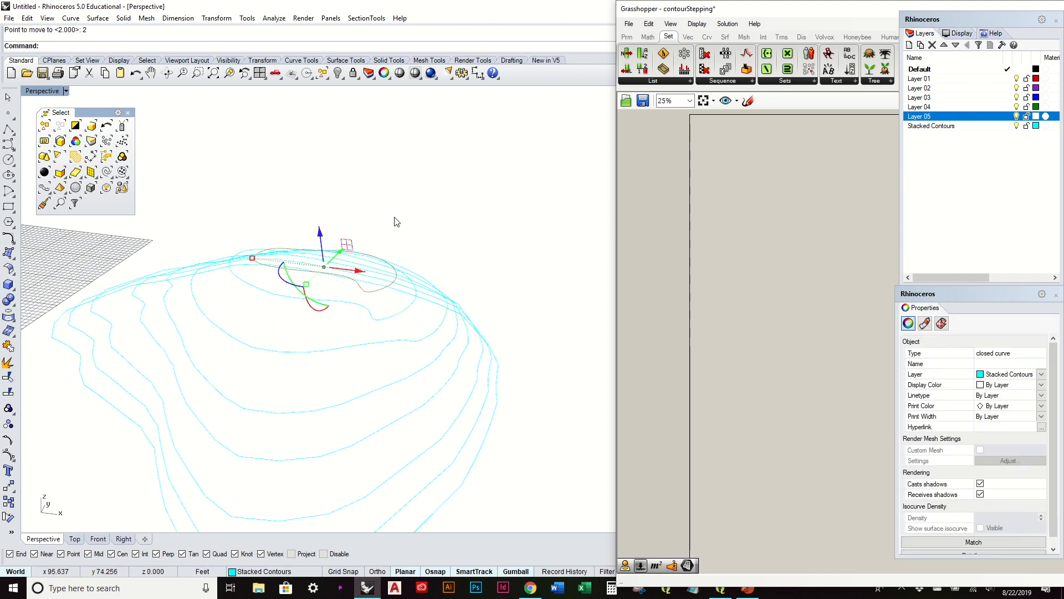
left_click(398, 221)
Step: Switch to Grasshopper and start a new document
scroll(399, 221, "down", 6)
right_click_drag(475, 365, 501, 416)
right_click_drag(438, 273, 438, 359)
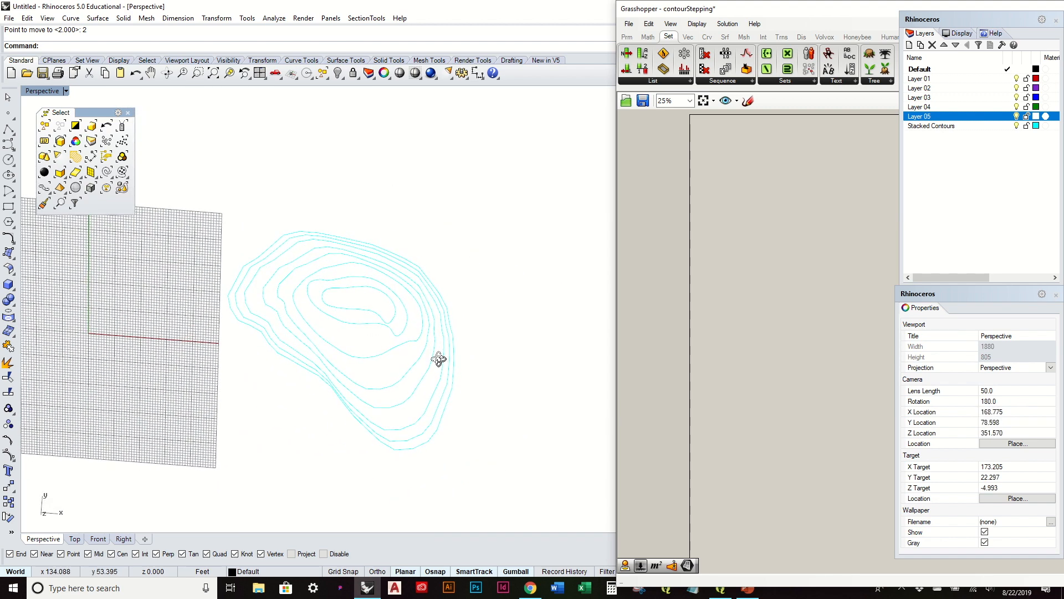
right_click_drag(352, 361, 360, 266)
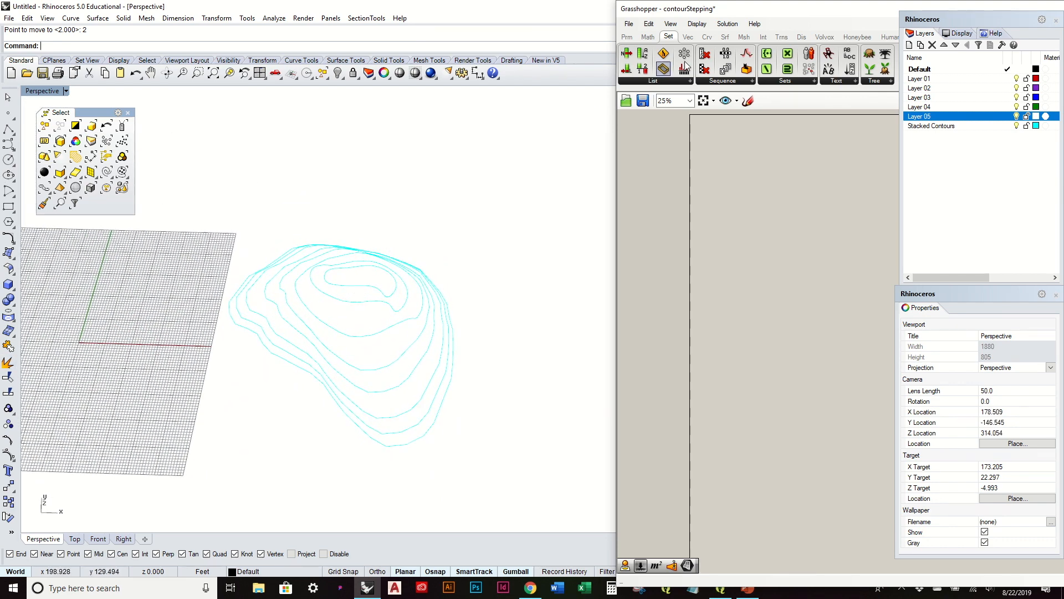
left_click(752, 13)
left_click(628, 24)
left_click(652, 39)
Step: Select all eight stepped contours, add a Curve parameter to the canvas, and reference them into it as multiple curves
mouse_move(392, 261)
right_mouse_down()
mouse_move(397, 356)
mouse_move(385, 247)
mouse_move(294, 184)
mouse_move(264, 183)
mouse_move(316, 349)
mouse_move(350, 339)
mouse_move(404, 278)
mouse_move(407, 144)
mouse_move(398, 265)
right_mouse_up()
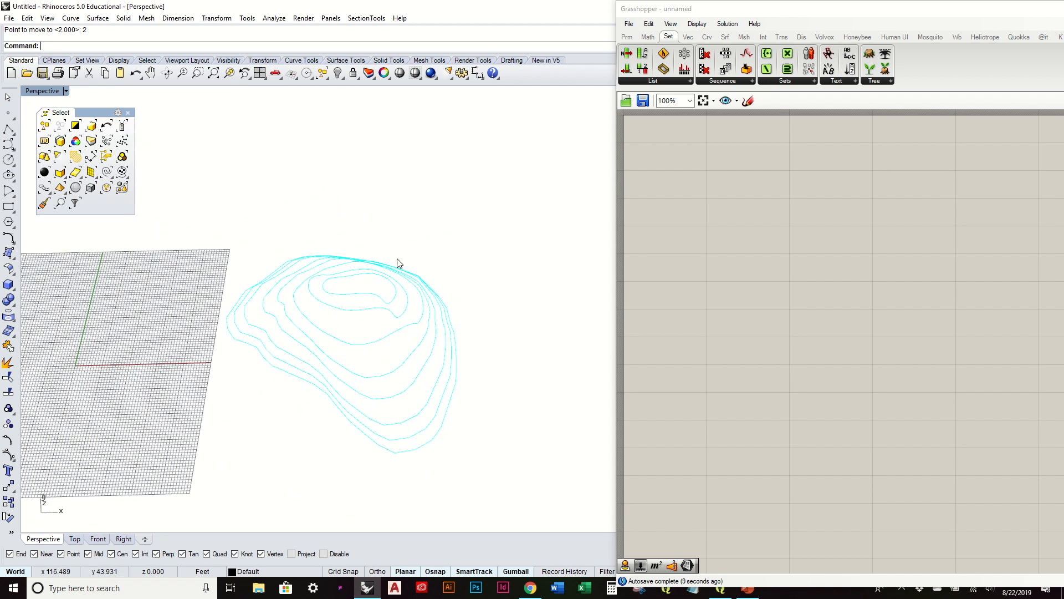
left_click_drag(327, 240, 309, 206)
mouse_move(498, 381)
right_mouse_down()
mouse_move(492, 280)
mouse_move(491, 371)
right_mouse_up()
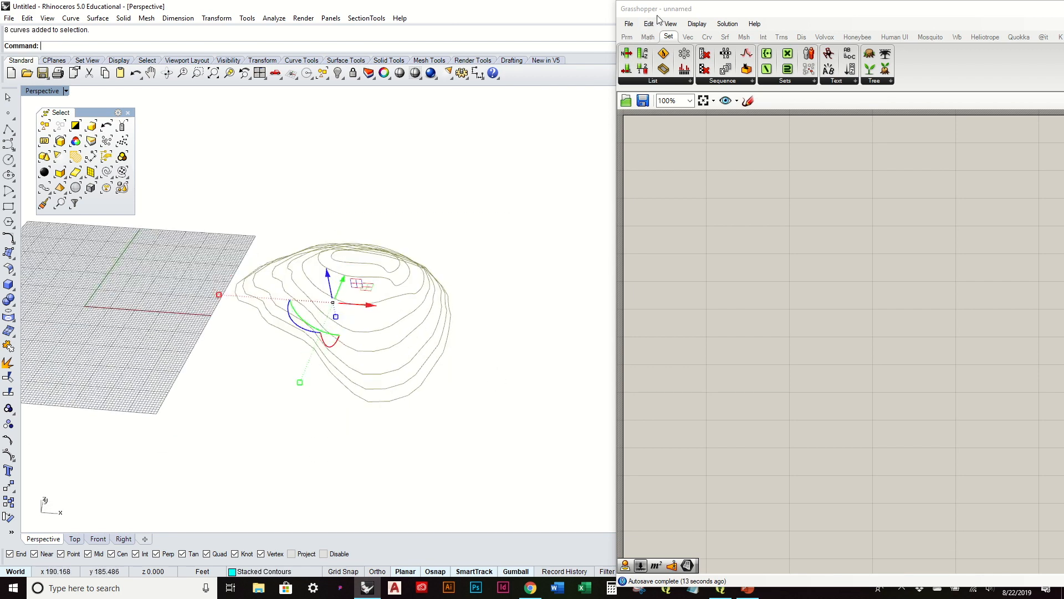
left_click(627, 37)
left_click_drag(663, 55, 672, 175)
right_click(672, 177)
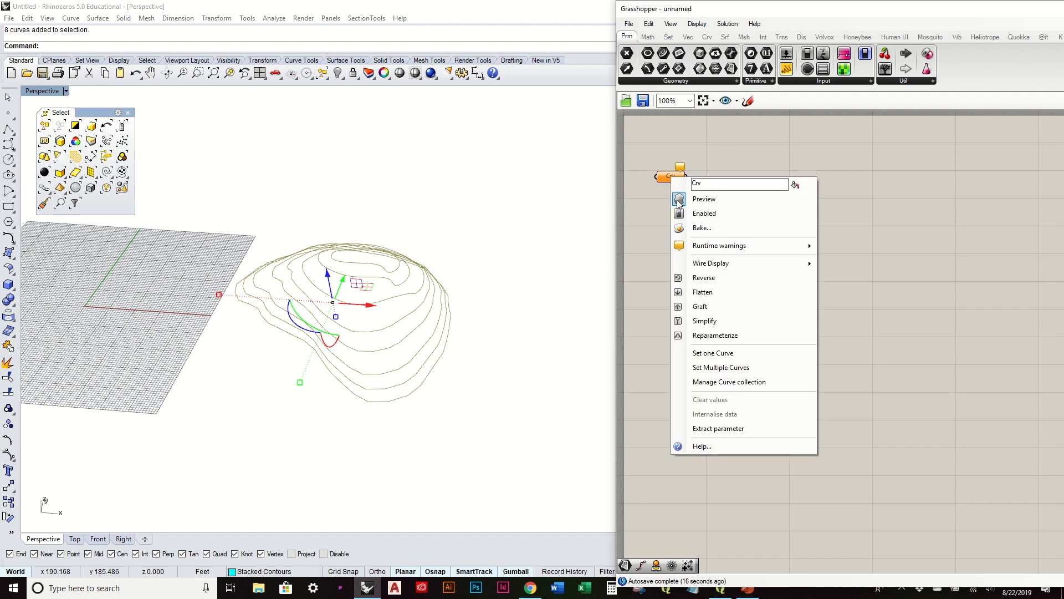
left_click(721, 368)
right_click_drag(497, 221, 492, 313)
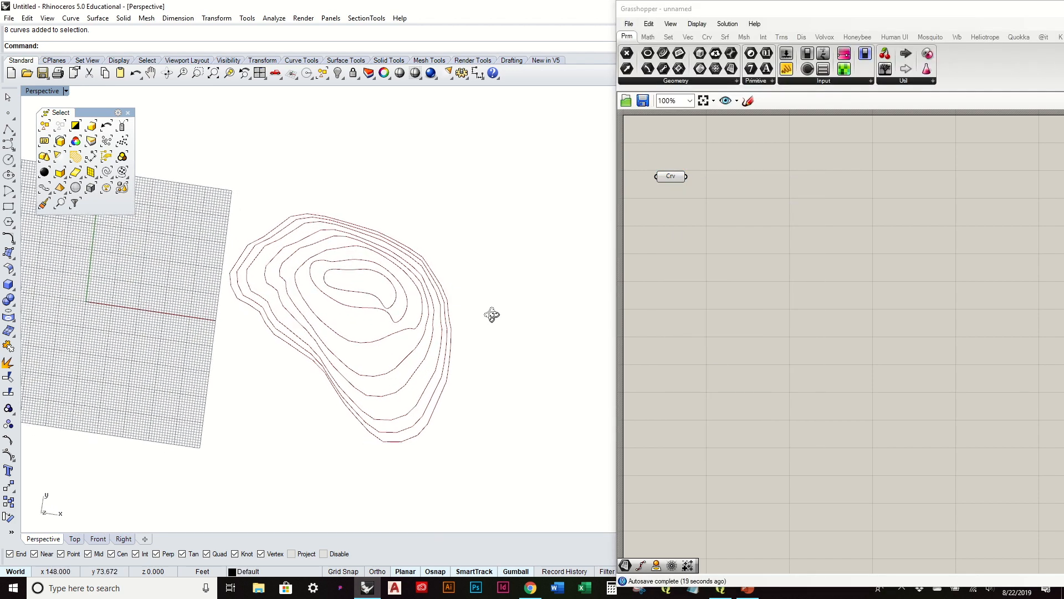
Step: Examine the eight stepped contour curves in the perspective view from above and from lower angles
right_click_drag(399, 311, 392, 275)
right_click_drag(409, 360, 420, 255)
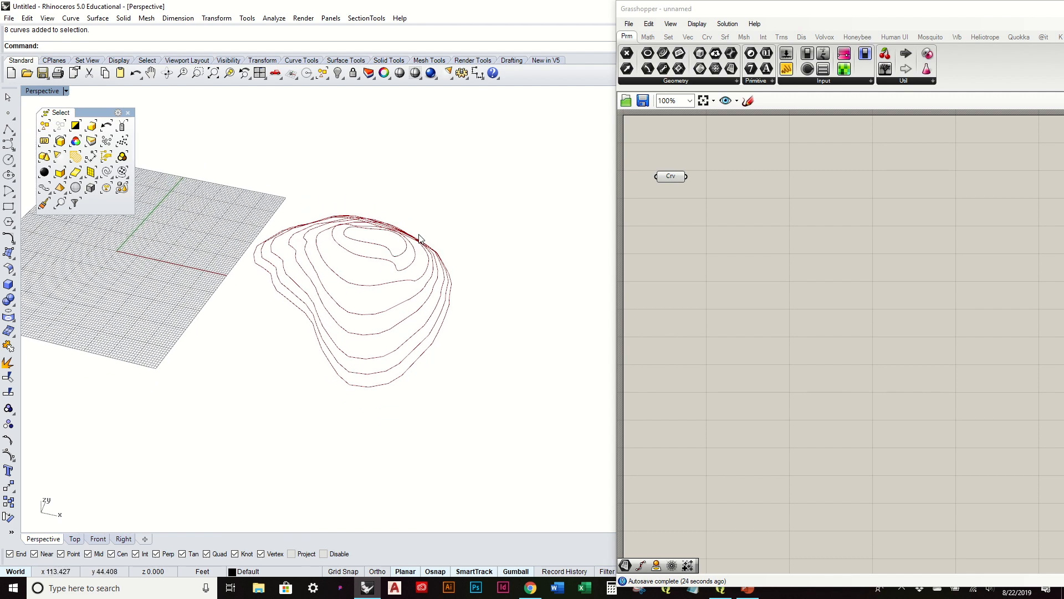
right_click_drag(416, 226, 430, 304)
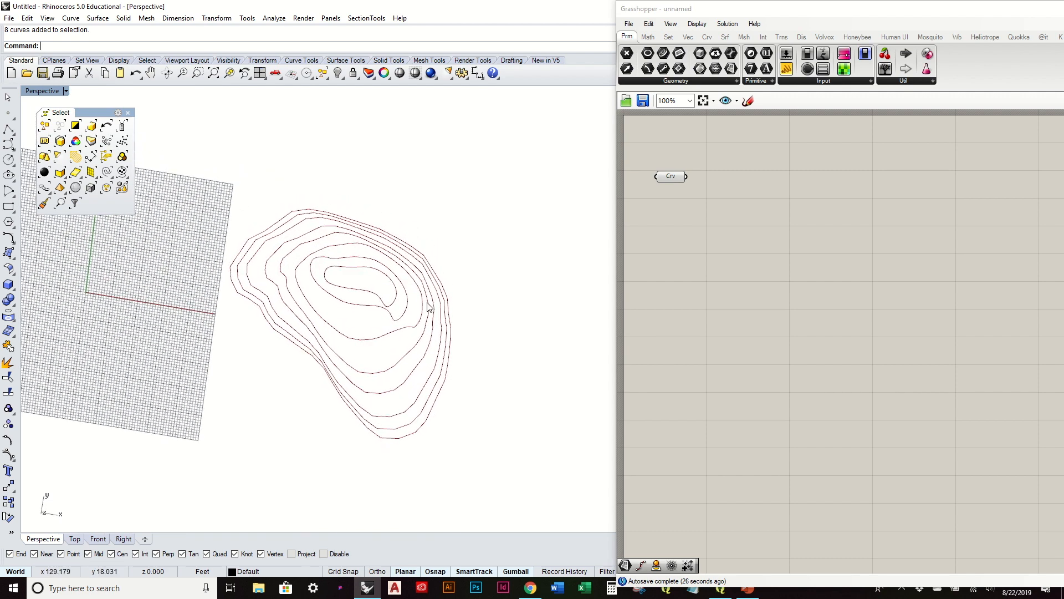
right_click_drag(439, 349, 449, 282)
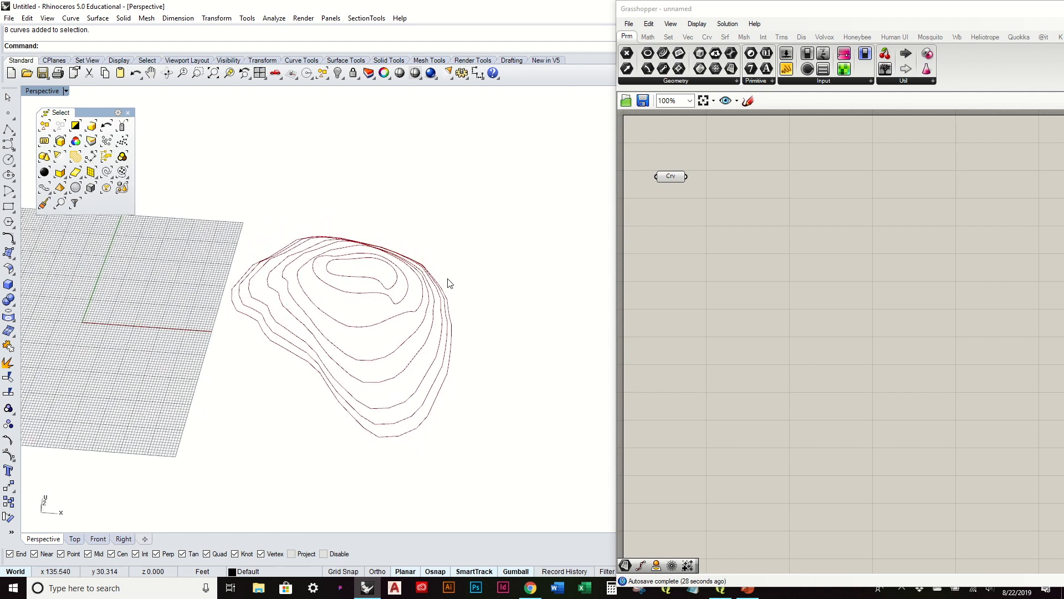
scroll(370, 256, "up", 3)
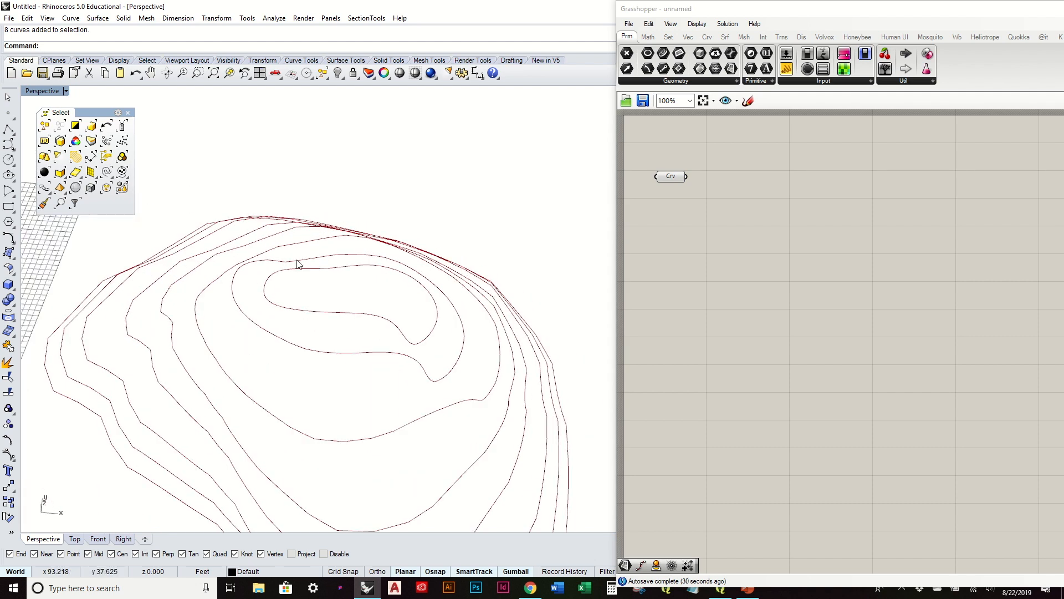
scroll(245, 285, "down", 2)
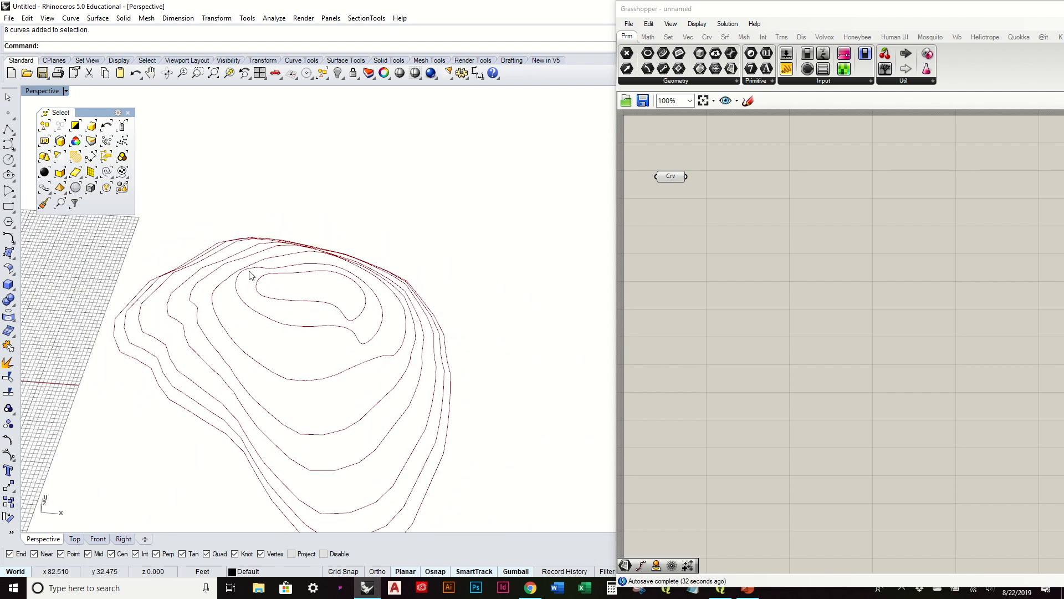
right_click_drag(278, 250, 293, 218)
right_click_drag(481, 408, 364, 352)
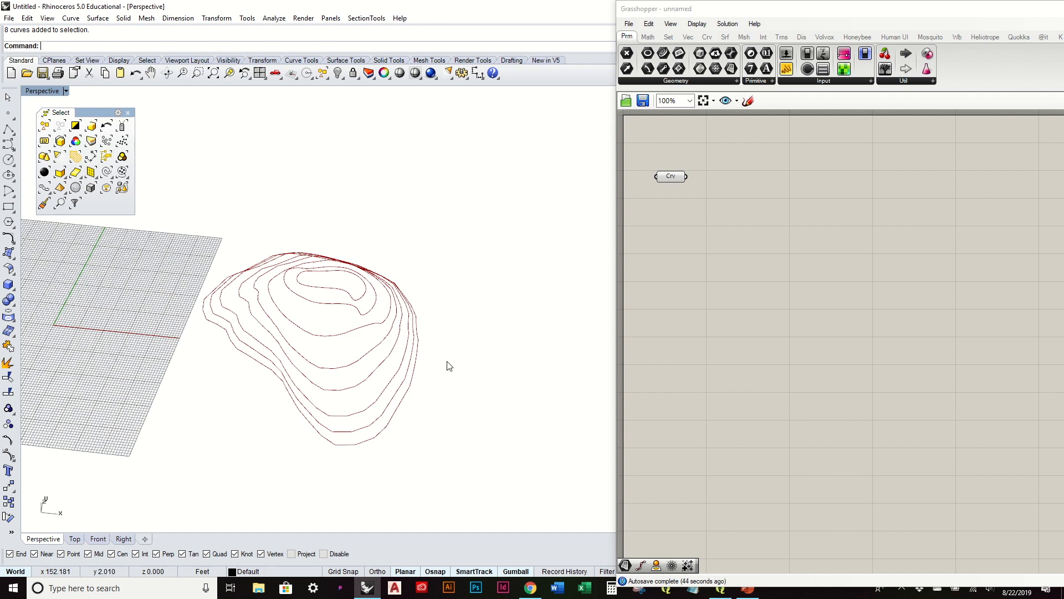
right_click_drag(451, 284, 451, 306)
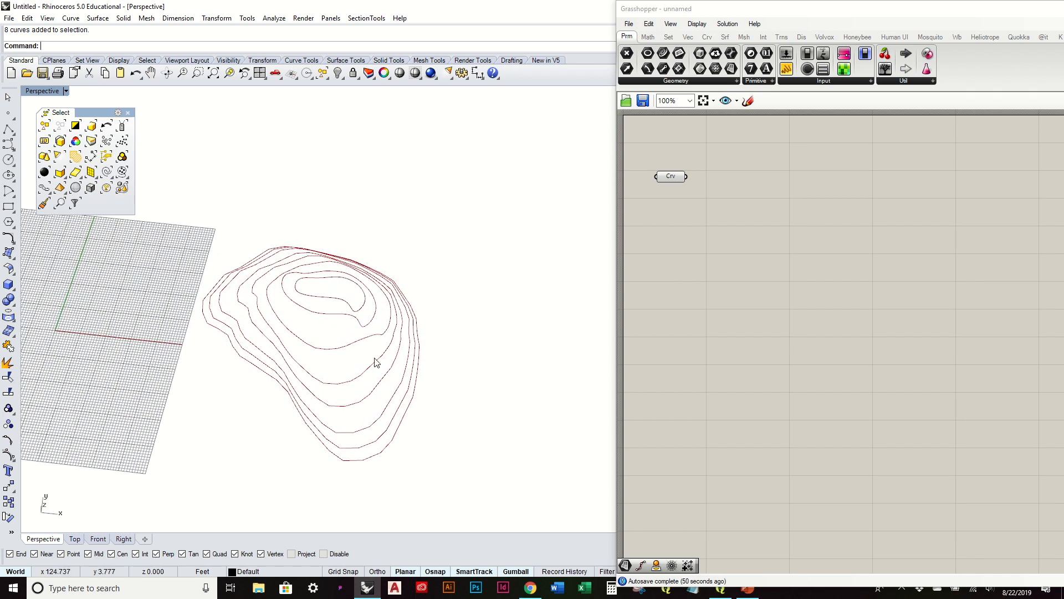
scroll(375, 358, "up", 4)
right_click_drag(369, 303, 373, 307)
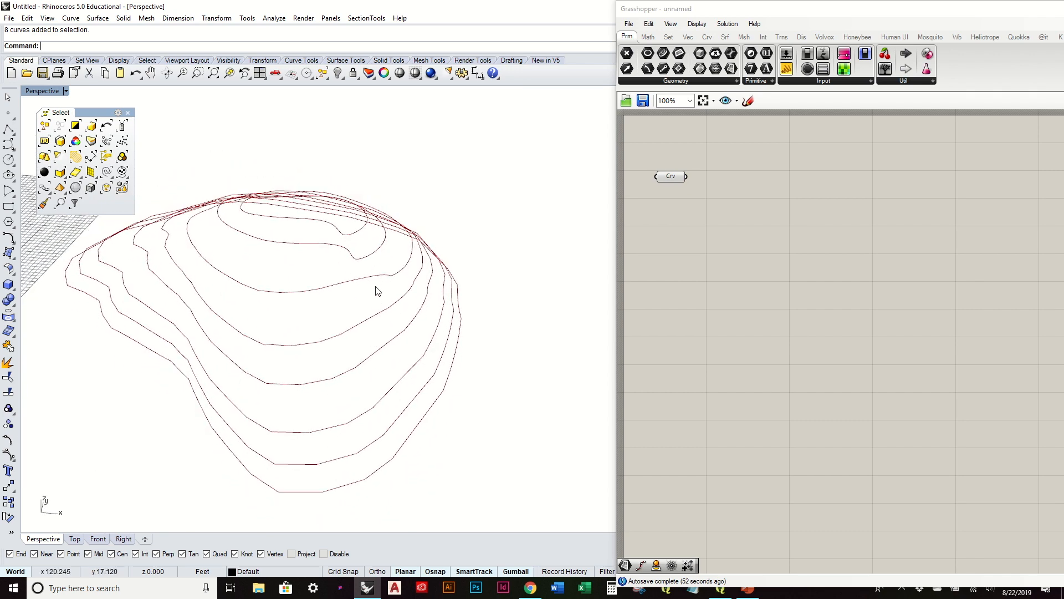
right_click_drag(392, 248, 370, 308)
key("Return")
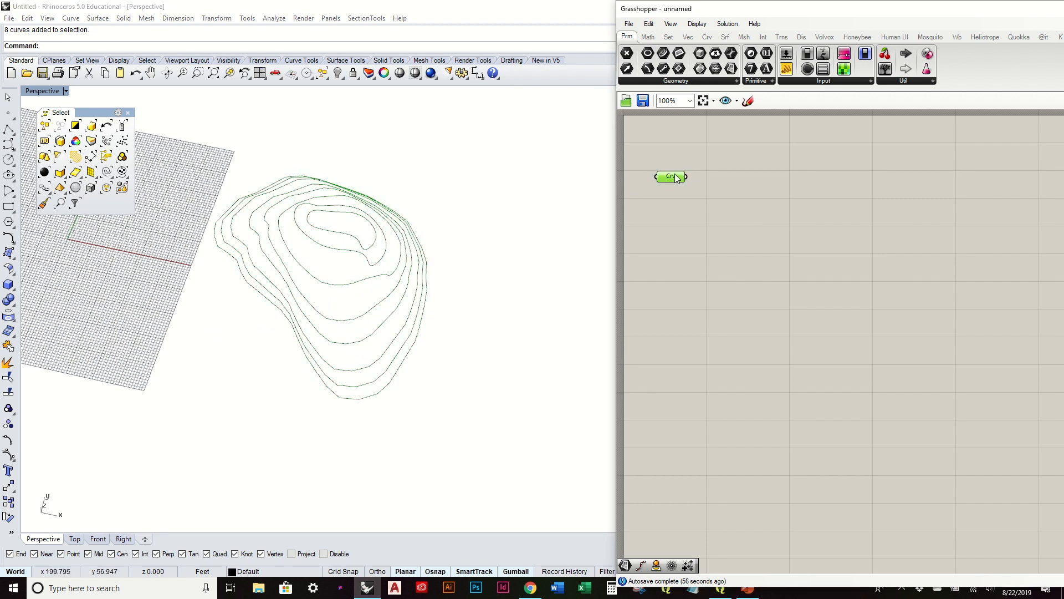
Step: Add a Divide Distance component beside the Curve parameter and feed the referenced contours into its curve input
left_click(702, 38)
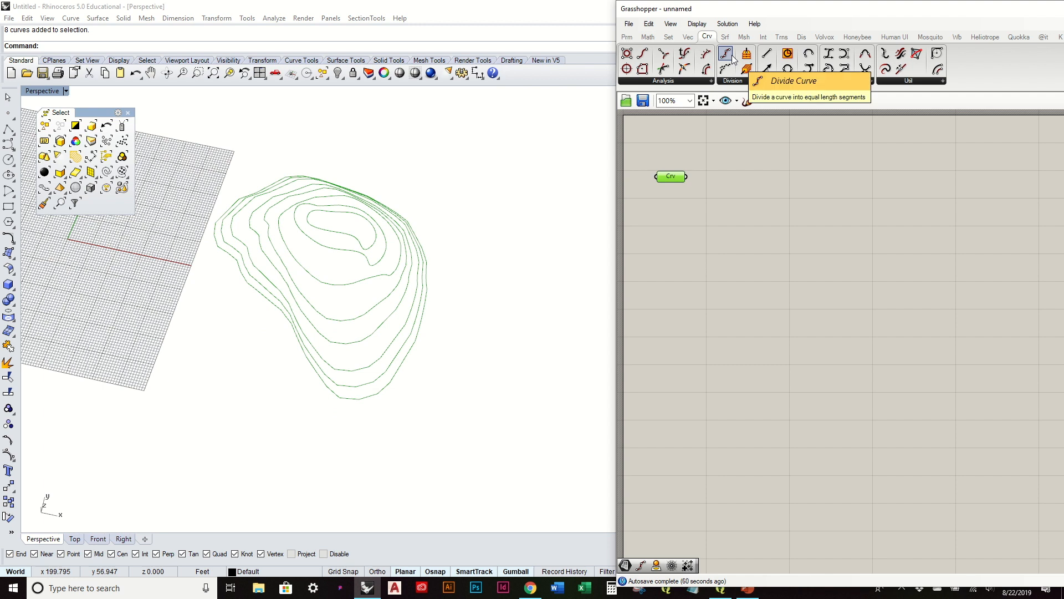
left_click(723, 80)
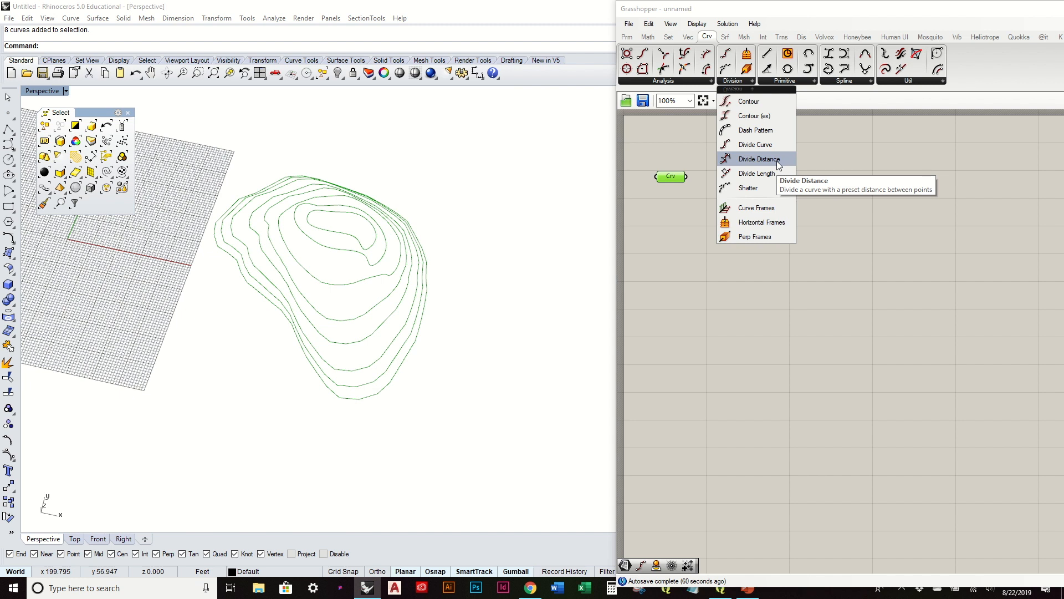
left_click_drag(777, 161, 766, 183)
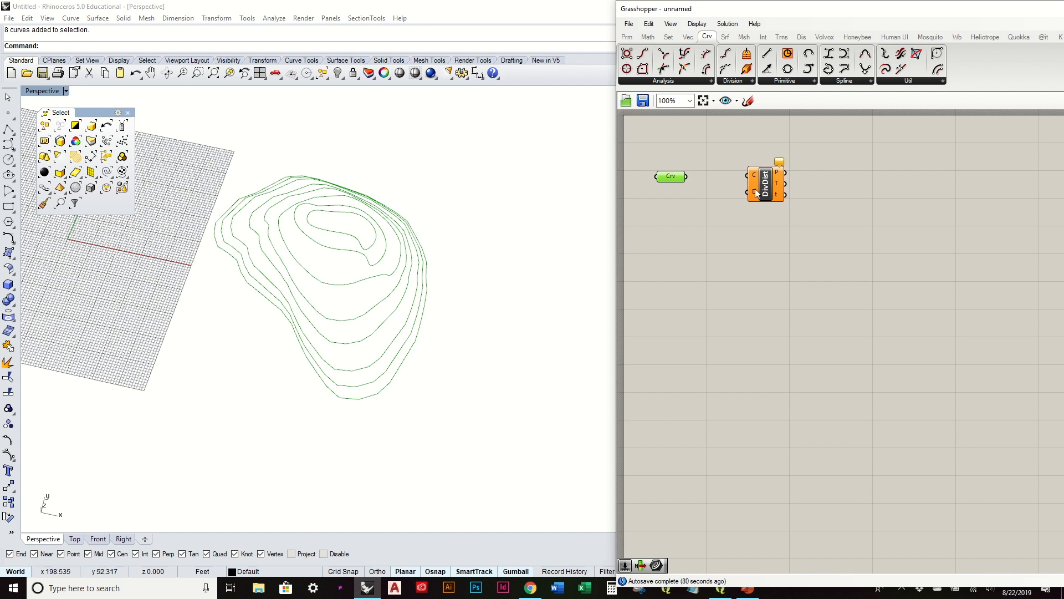
left_click_drag(687, 176, 755, 176)
Step: Add a number slider with the value 5 and connect it to the Divide Distance component's distance input
double_click(709, 211)
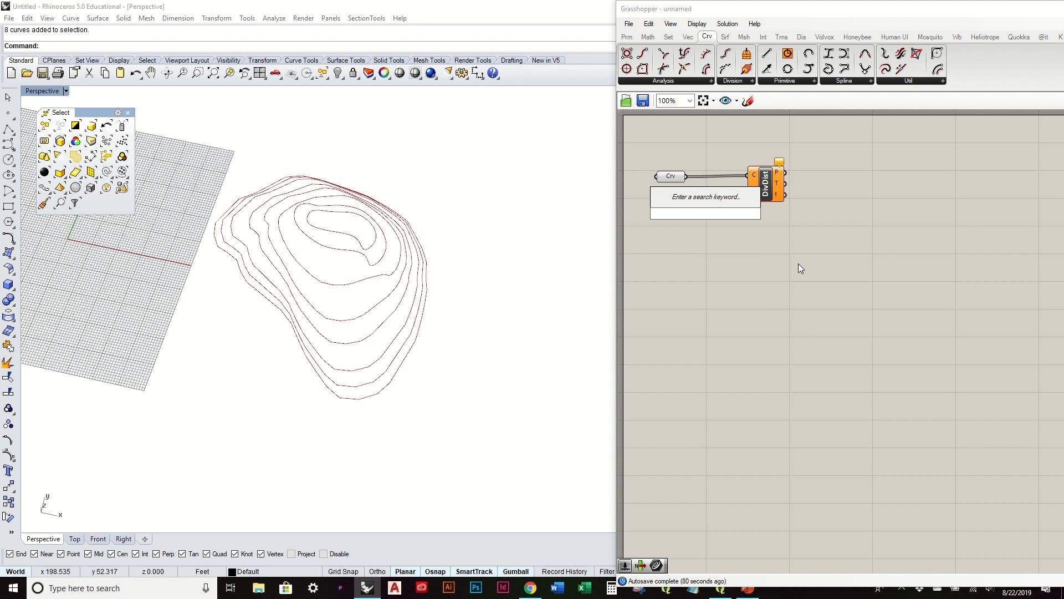
type("5")
key("Return")
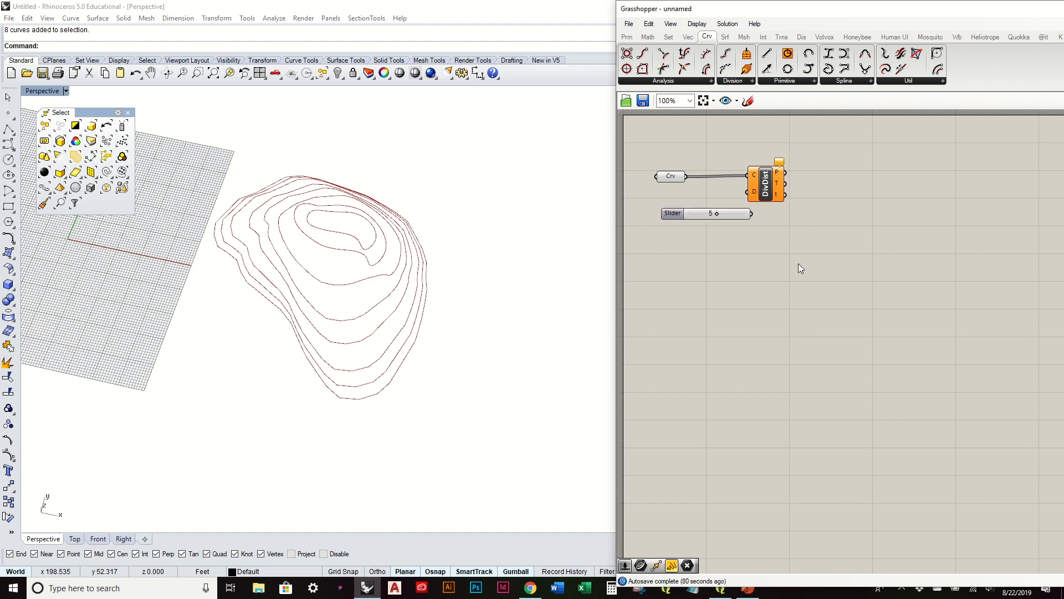
left_click_drag(738, 218, 716, 207)
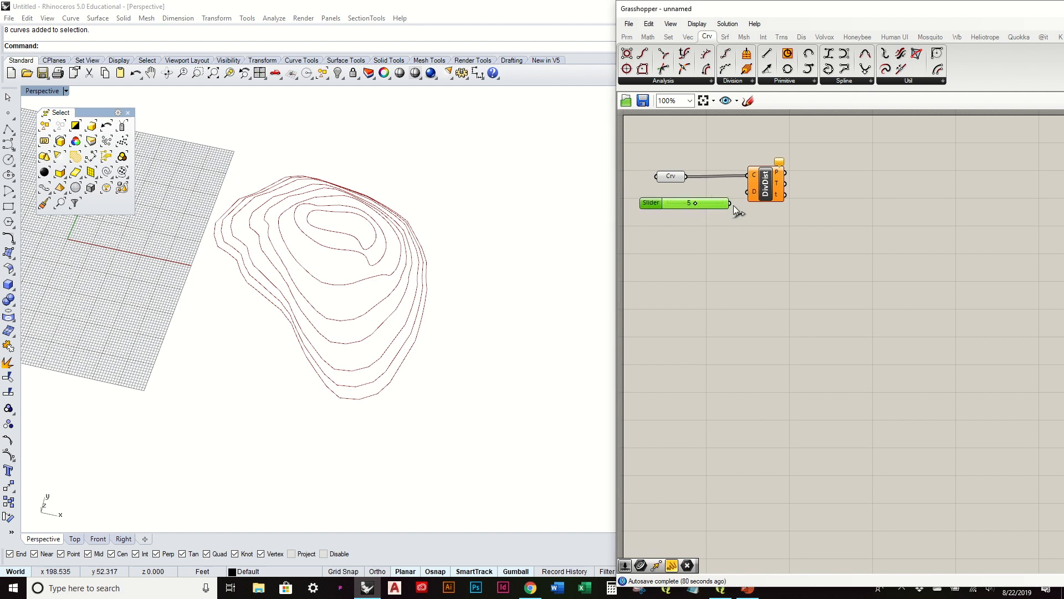
Step: Set the distance slider to 2 to space the division points more closely along the contours
right_click_drag(363, 244, 355, 289)
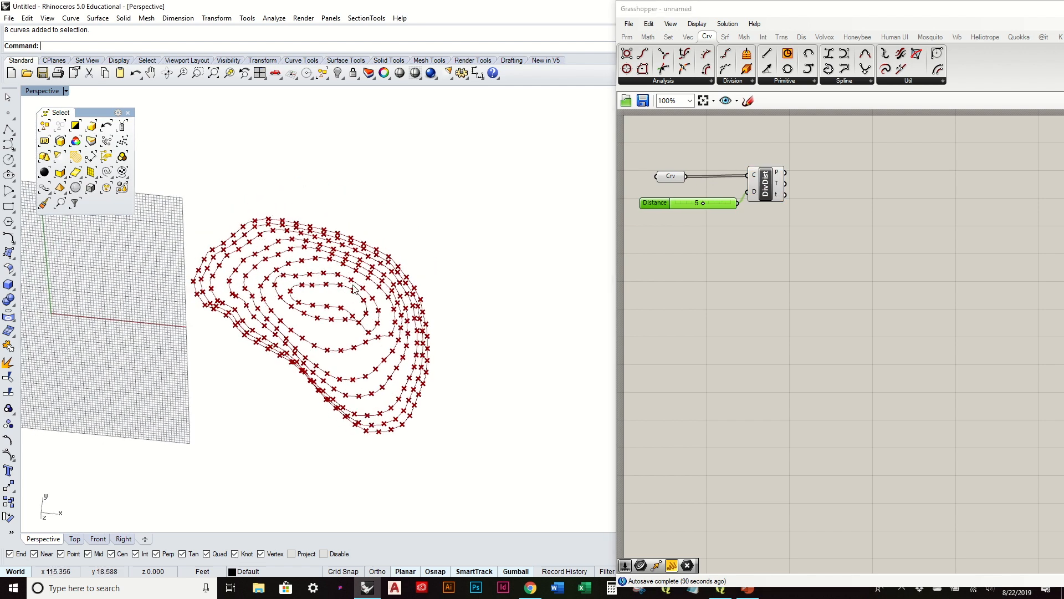
scroll(355, 288, "up", 7)
right_click_drag(420, 373, 396, 302)
scroll(397, 303, "down", 6)
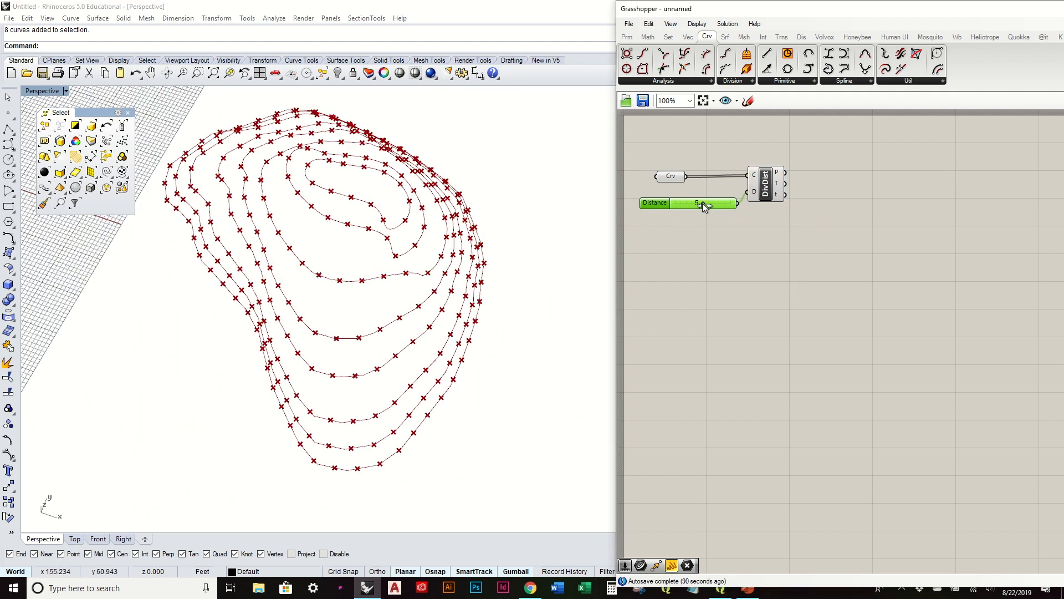
left_click_drag(694, 207, 676, 214)
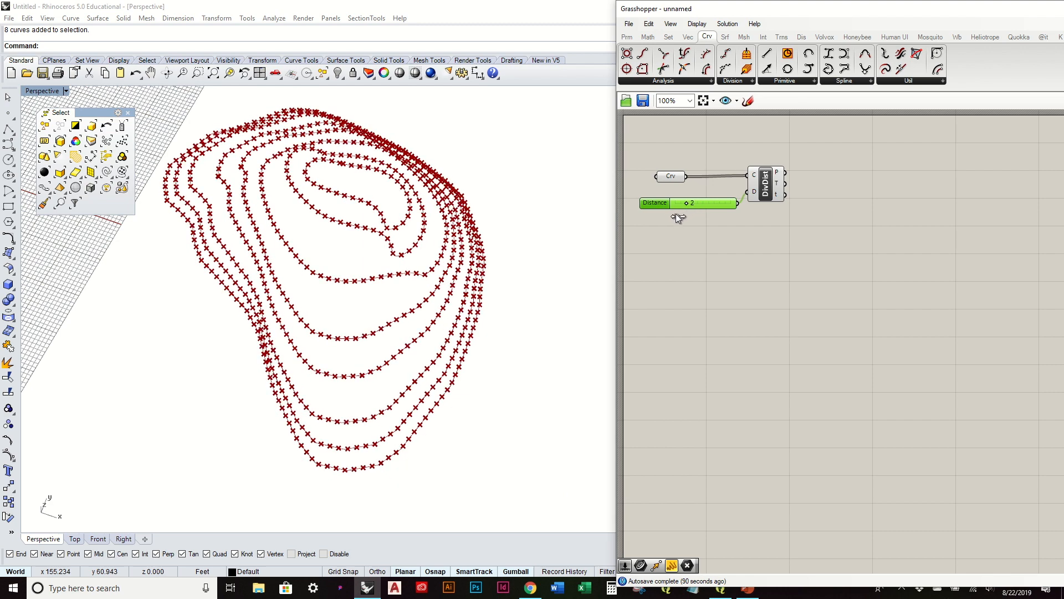
right_click_drag(428, 236, 431, 275)
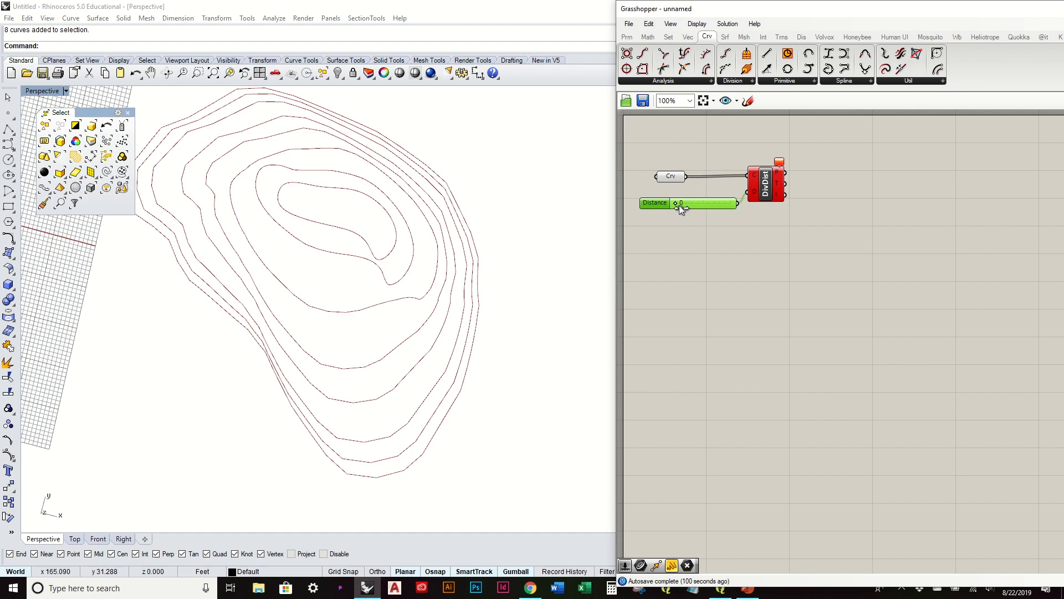
left_click_drag(680, 206, 689, 205)
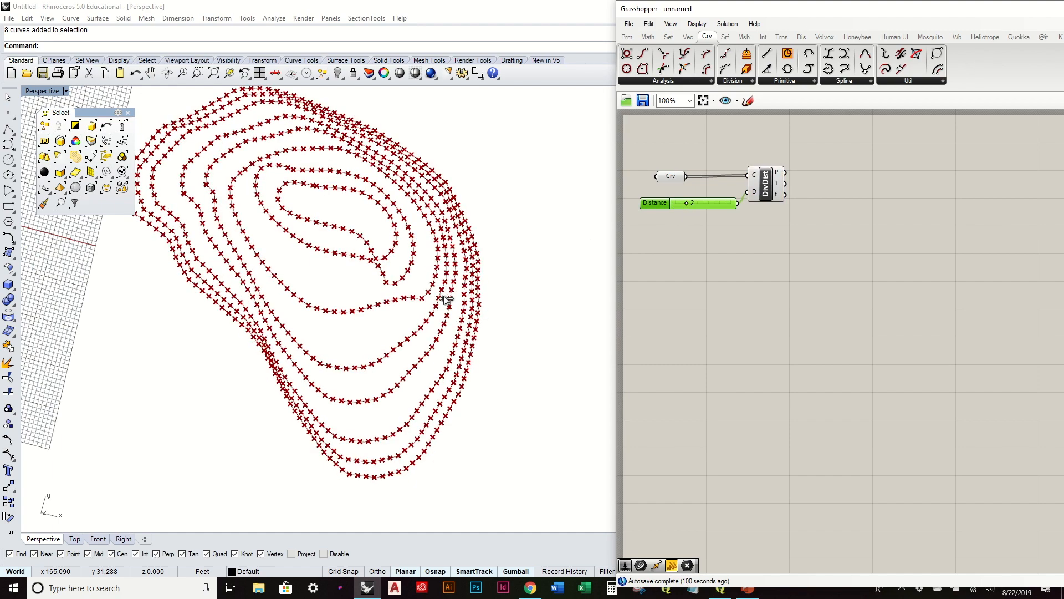
Step: Inspect the division points on the contours from several angles and check the data structure of the Points output
right_click_drag(432, 232, 466, 290)
mouse_move(472, 355)
right_mouse_down()
mouse_move(467, 178)
mouse_move(480, 359)
right_mouse_up()
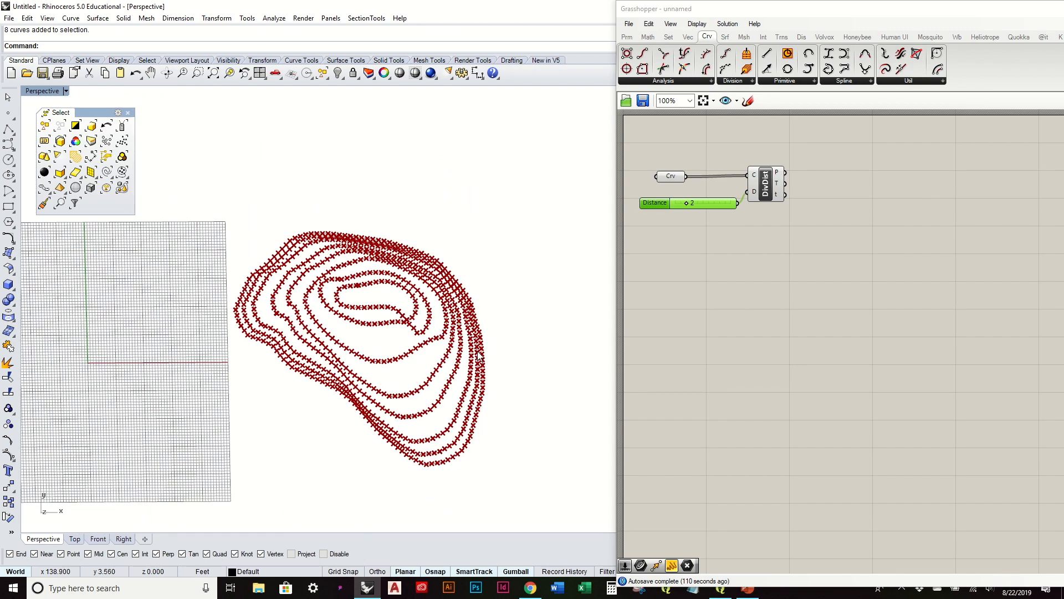
right_click_drag(495, 432, 484, 396)
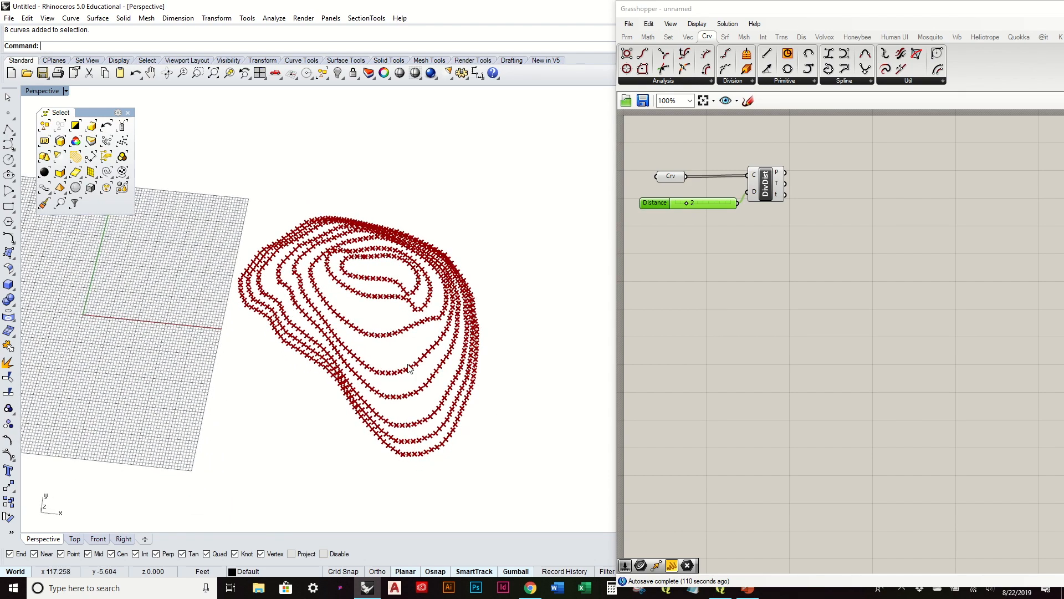
right_click_drag(424, 394, 442, 413)
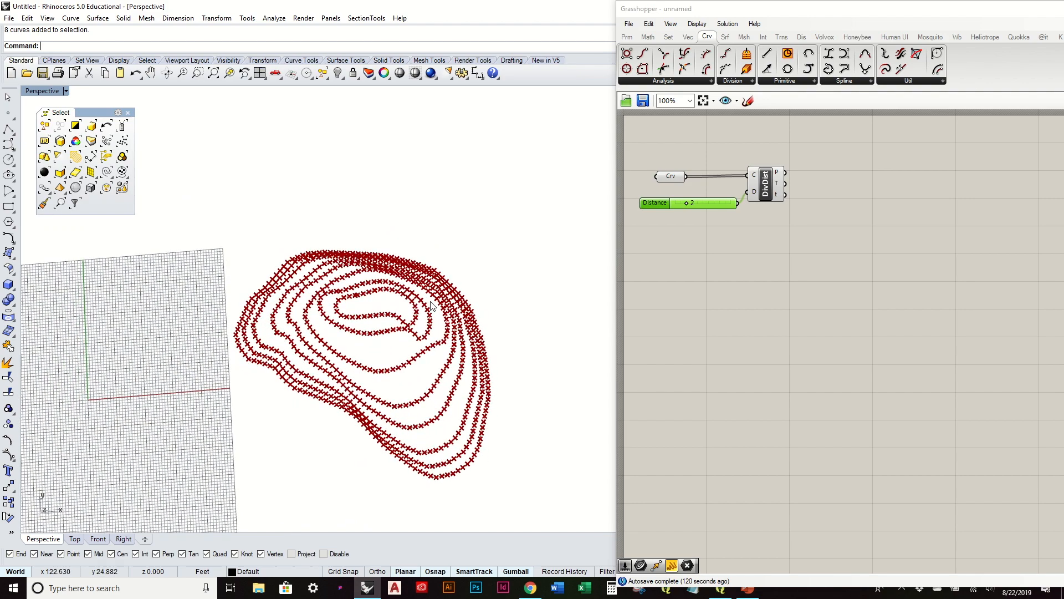
left_click(818, 225)
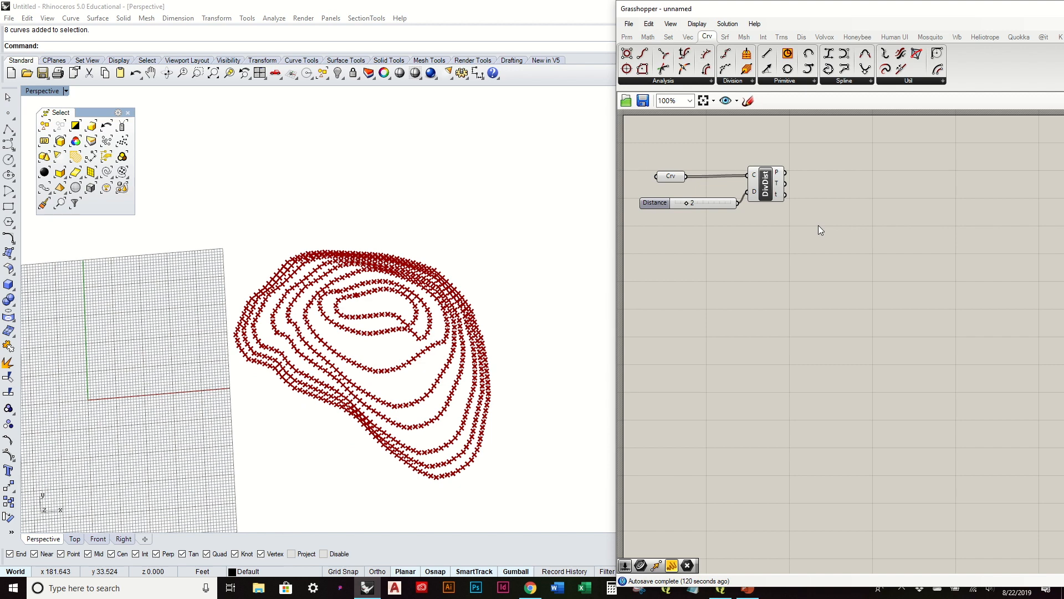
mouse_move(778, 175)
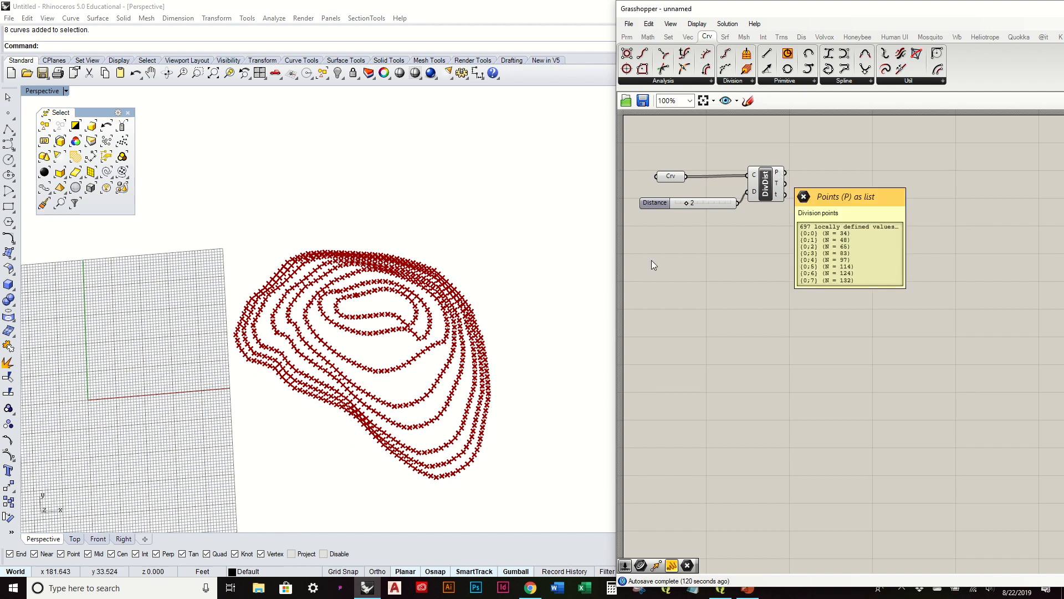
right_click_drag(413, 355, 326, 299)
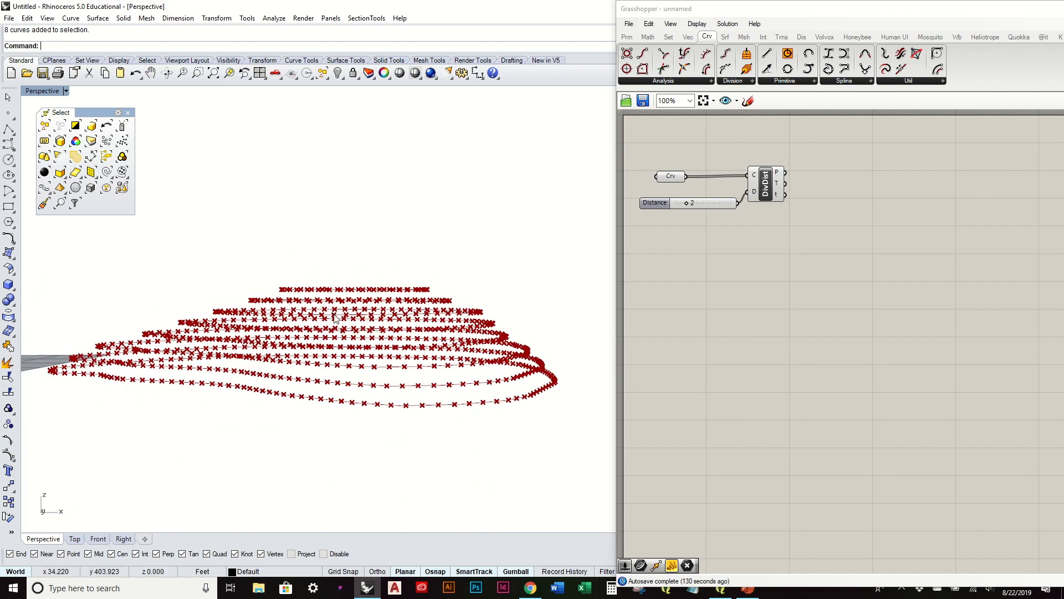
right_click_drag(551, 397, 527, 393)
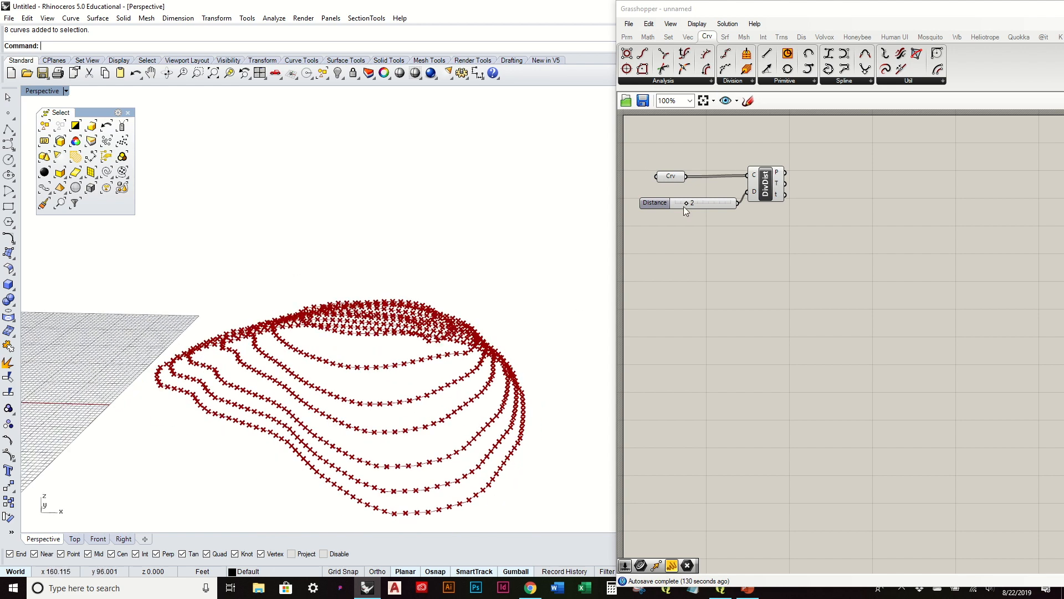
Step: Flatten the Points output of Divide Distance and move the slider slightly up, level with the distance input
right_click(777, 175)
left_click(841, 224)
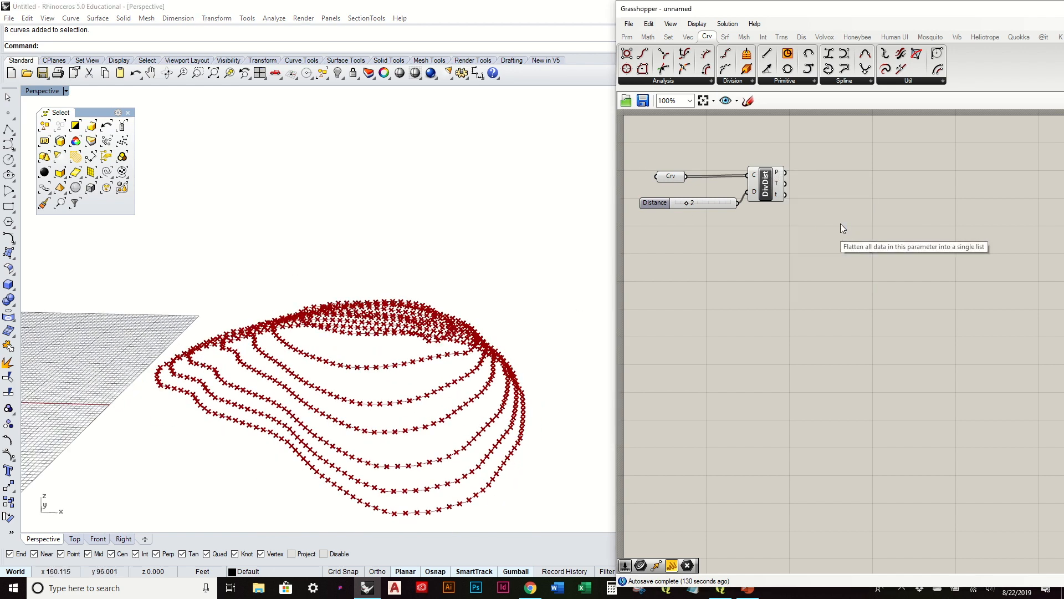
left_click_drag(718, 201, 715, 194)
left_click(740, 283)
Step: Add a Delaunay Mesh component after Divide Distance and connect the flattened points to its points input
right_click_drag(443, 253, 466, 282)
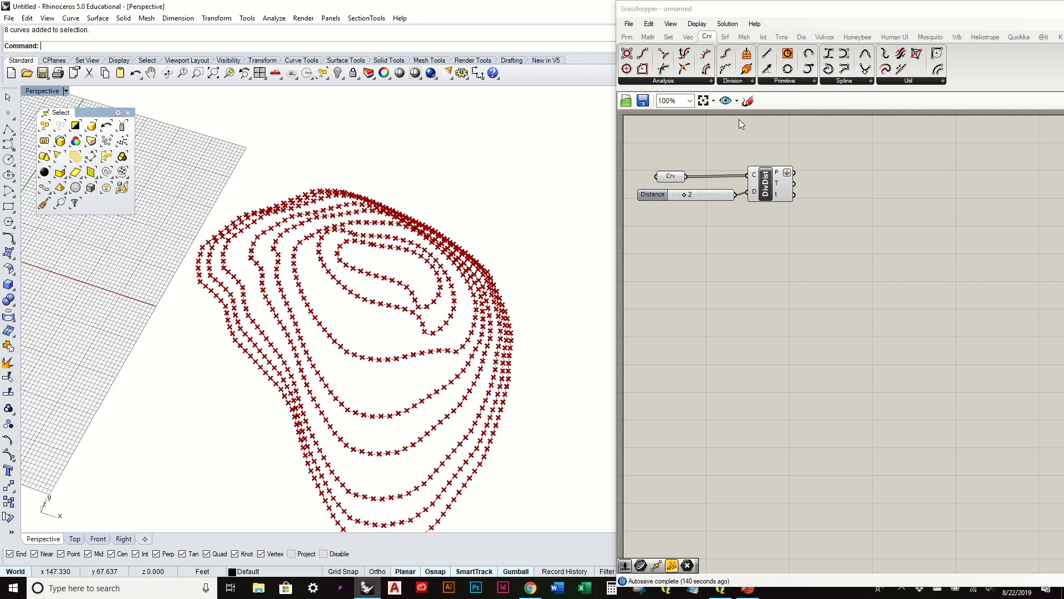
left_click(744, 37)
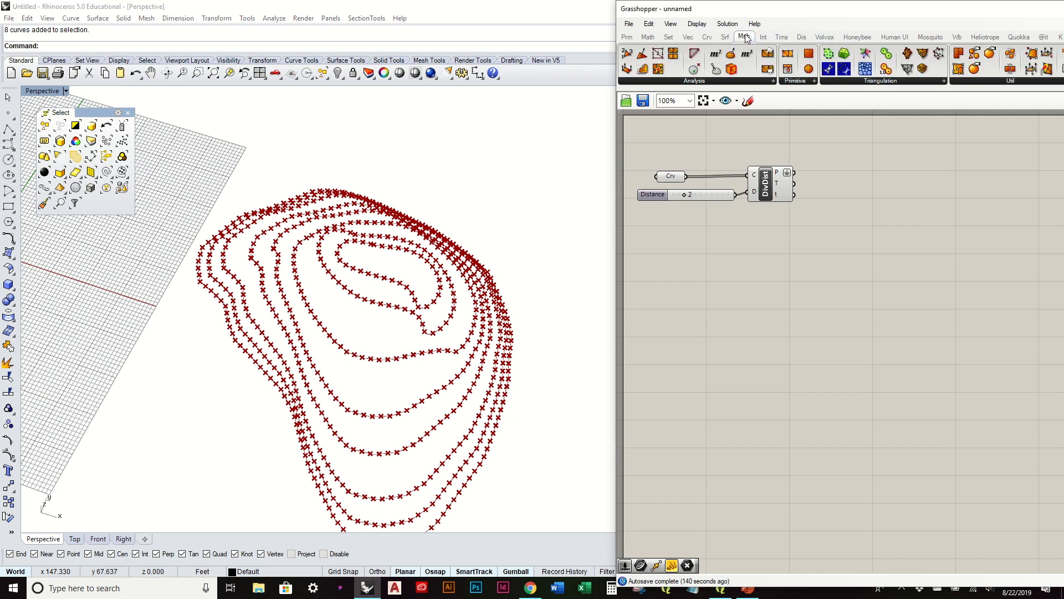
left_click(891, 81)
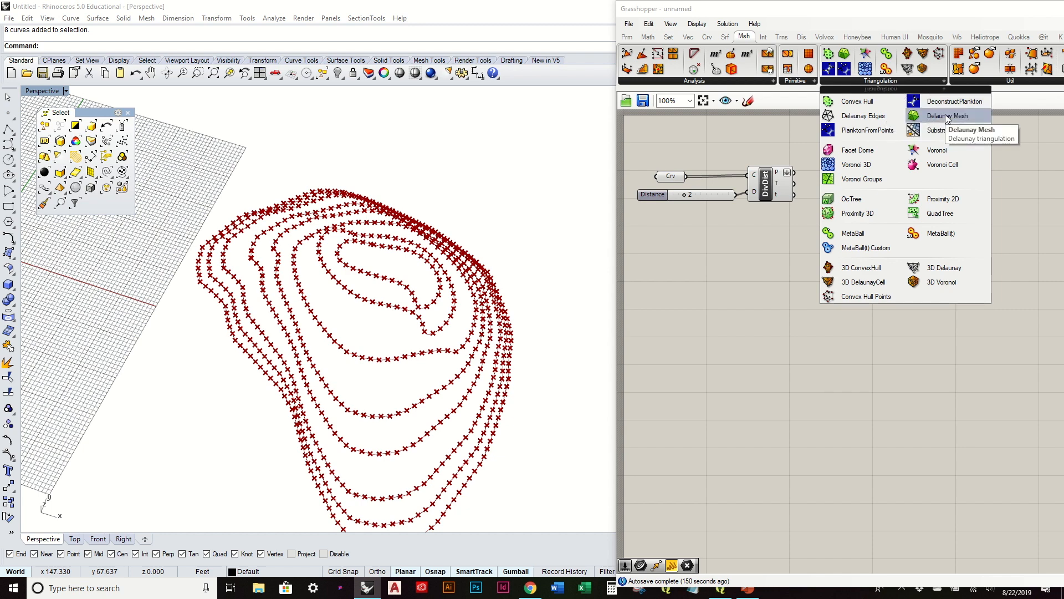
left_click_drag(947, 116, 914, 174)
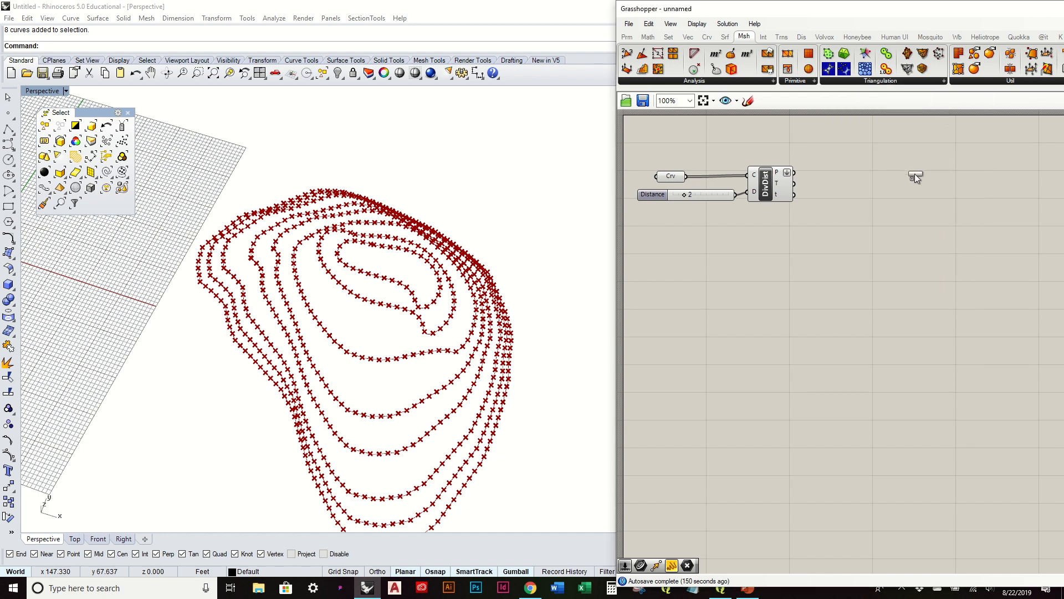
left_click_drag(799, 176, 871, 183)
Step: Turn off the viewport preview of the Curve parameter and the Divide Distance component together
left_click(871, 209)
left_click_drag(812, 238, 666, 136)
middle_click(675, 166)
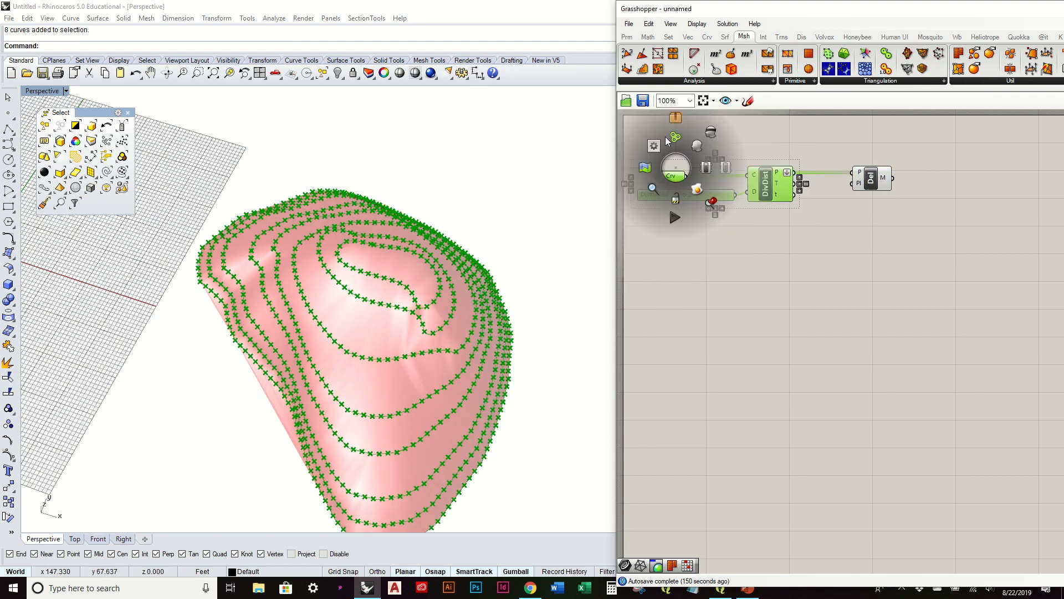
left_click(712, 132)
Step: Bake the Delaunay mesh into the model on Layer 01
right_click_drag(409, 305, 441, 291)
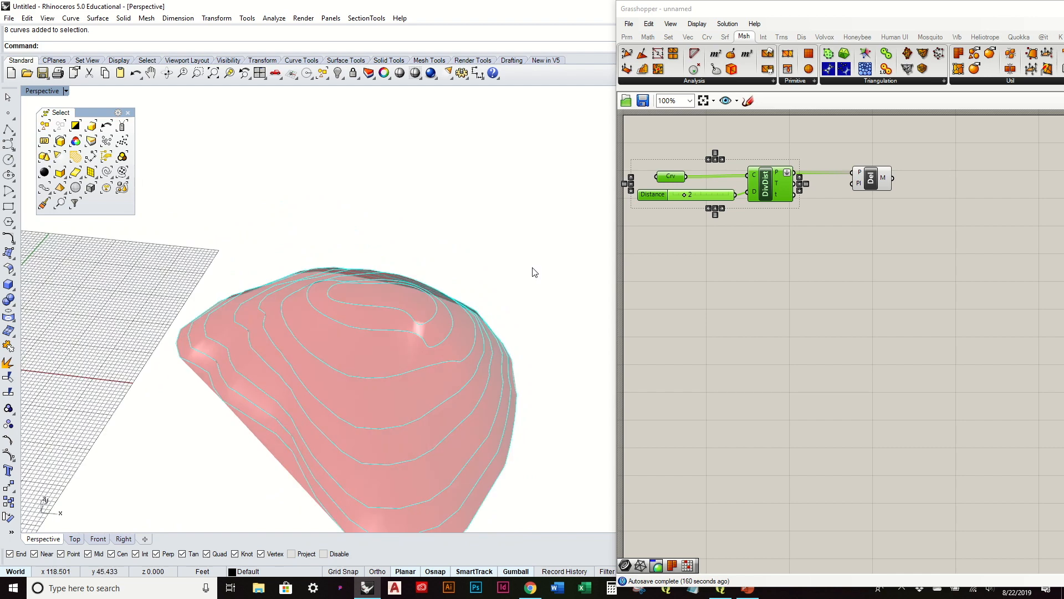
left_click(879, 187)
right_click(874, 180)
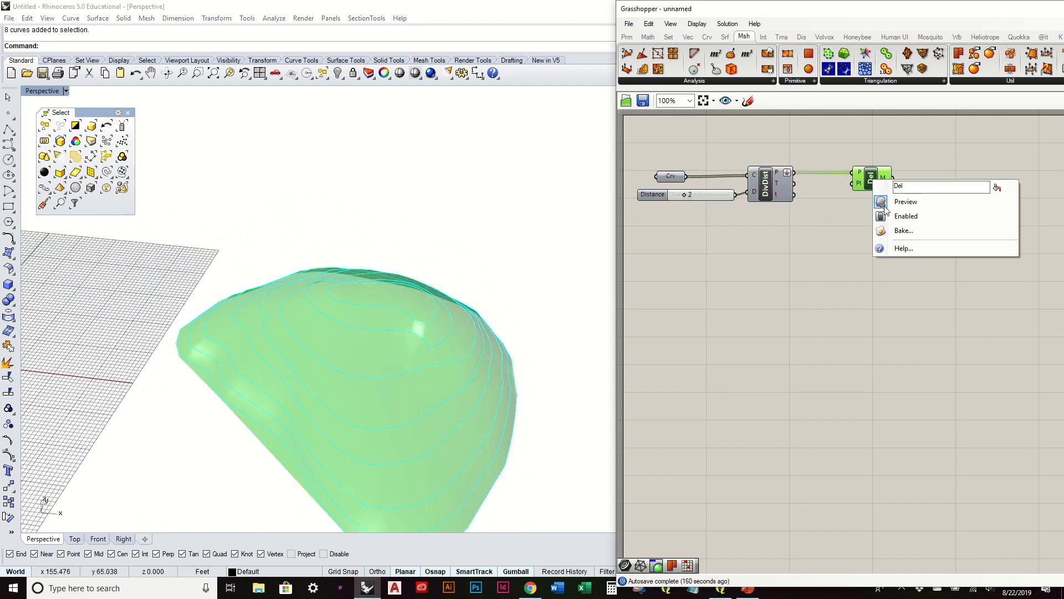
left_click(910, 234)
left_click(901, 159)
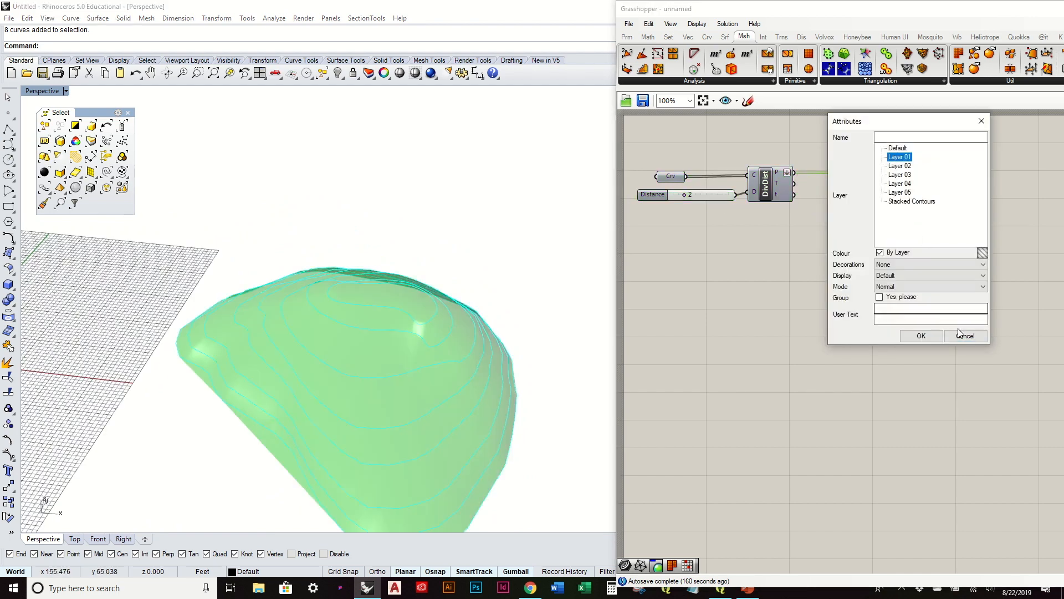
left_click(918, 335)
Step: Move the baked mesh straight up so it sits clear above the contours and the preview mesh
left_click(401, 354)
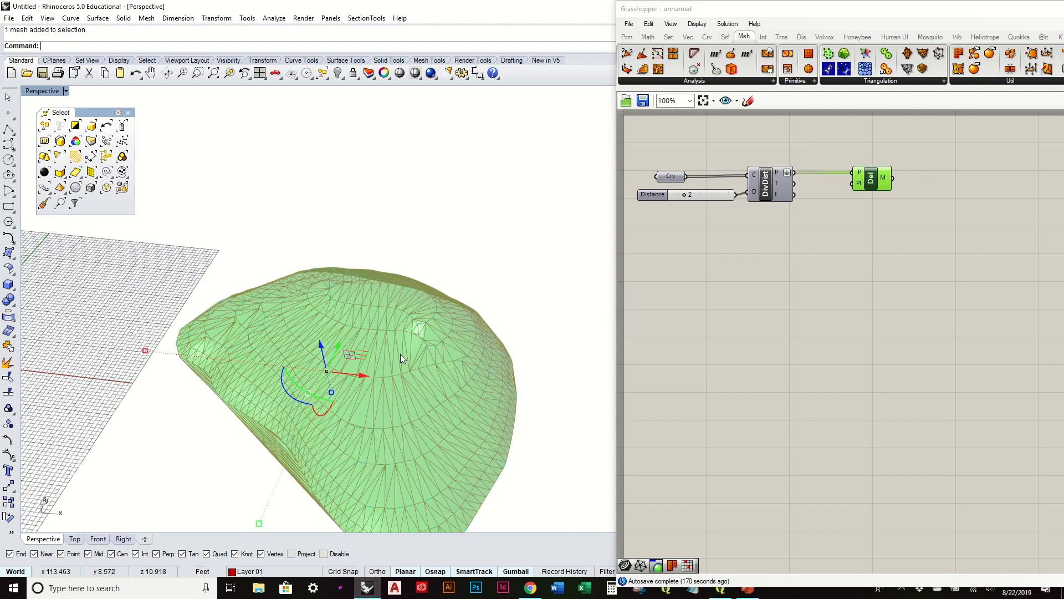
right_click_drag(400, 353, 311, 314)
left_click_drag(320, 327, 319, 168)
left_click(523, 238)
Step: Set the Perspective viewport to Shaded display and orbit around the raised mesh
left_click(48, 89)
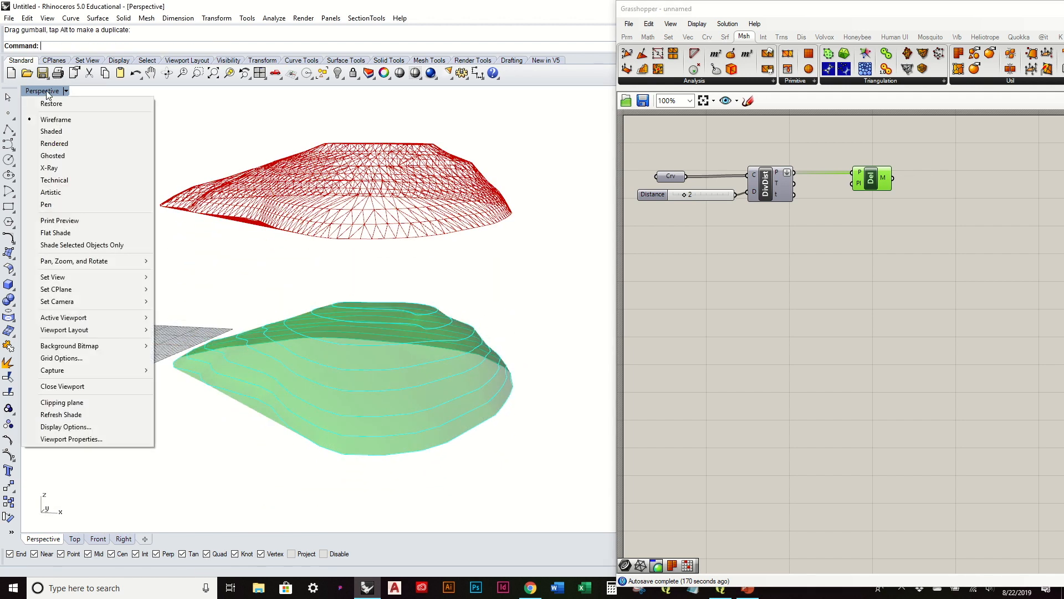
left_click(61, 115)
mouse_move(364, 164)
right_mouse_down()
mouse_move(359, 277)
mouse_move(238, 202)
mouse_move(373, 166)
mouse_move(333, 250)
right_mouse_up()
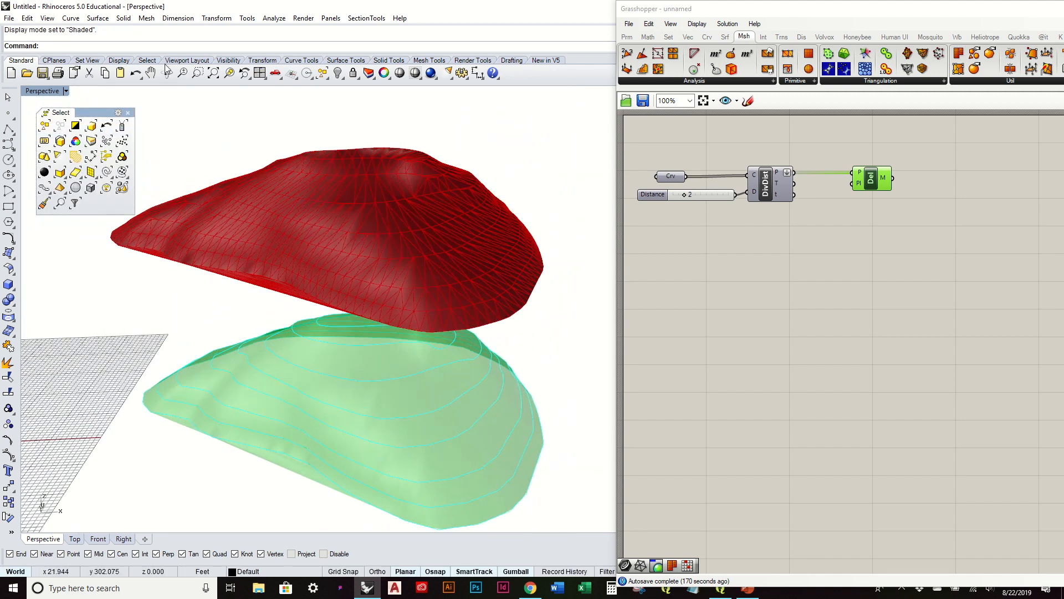
Step: Switch the Perspective viewport to Rendered display and examine the triangulation of the baked mesh up close
left_click(34, 93)
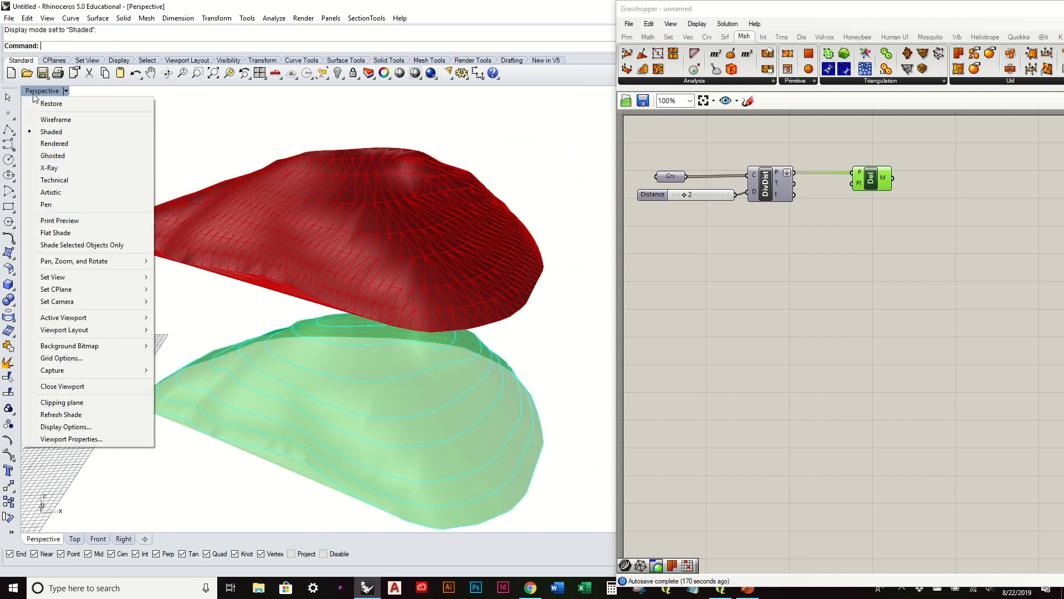
left_click(79, 143)
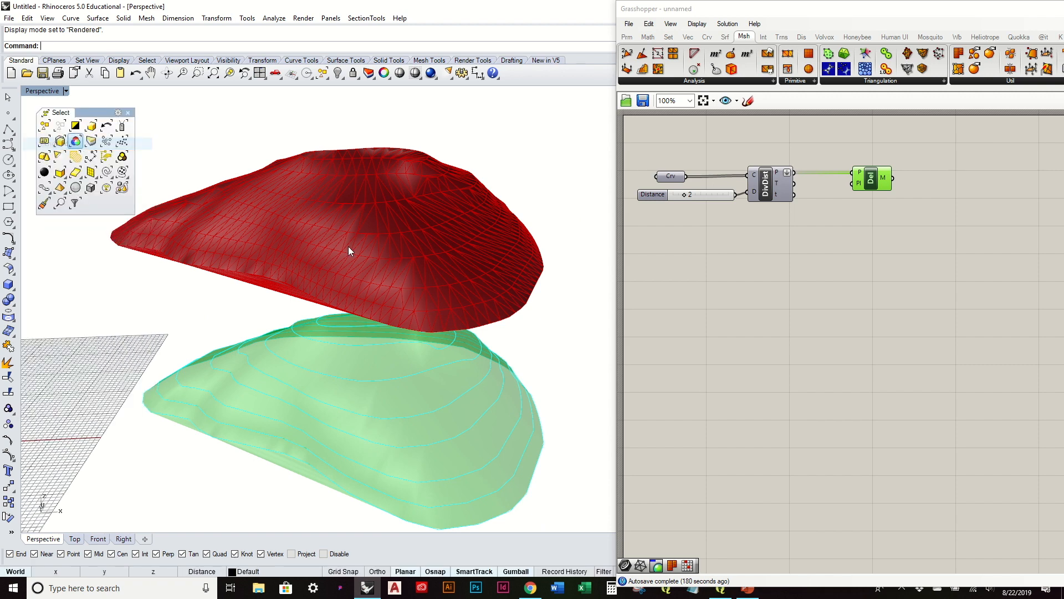
right_click_drag(414, 256, 477, 281)
left_click(477, 282)
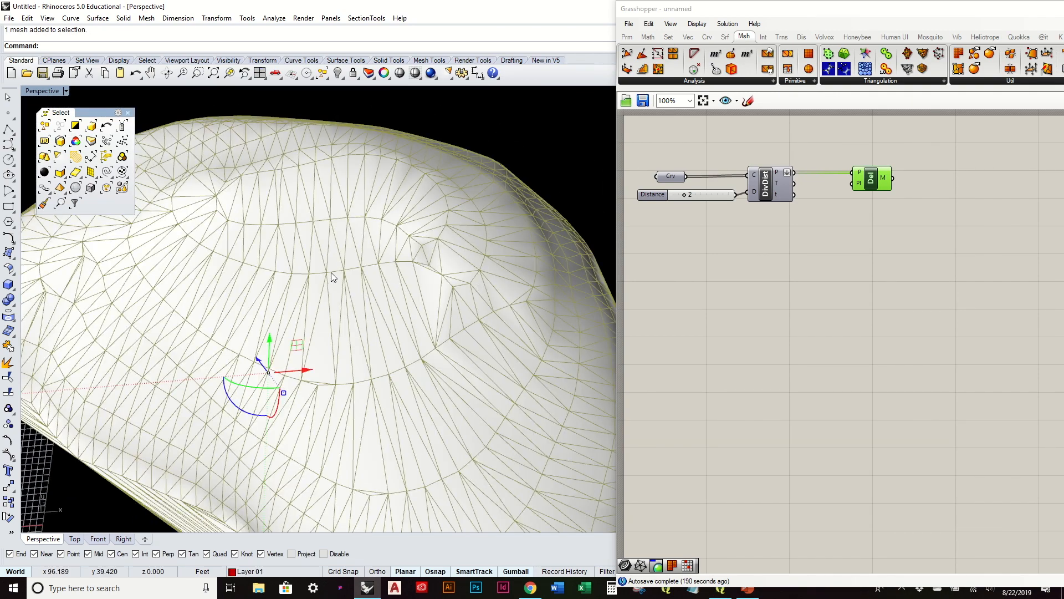
scroll(338, 264, "down", 6)
Step: Delete the baked mesh above the contours
left_click(401, 269)
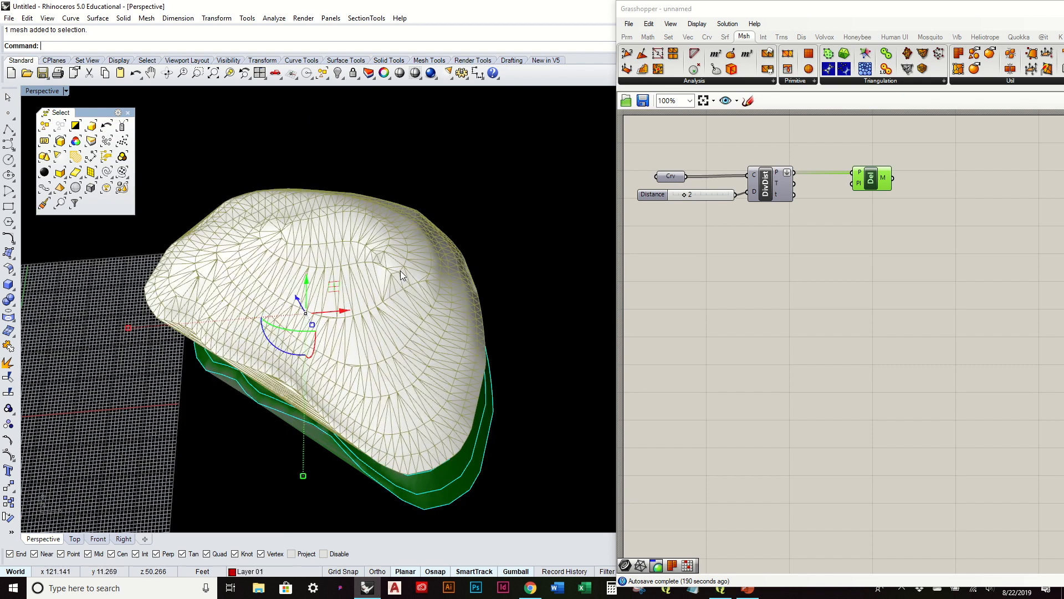
right_click_drag(400, 271, 383, 286)
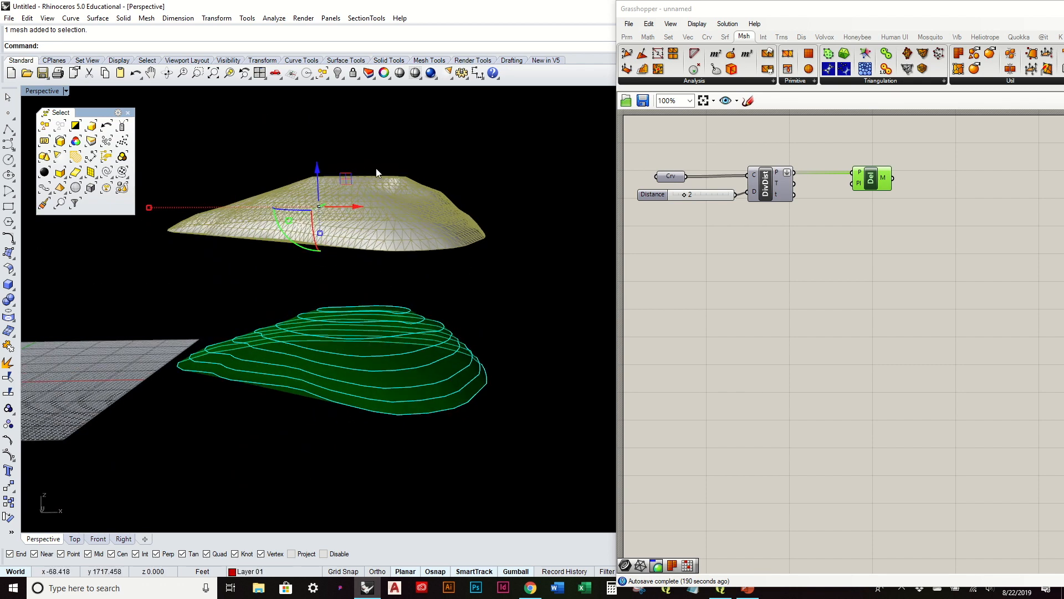
key("Delete")
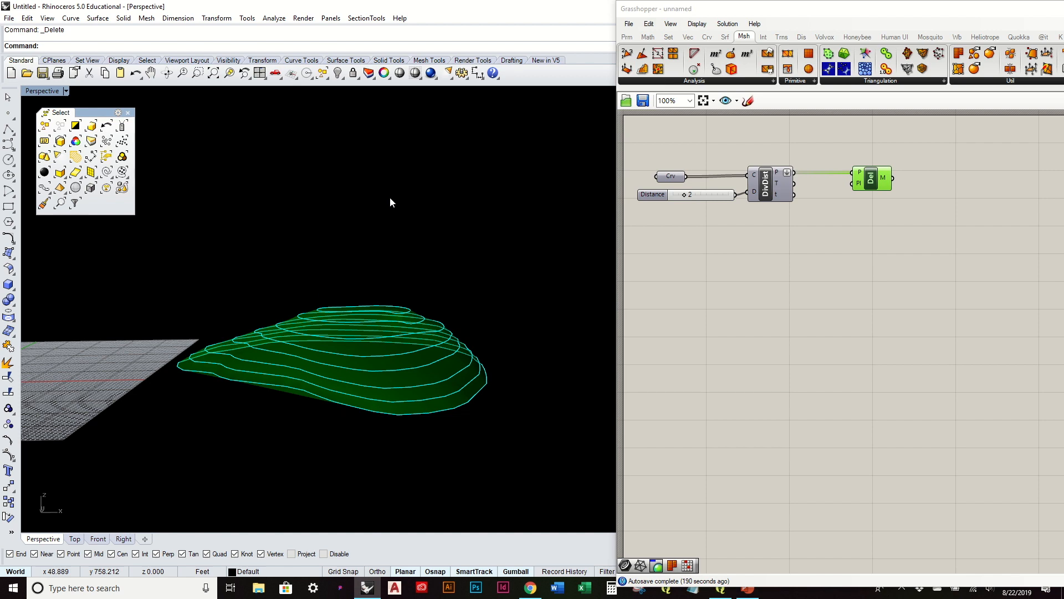
right_click_drag(479, 289, 413, 296)
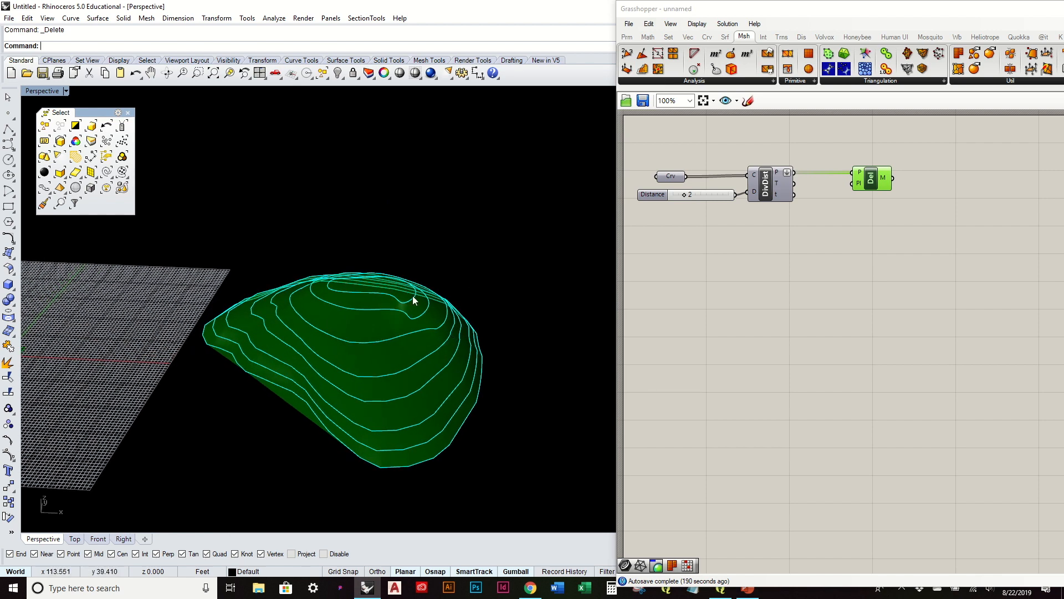
Step: Return the Perspective viewport to Shaded display and shift the Delaunay Mesh component slightly farther from Divide Distance
left_click(413, 297)
left_click(447, 252)
left_click(46, 90)
left_click(55, 133)
mouse_move(421, 299)
right_mouse_down()
mouse_move(403, 277)
mouse_move(383, 330)
mouse_move(395, 316)
right_mouse_up()
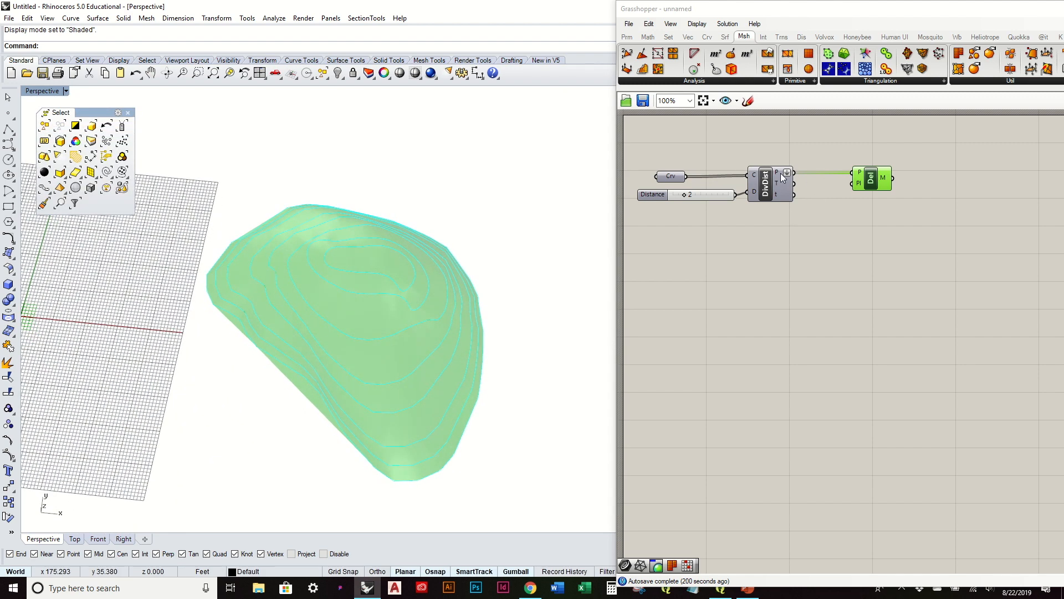
left_click_drag(873, 176, 887, 176)
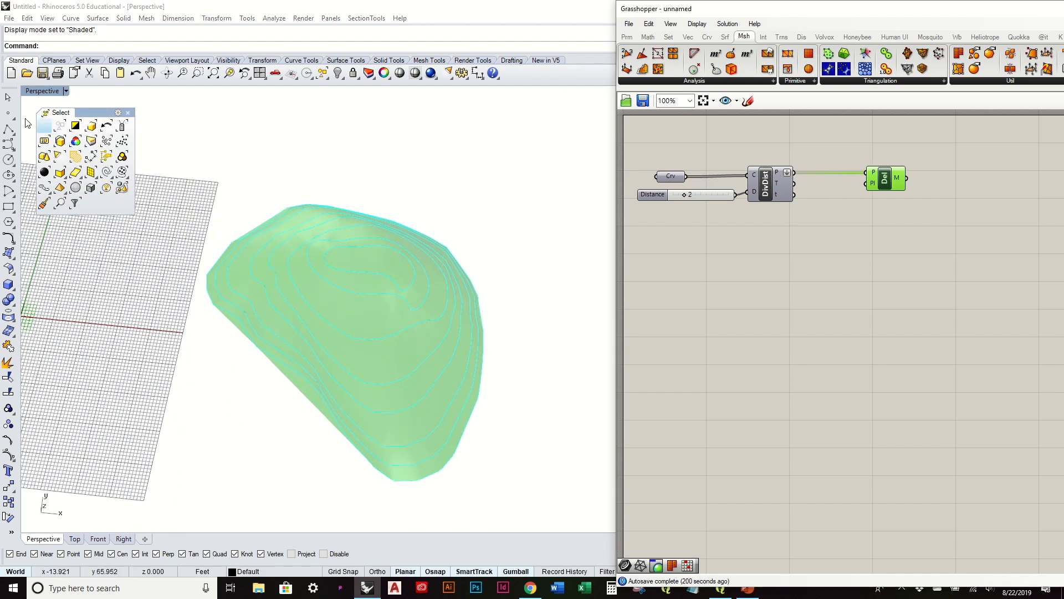
Step: Place two point objects inside the innermost contour in the Top view, one toward each end
left_click(8, 113)
right_click_drag(399, 294, 399, 351)
left_click(78, 538)
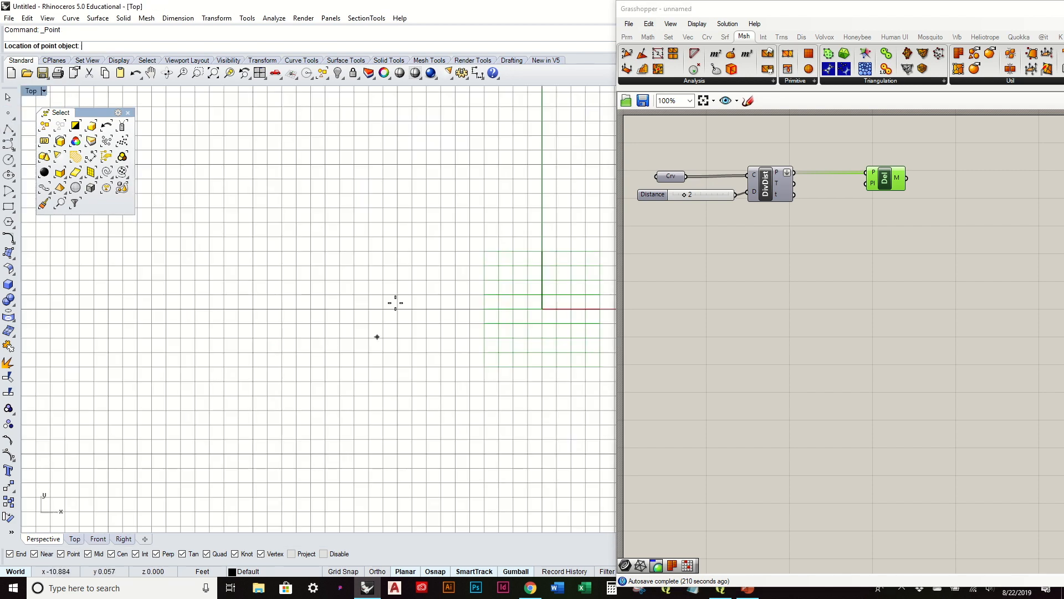
scroll(362, 302, "down", 15)
right_click_drag(488, 277, 353, 322)
scroll(561, 311, "up", 10)
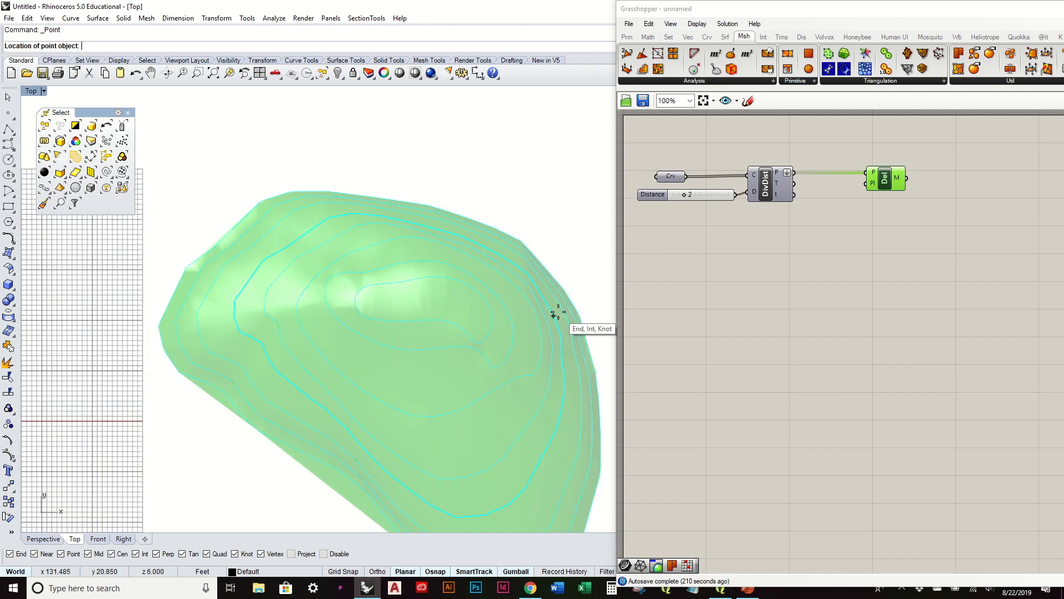
left_click(452, 309)
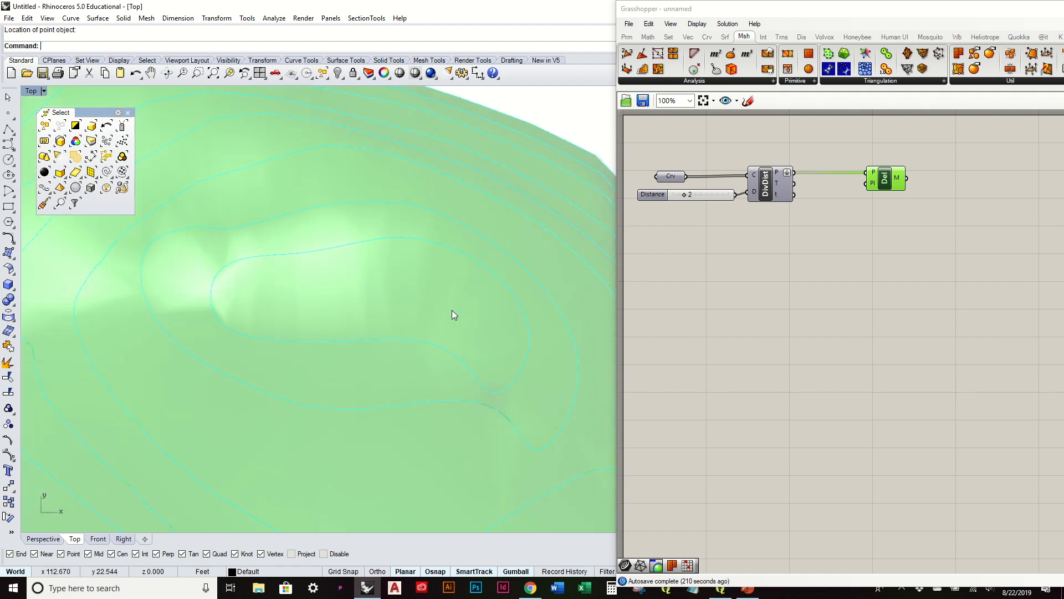
key("Return")
left_click(302, 296)
Step: Raise the two points vertically above the terrain's flat top in Perspective, with one slightly higher than the other
left_click_drag(292, 285, 471, 316)
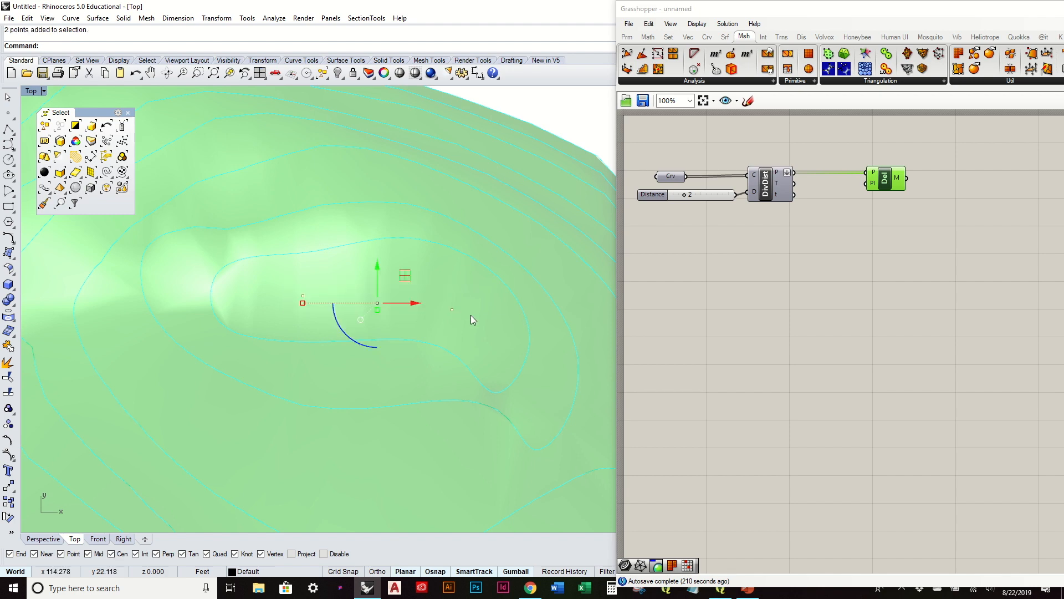
left_click(53, 542)
right_click_drag(286, 410, 350, 378)
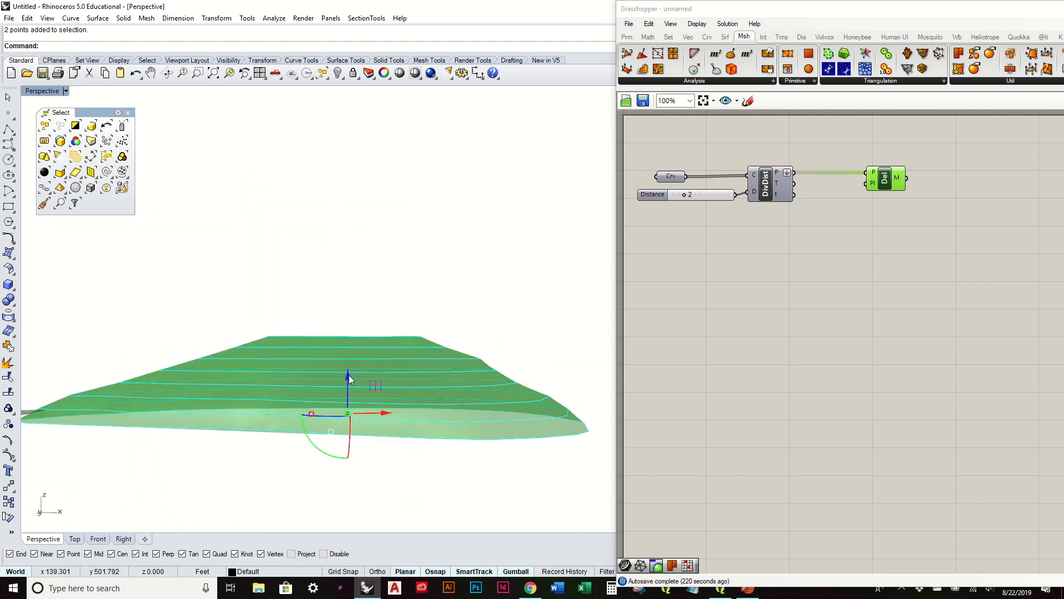
left_click_drag(345, 382, 384, 294)
left_click(387, 279)
left_click(387, 330)
left_click(420, 260)
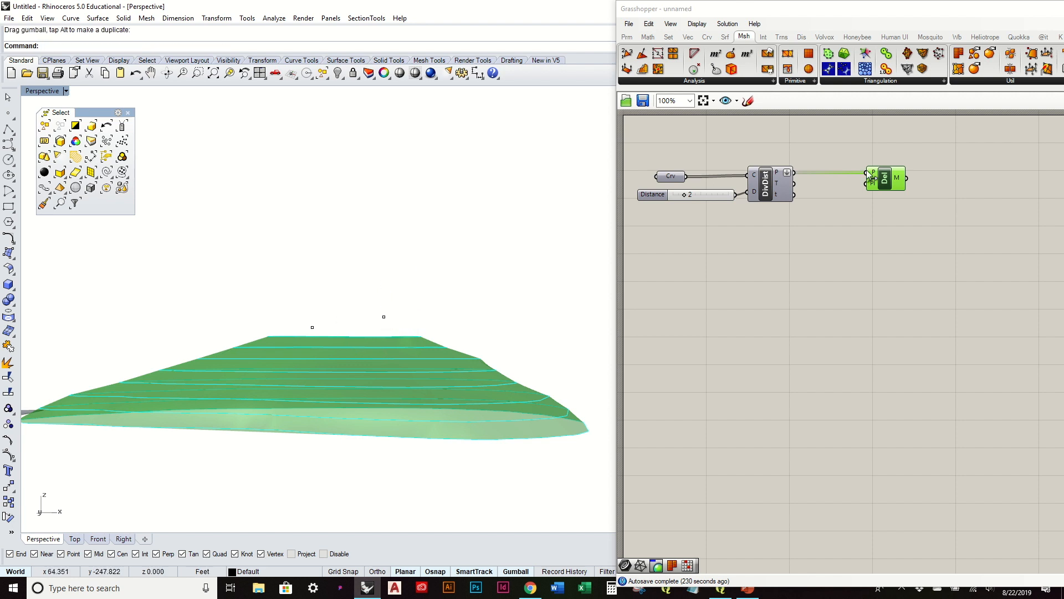
Step: Add a Point parameter referencing both summit points and connect it to the Delaunay Mesh points input alongside the division points
left_click(627, 37)
left_click_drag(627, 52, 841, 230)
right_click(842, 233)
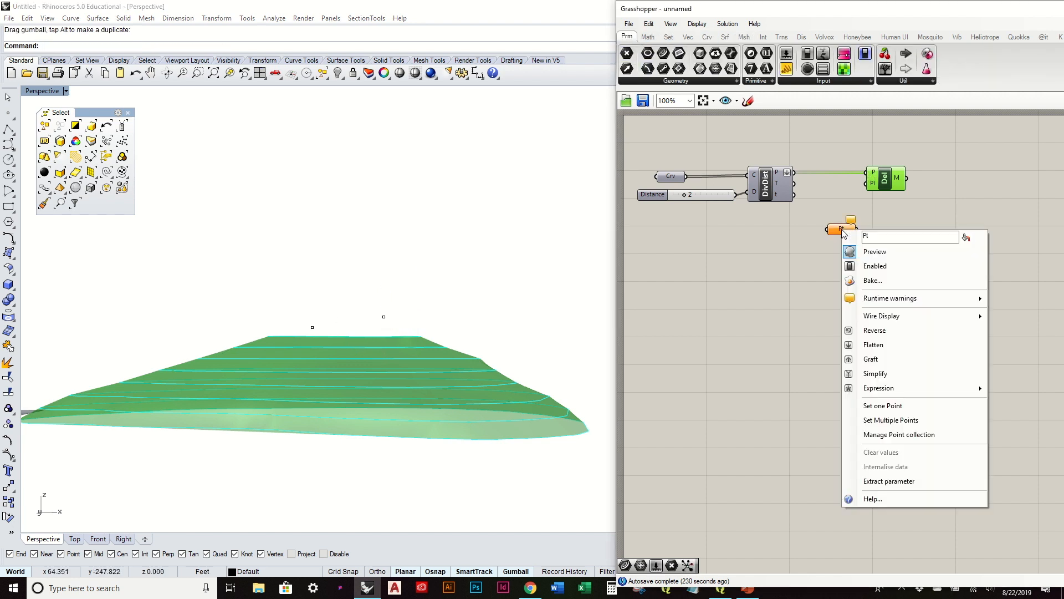
left_click(908, 420)
left_click_drag(297, 281, 417, 331)
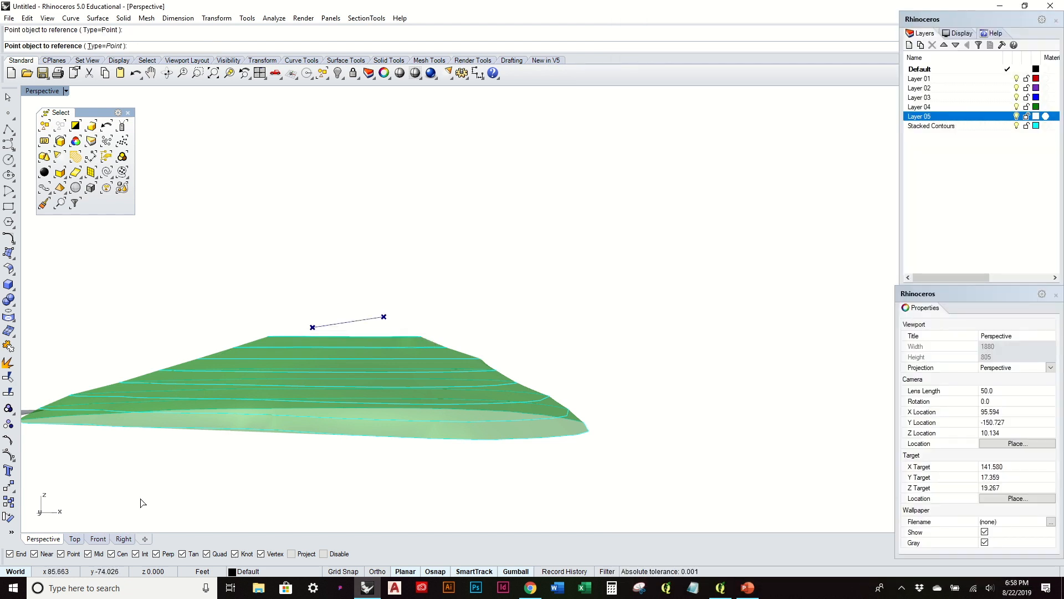
key("Return")
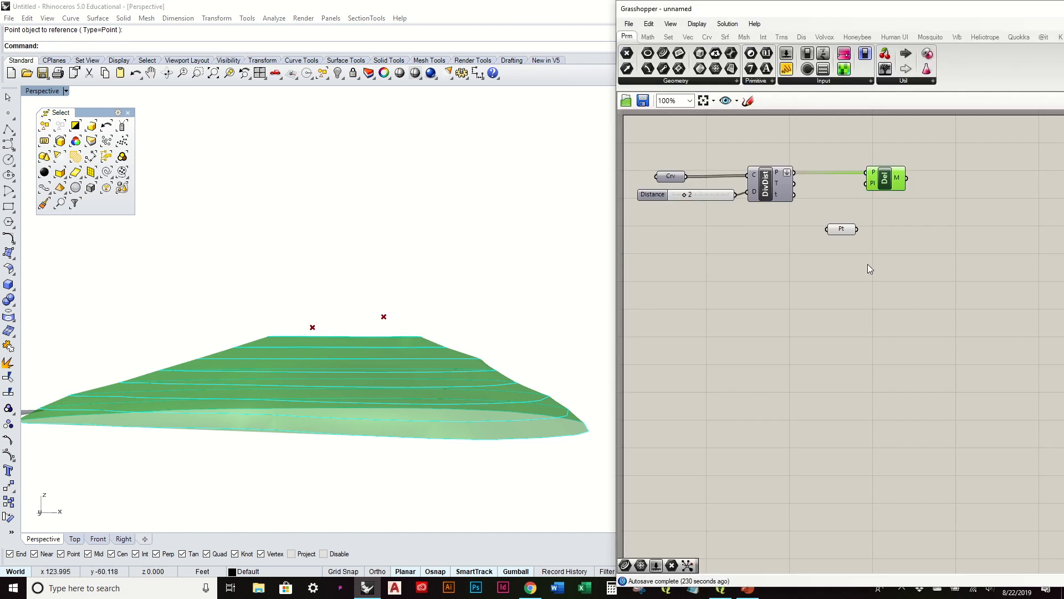
left_click_drag(857, 229, 864, 176)
mouse_move(373, 292)
right_mouse_down()
mouse_move(382, 401)
mouse_move(394, 275)
mouse_move(375, 290)
right_mouse_up()
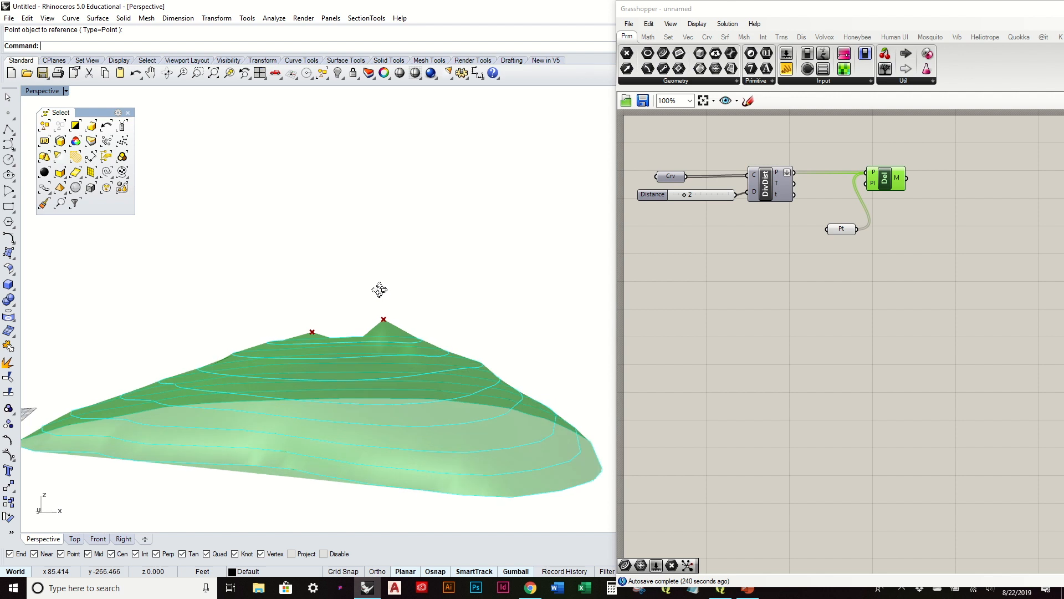
Step: Adjust the height of the lower summit point and examine the two mesh peaks from the side and above
right_click_drag(304, 300, 325, 343)
left_click_drag(324, 365, 323, 365)
left_click_drag(275, 336, 274, 322)
mouse_move(273, 322)
right_mouse_down()
mouse_move(339, 370)
mouse_move(391, 326)
mouse_move(257, 360)
mouse_move(188, 333)
mouse_move(202, 316)
mouse_move(258, 315)
right_mouse_up()
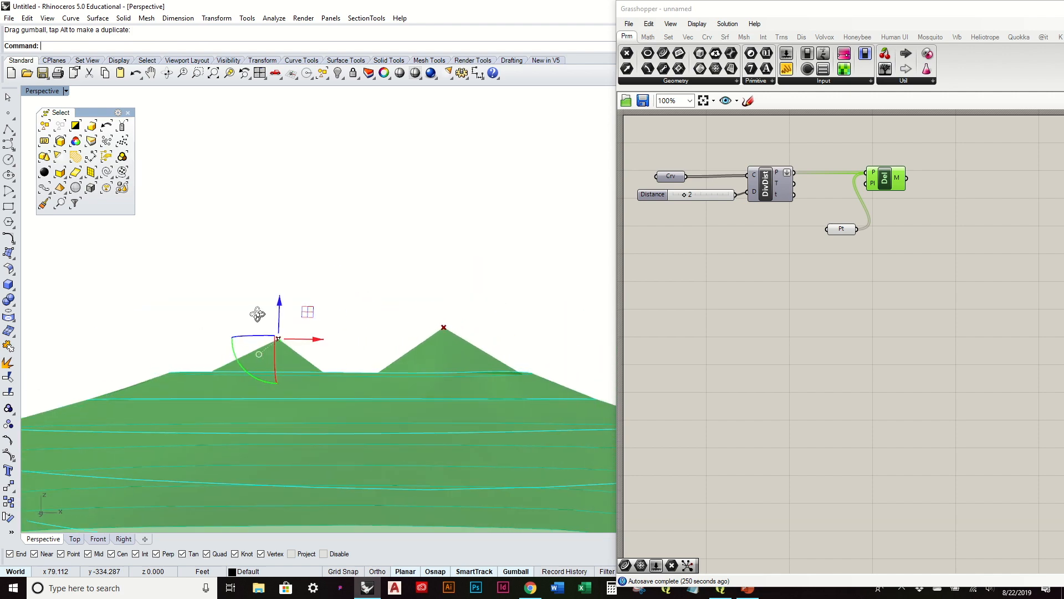
right_click_drag(411, 306, 413, 259)
left_click(419, 291)
right_click_drag(420, 256, 413, 399)
Step: Delete the Point parameter that feeds the Delaunay Mesh component
left_click_drag(859, 261, 823, 214)
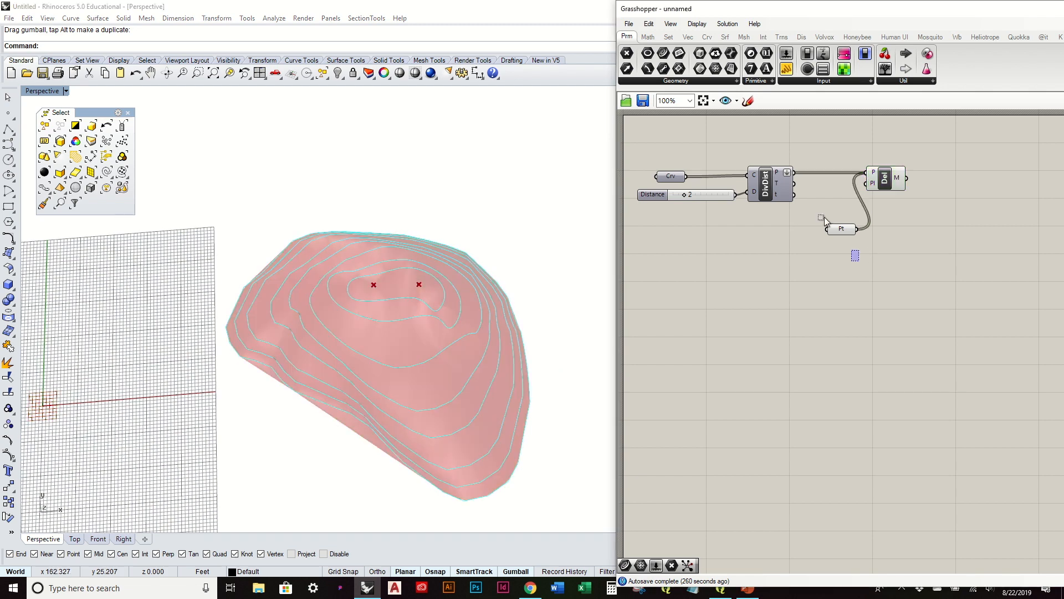
key("Delete")
right_click_drag(527, 390, 527, 316)
Step: Increase the Divide Distance slider to 3 and finally to 8 for a coarser mesh
scroll(694, 204, "up", 1)
scroll(694, 204, "up", 2)
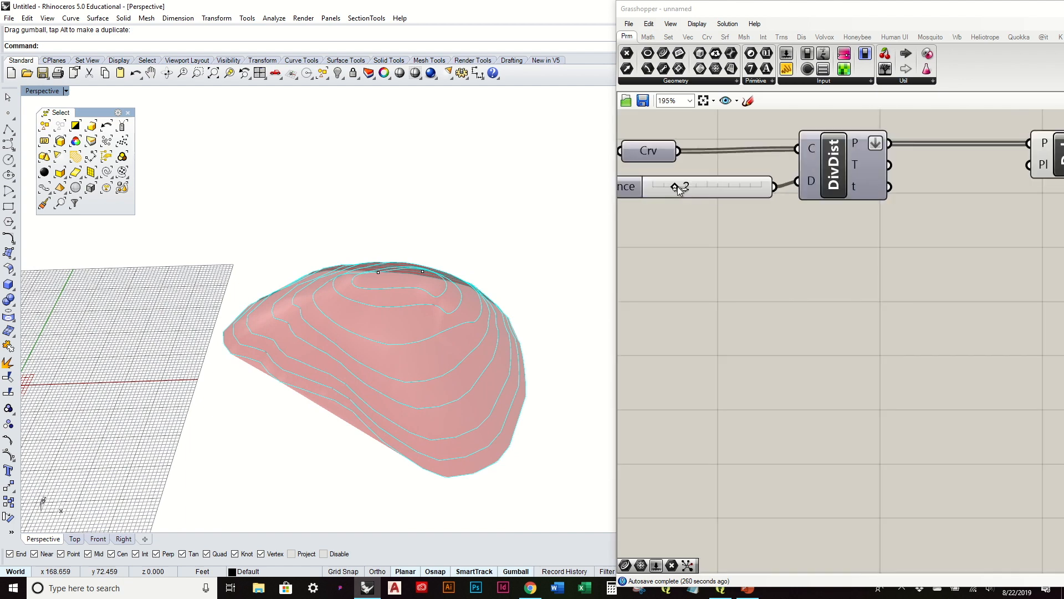
left_click_drag(686, 191, 691, 192)
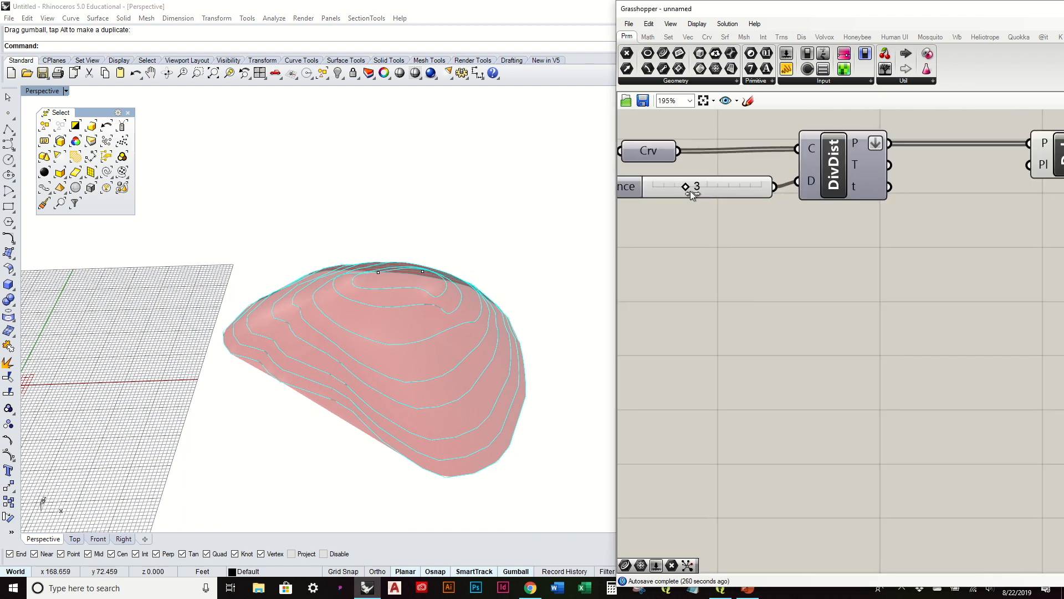
left_click_drag(715, 204, 740, 189)
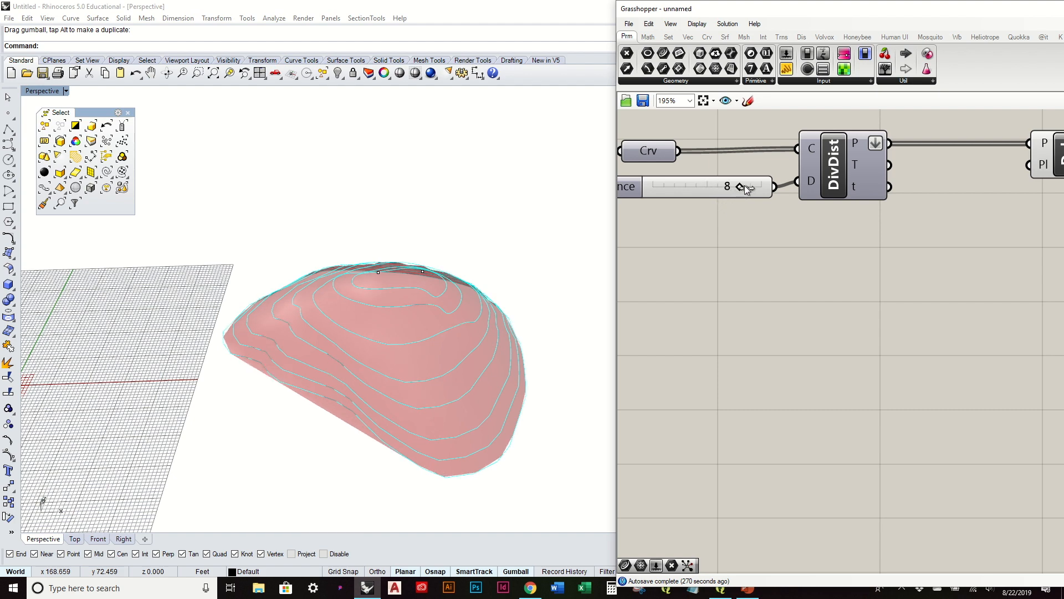
scroll(636, 242, "down", 3)
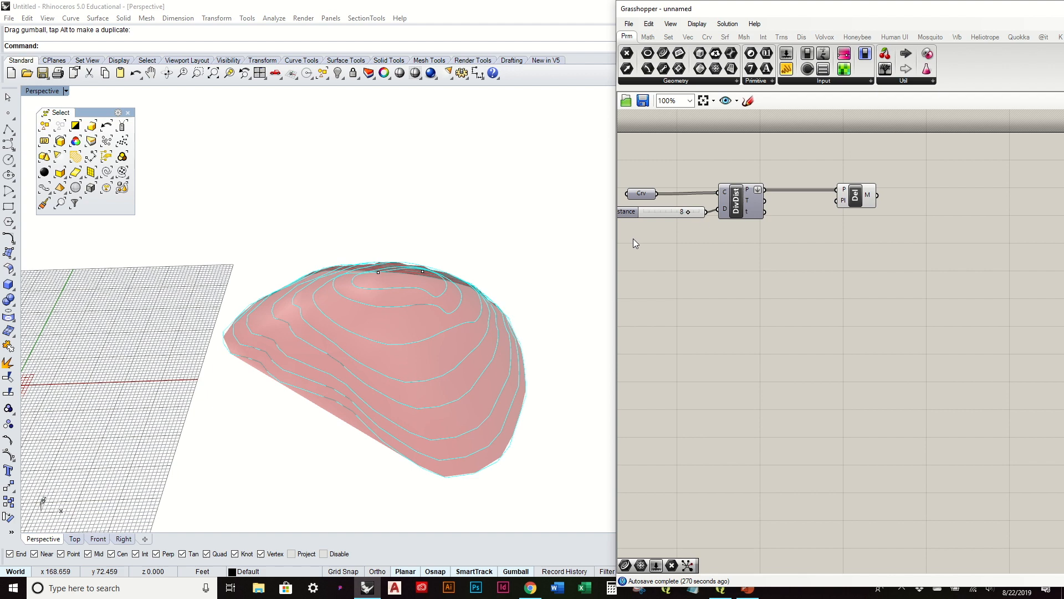
Step: Bake the coarser Delaunay mesh onto Layer 01
left_click(857, 200)
right_click(857, 197)
left_click(906, 248)
left_click(924, 174)
left_click(938, 353)
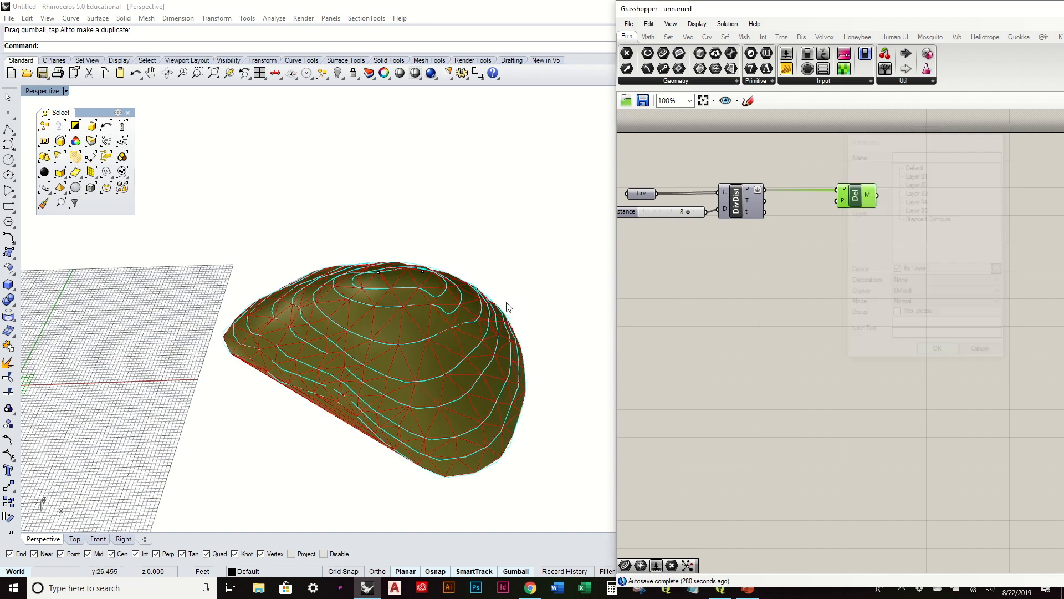
Step: Move the baked coarse mesh straight up, well above the contours, and deselect it
left_click(428, 328)
left_click_drag(365, 332, 339, 120)
left_click(553, 222)
right_click_drag(551, 288, 482, 347)
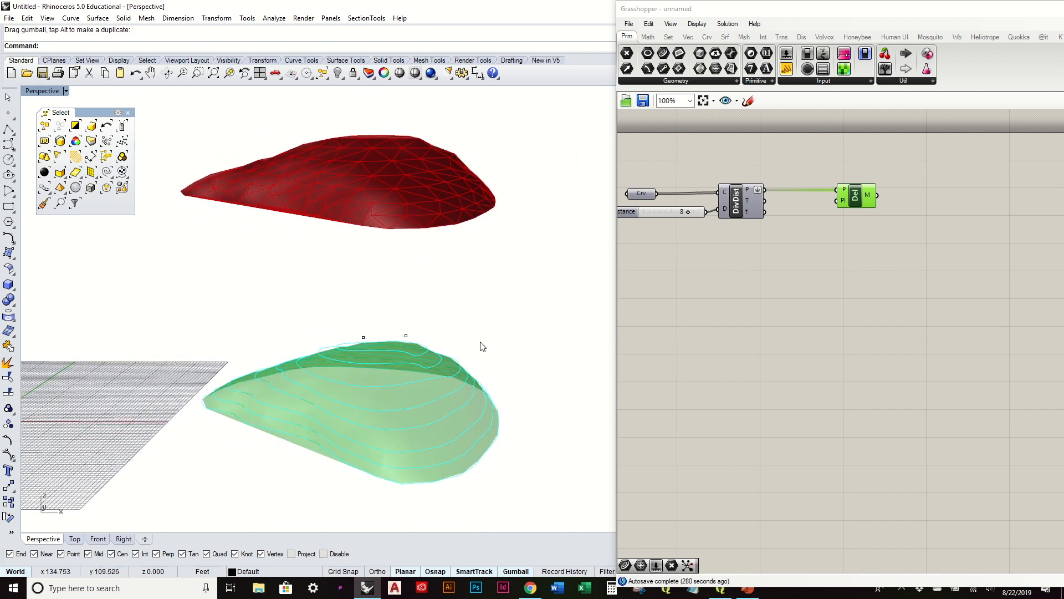
Step: Reduce the Divide Distance slider to 2 and bake the finer Delaunay mesh onto a different layer from the coarse one
left_click_drag(686, 211, 659, 220)
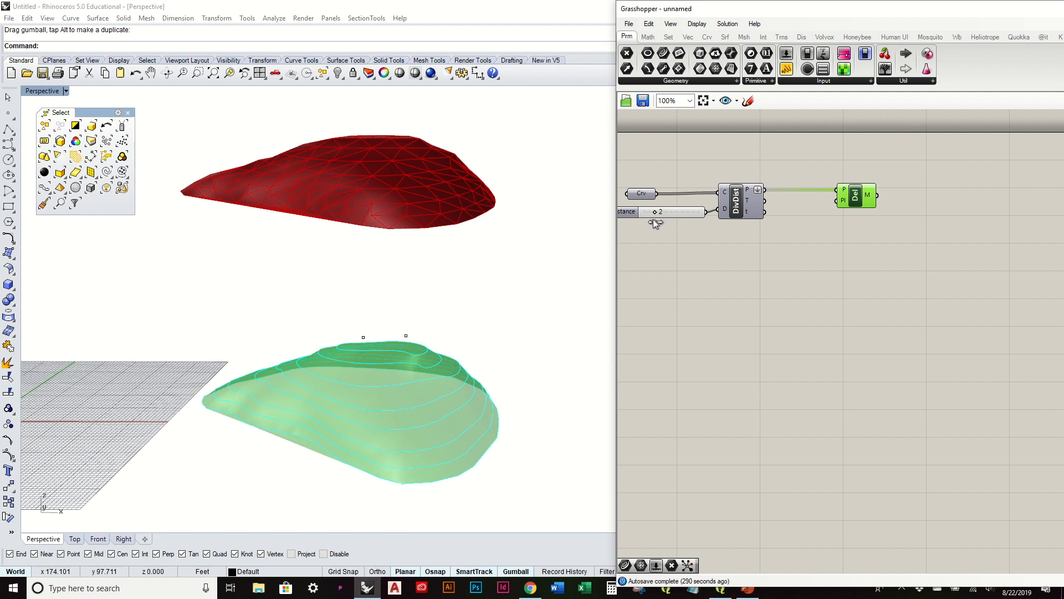
right_click(850, 195)
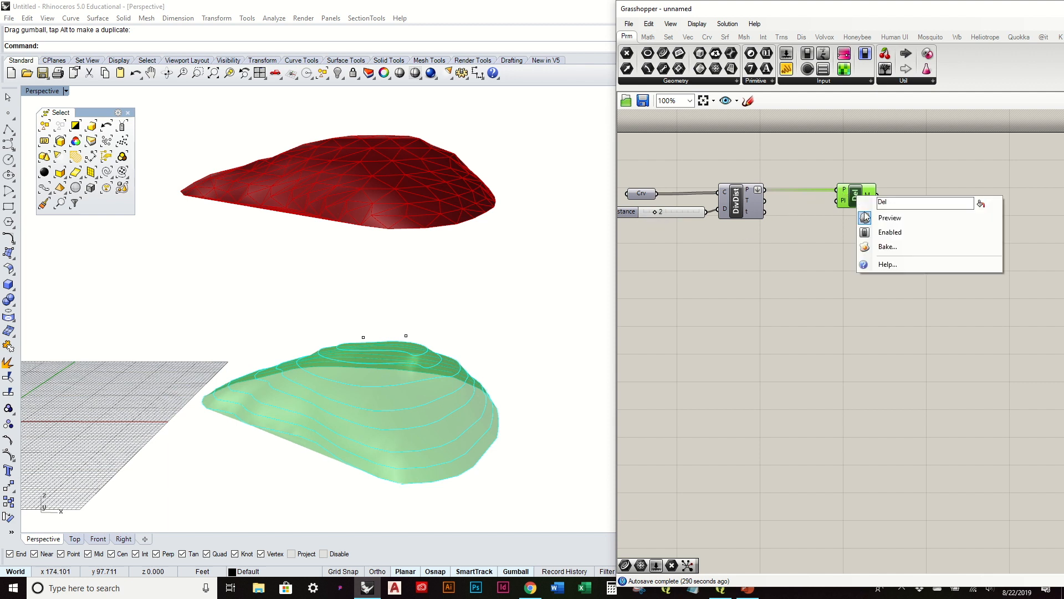
left_click(894, 247)
left_click(898, 196)
left_click(906, 356)
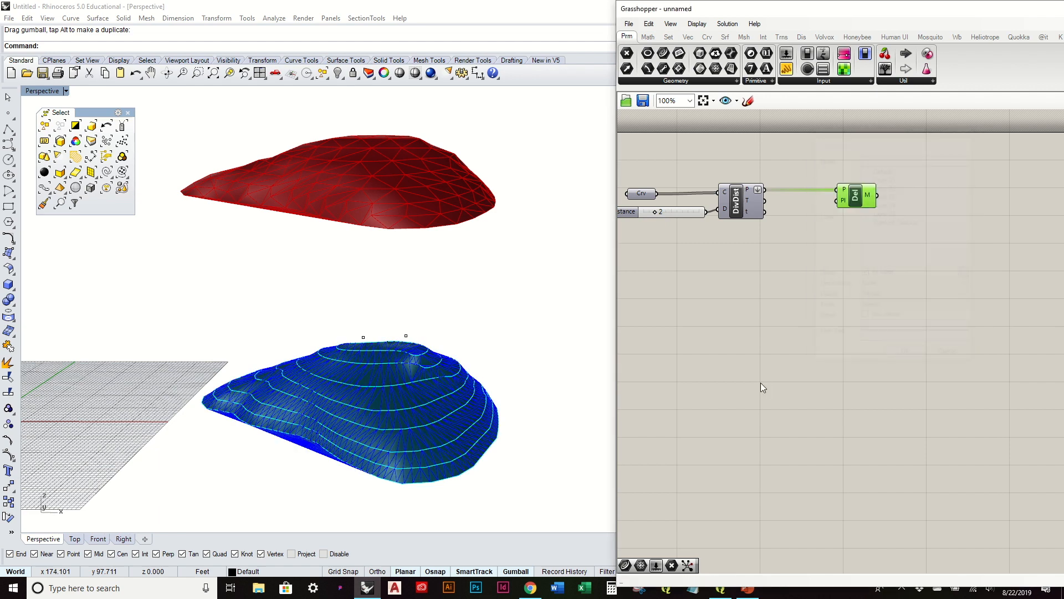
Step: Move the baked fine mesh straight up until it sits above the baked coarse mesh, and deselect it
left_click(404, 389)
left_click_drag(339, 373, 372, 167)
right_click_drag(373, 167, 358, 263, "shift")
left_click_drag(358, 264, 337, 144)
mouse_move(520, 240)
right_mouse_down()
mouse_move(524, 219)
mouse_move(527, 230)
right_mouse_up()
key("Escape")
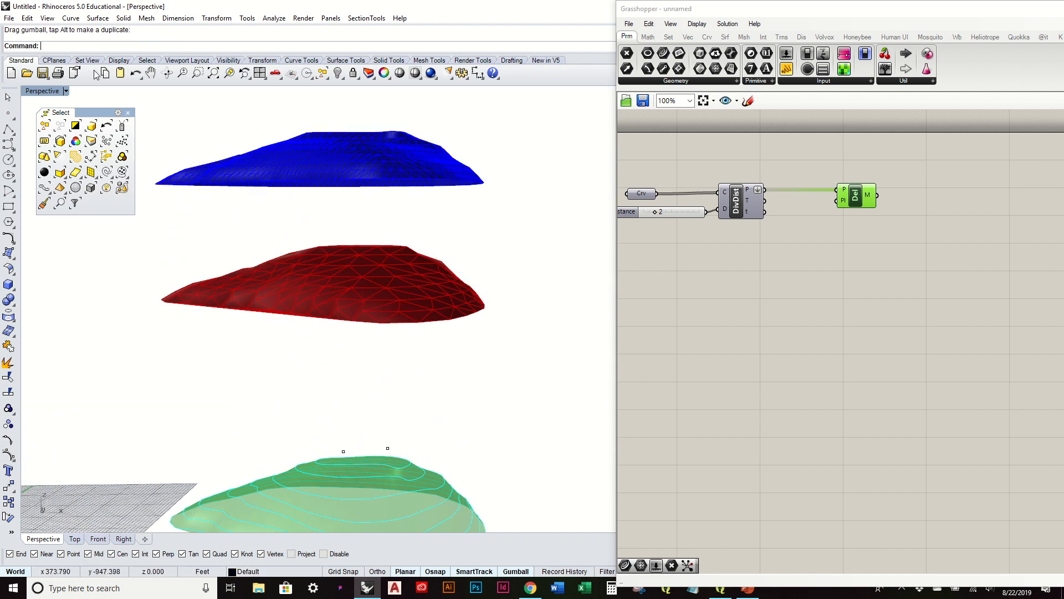
Step: Switch the Perspective viewport to Rendered display and compare the surface detail of the two baked meshes
left_click(45, 92)
left_click(51, 143)
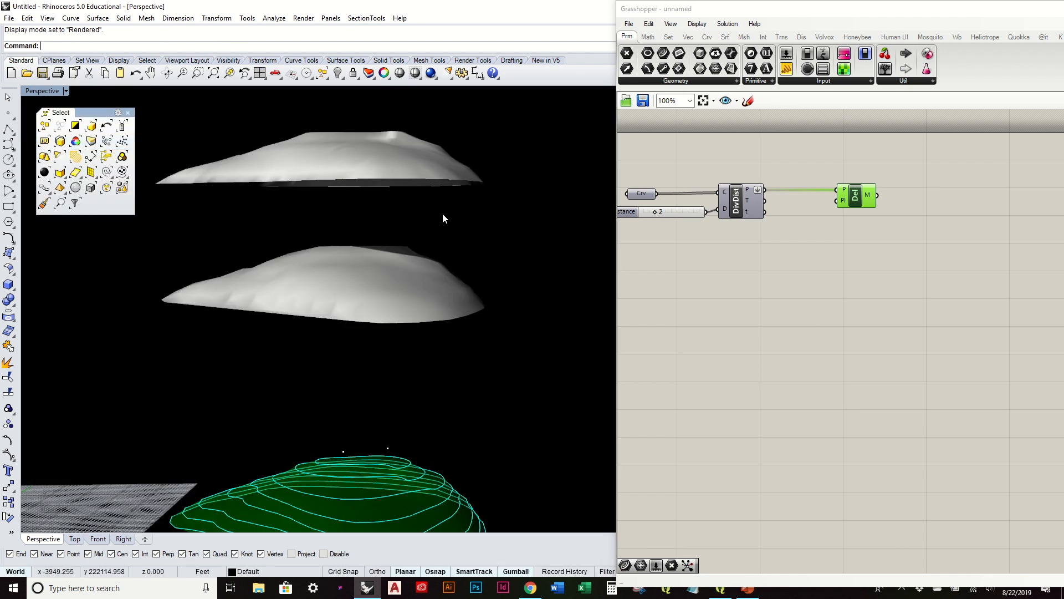
right_click_drag(453, 231, 476, 220)
scroll(279, 261, "up", 5)
right_click_drag(278, 261, 250, 255)
scroll(272, 246, "down", 4)
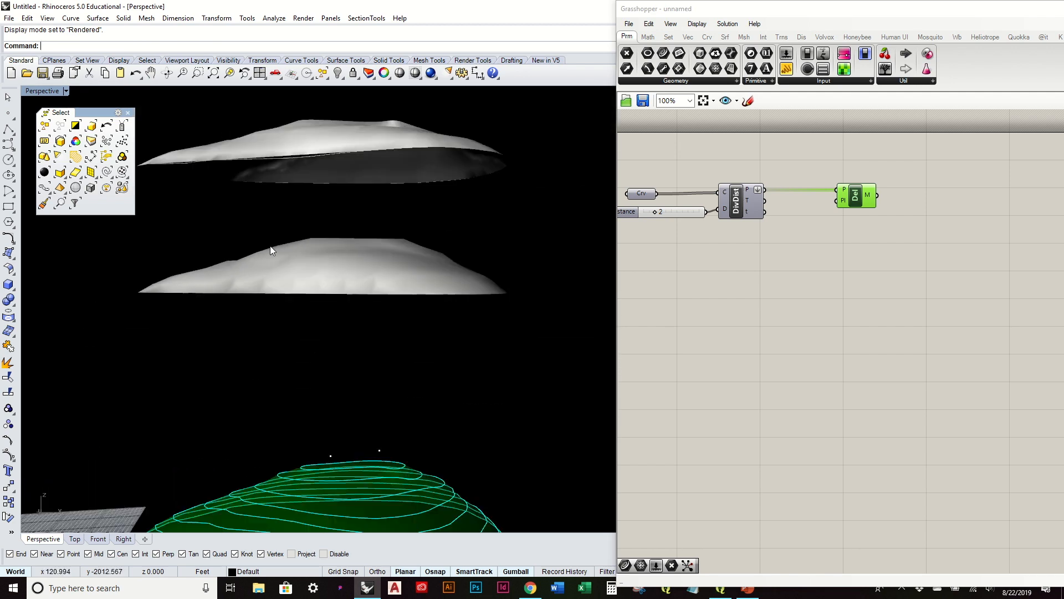
scroll(301, 248, "up", 3)
right_click_drag(415, 201, 536, 258)
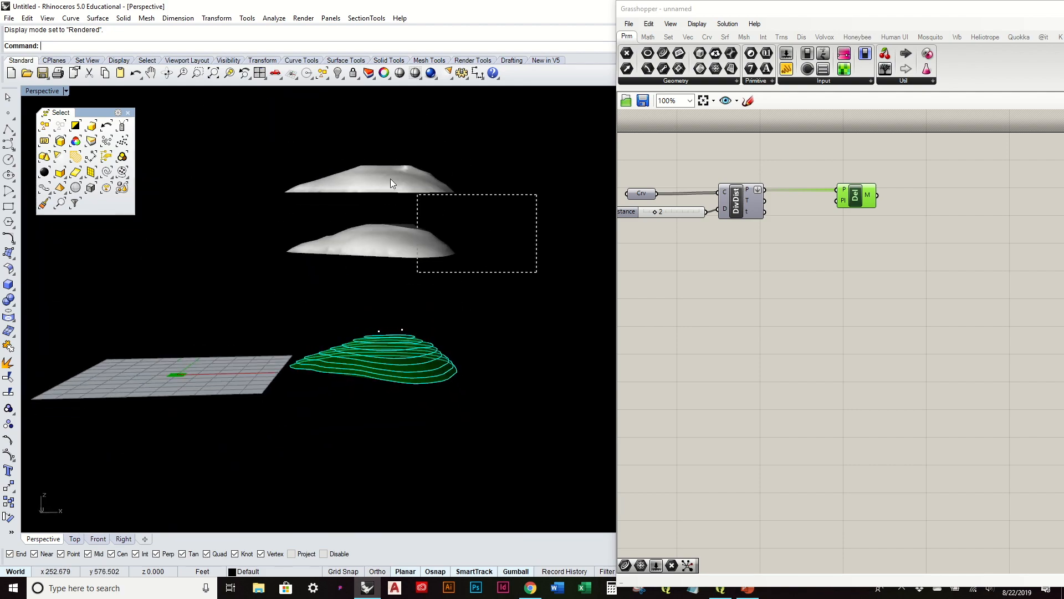
Step: Delete both baked meshes and return the Perspective viewport to Shaded display
left_click_drag(391, 179, 295, 143)
key("Delete")
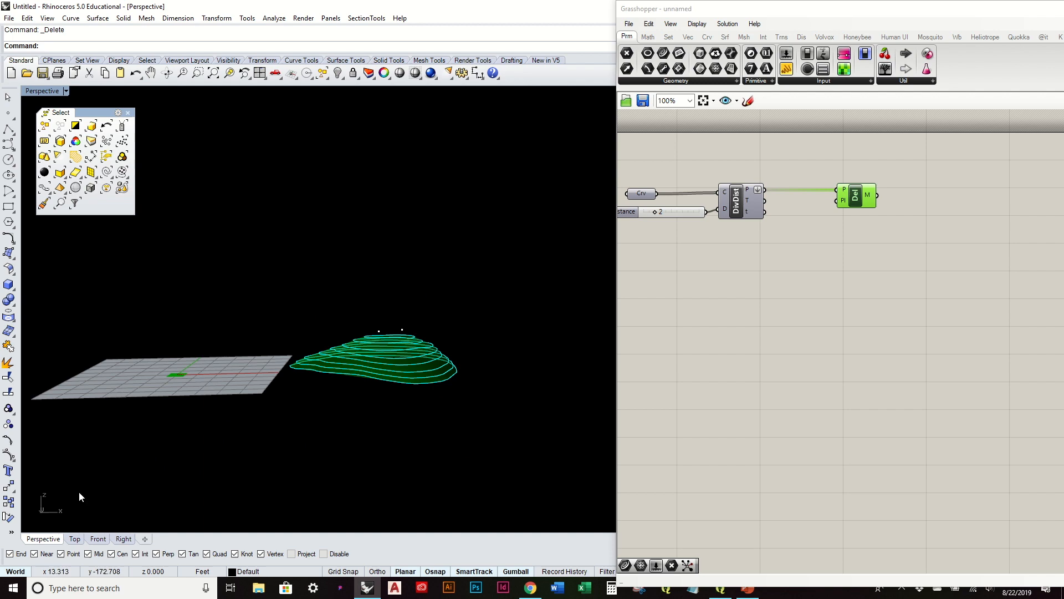
left_click(36, 91)
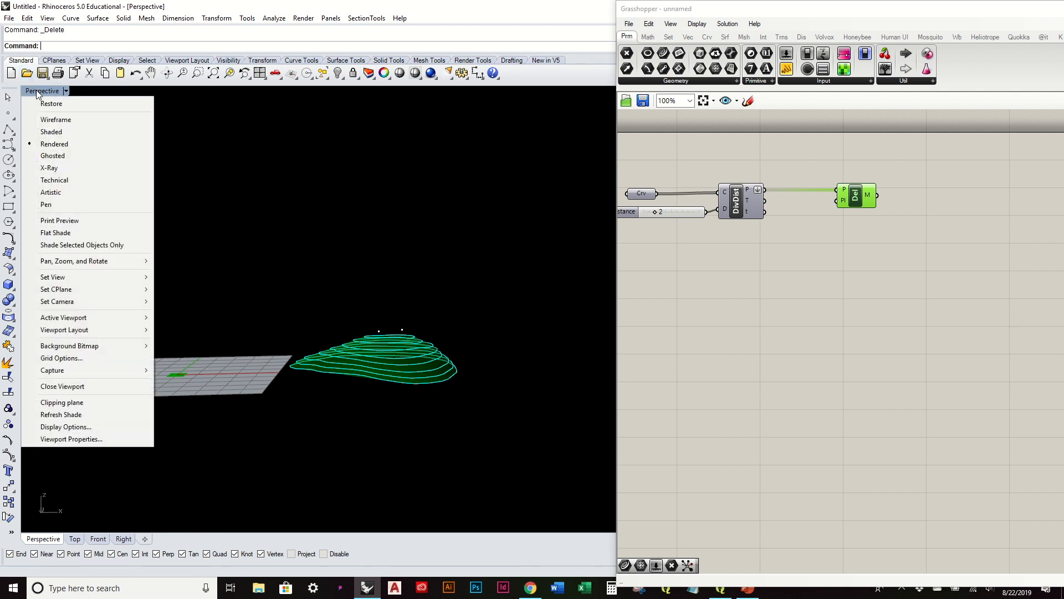
left_click(51, 132)
mouse_move(399, 257)
right_mouse_down()
mouse_move(380, 285)
mouse_move(387, 402)
mouse_move(389, 239)
mouse_move(397, 272)
right_mouse_up()
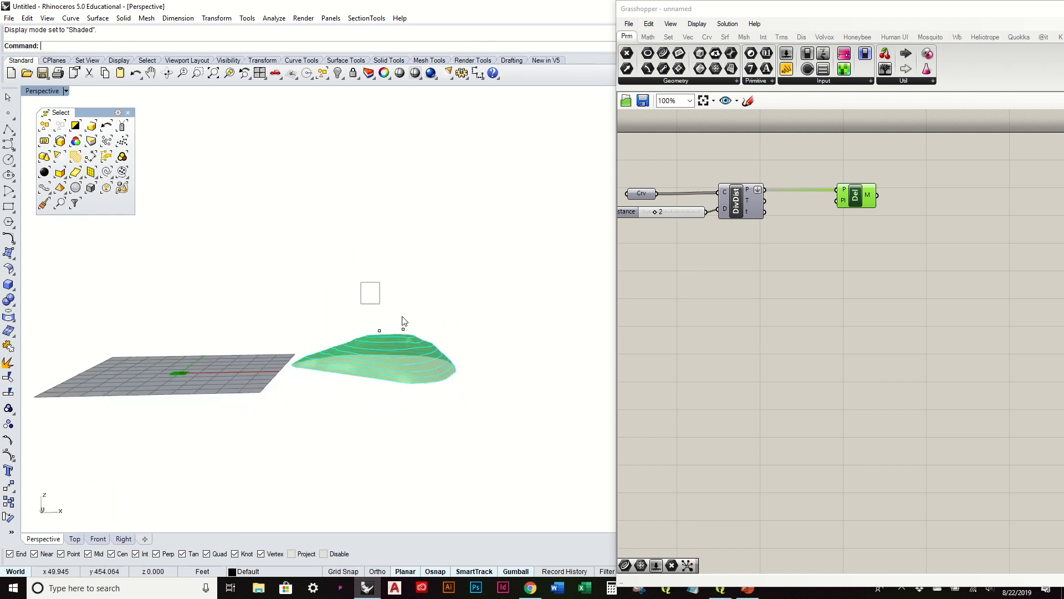
Step: Delete the two stray points above the contours
left_click_drag(411, 330, 414, 337)
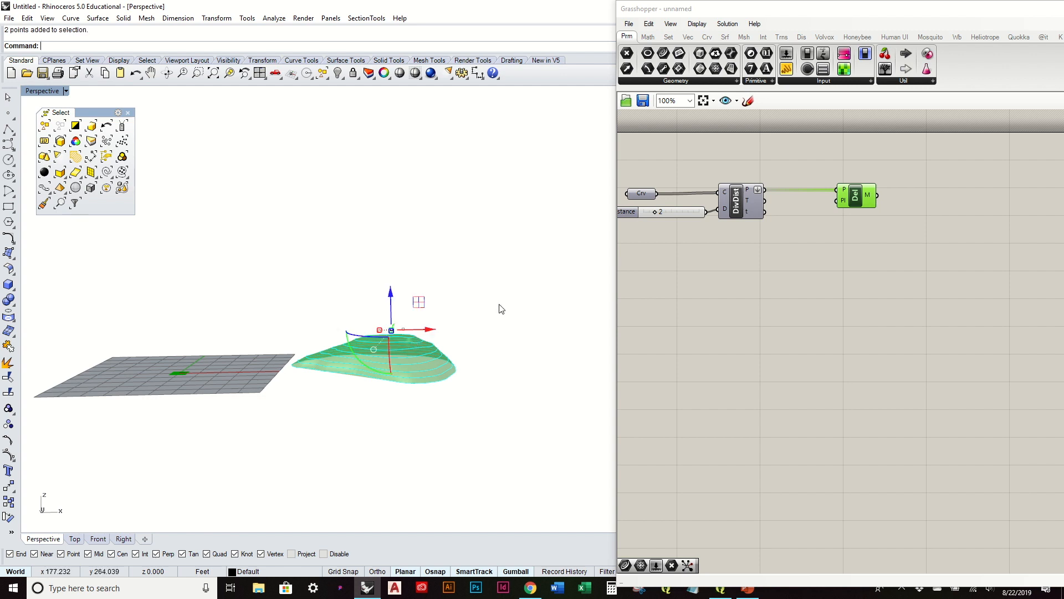
scroll(398, 284, "up", 3)
key("Delete")
scroll(397, 283, "down", 5)
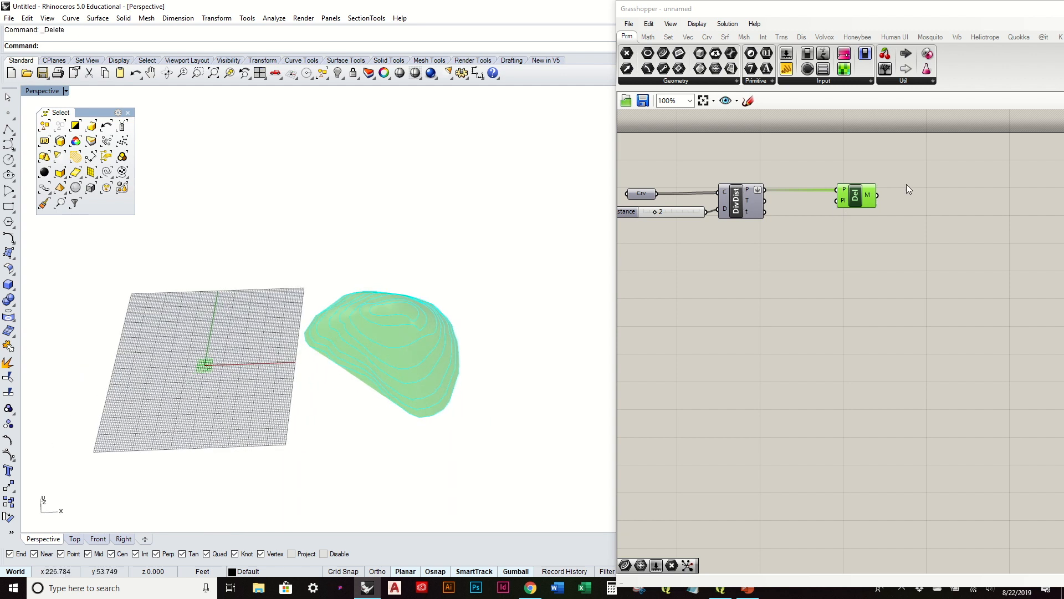
Step: Move the Delaunay Mesh component closer to Divide Distance and turn on the Divide Distance preview
left_click_drag(871, 200, 834, 201)
left_click(776, 244)
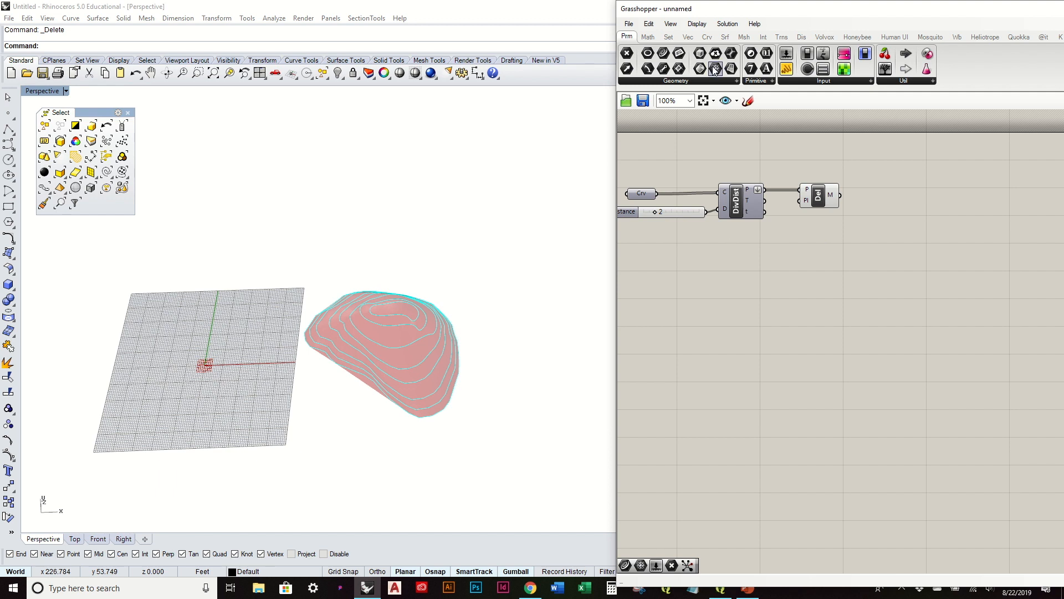
right_click(740, 196)
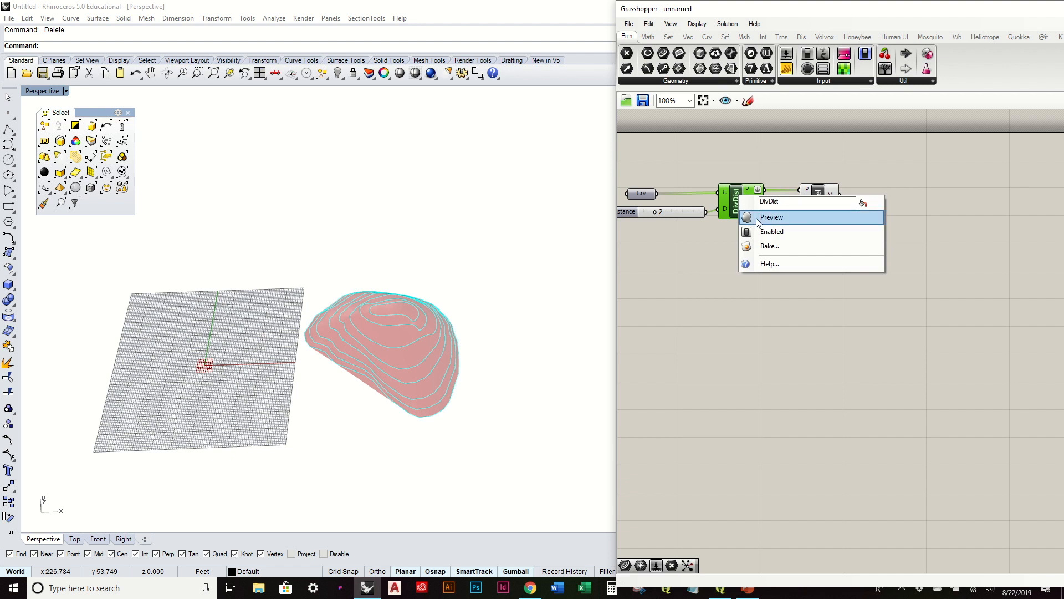
left_click(757, 219)
left_click(769, 280)
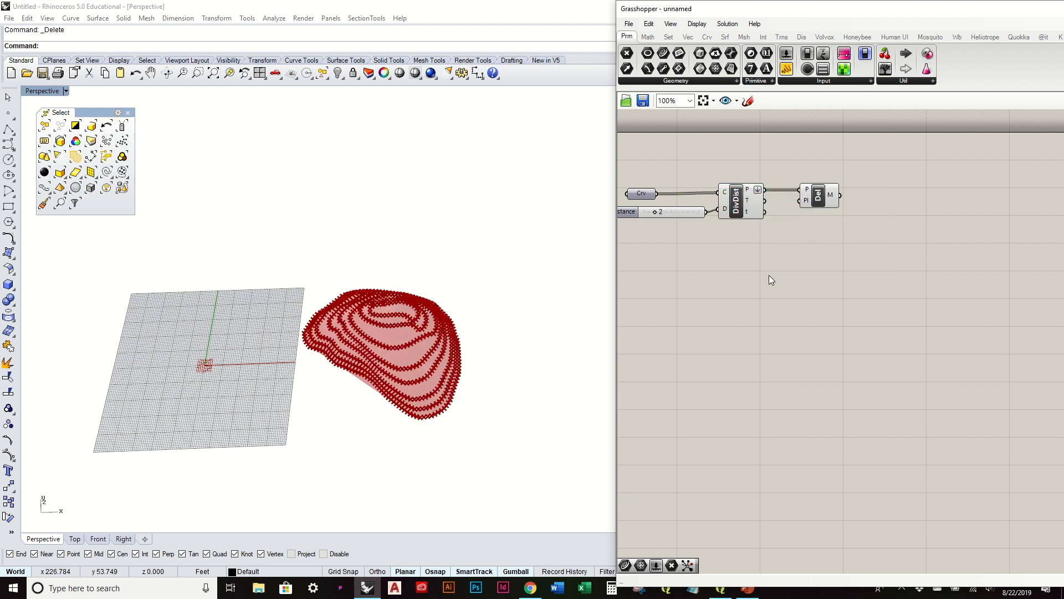
Step: Add a Patch component below the Delaunay Mesh and feed the Divide Distance points into its Points input
left_click(725, 38)
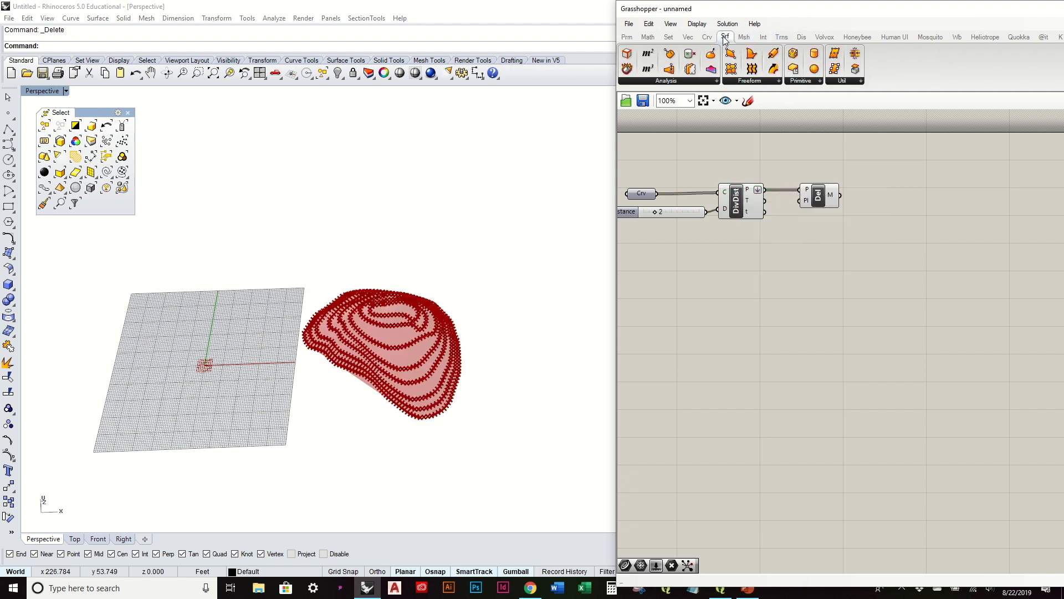
left_click(773, 82)
left_click_drag(867, 217, 814, 262)
scroll(822, 231, "up", 3)
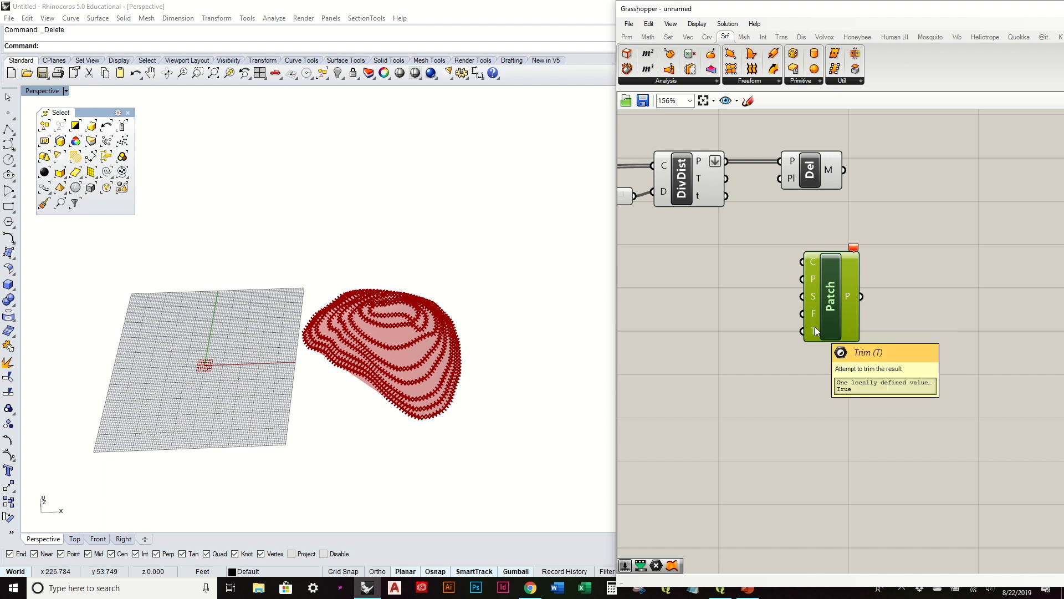
left_click_drag(727, 162, 803, 279)
Step: Hide the Delaunay Mesh preview so only the patch surface and division points are shown
right_click_drag(554, 335, 444, 439)
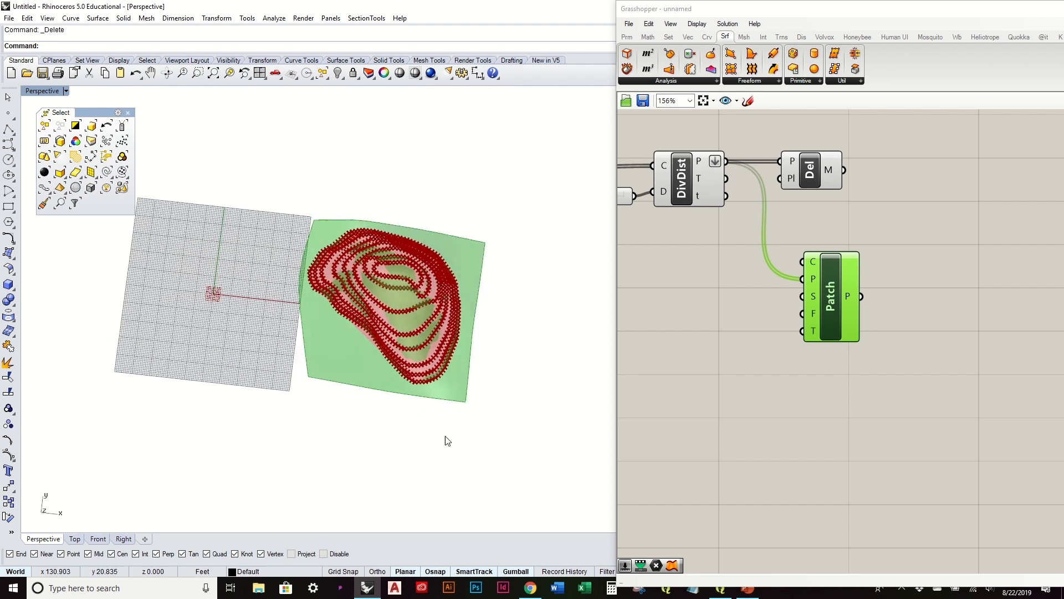
mouse_move(426, 397)
right_mouse_down()
mouse_move(426, 441)
mouse_move(433, 381)
right_mouse_up()
left_click(813, 170)
right_click(810, 171)
left_click(837, 188)
Step: Examine how closely the patch surface follows the contour points from the top and from several perspective angles
right_click_drag(542, 368, 551, 240)
right_click_drag(437, 363, 432, 494)
left_click(75, 538)
scroll(231, 368, "down", 5)
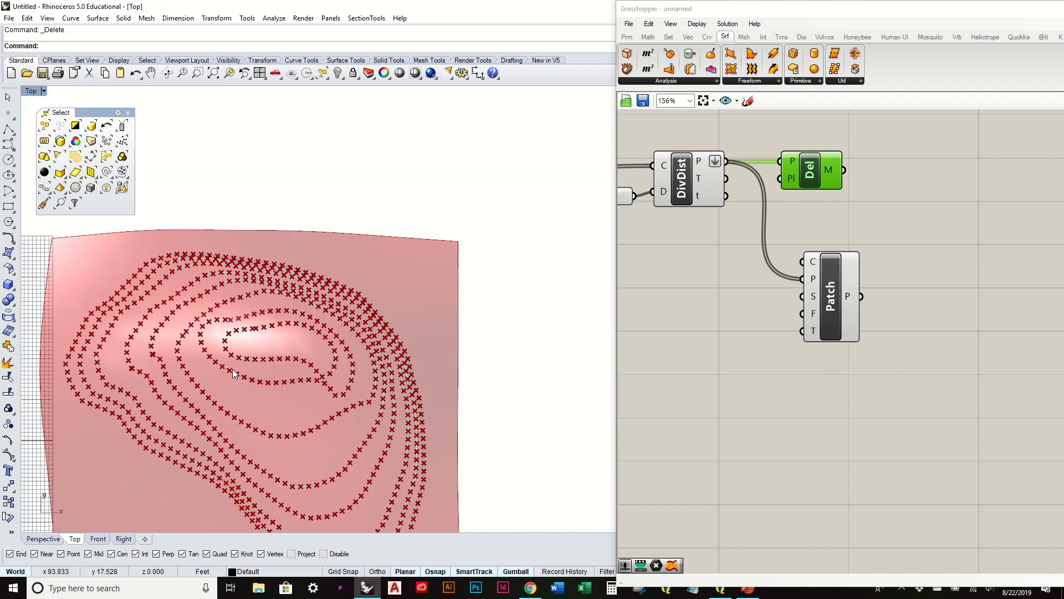
left_click(43, 540)
right_click_drag(392, 427, 466, 441)
right_click_drag(453, 304, 377, 381)
left_click(366, 427)
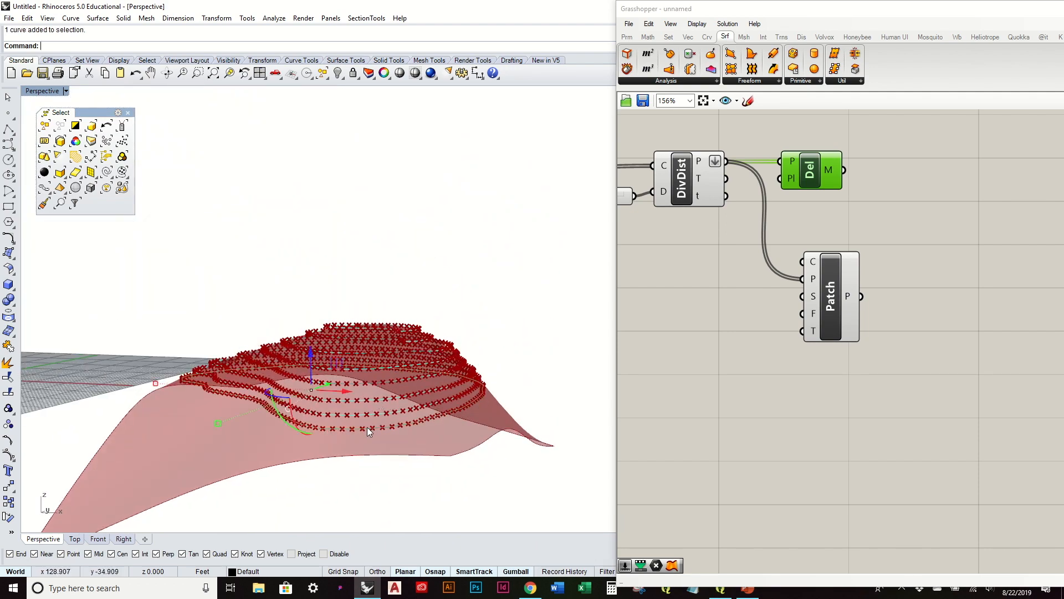
right_click_drag(488, 248, 490, 352)
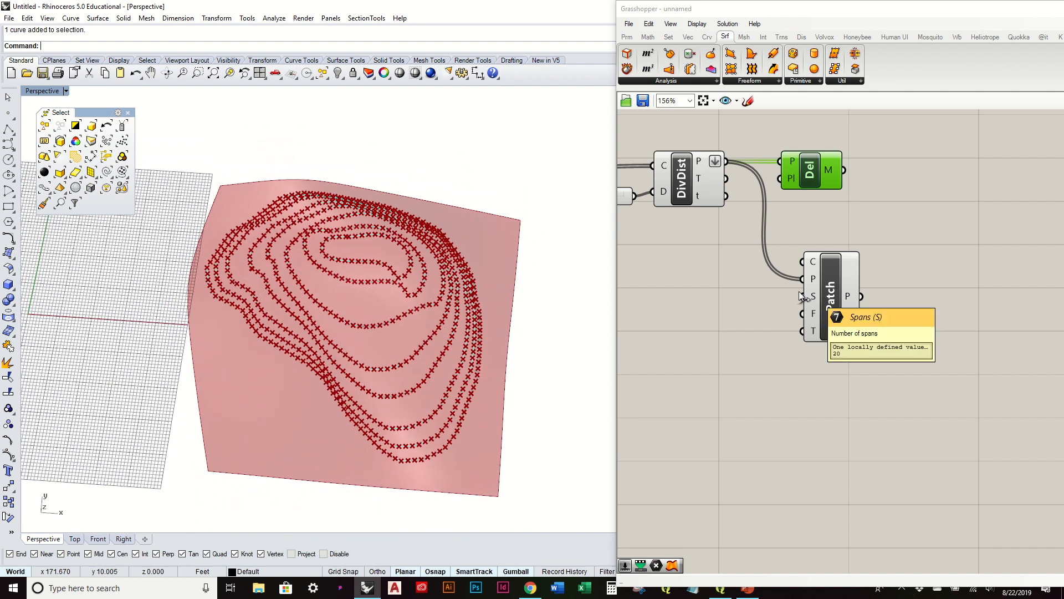
right_click_drag(554, 352, 533, 250)
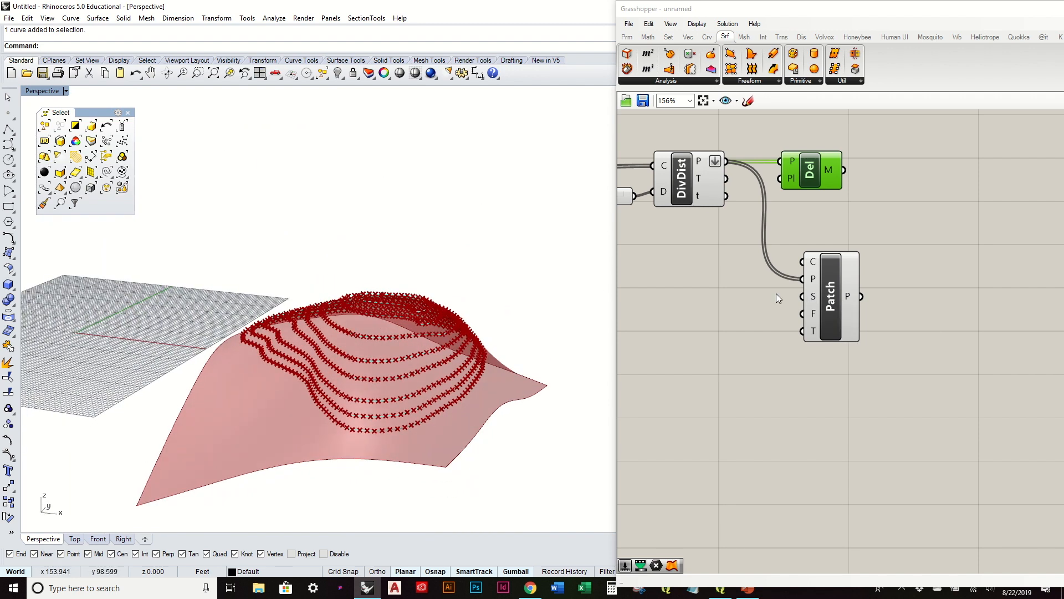
Step: Bake the patch surface onto Layer 01
left_click(832, 296)
right_click(832, 296)
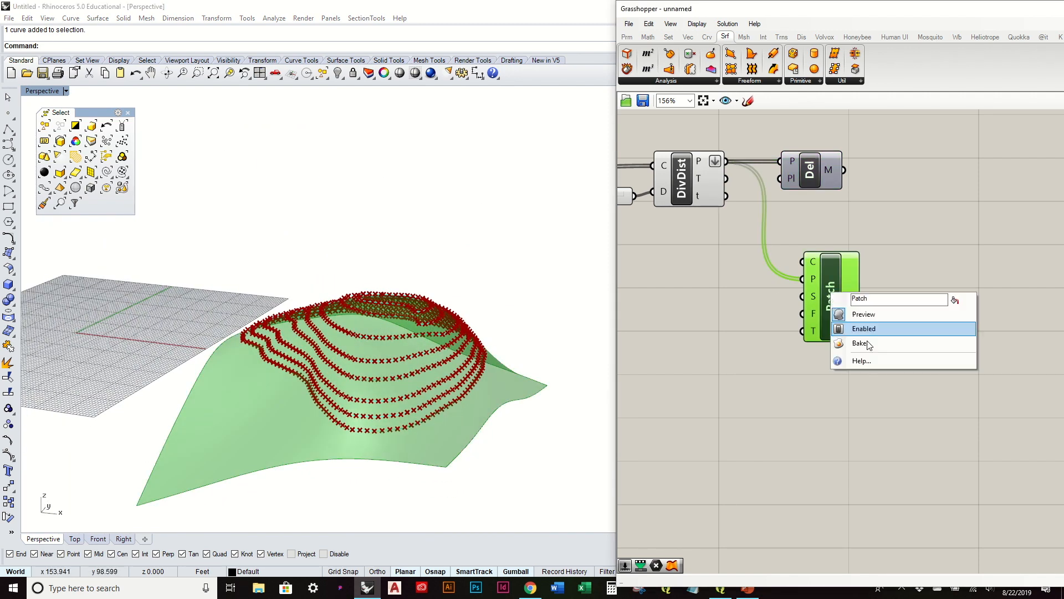
left_click(867, 342)
left_click(861, 274)
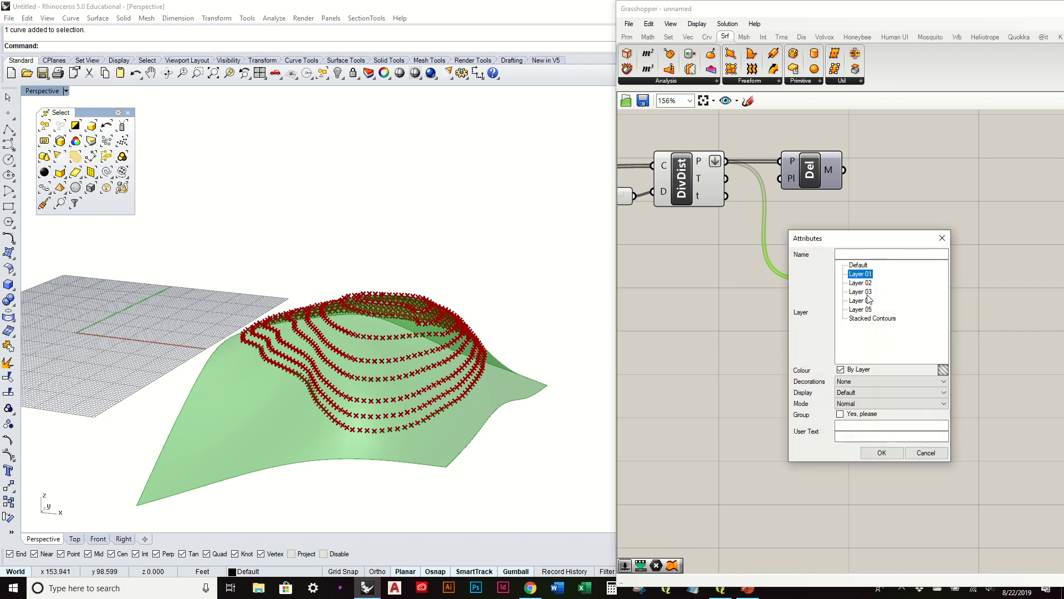
left_click(882, 453)
Step: Move the baked patch surface straight up, clear of the contour points and the live patch, and deselect it
right_click_drag(392, 230, 333, 266)
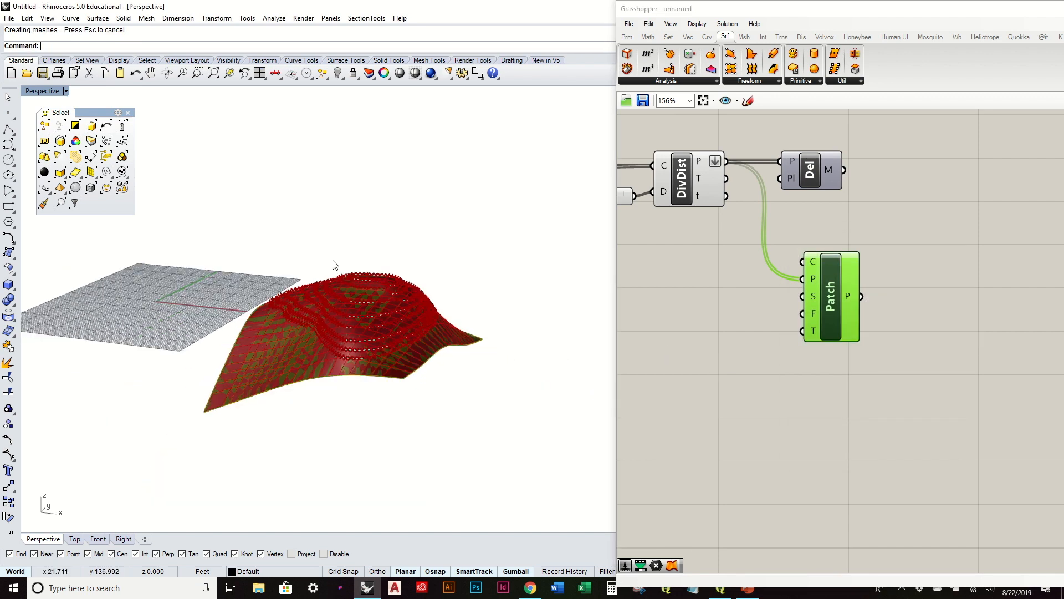
left_click(297, 347)
left_click_drag(341, 321, 344, 186)
right_click_drag(421, 195, 487, 255)
left_click(776, 334)
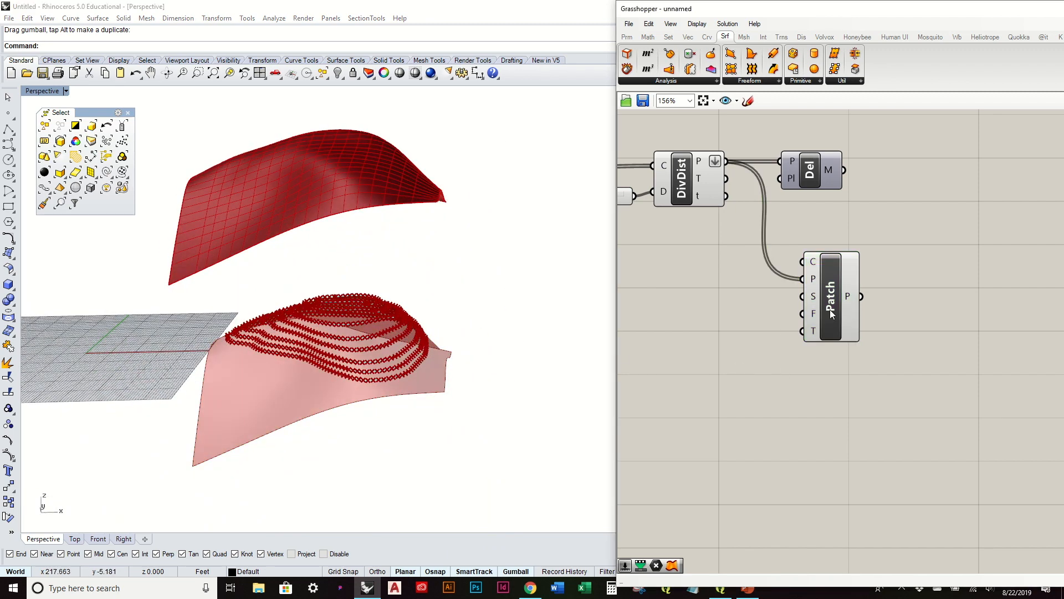
Step: Create a number slider with the value 50 and connect it to the Patch component's Spans input
mouse_move(815, 298)
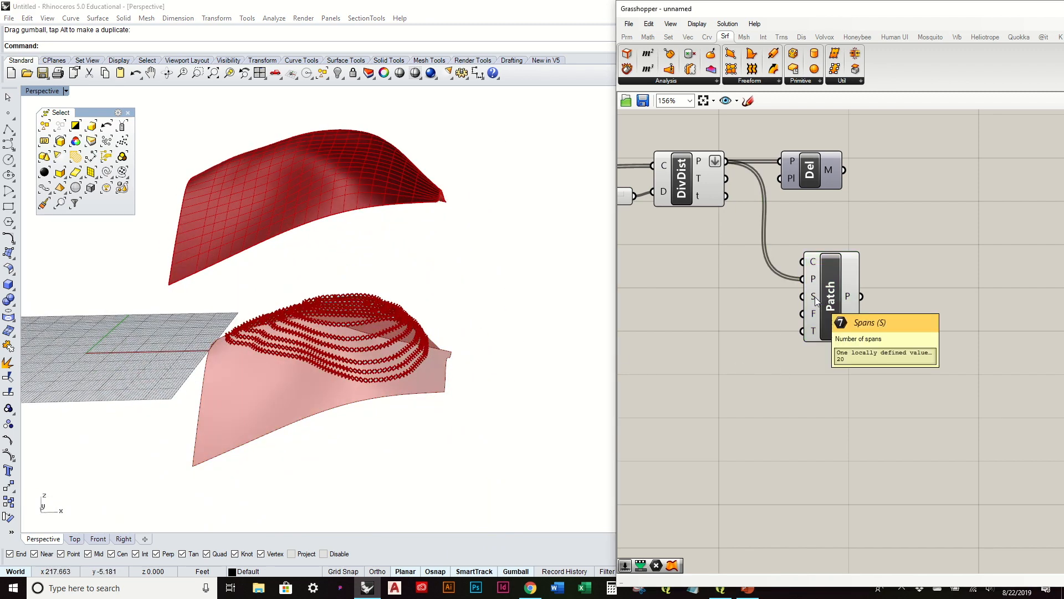
double_click(699, 297)
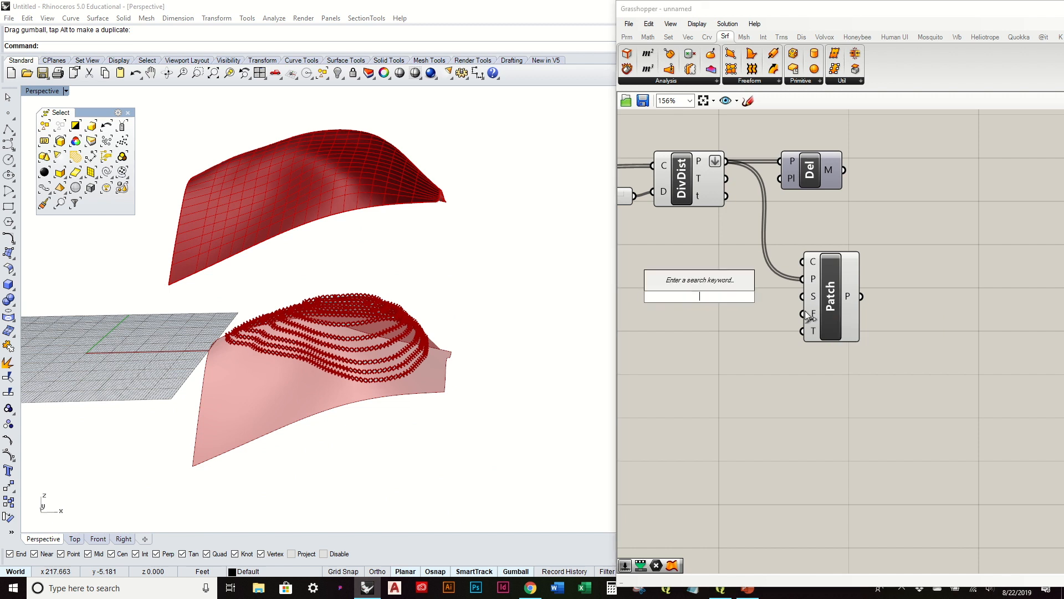
type("50")
key("Return")
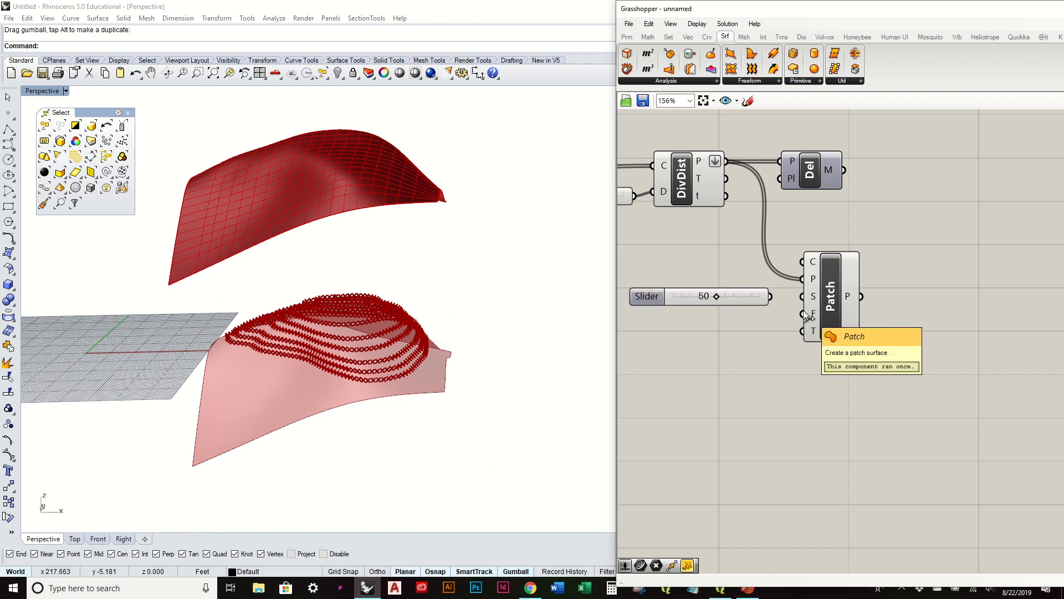
left_click_drag(770, 296, 803, 296)
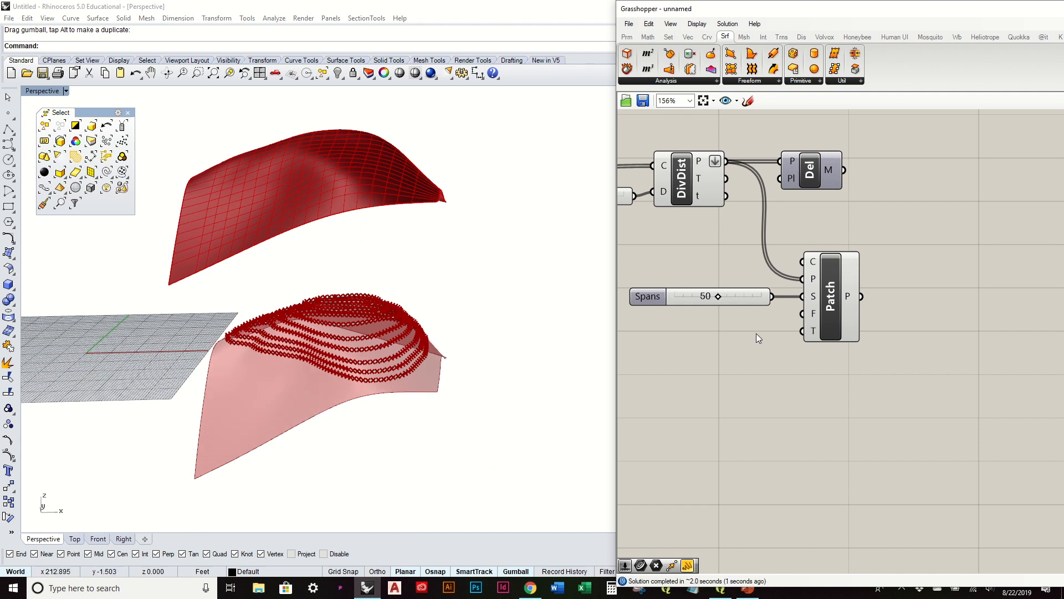
Step: Set the Spans slider to 100 for a more detailed patch
left_click(818, 292)
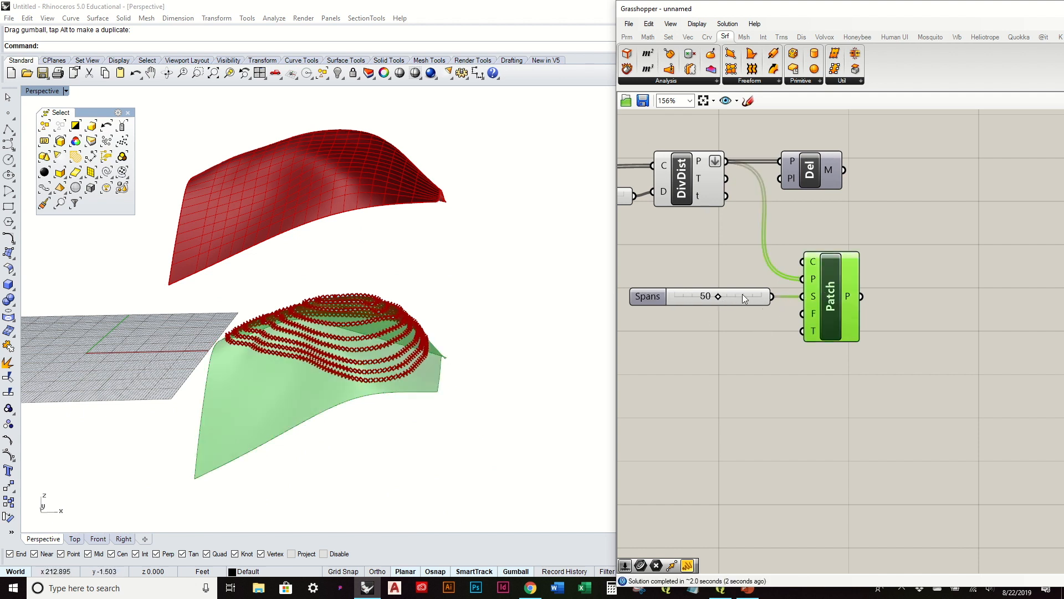
double_click(762, 297)
type("100")
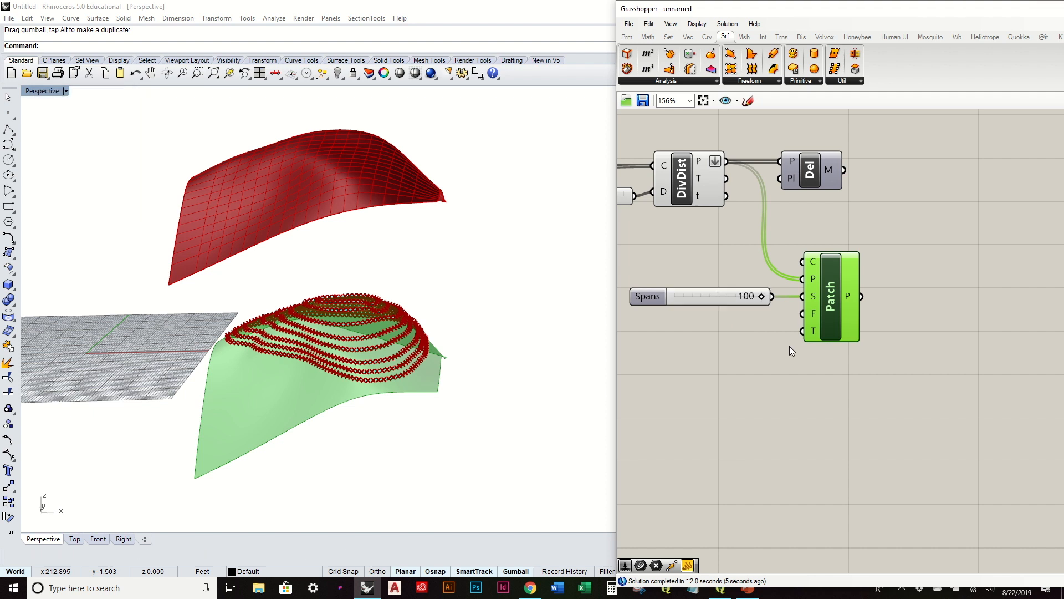
left_click(754, 345)
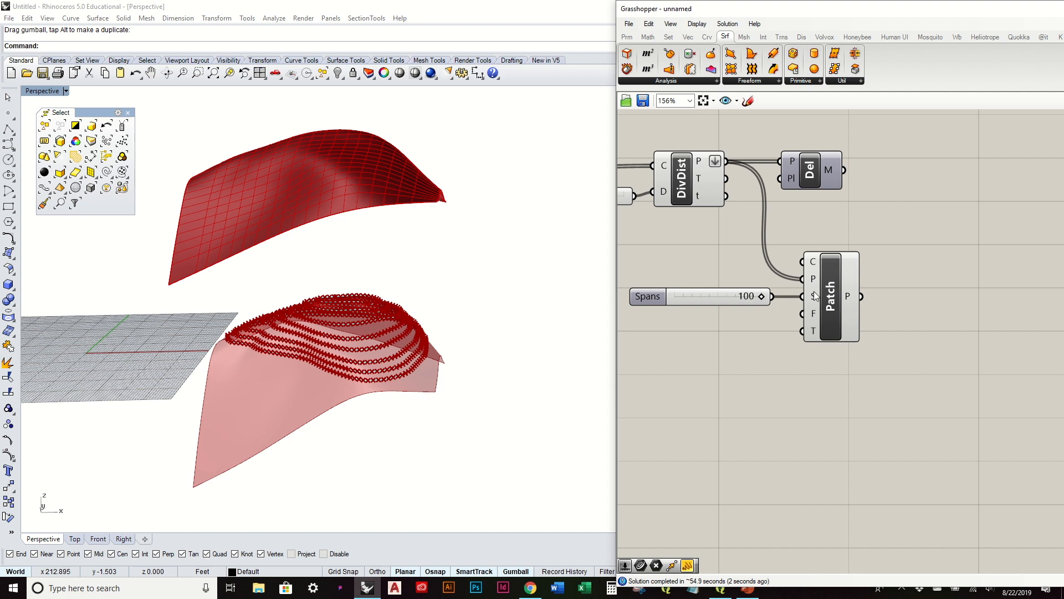
Step: Bake the 100-span patch surface onto Layer 02
left_click(829, 283)
right_click(829, 282)
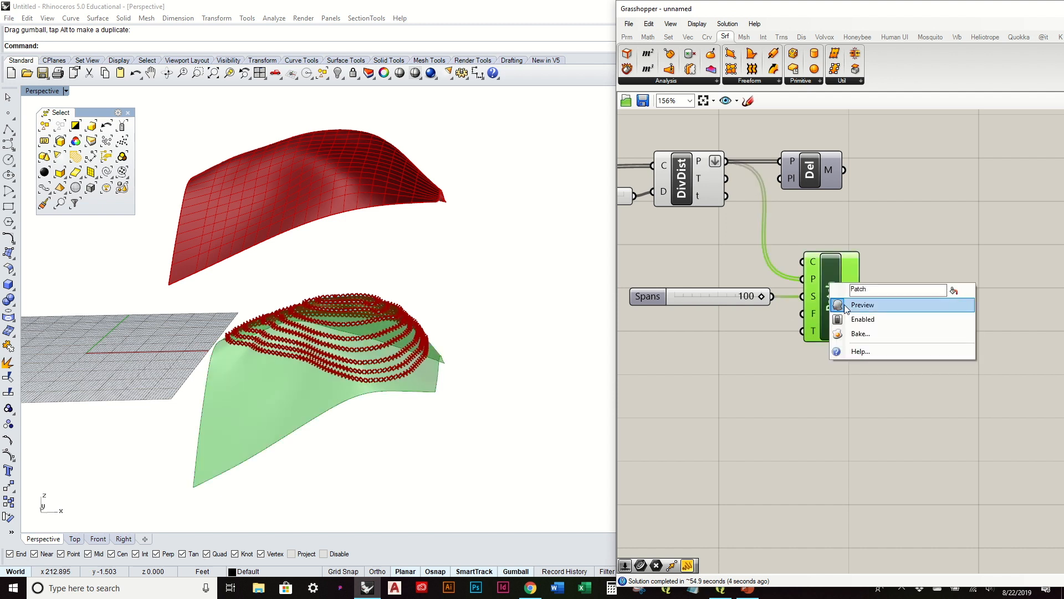
left_click(860, 334)
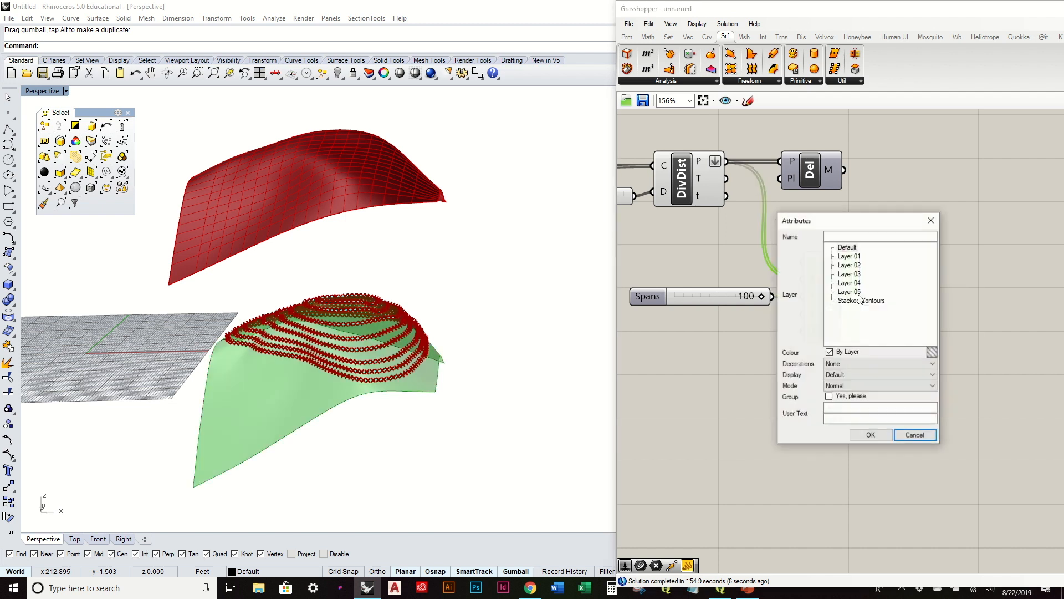
left_click(859, 266)
left_click(884, 440)
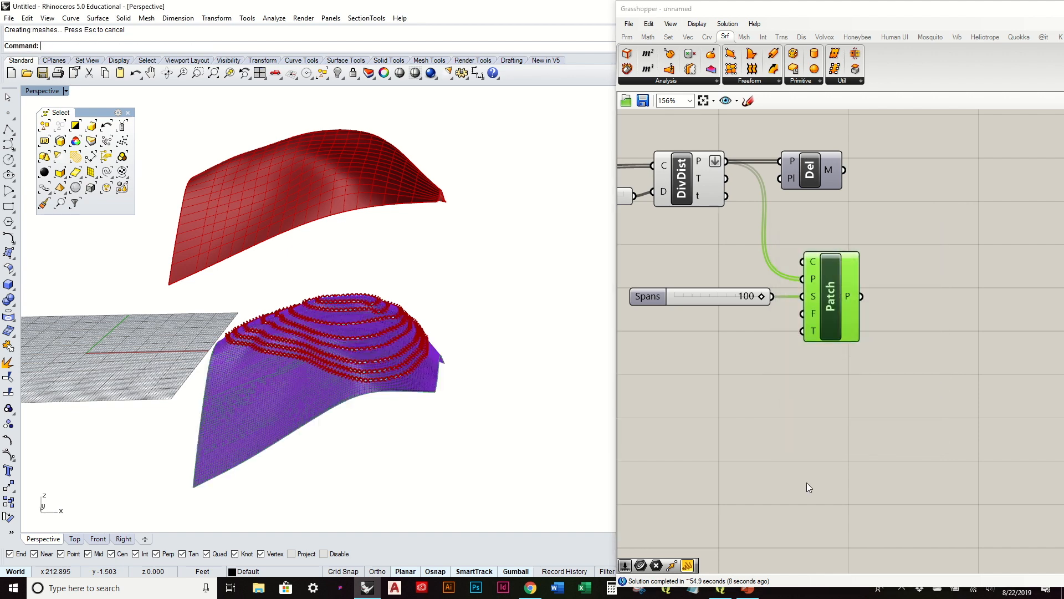
Step: Move the newly baked Layer 02 patch straight up above the baked Layer 01 patch and deselect it to compare them
left_click(275, 384)
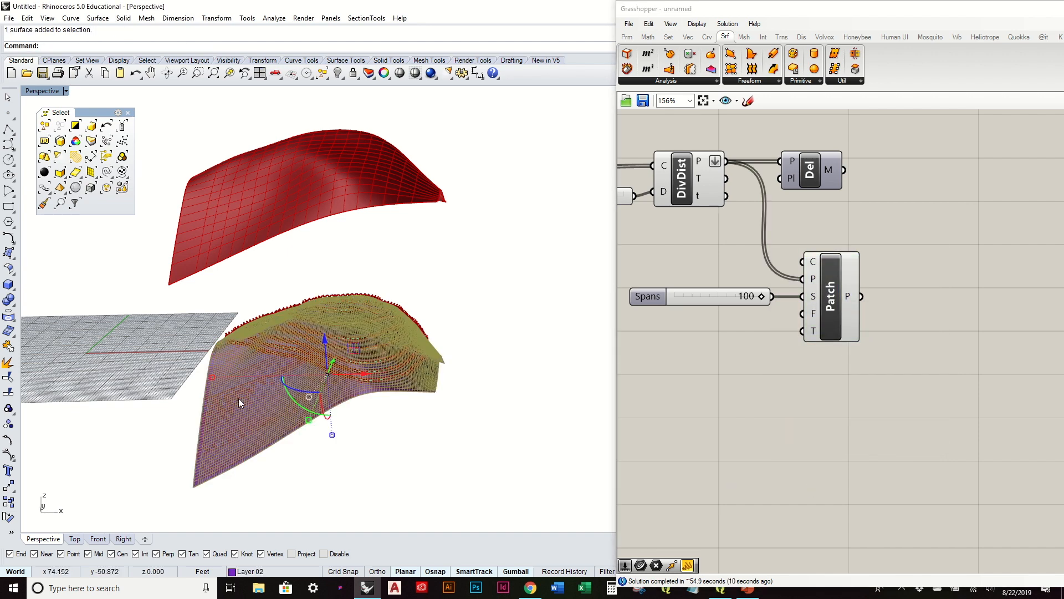
scroll(238, 398, "up", 5)
scroll(268, 361, "down", 5)
left_click_drag(314, 313, 281, 128)
left_click(417, 168)
right_click_drag(417, 169, 418, 141)
right_click_drag(327, 176, 399, 247)
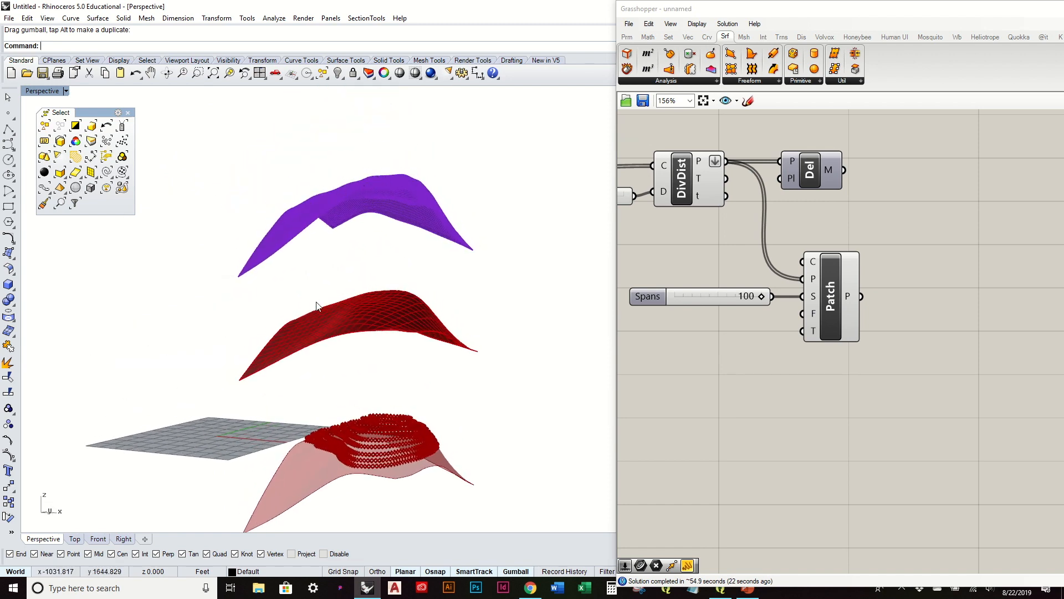
mouse_move(389, 180)
right_mouse_down()
mouse_move(387, 204)
mouse_move(387, 185)
right_mouse_up()
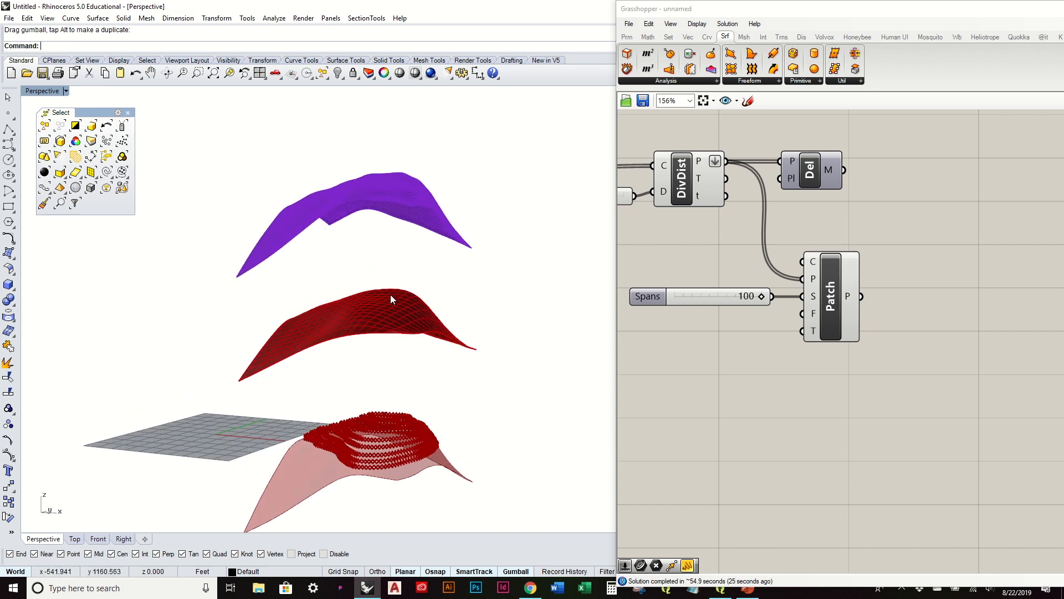
Step: Switch the Perspective viewport to Rendered display and view the stacked patch surfaces from above
left_click(56, 91)
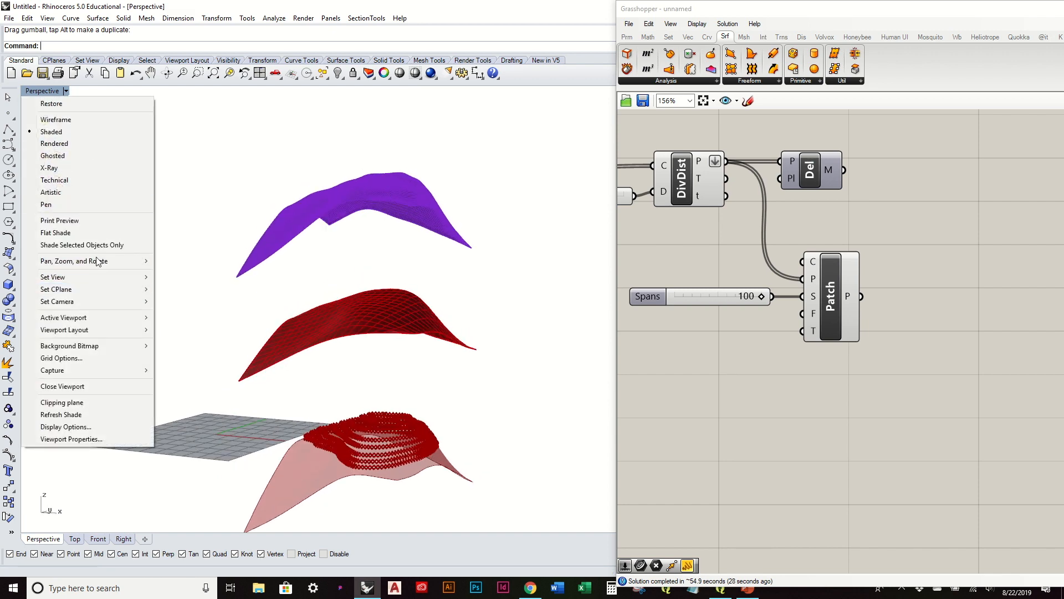
left_click(91, 145)
right_click_drag(390, 300, 394, 364)
scroll(388, 355, "down", 4)
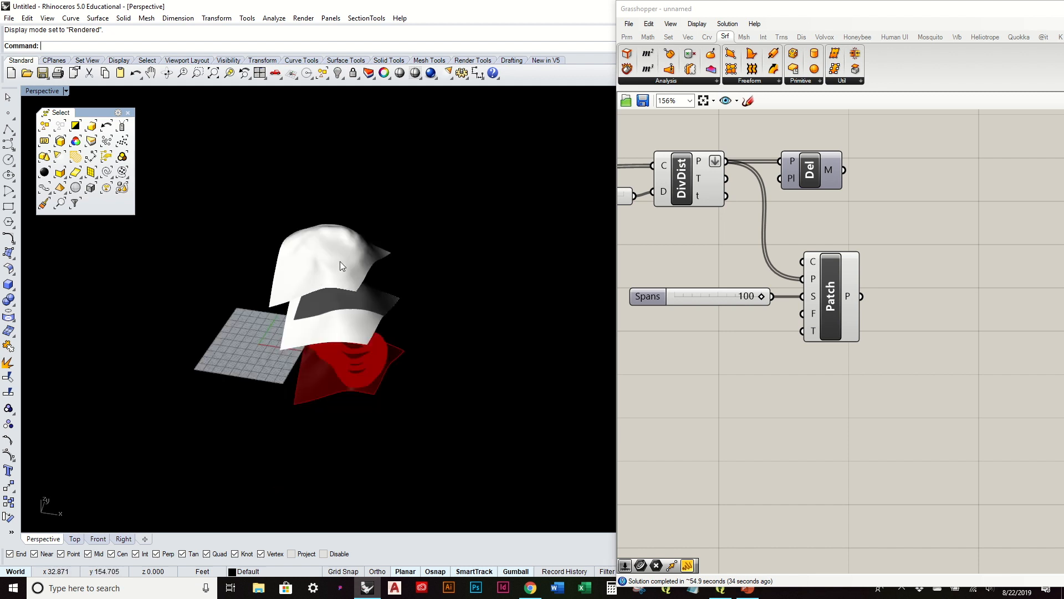
Step: Move the uppermost baked patch sideways, clear of the other one, and examine both surfaces up close
left_click(340, 261)
left_click_drag(345, 261, 183, 244)
right_click_drag(304, 239, 442, 222)
left_click(355, 265)
scroll(483, 307, "up", 8)
scroll(483, 308, "down", 6)
Step: Delete both baked patch surfaces, leaving only the live Grasshopper patch
left_click(326, 228)
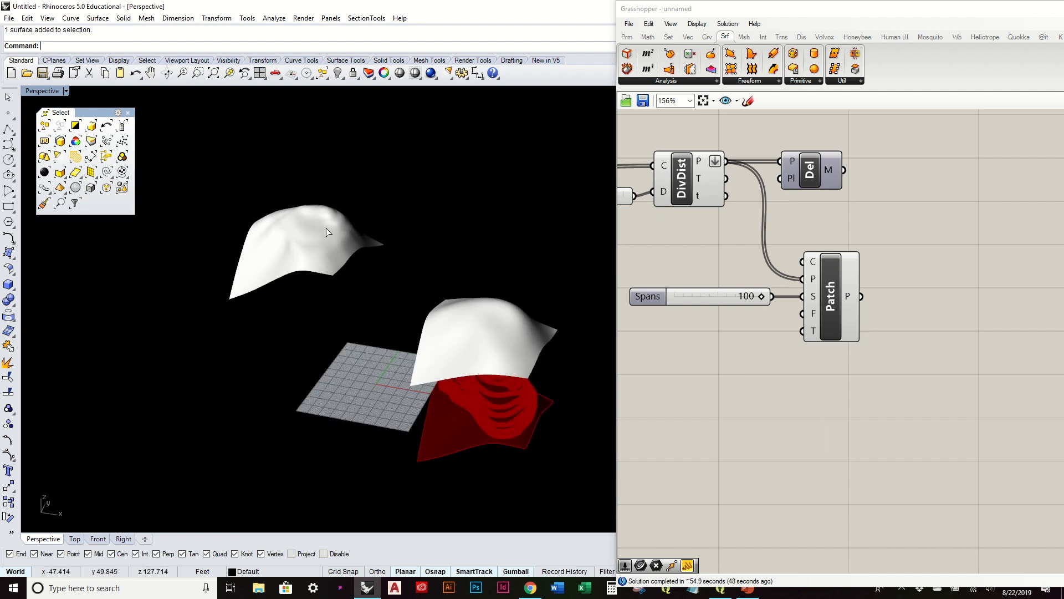
key("Delete")
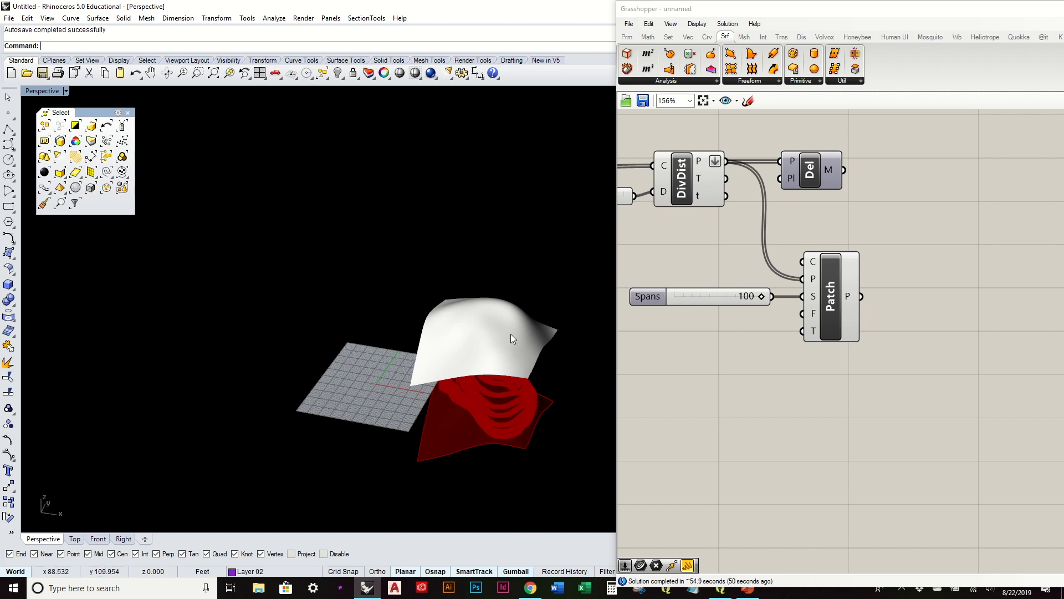
left_click(511, 334)
key("Delete")
Step: Bake the 100-span patch surface onto Layer 01 and deselect the Patch component
scroll(521, 397, "up", 2)
right_click_drag(470, 294, 483, 267)
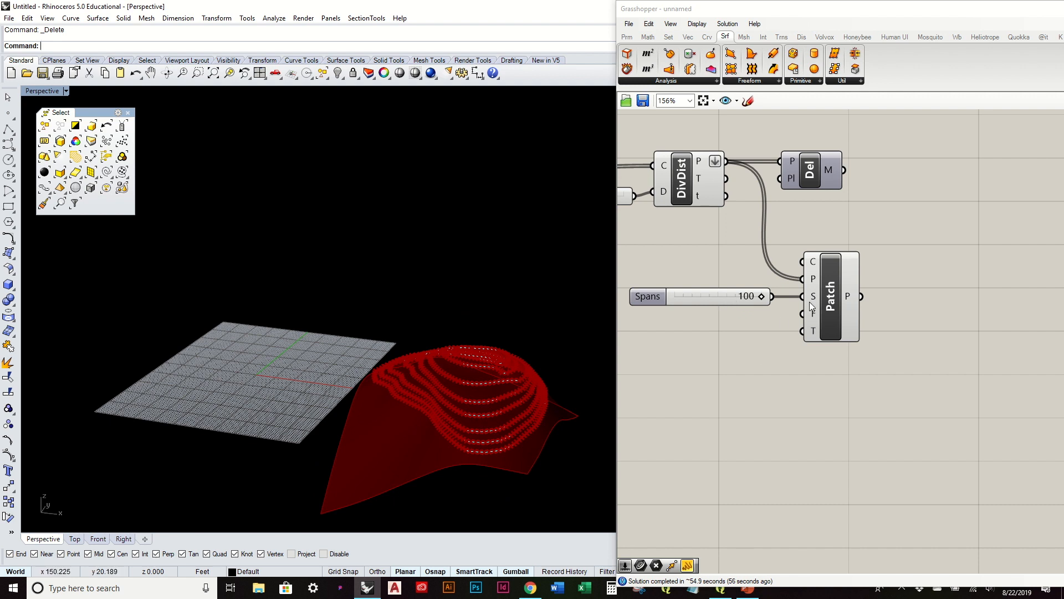
left_click(834, 282)
right_click(833, 282)
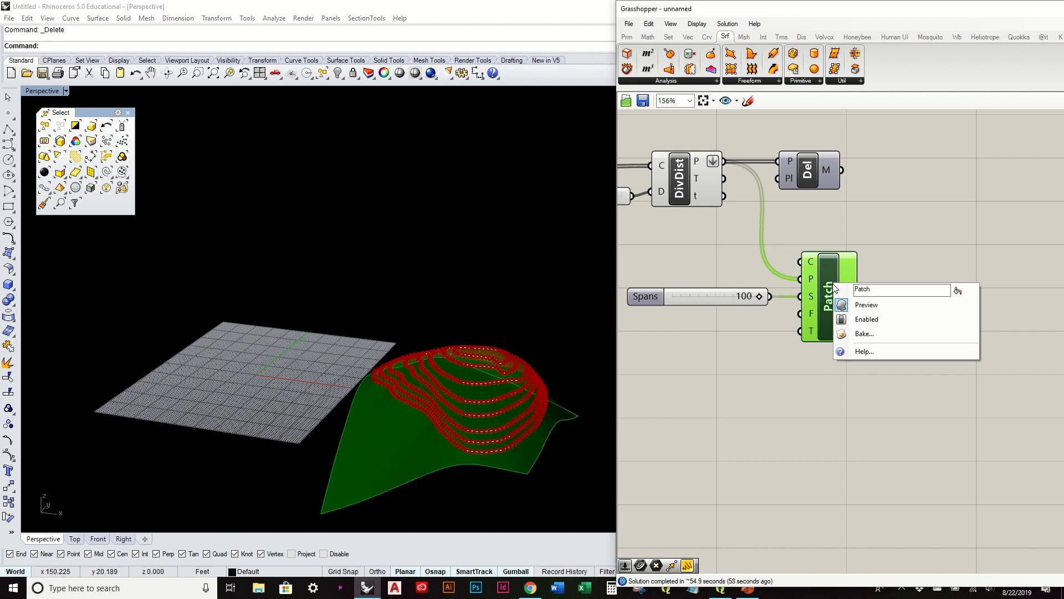
left_click(879, 335)
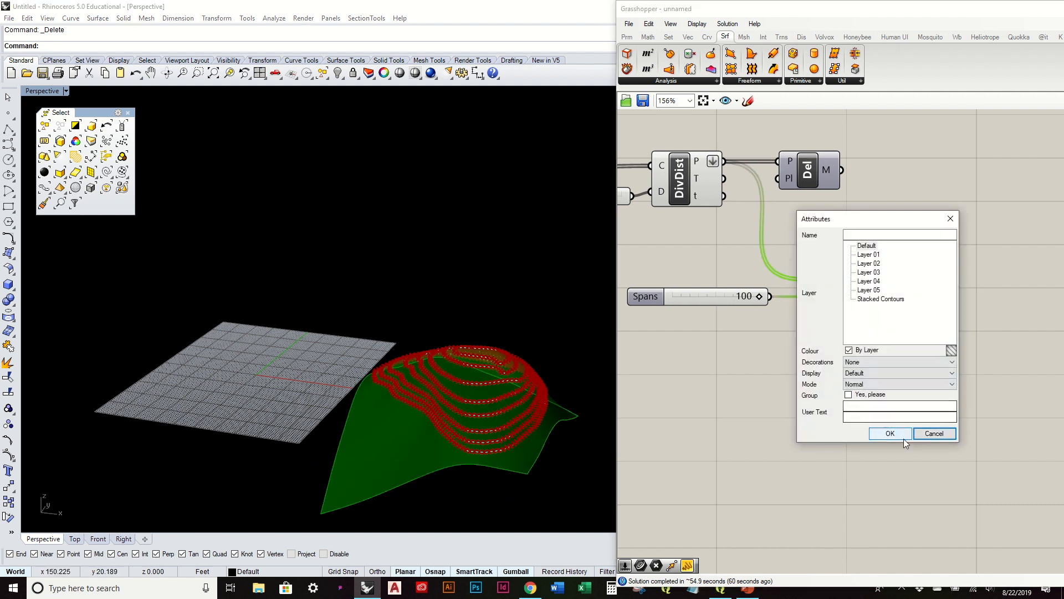
left_click(865, 254)
left_click(890, 433)
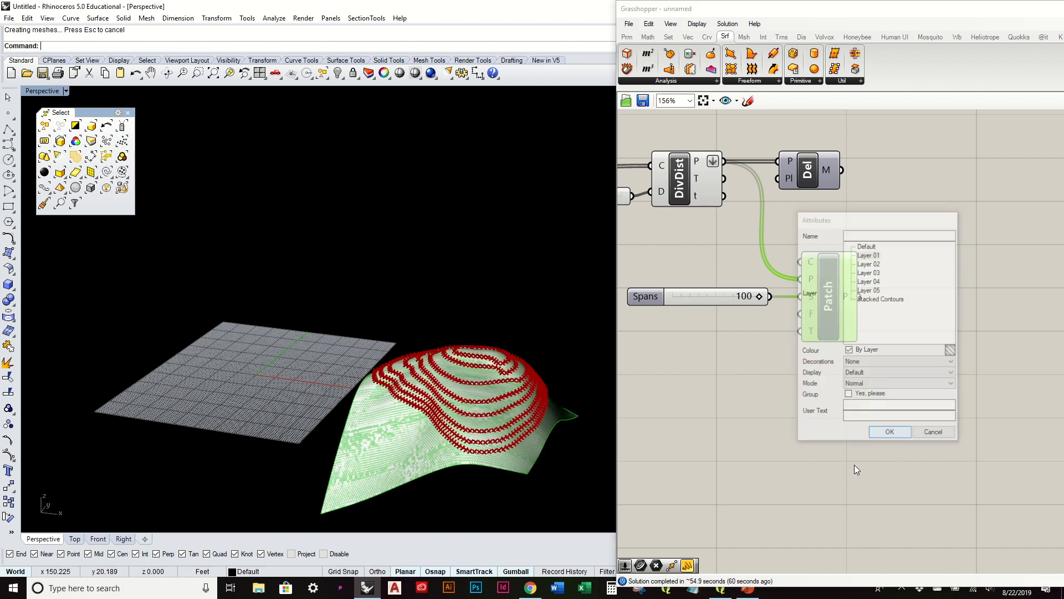
left_click(853, 464)
Step: Turn off the Patch component's preview and switch the Perspective viewport to Shaded display
left_click(826, 278)
right_click(826, 278)
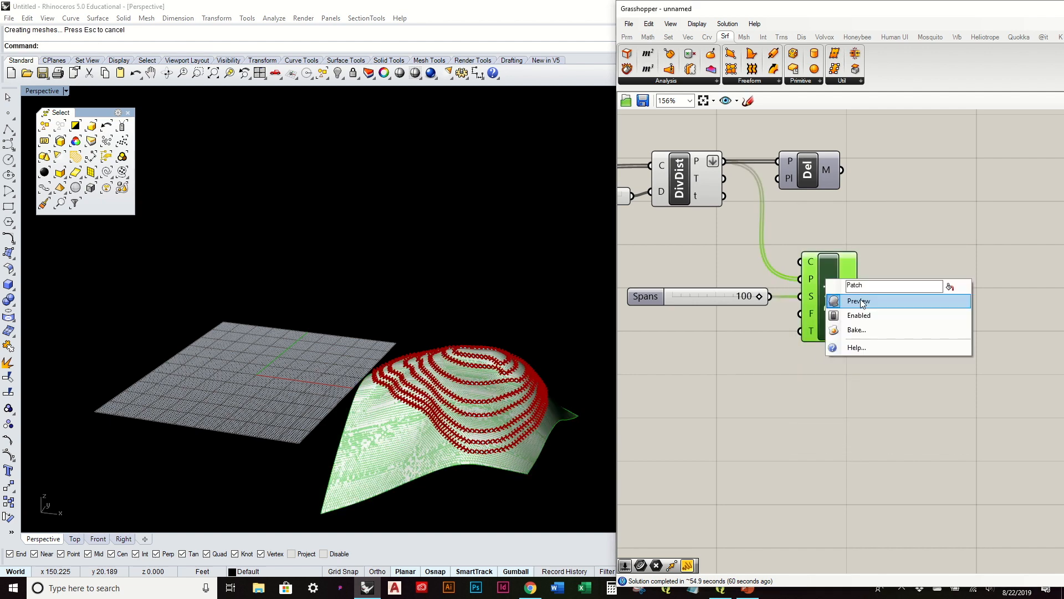
left_click(864, 300)
left_click(34, 92)
left_click(81, 119)
Step: Project the lowest, outermost contour curve onto the baked patch surface
scroll(516, 484, "up", 2)
scroll(481, 437, "up", 1)
left_click(480, 435)
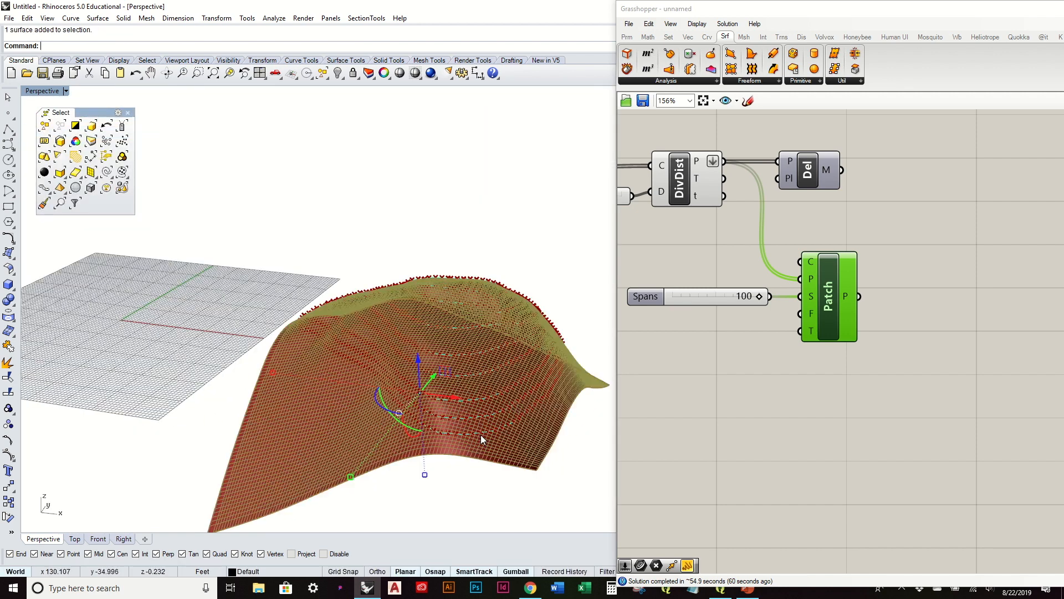
left_click(480, 431)
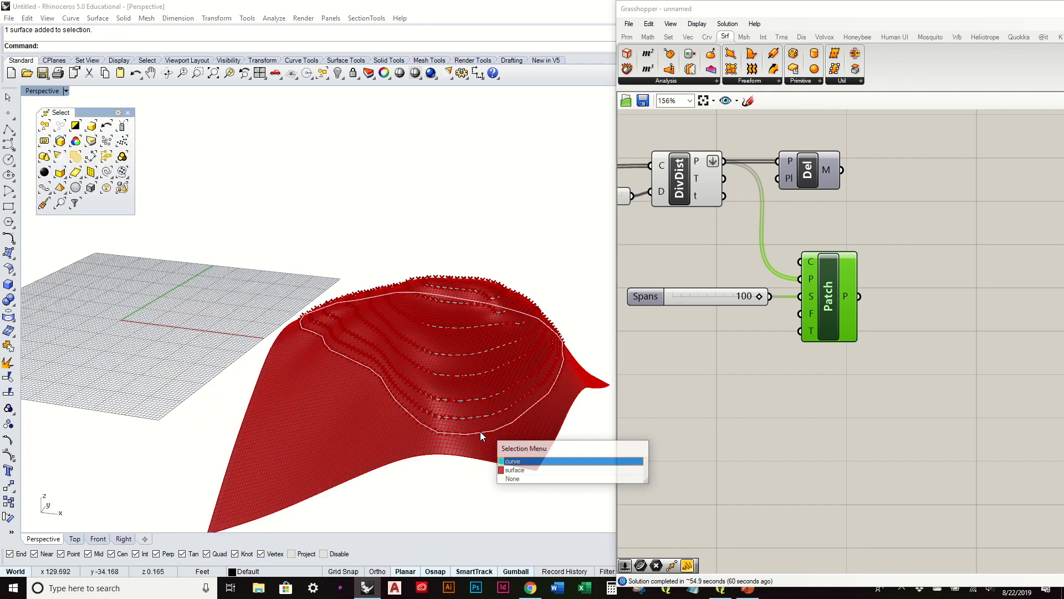
left_click(518, 462)
type("ProjectToCPlane")
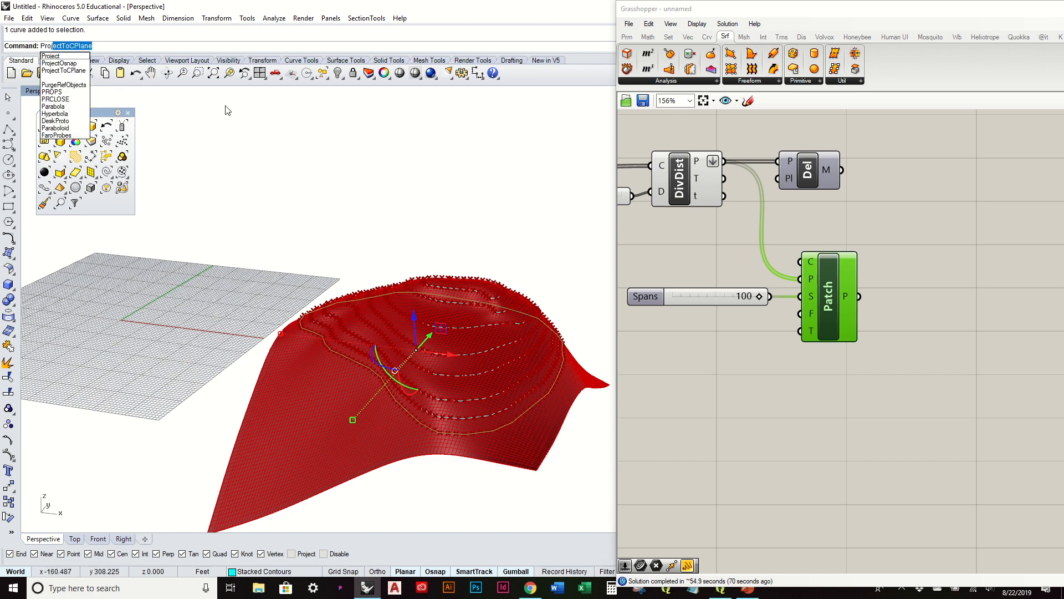
left_click(76, 56)
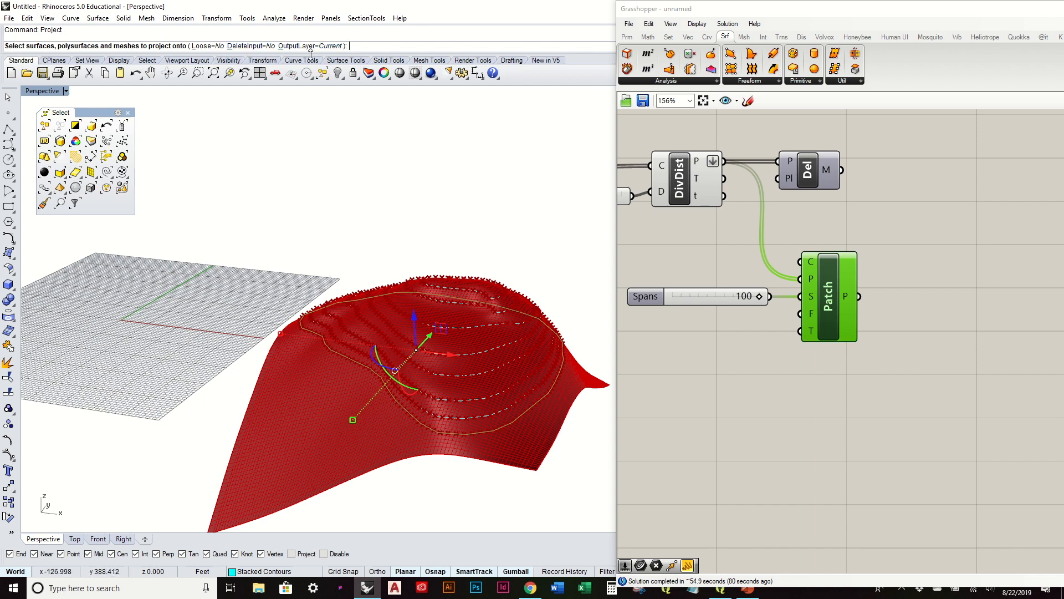
left_click(324, 416)
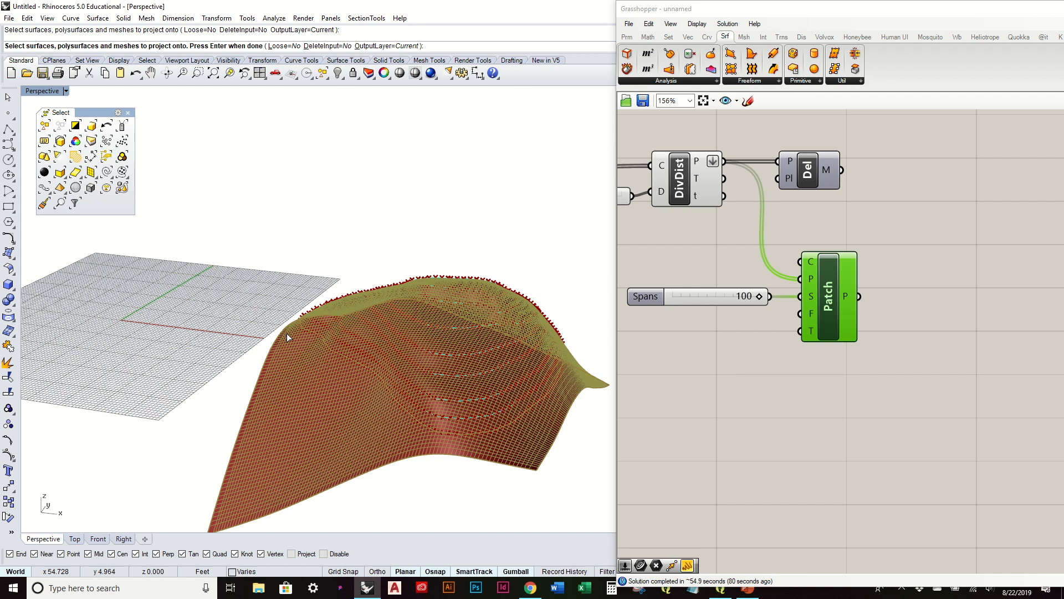
key("Return")
Step: Extrude the projected outer contour vertically with BothSides on, so the wall passes through the patch surface
scroll(432, 333, "up", 6)
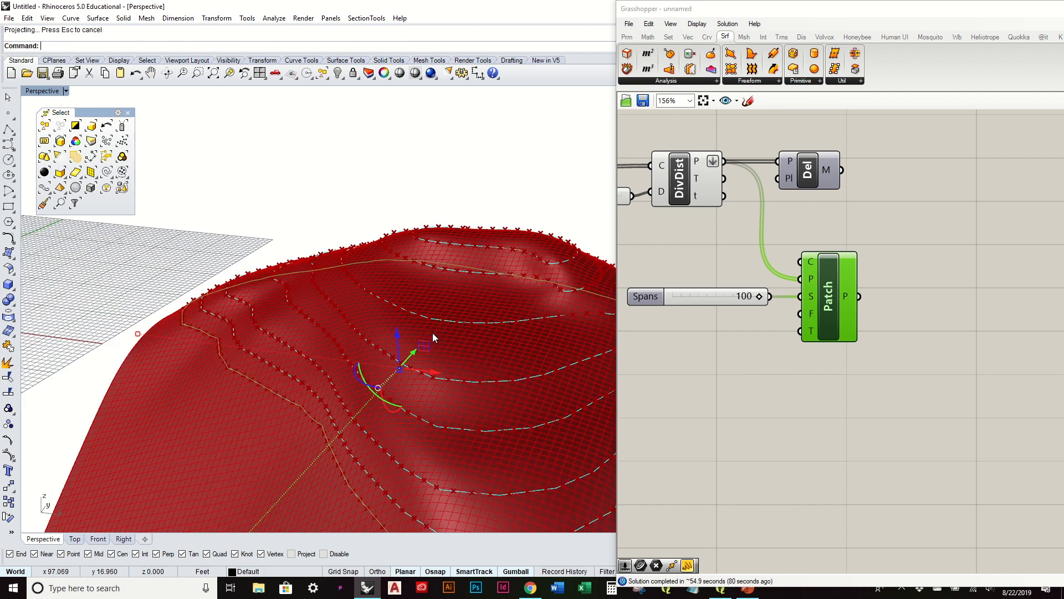
scroll(432, 333, "down", 6)
right_click_drag(411, 216, 401, 190)
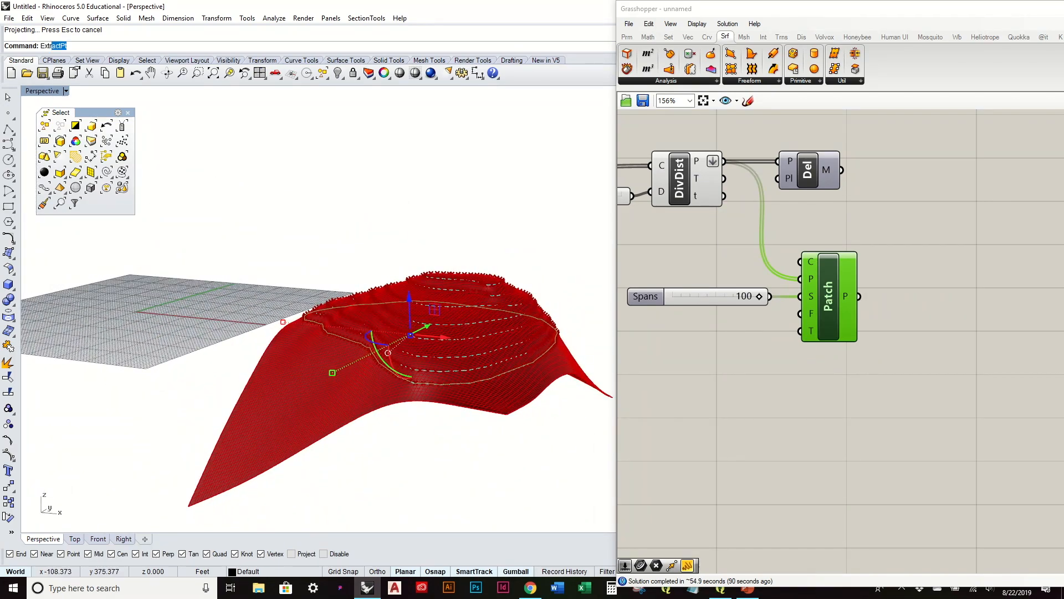
type("RUD")
key("Return")
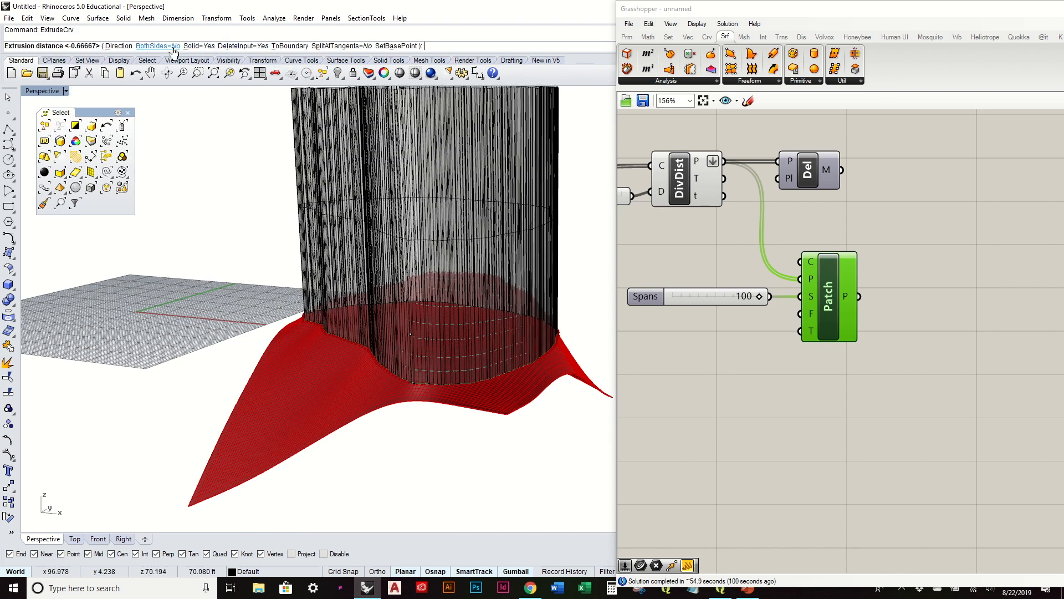
left_click(158, 46)
left_click(408, 252)
Step: Split the baked patch surface using the extruded contour wall as the cutting object
right_click_drag(408, 253, 357, 414)
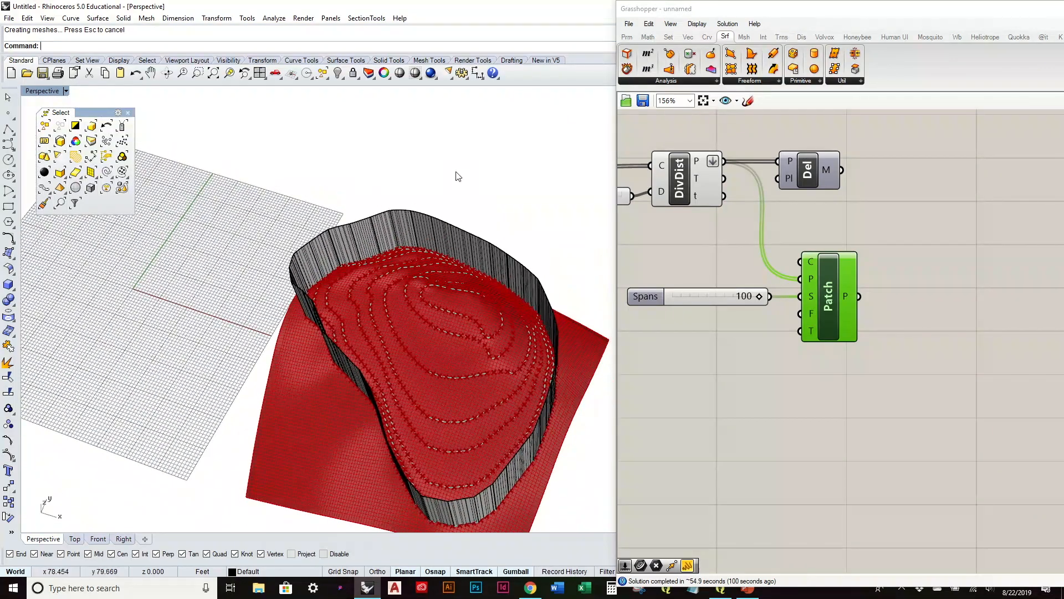
left_click(309, 449)
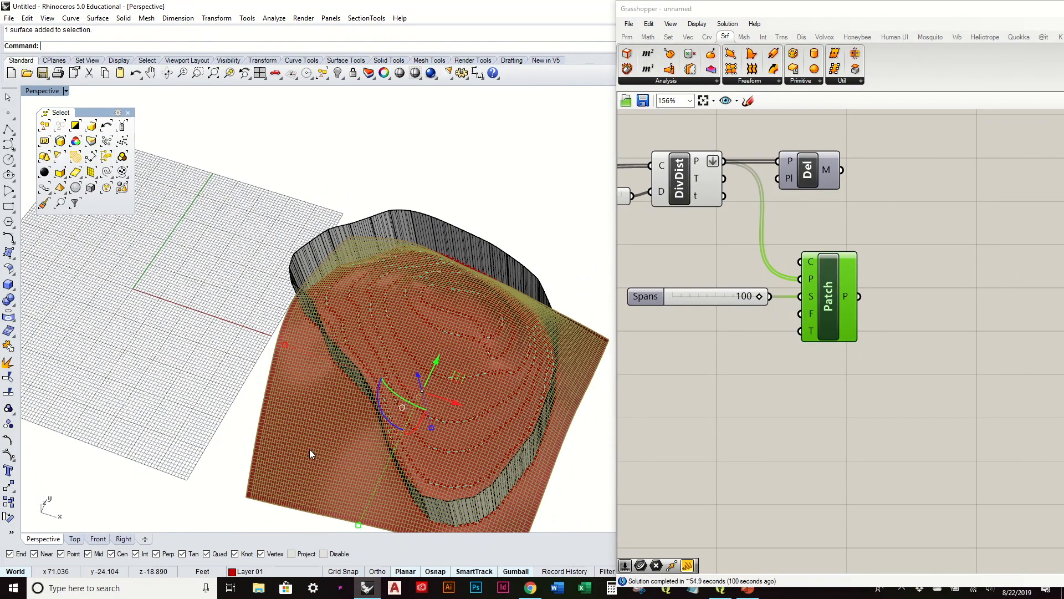
key("Return")
right_click_drag(238, 248, 239, 194)
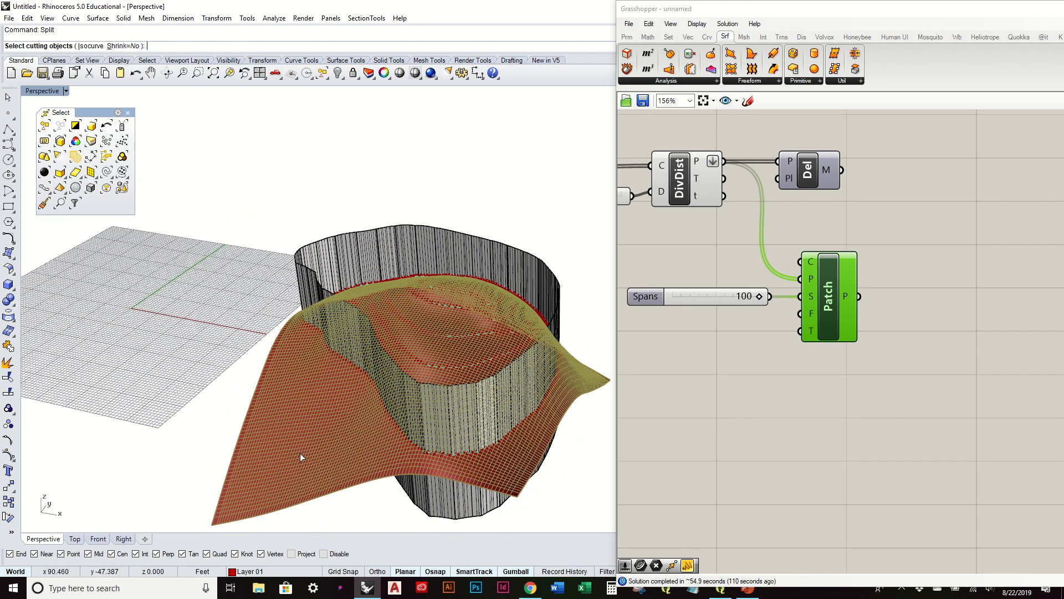
left_click(371, 246)
key("Return")
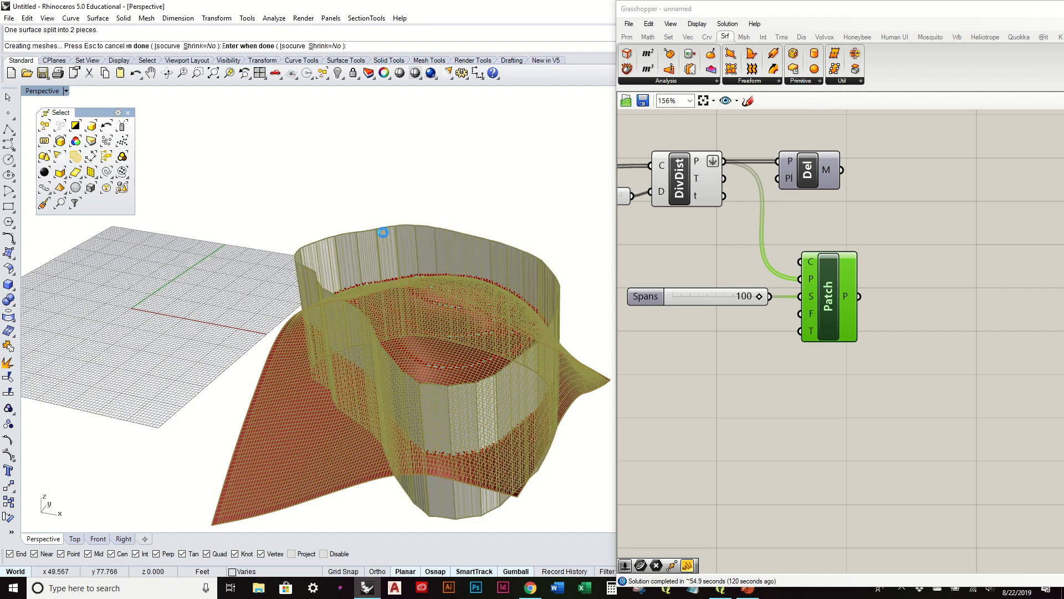
Step: Delete the patch piece outside the outer contour and the extruded cutting wall
left_click(314, 454)
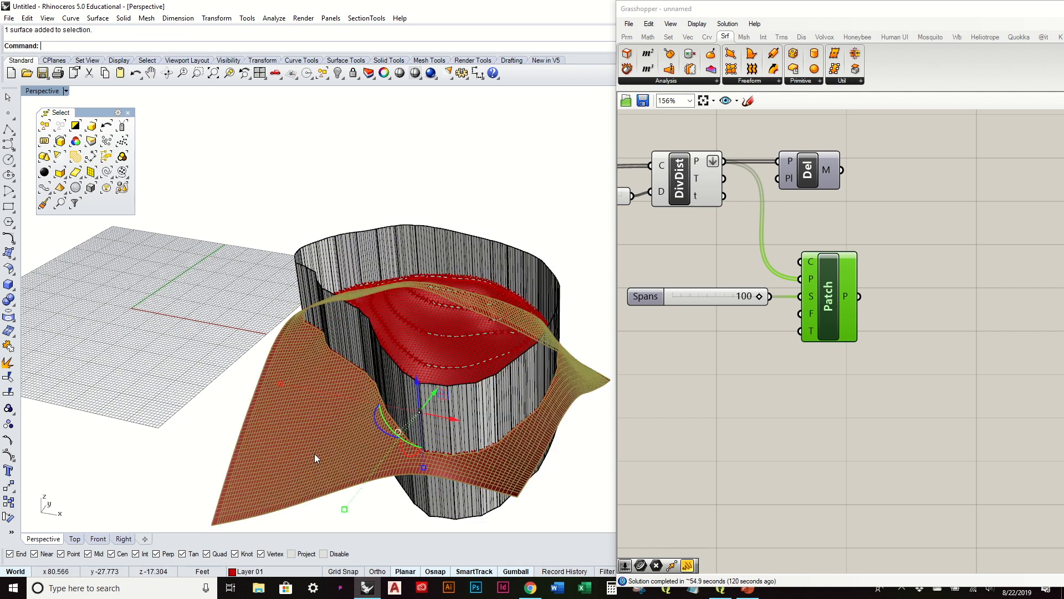
key("Delete")
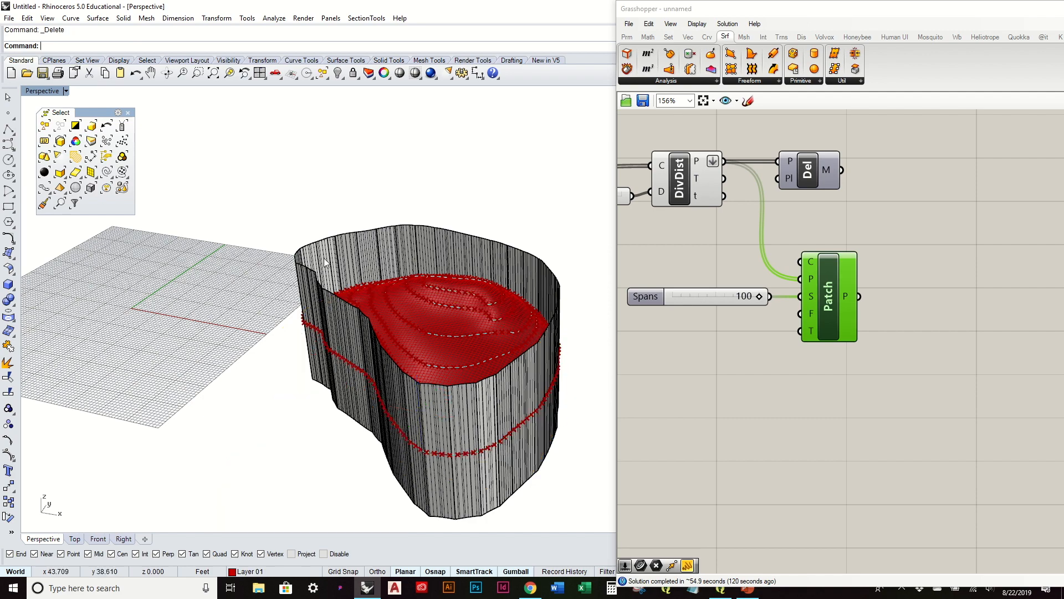
left_click(374, 235)
key("Delete")
Step: Turn off the preview of the DivDist component's division points
right_click_drag(408, 296, 522, 252)
left_click(668, 177)
right_click(671, 178)
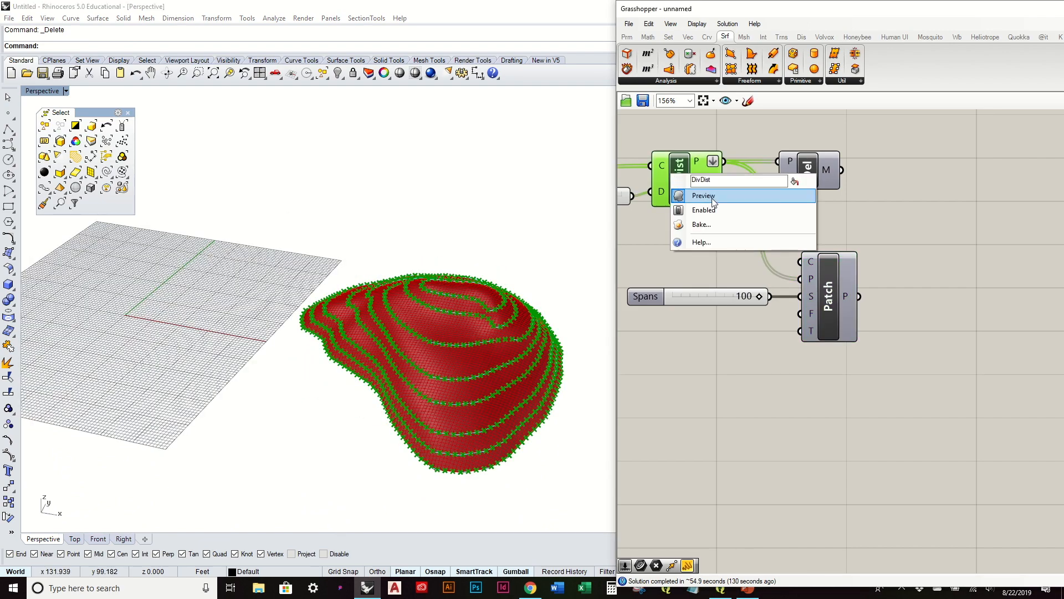
left_click(712, 200)
Step: Move the trimmed patch terrain sideways along X, clear of the contour curves, and deselect it
right_click_drag(542, 309, 377, 338)
scroll(262, 298, "down", 6)
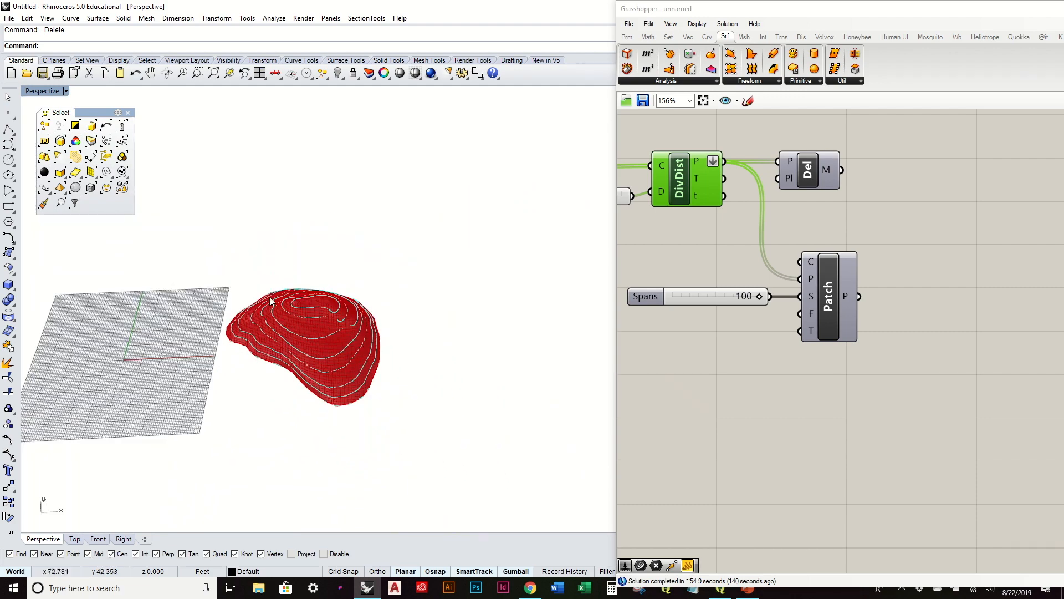
left_click(313, 330)
scroll(235, 315, "down", 3)
left_click_drag(302, 322, 484, 320)
left_click(326, 246)
mouse_move(327, 243)
right_mouse_down()
mouse_move(337, 356)
mouse_move(323, 207)
mouse_move(328, 245)
right_mouse_up()
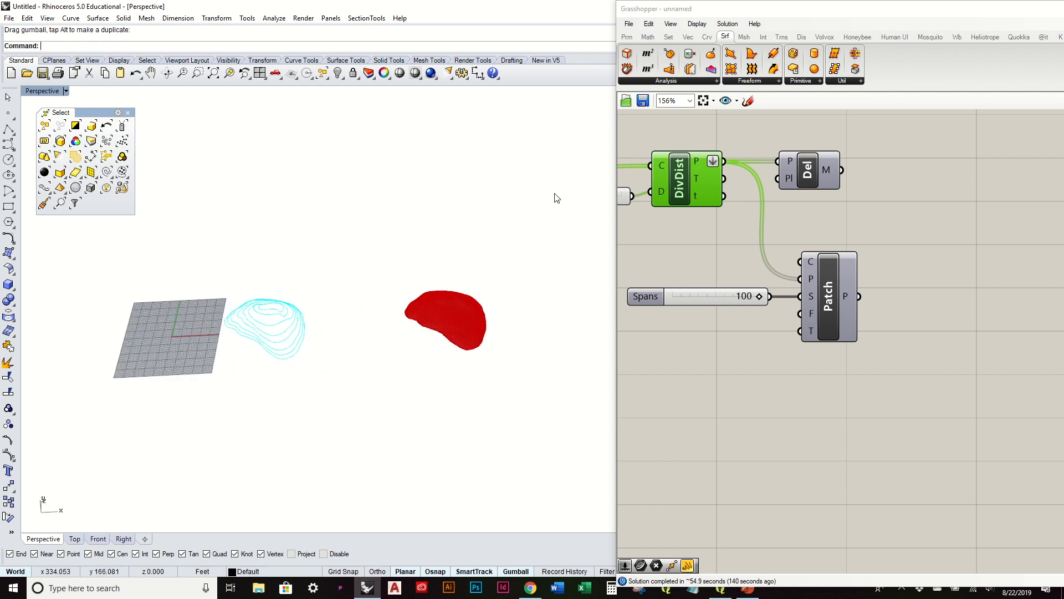
Step: Turn on the Delaunay mesh component's preview
left_click(804, 181)
right_click(787, 169)
left_click(822, 190)
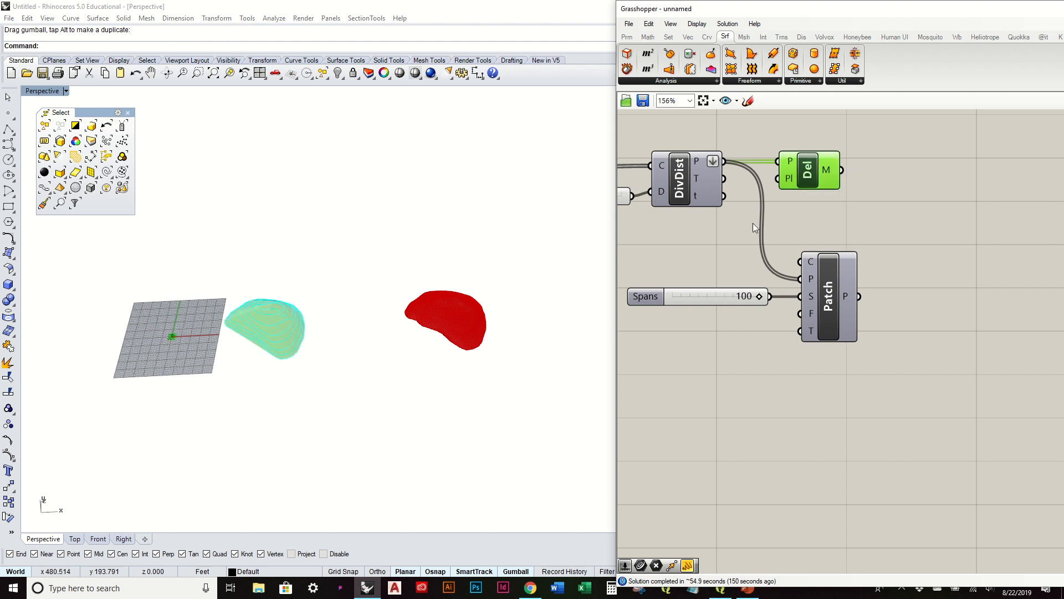
Step: Bake the Delaunay mesh from the Del component into Rhino on Layer 01
scroll(221, 294, "up", 4)
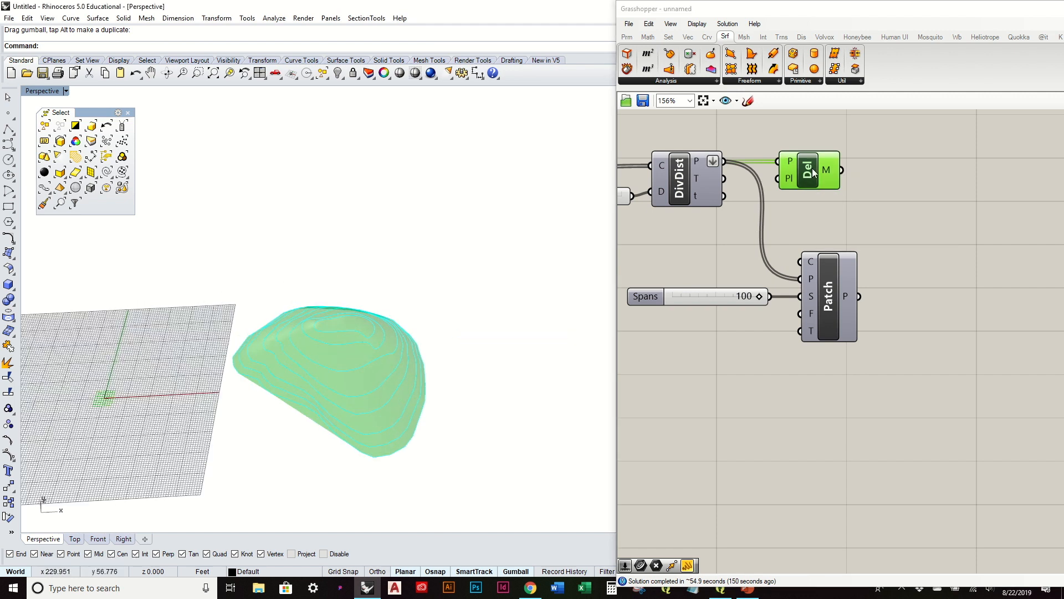
right_click(818, 184)
right_click_drag(732, 248, 789, 279)
left_click(867, 193)
right_click(867, 193)
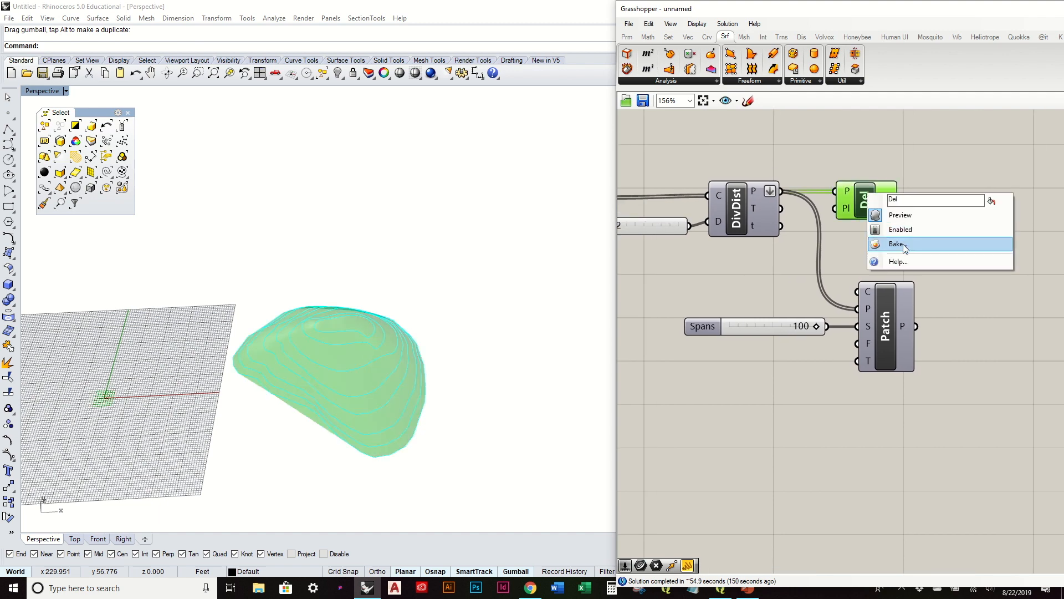
left_click(897, 244)
left_click(894, 171)
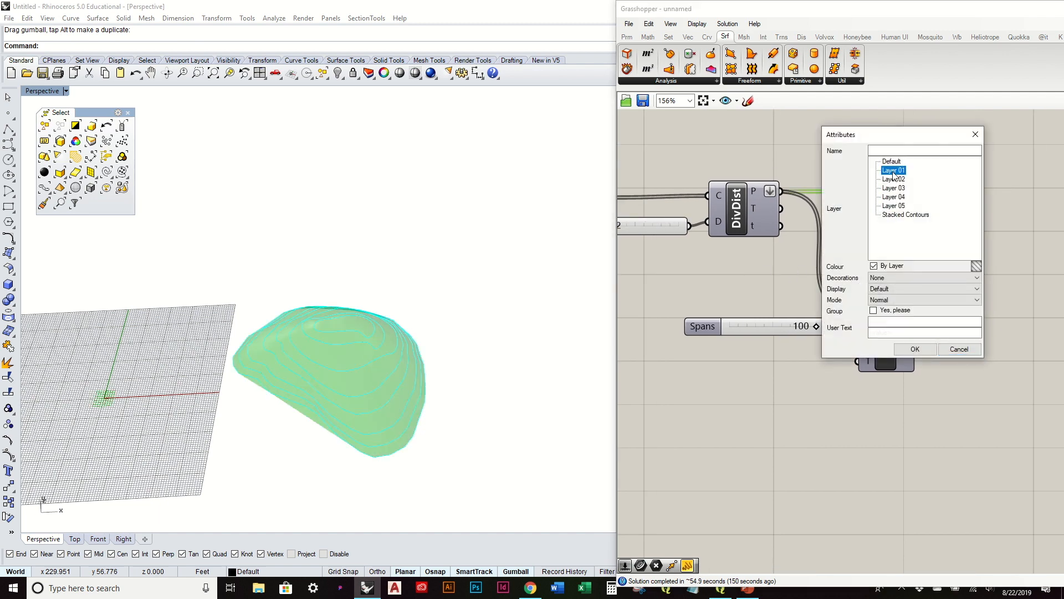
left_click(915, 348)
Step: Check the baked mesh against the contours and turn off the Delaunay component's preview
right_click_drag(403, 321, 373, 306)
right_click_drag(451, 314, 371, 284, "shift")
scroll(204, 309, "up", 7)
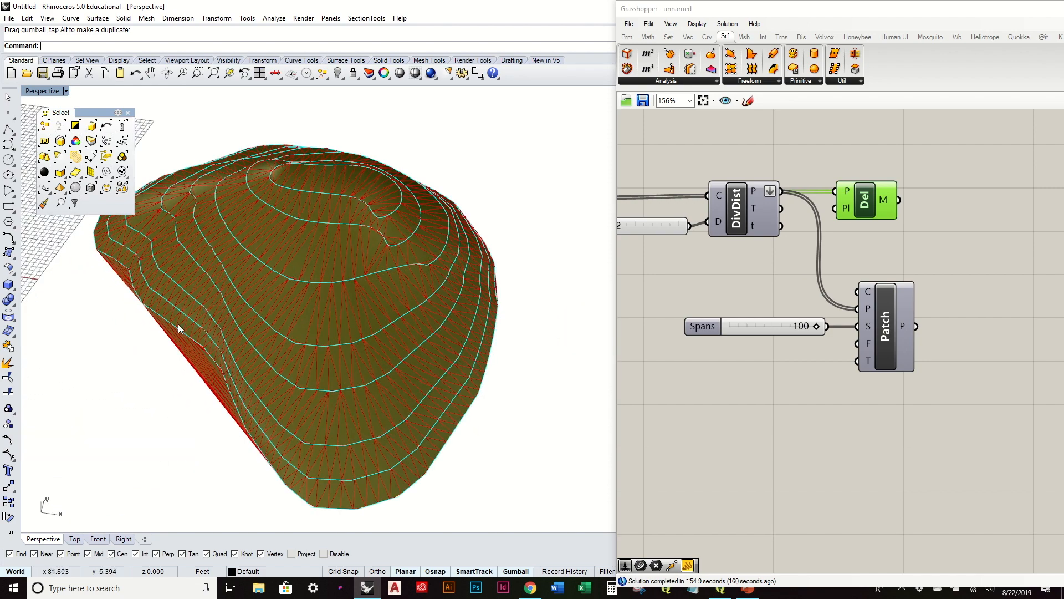
scroll(409, 300, "down", 7)
right_click_drag(244, 225, 314, 295)
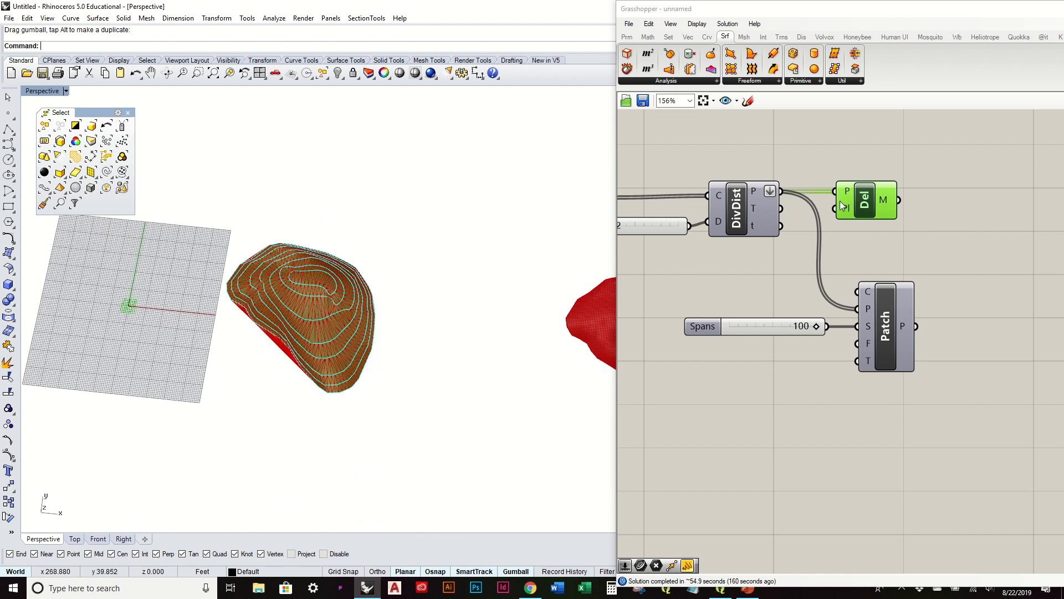
right_click(865, 197)
left_click(950, 209)
Step: Compare the baked Delaunay mesh with the trimmed patch surface, selecting each to examine its structure around the contours
right_click_drag(540, 261, 273, 266)
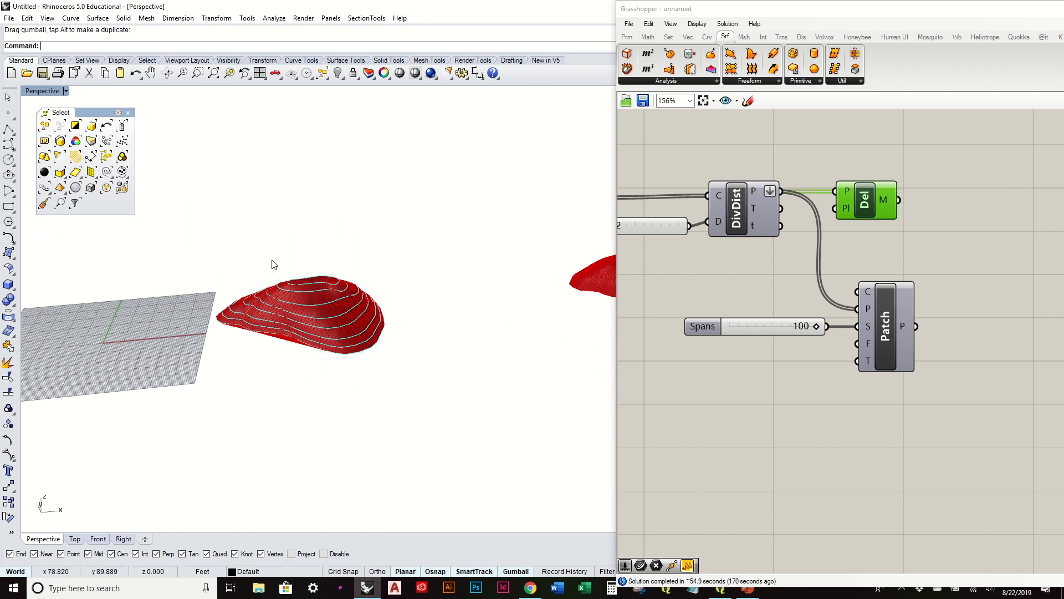
scroll(487, 242, "up", 3)
right_click_drag(487, 242, 380, 340)
left_click(364, 341)
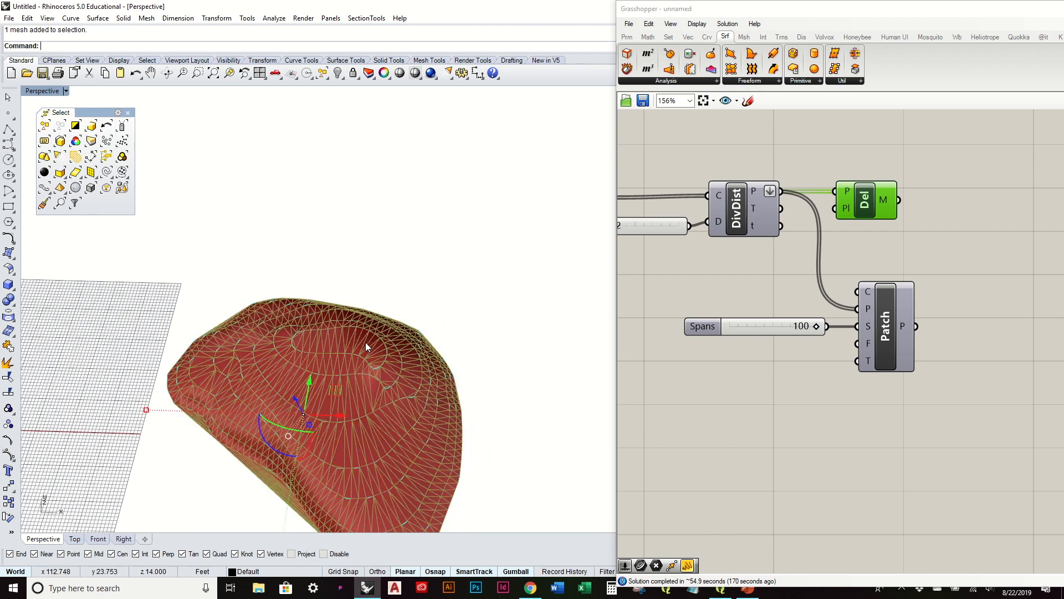
scroll(183, 300, "down", 3)
right_click_drag(394, 275, 272, 241, "shift")
left_click(491, 312)
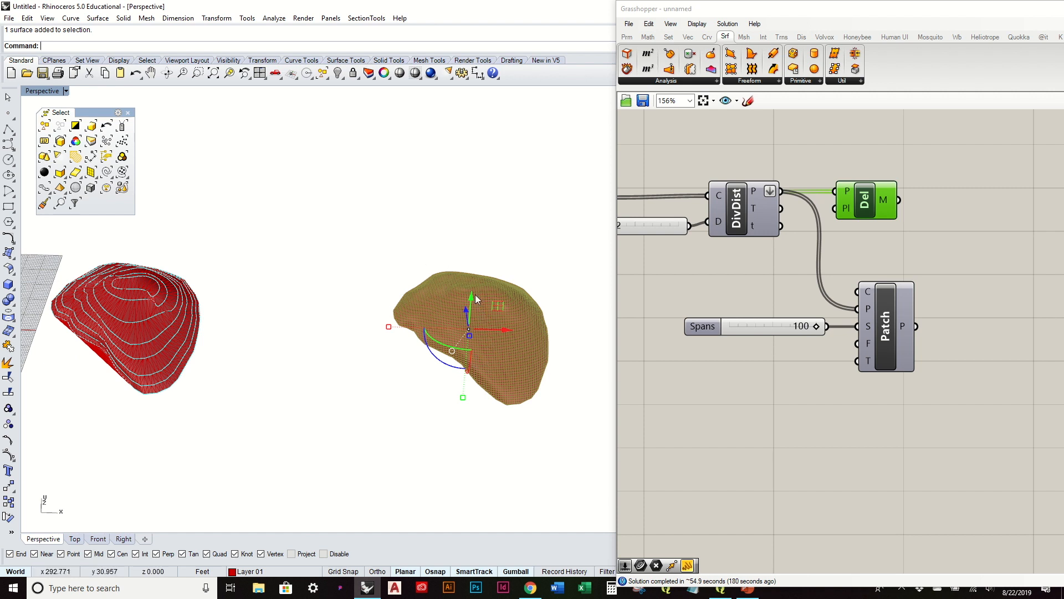
right_click_drag(245, 308, 332, 302, "shift")
scroll(217, 281, "up", 10)
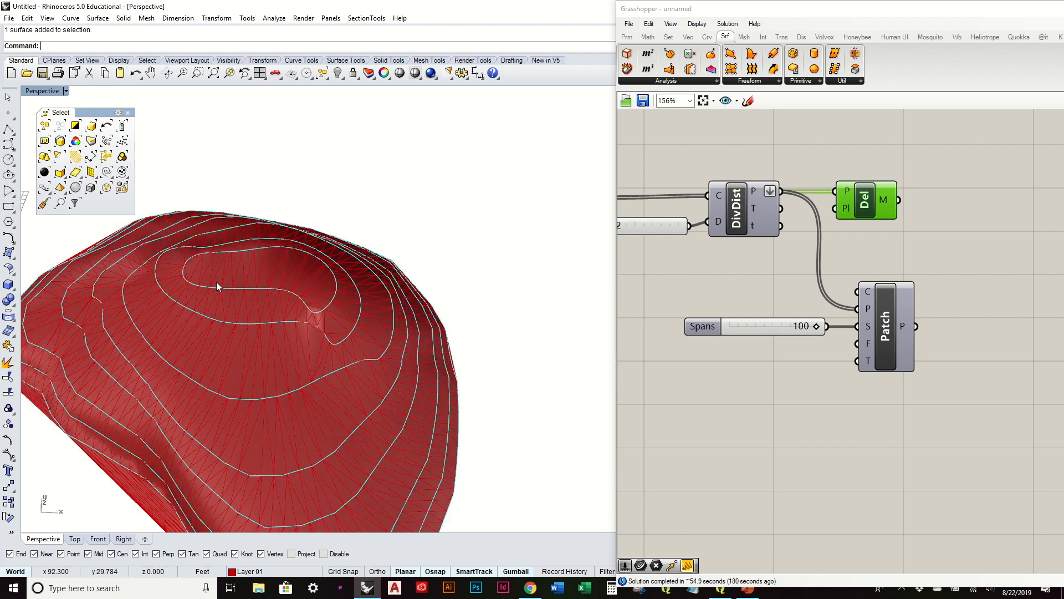
left_click(282, 360)
scroll(441, 271, "down", 5)
right_click_drag(441, 272, 440, 293)
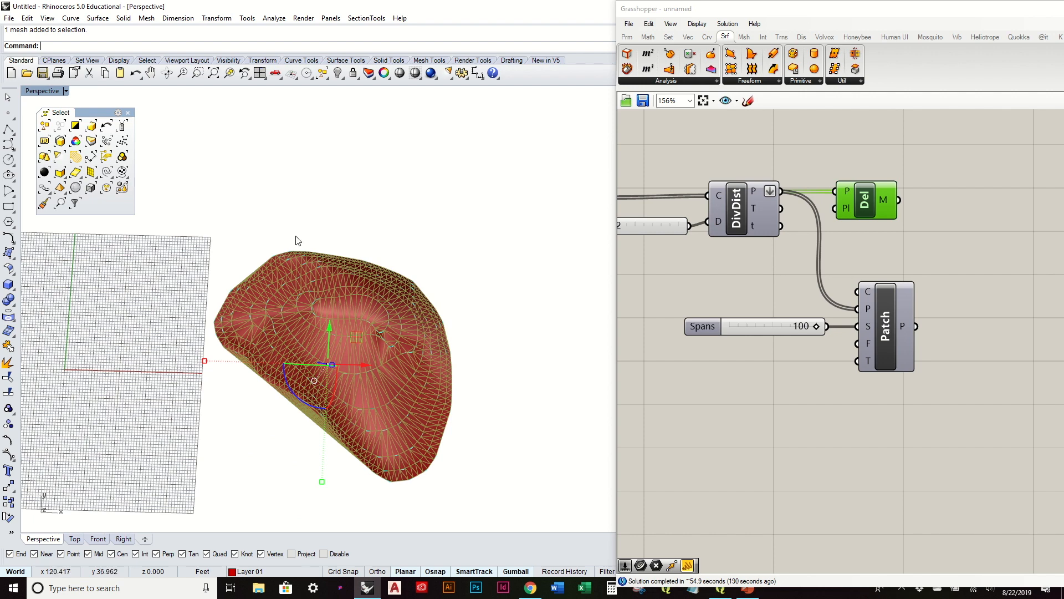
left_click(144, 19)
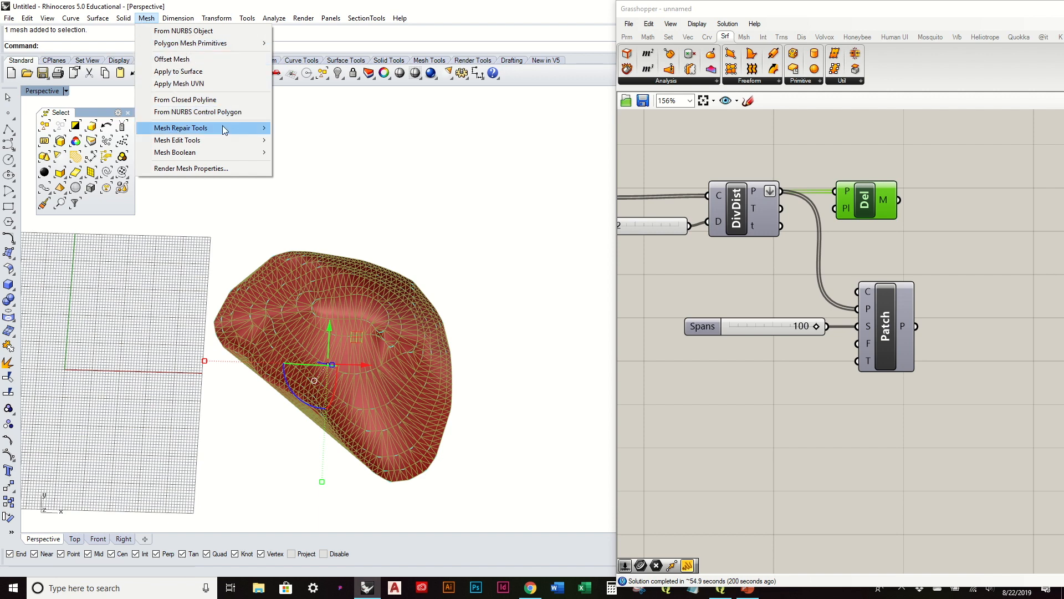
mouse_move(224, 128)
left_click(470, 159)
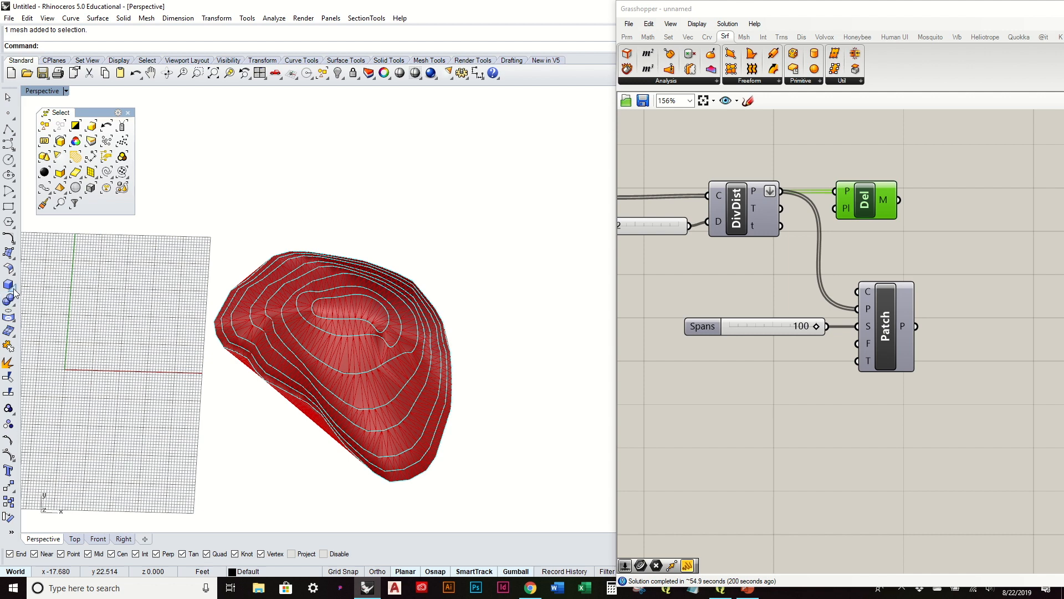
Step: Drape a surface over the Delaunay terrain mesh in the Top view, with spacing 2 and a window enclosing the whole mesh
left_click(15, 260)
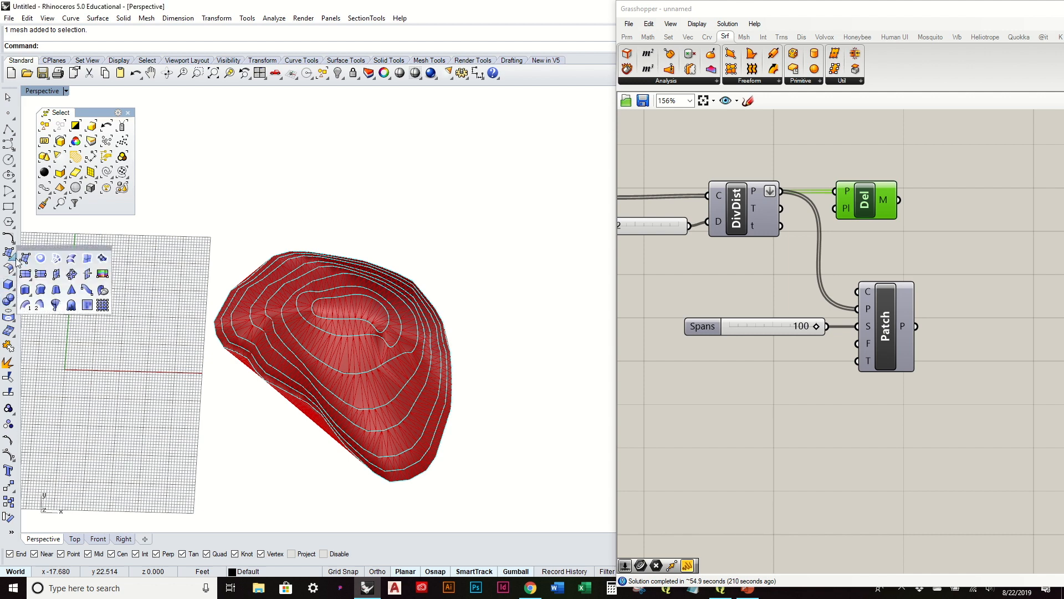
left_click(70, 305)
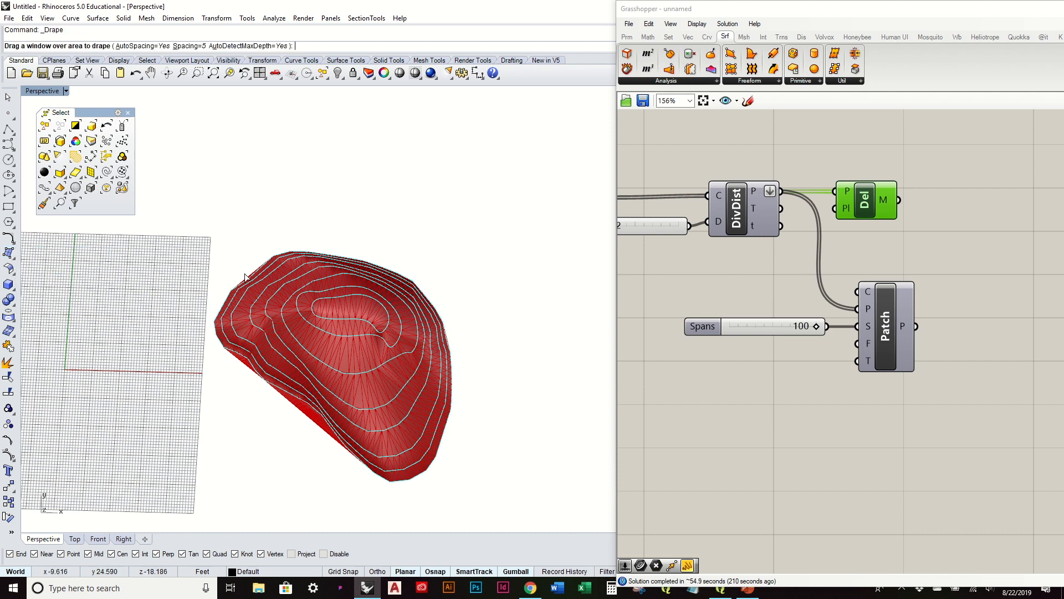
left_click(74, 538)
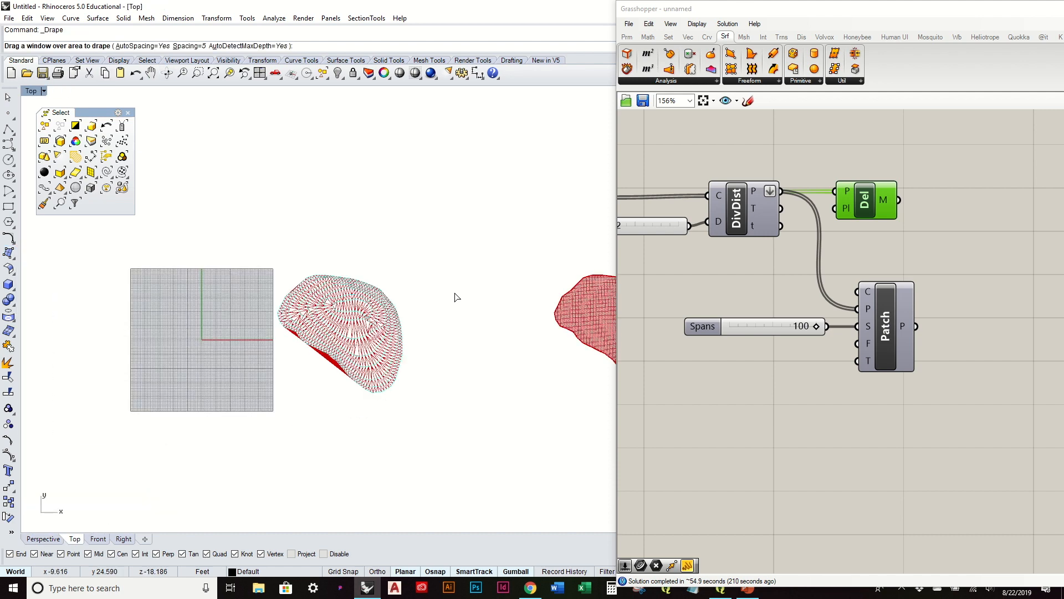
scroll(454, 298, "up", 2)
scroll(454, 298, "down", 2)
left_click(190, 46)
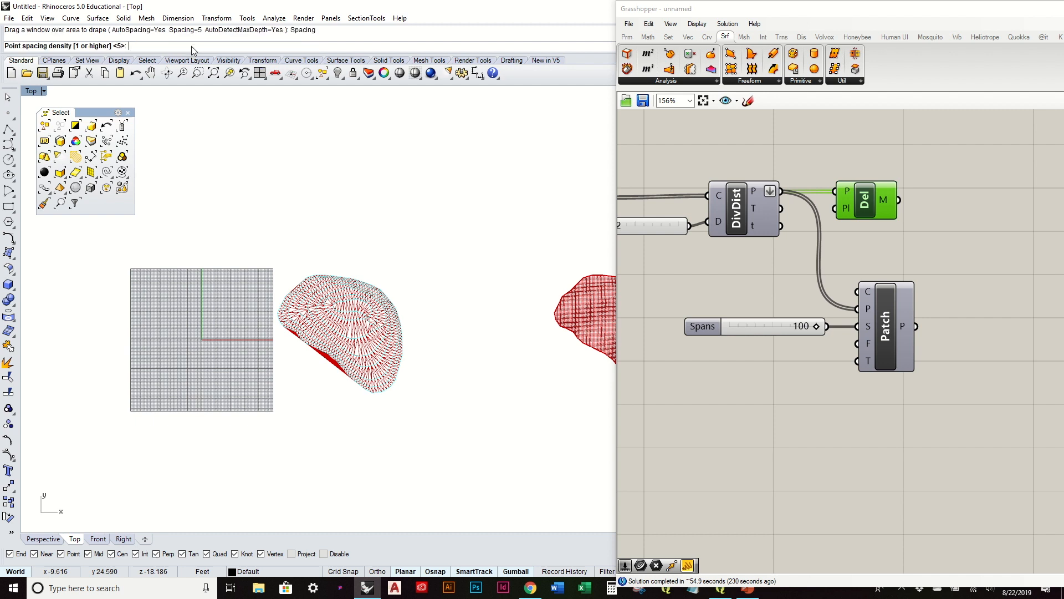
type("2")
key("Return")
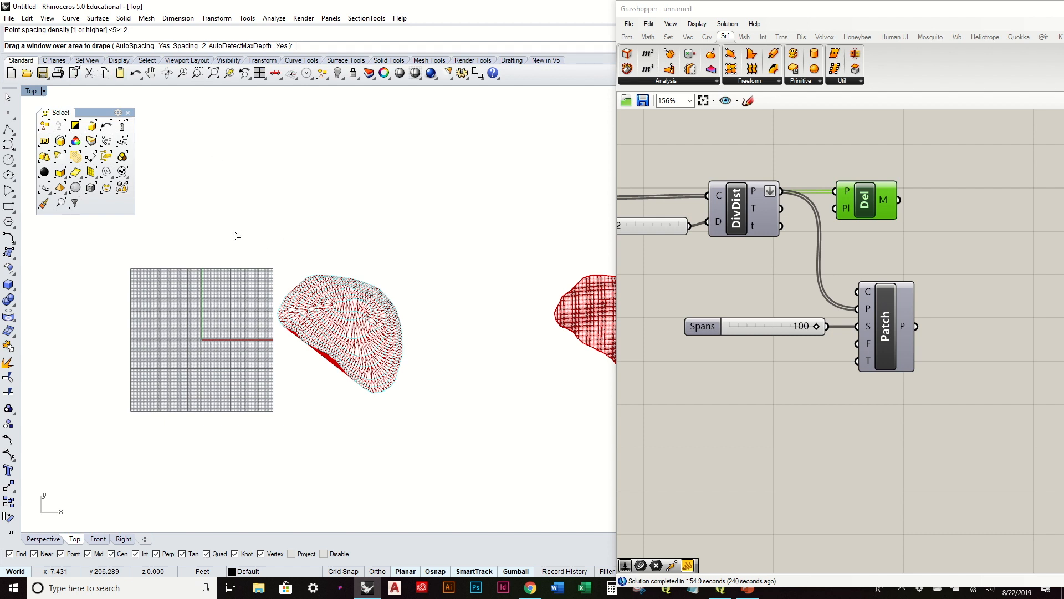
left_click_drag(266, 254, 421, 408)
Step: Set the Top view to Shaded display to see the draped surface over the mesh
scroll(379, 272, "up", 6)
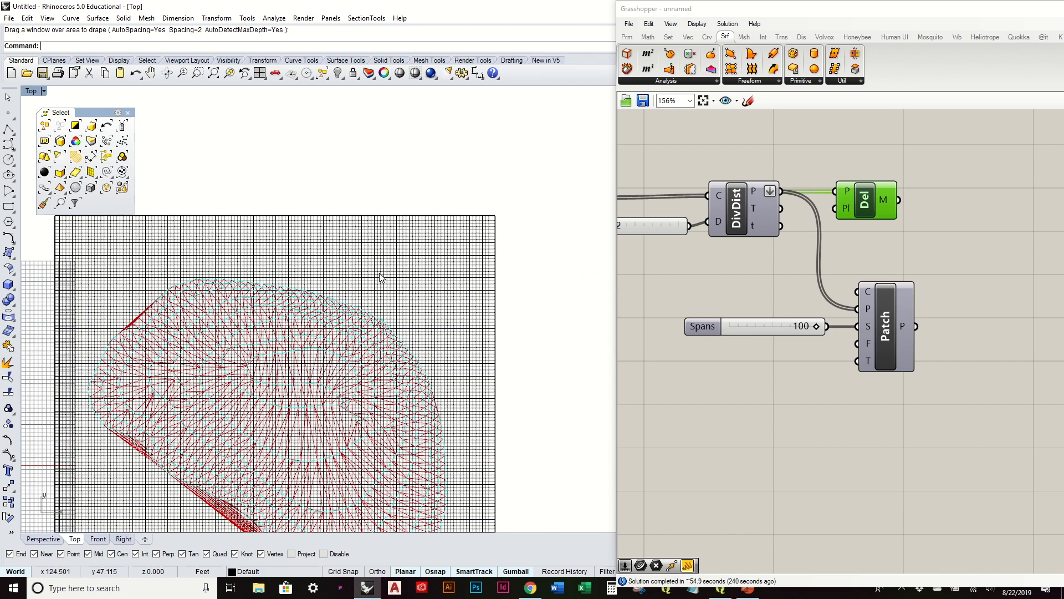
scroll(355, 256, "down", 3)
scroll(355, 256, "up", 3)
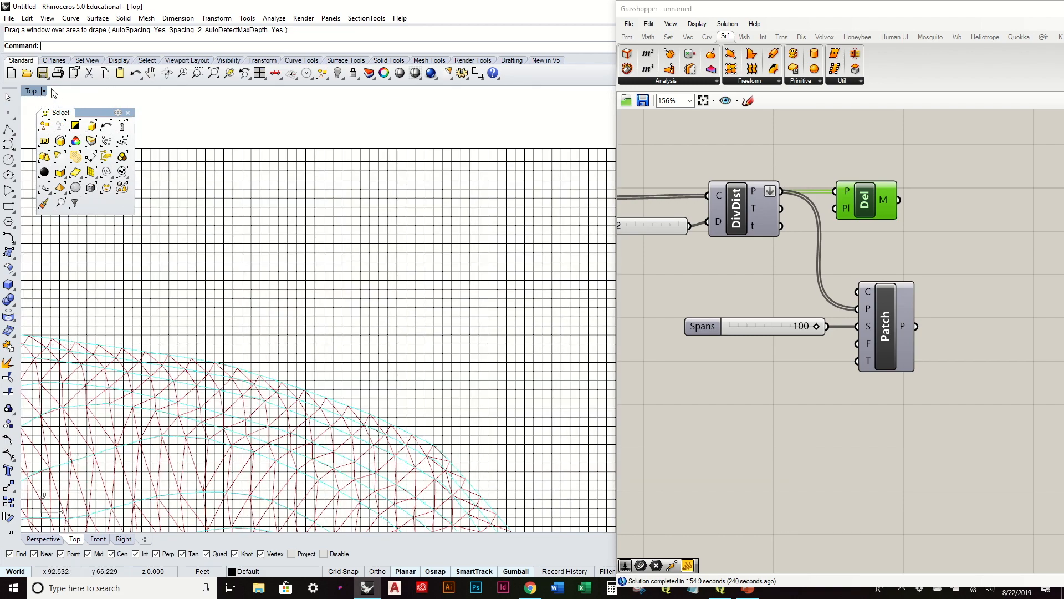
left_click(33, 91)
left_click(55, 132)
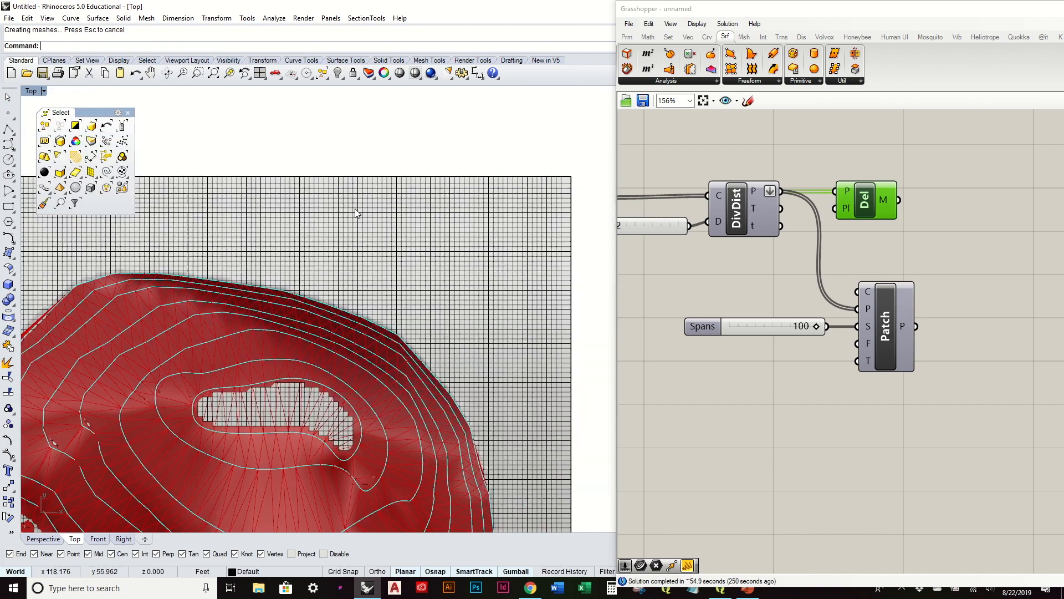
Step: Inspect the draped surface's grid along the terrain edge, and move the surface along X past the patch terrain in the Perspective view
left_click(431, 204)
scroll(433, 202, "up", 3)
scroll(433, 202, "down", 4)
scroll(113, 382, "up", 6)
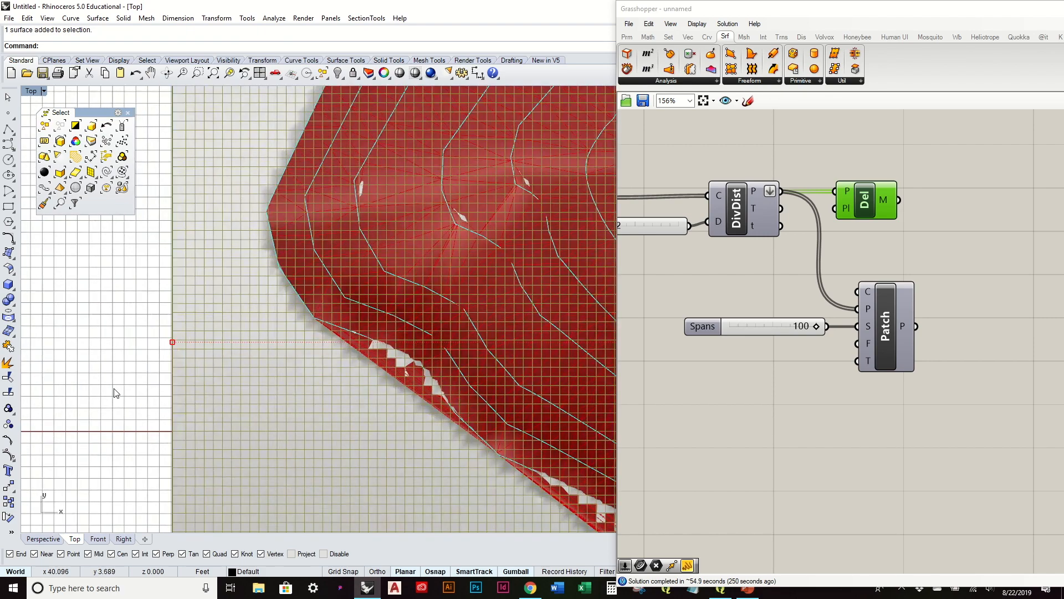
scroll(151, 394, "up", 3)
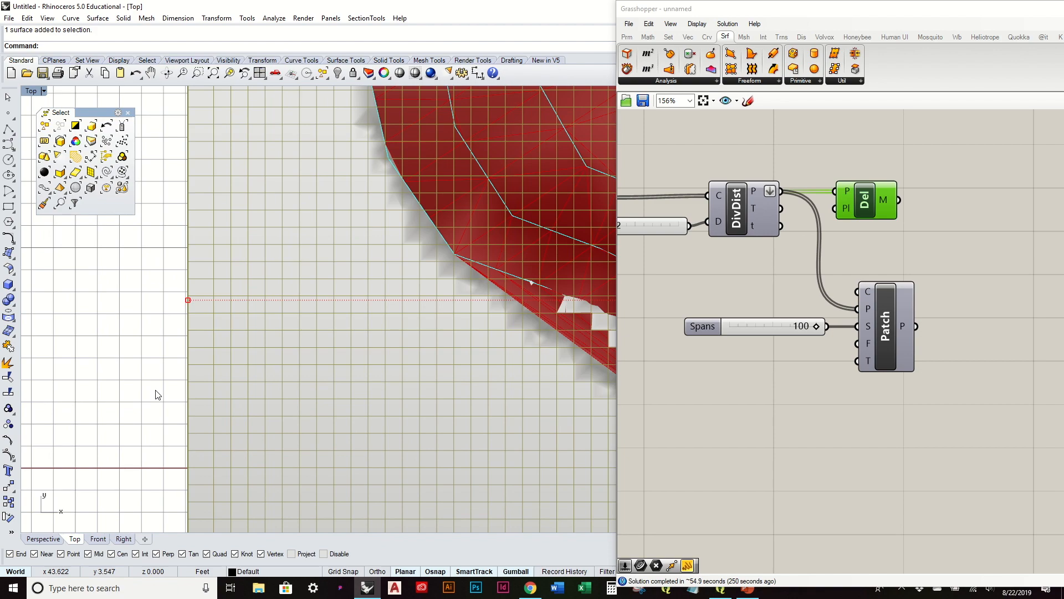
scroll(159, 394, "down", 10)
right_click_drag(354, 354, 238, 354)
left_click(54, 541)
right_click_drag(271, 420, 238, 249)
left_click_drag(266, 247, 554, 212)
right_click_drag(554, 208, 545, 220)
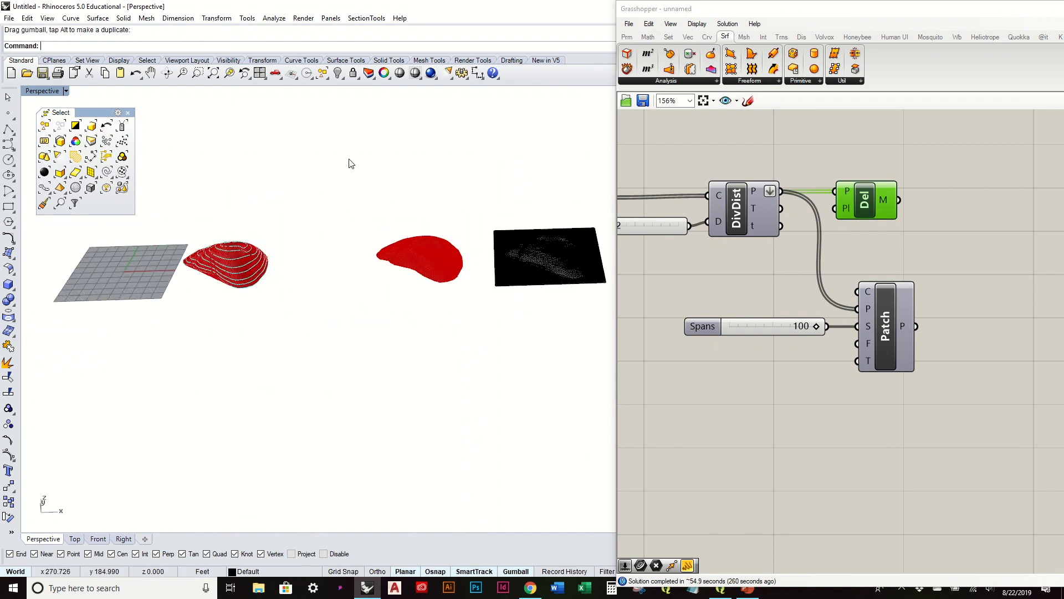
Step: Set the Perspective view to Rendered display and compare the patch terrain with the draped surface
left_click(58, 95)
left_click(61, 142)
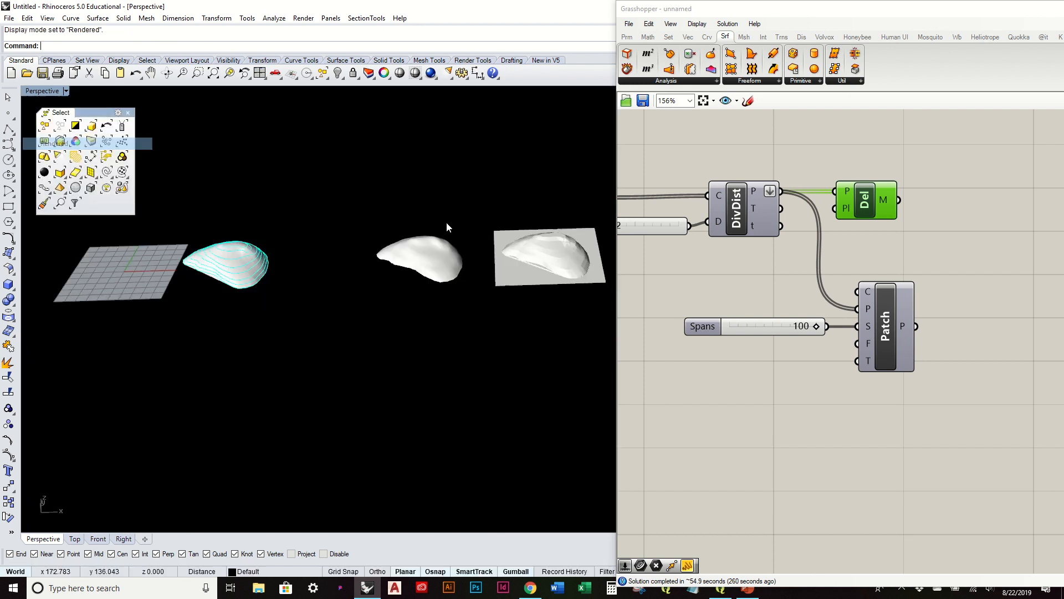
scroll(574, 248, "up", 9)
right_click_drag(573, 250, 533, 272)
right_click_drag(256, 229, 247, 292)
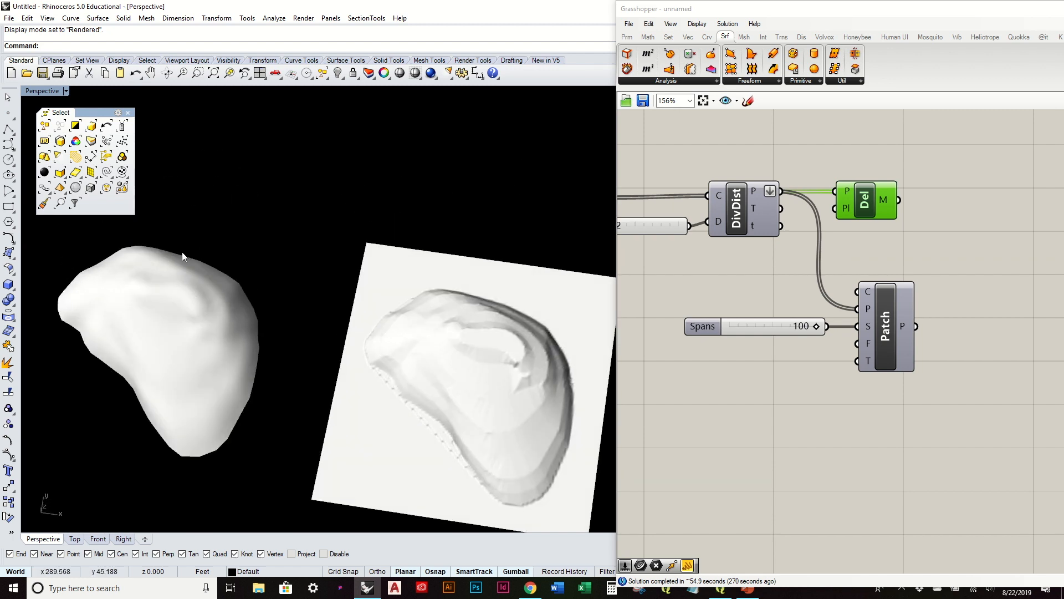
right_click_drag(434, 316, 460, 223)
Step: Examine the draped surface's terrain relief and edges up close and beside the other two terrains
left_click_drag(891, 328, 886, 327)
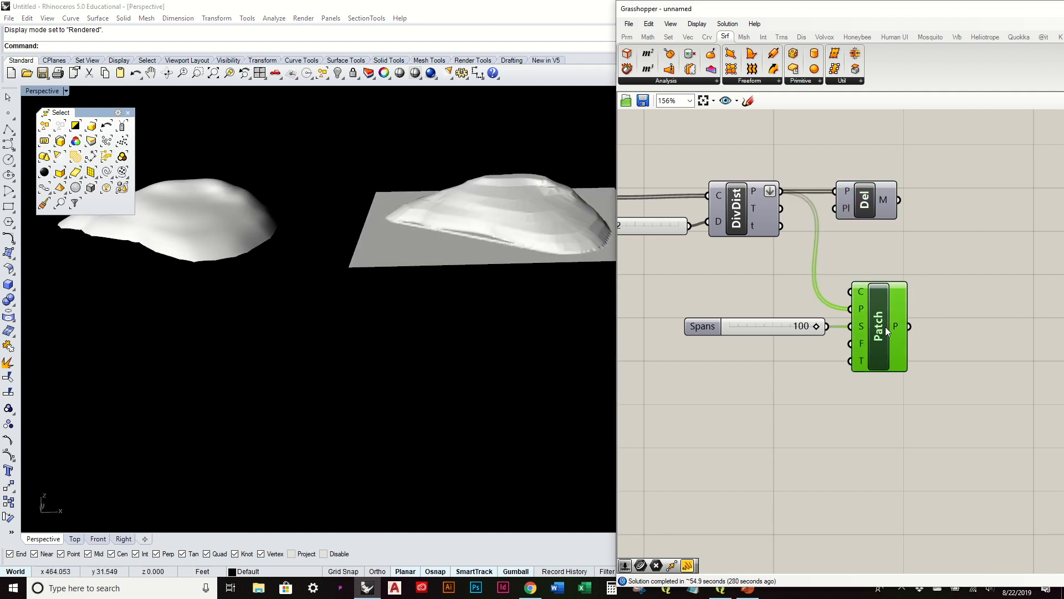
right_click_drag(499, 292, 453, 293)
left_click(497, 245)
left_click(487, 198)
scroll(462, 340, "up", 7)
scroll(462, 340, "down", 5)
scroll(467, 380, "down", 8)
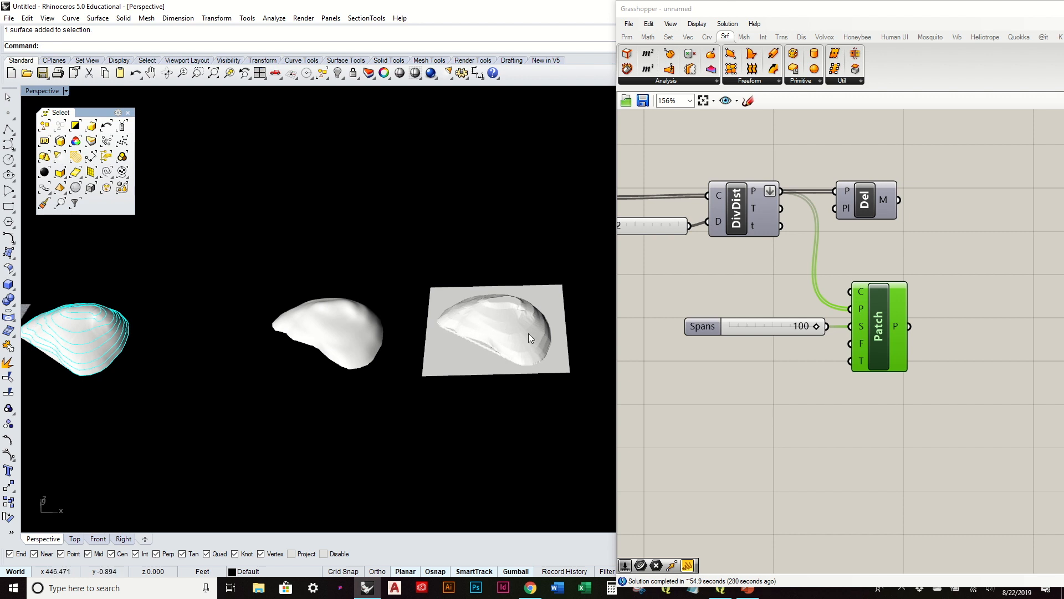
scroll(527, 334, "up", 5)
scroll(528, 334, "down", 5)
right_click_drag(529, 334, 539, 311)
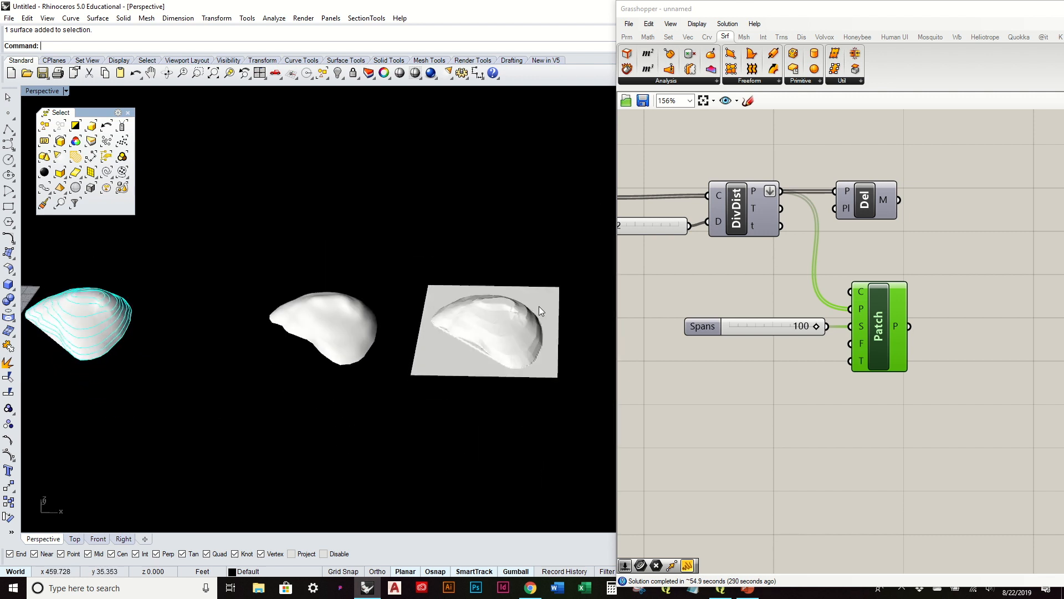
Step: Set the Perspective view to Shaded display
left_click(42, 90)
left_click(69, 133)
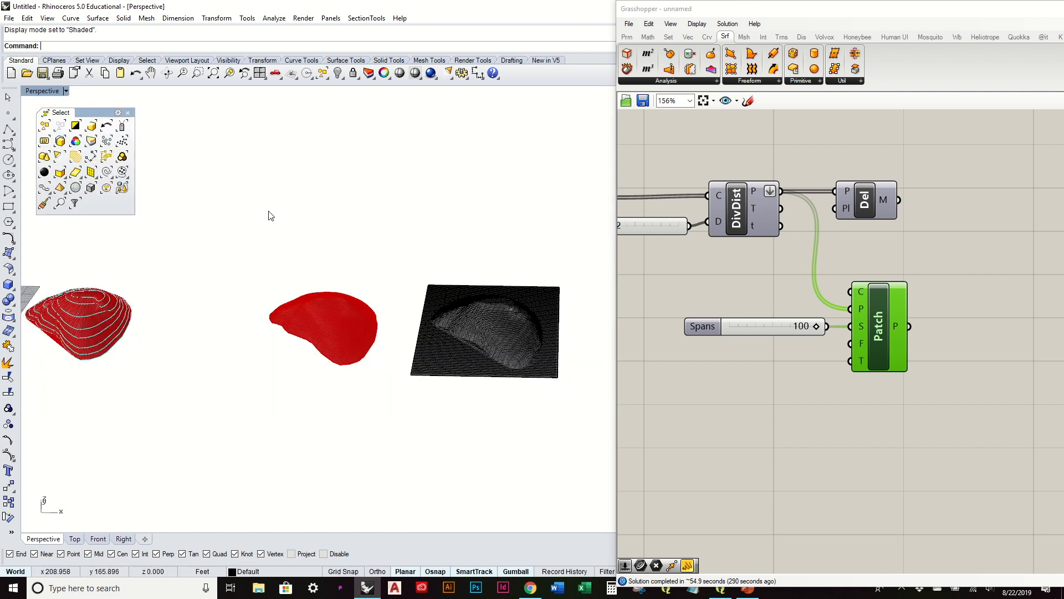
right_click_drag(283, 214, 307, 267)
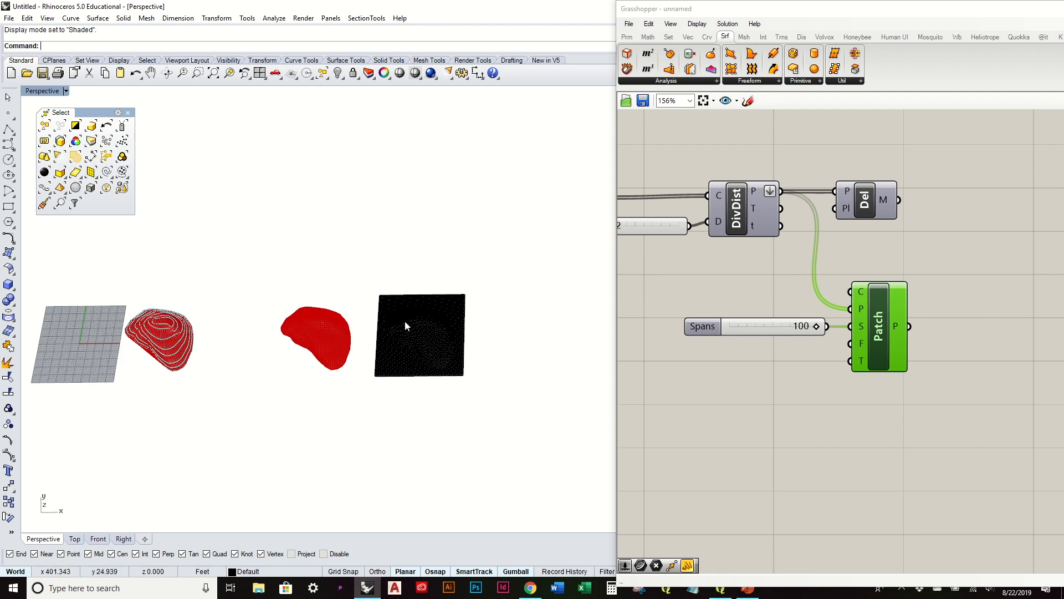
right_click_drag(421, 334, 405, 346)
Step: Review the Delaunay mesh, the trimmed patch and the draped surface side by side, from above and in profile
scroll(168, 344, "up", 5)
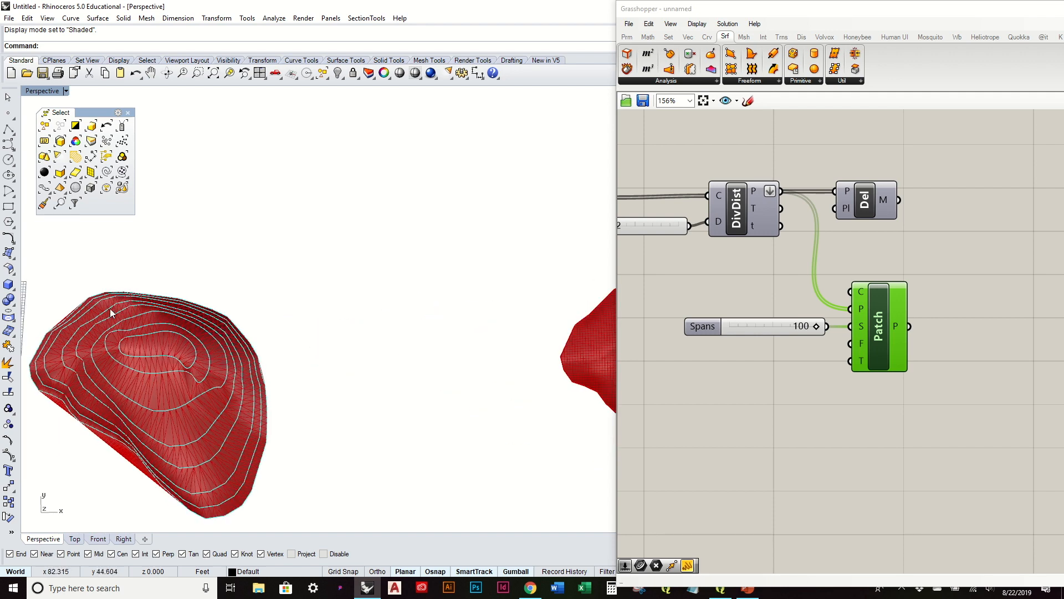
scroll(289, 389, "down", 5)
right_click_drag(289, 389, 289, 265)
scroll(288, 299, "down", 3)
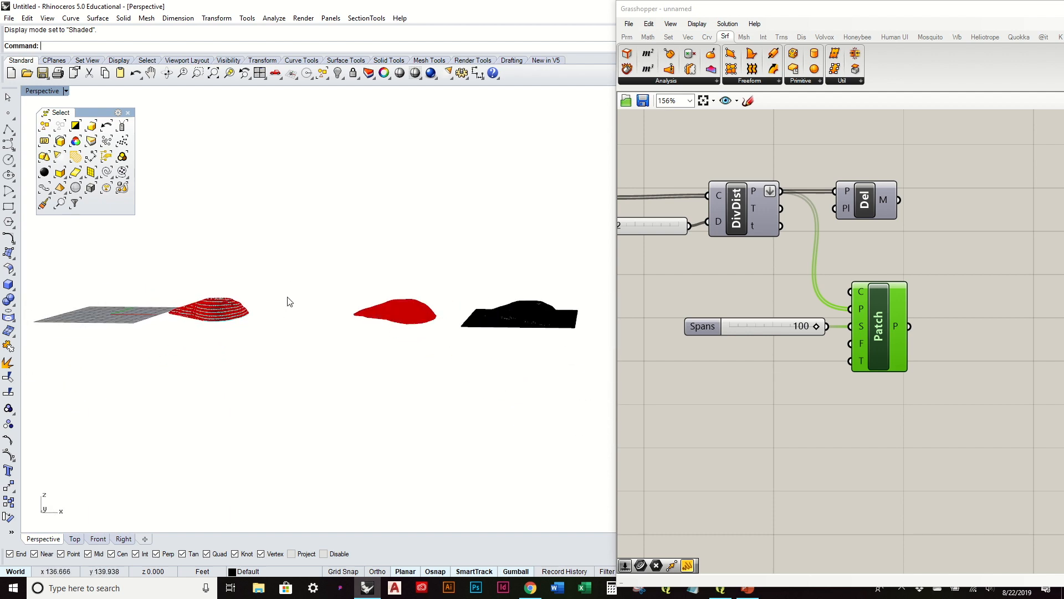
right_click_drag(288, 275, 283, 359)
scroll(283, 355, "up", 5)
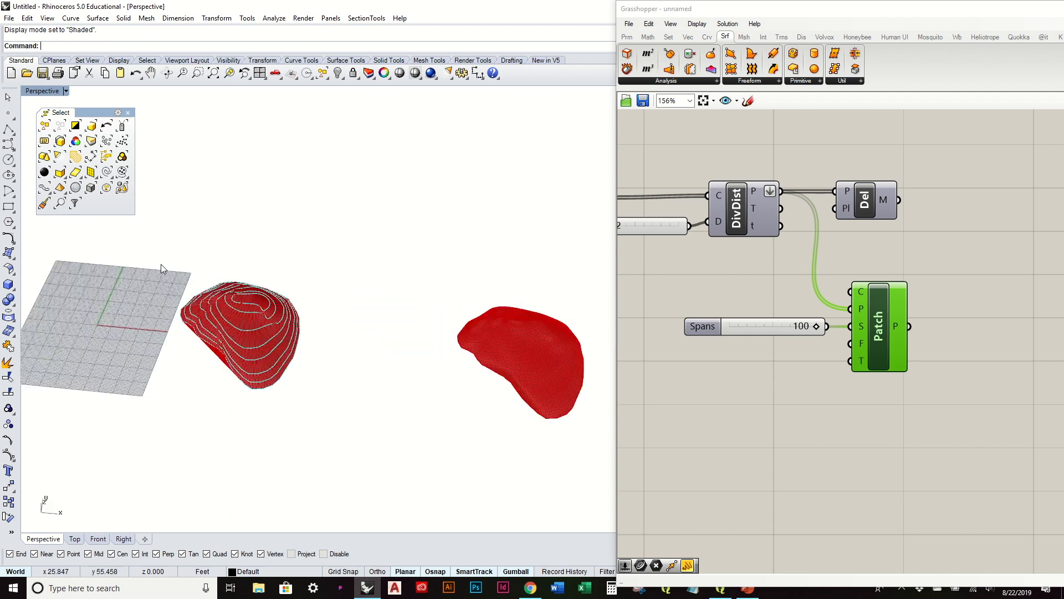
scroll(326, 348, "down", 3)
right_click_drag(255, 322, 261, 295)
scroll(247, 339, "down", 3)
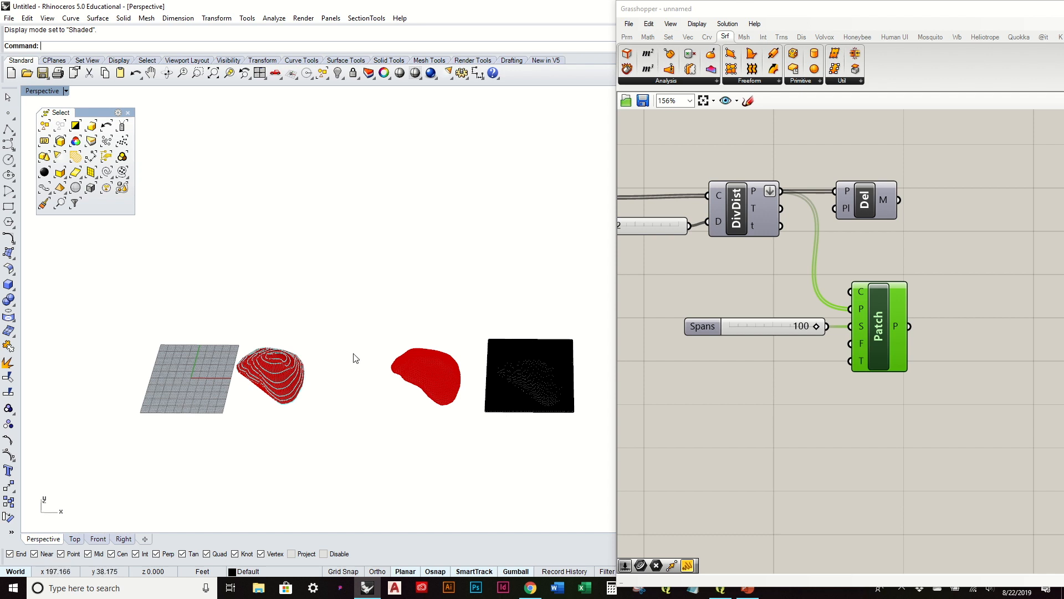
left_click_drag(796, 20, 784, 8)
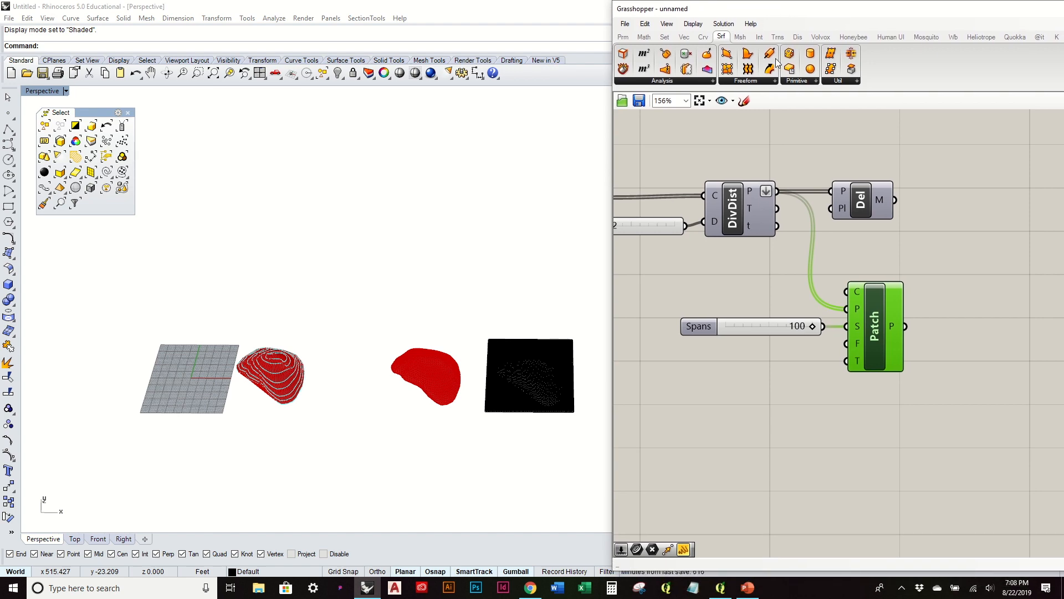
Step: Switch to QGIS and examine the con_20f_l contour layer around the central mountain ridges at regional and close scales
left_click(720, 587)
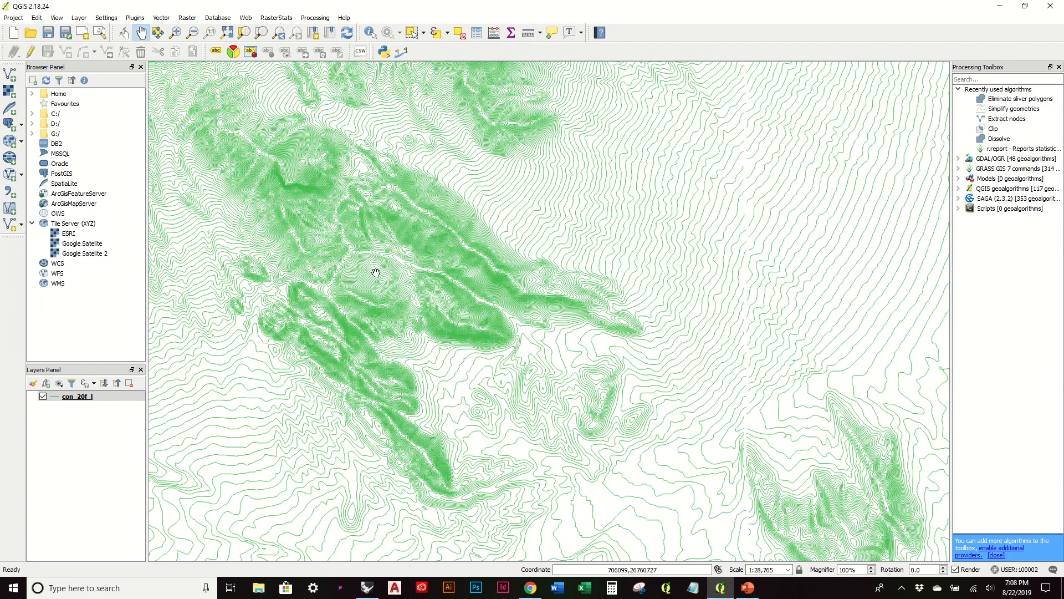
scroll(407, 227, "down", 2)
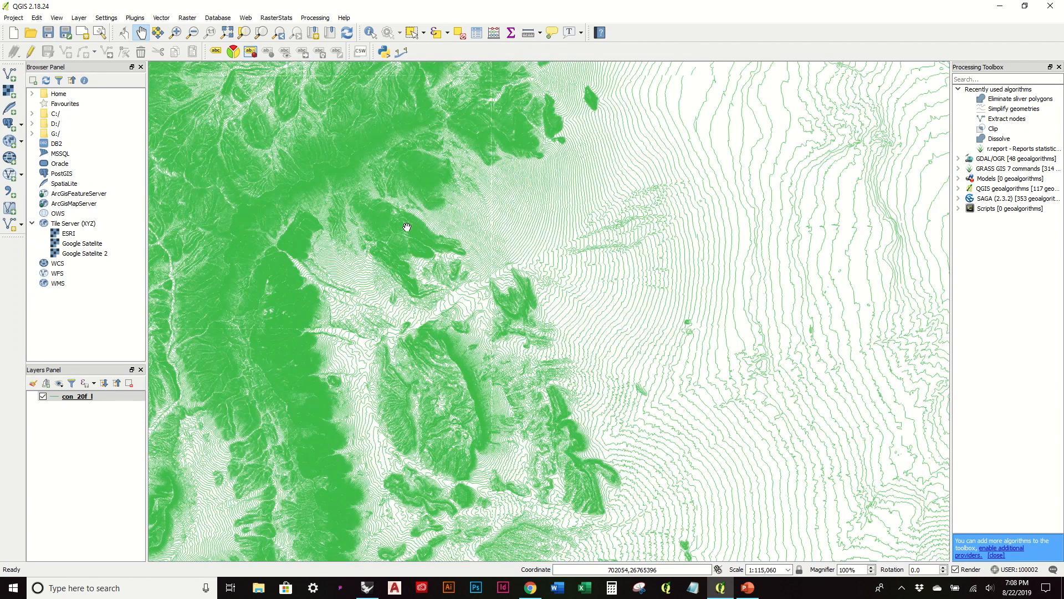
scroll(407, 227, "down", 1)
scroll(407, 227, "down", 1)
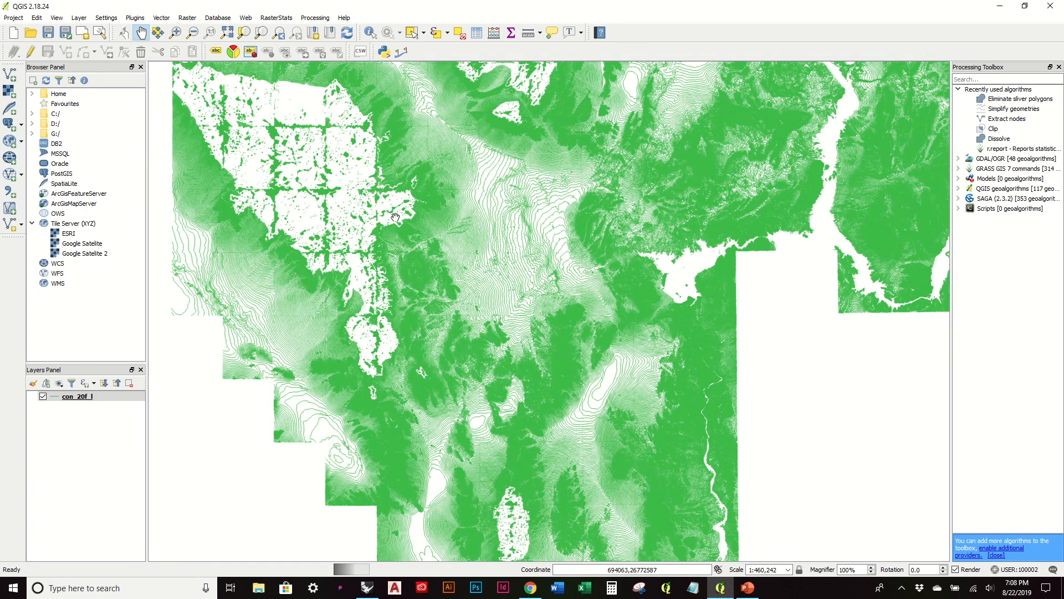
scroll(416, 230, "up", 3)
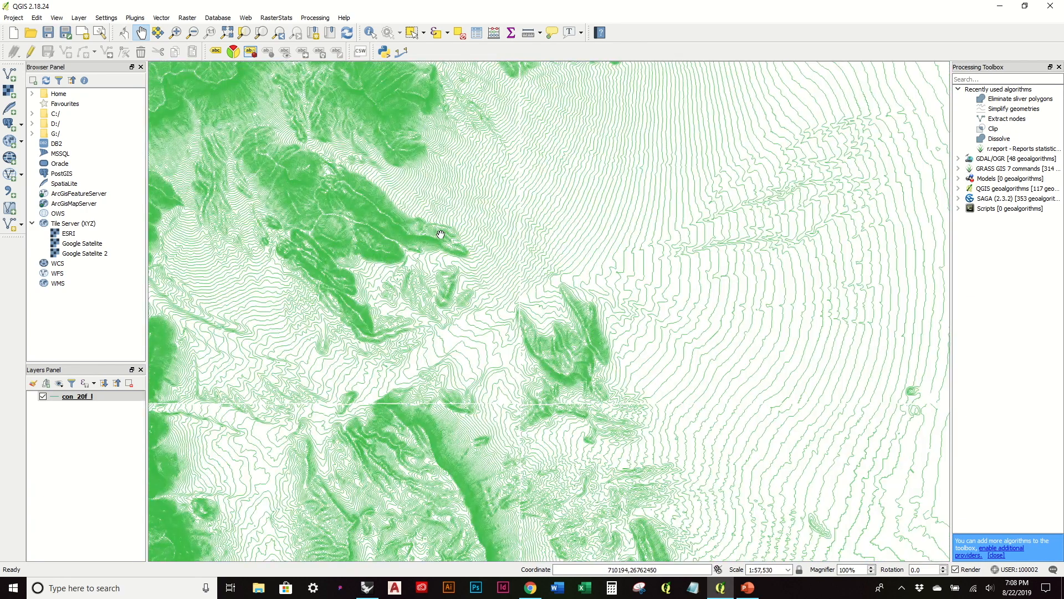
scroll(271, 180, "up", 1)
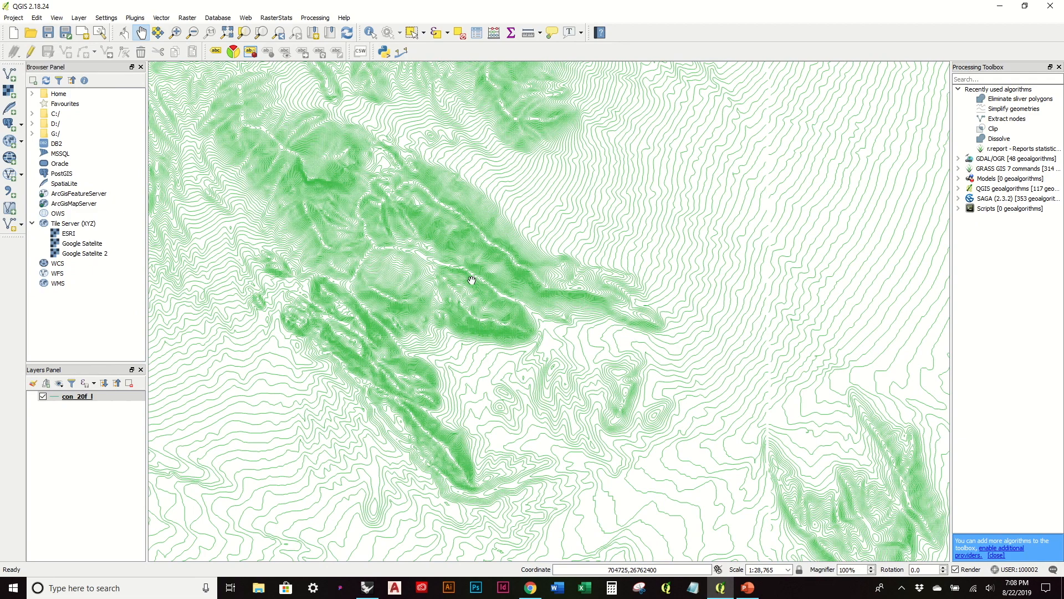
scroll(435, 262, "up", 2)
scroll(435, 264, "down", 1)
scroll(435, 263, "up", 1)
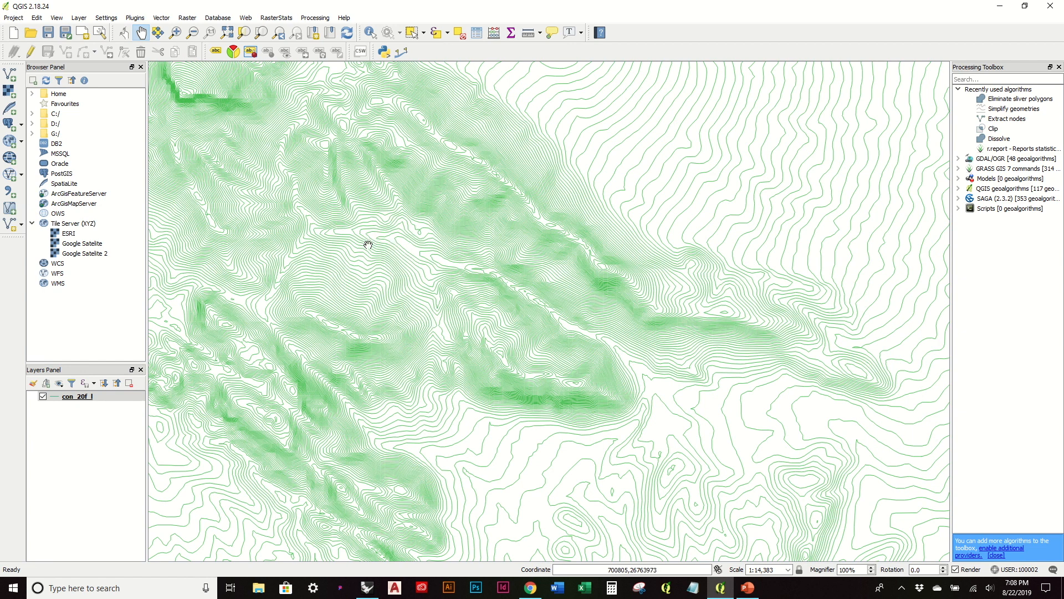
scroll(368, 245, "down", 1)
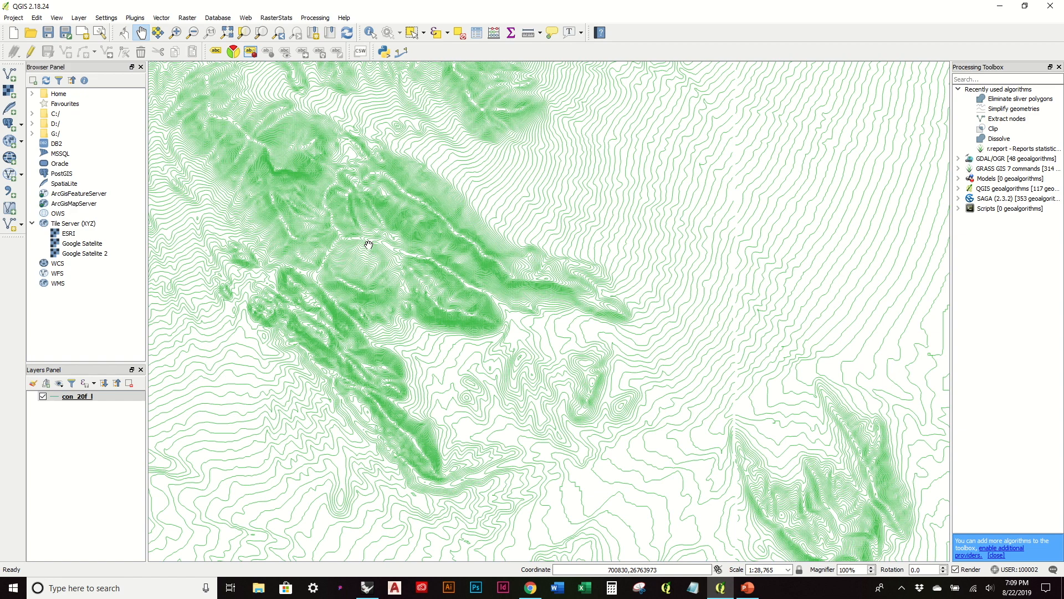
scroll(369, 244, "down", 1)
scroll(333, 178, "up", 1)
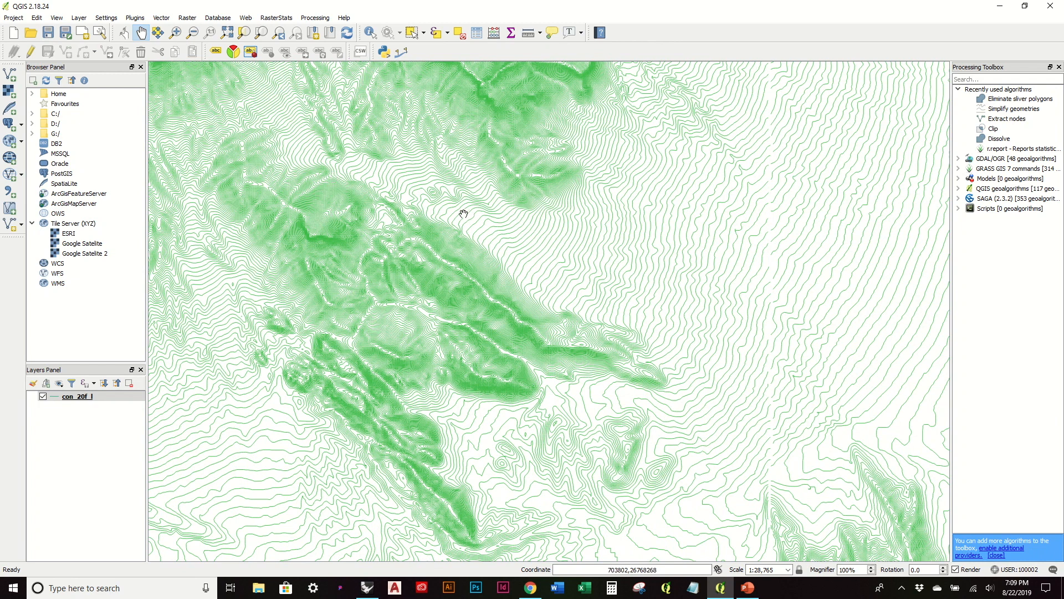
Step: Review the full extent of the contour data and compare it with the dense contours of the elongated mountain range
scroll(446, 208, "down", 3)
scroll(446, 208, "down", 2)
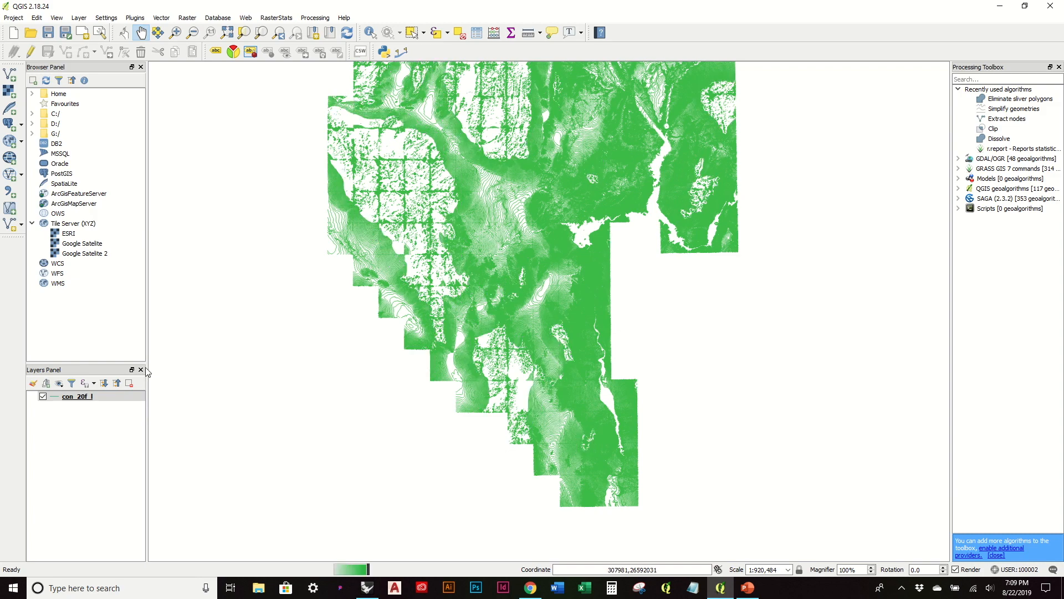
scroll(455, 214, "up", 3)
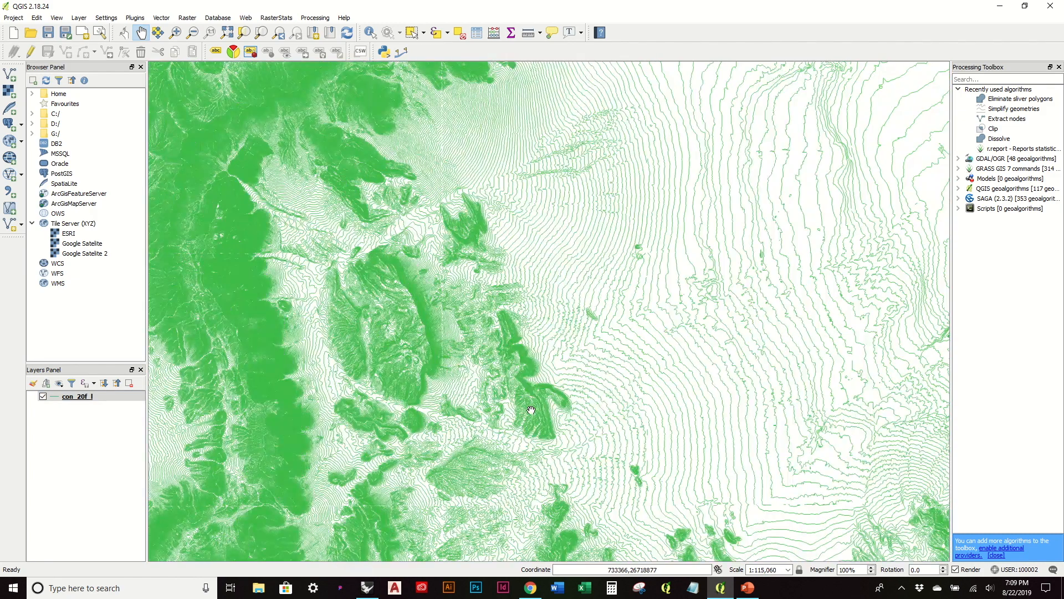
scroll(338, 151, "up", 2)
scroll(632, 221, "down", 1)
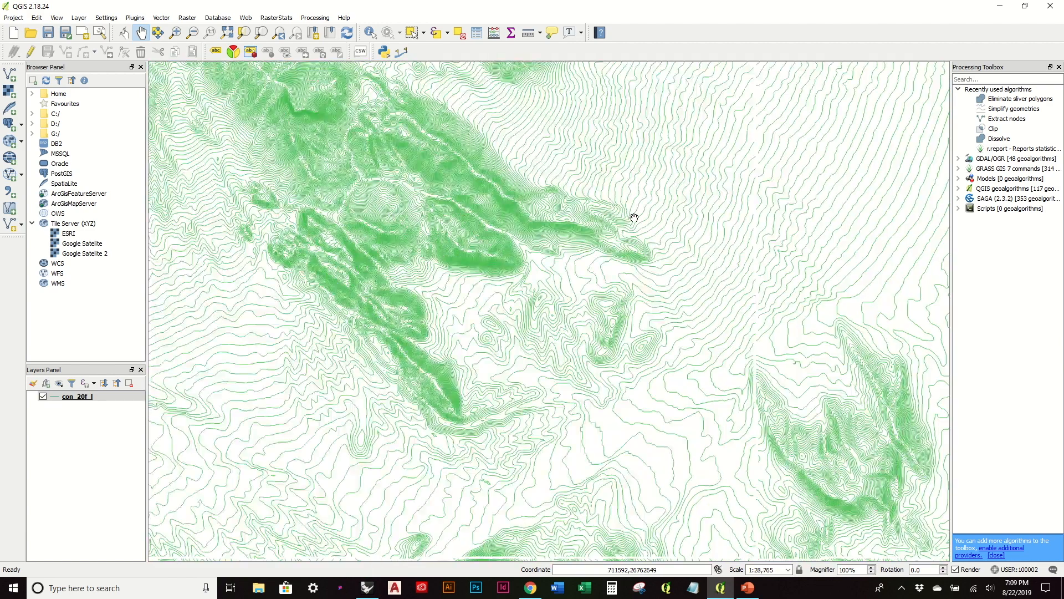
scroll(542, 149, "up", 1)
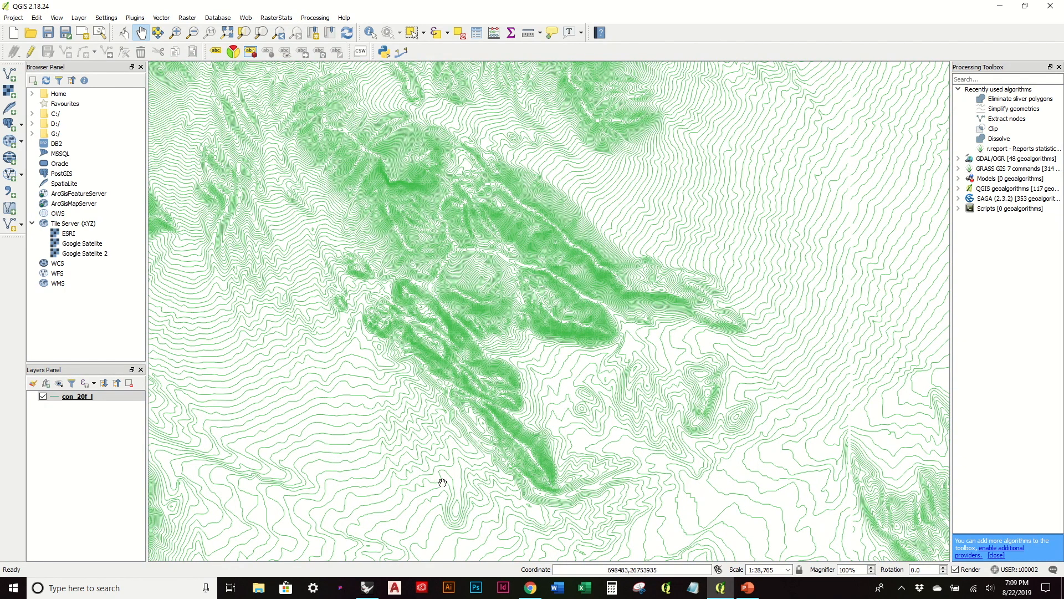
scroll(527, 191, "down", 1)
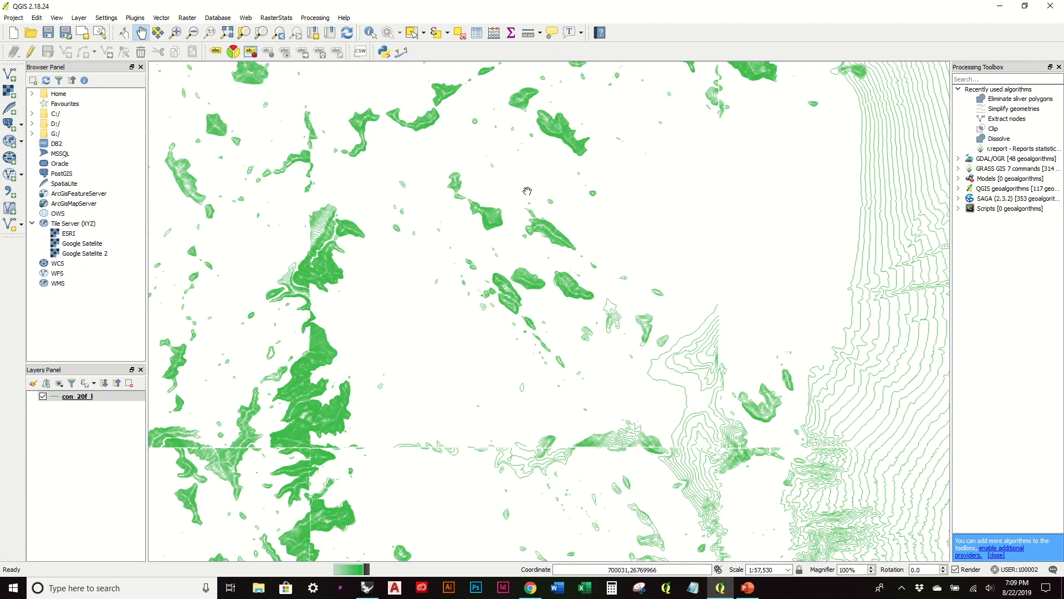
scroll(527, 191, "up", 1)
scroll(539, 186, "down", 1)
scroll(403, 184, "up", 1)
scroll(377, 187, "down", 1)
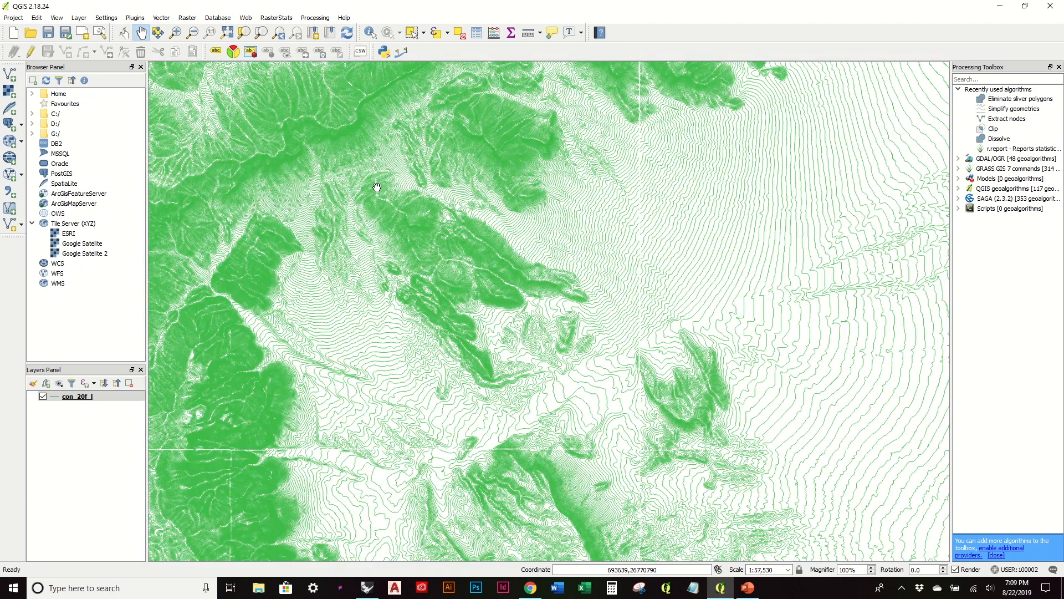
scroll(538, 238, "up", 1)
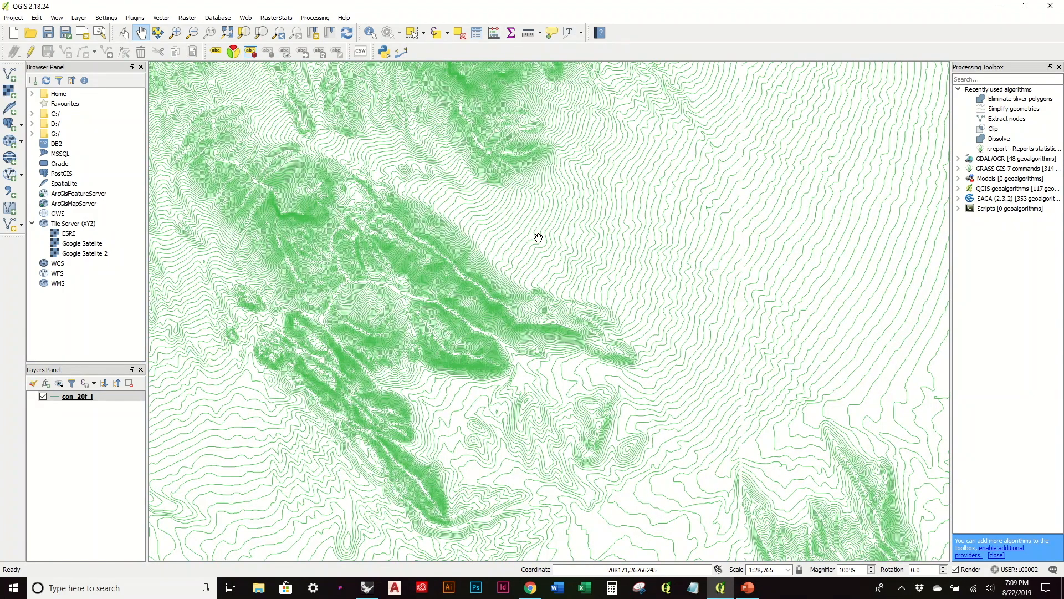
scroll(538, 237, "down", 1)
scroll(479, 107, "up", 1)
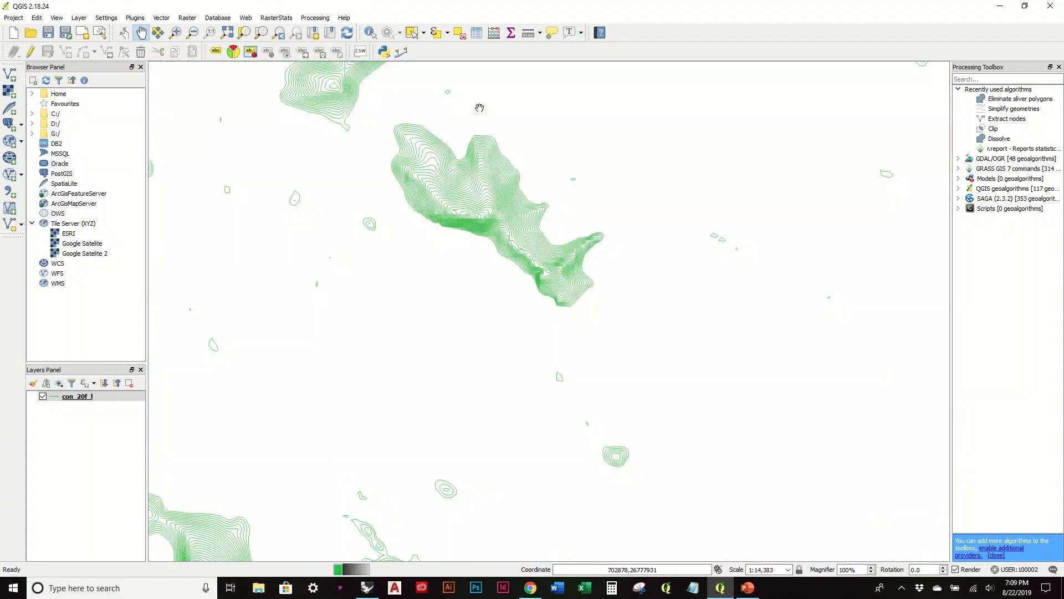
scroll(479, 108, "down", 1)
scroll(489, 273, "up", 2)
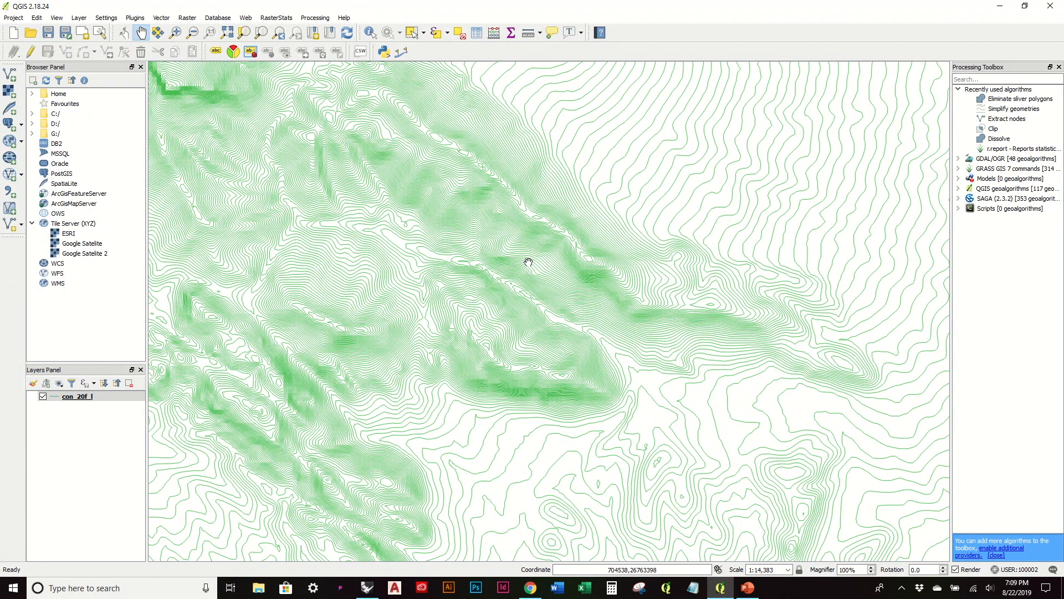
scroll(529, 262, "down", 1)
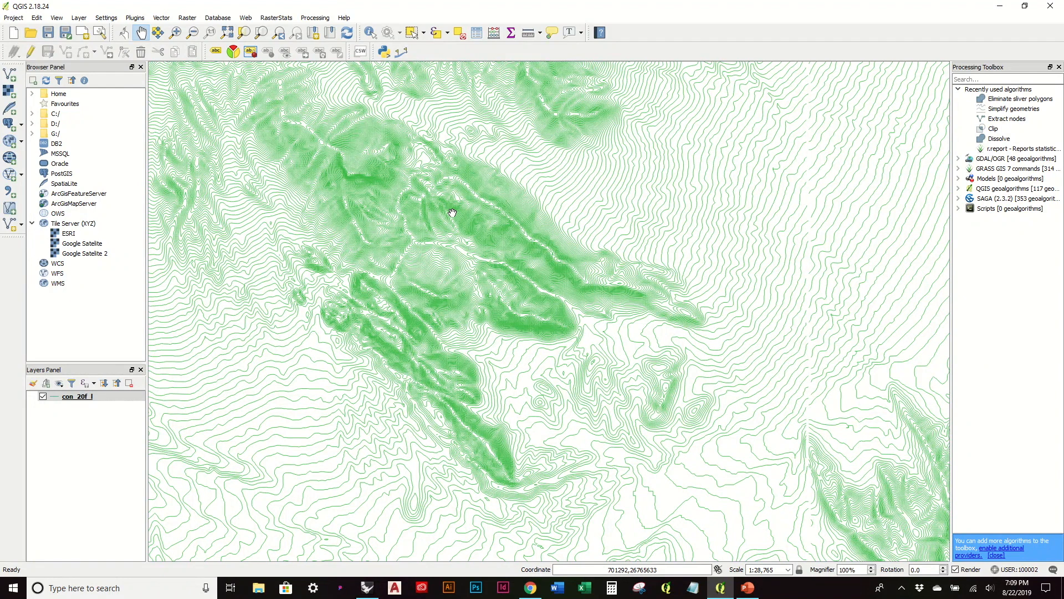
Step: Review the con_20f_l layer's attribute table, including the CONTOUR and DXF_ELEVAT fields, and close it
left_click(107, 397)
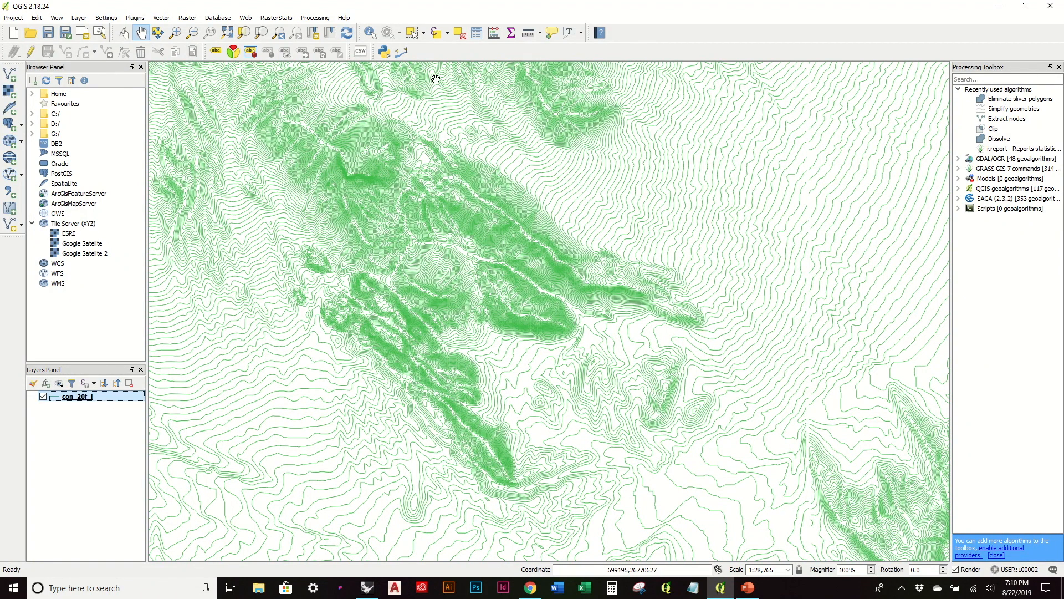
left_click(477, 33)
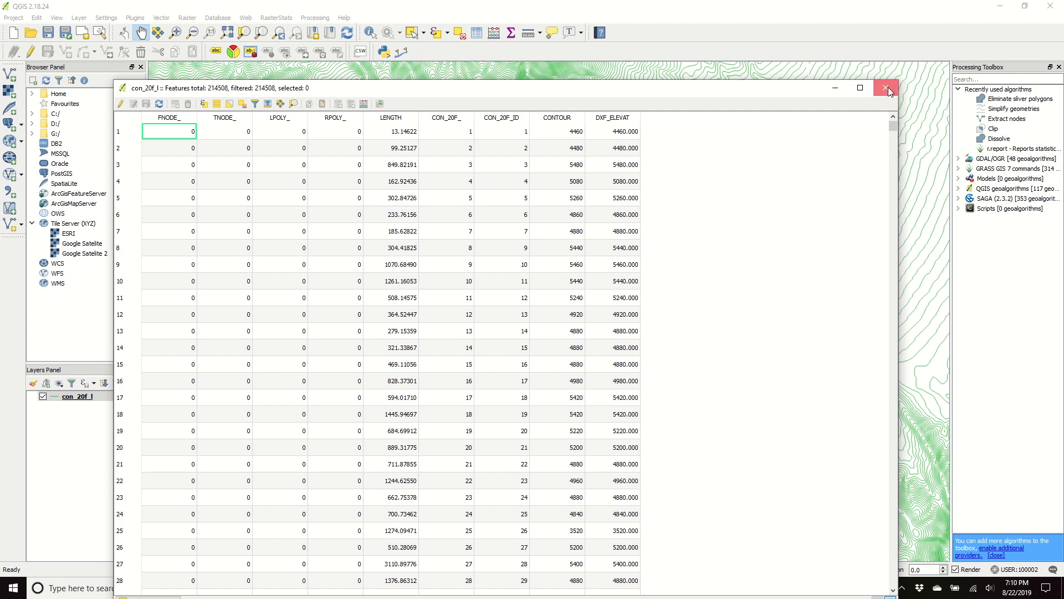
left_click(886, 87)
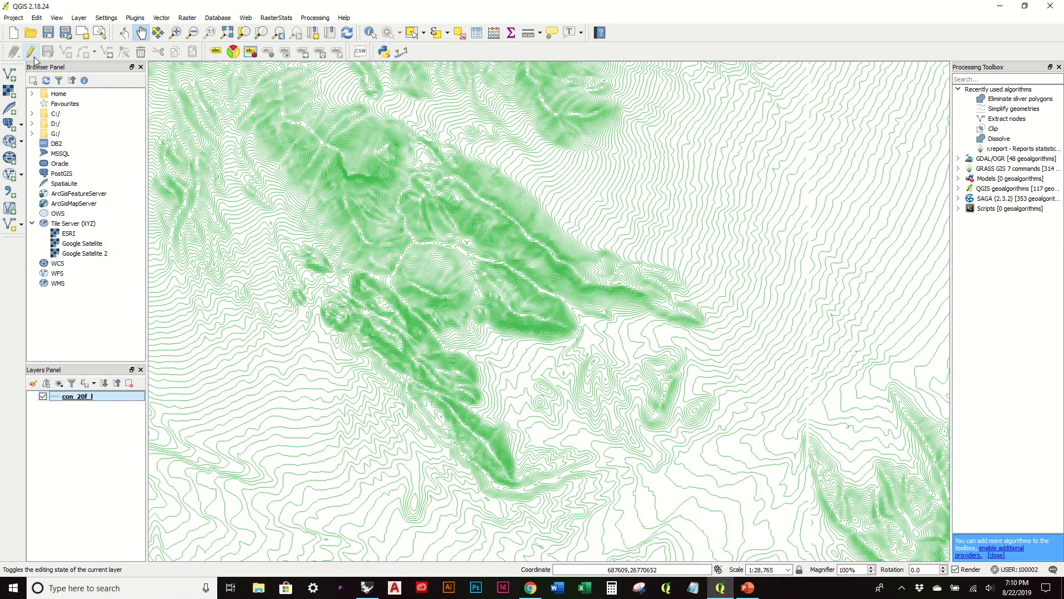
left_click(79, 18)
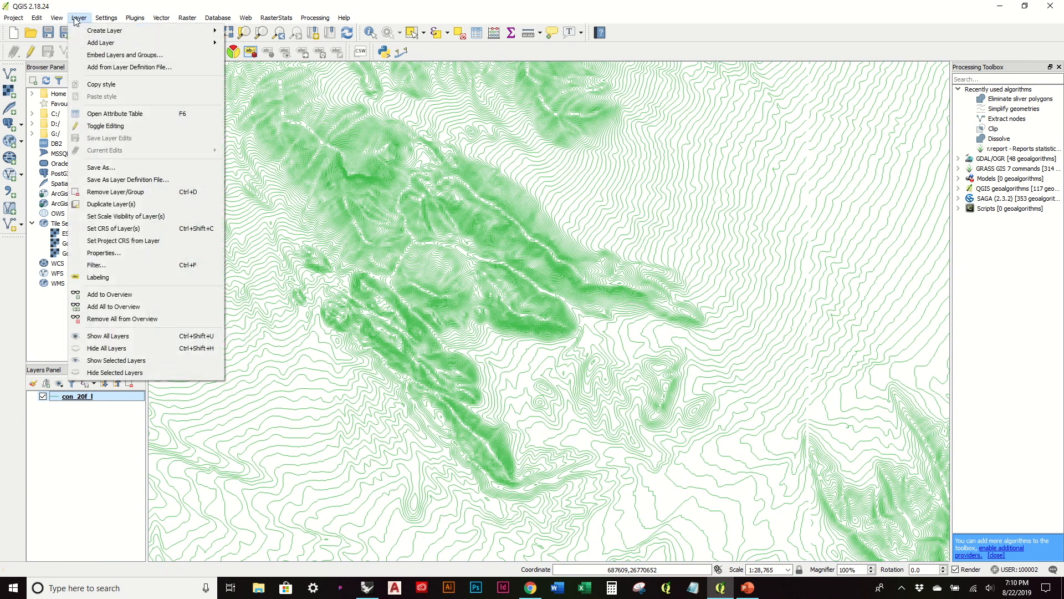
mouse_move(130, 34)
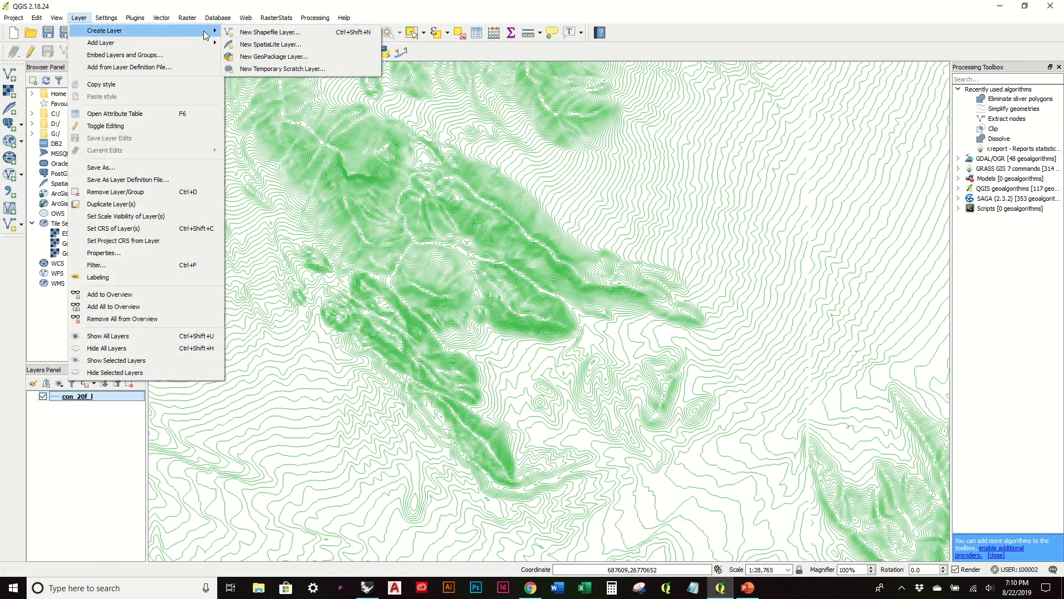
left_click(271, 33)
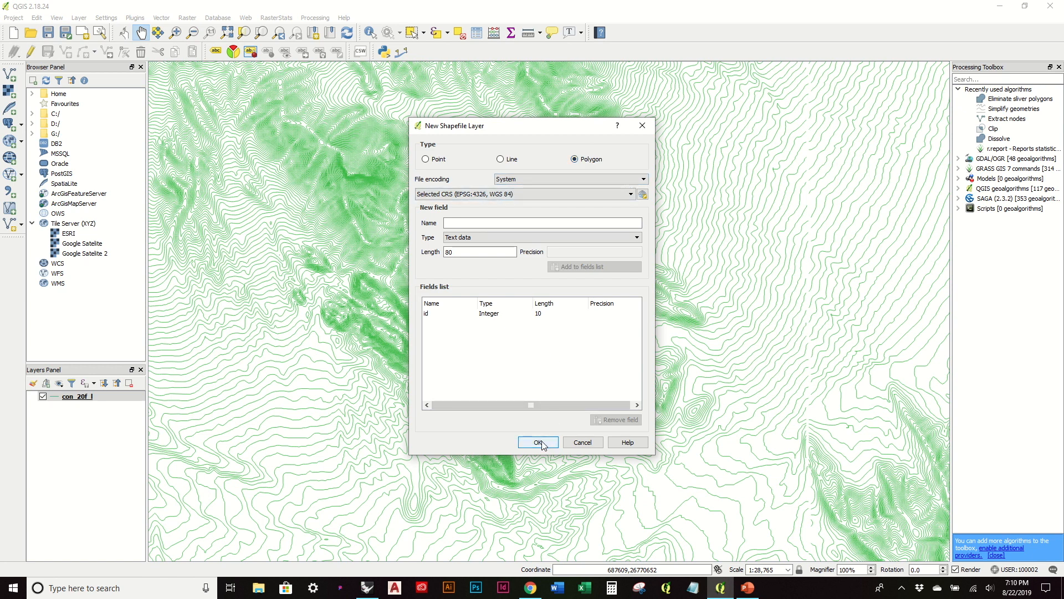
left_click(580, 443)
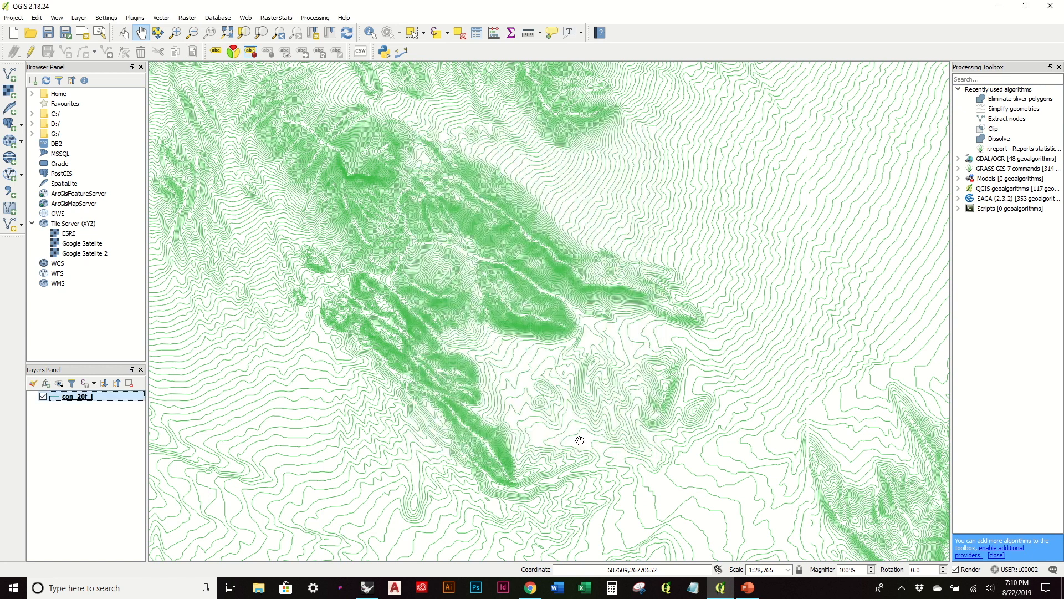
Step: Check the con_20f_l layer's general properties for its coordinate reference system
double_click(116, 399)
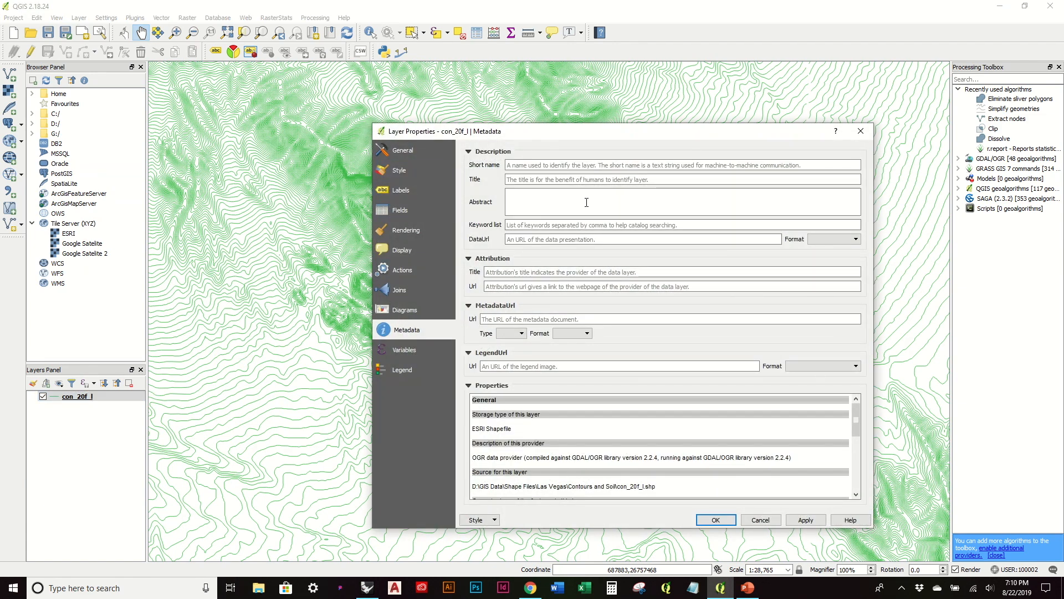
left_click(428, 148)
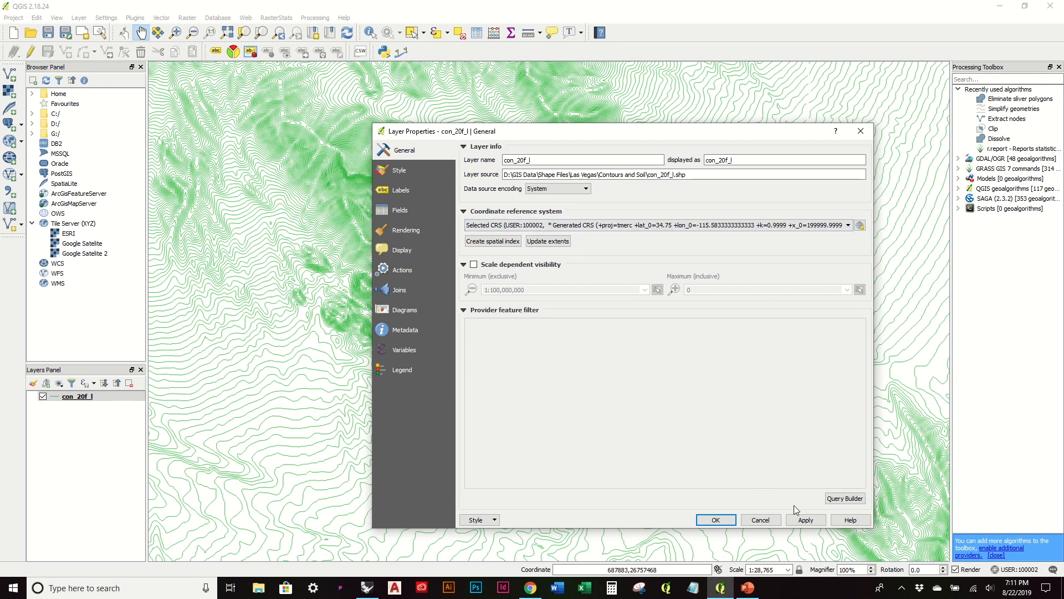
left_click(715, 520)
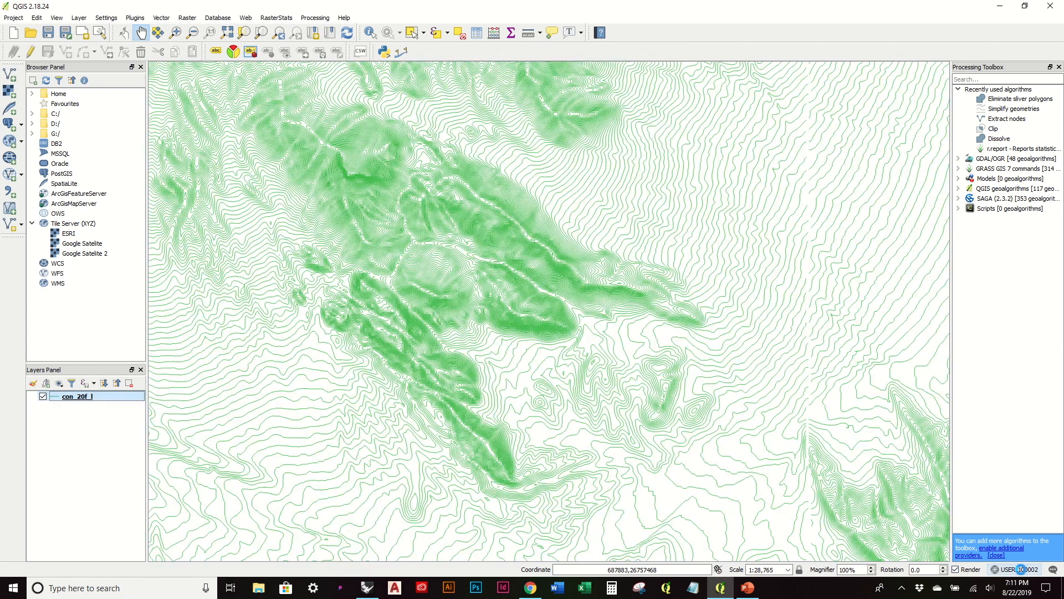
Step: Enable on-the-fly CRS transformation for the project and set its coordinate system to the generated tmerc CRS USER:100001
left_click(1019, 569)
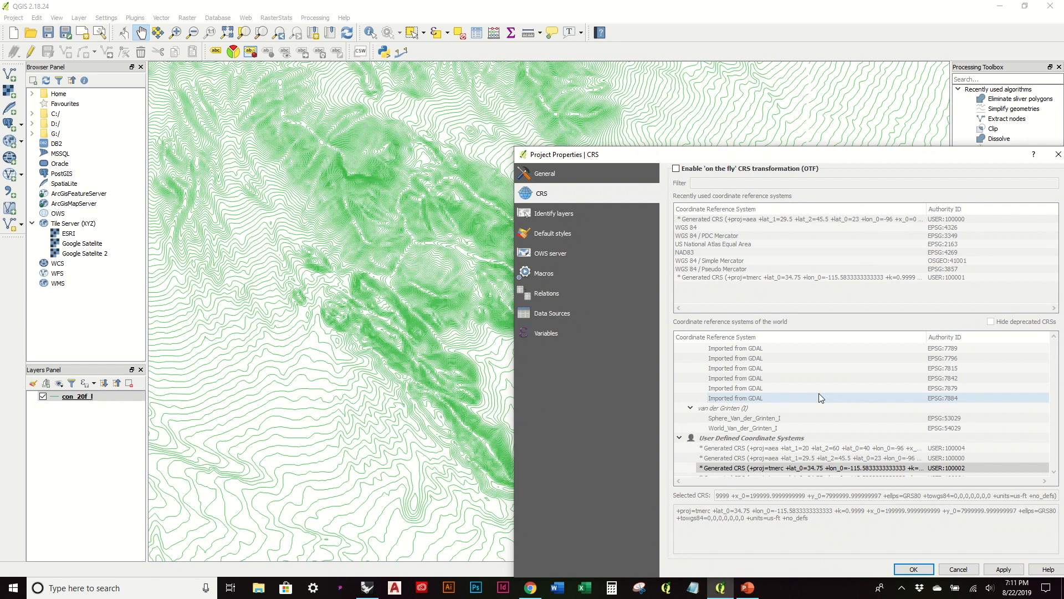
left_click(675, 168)
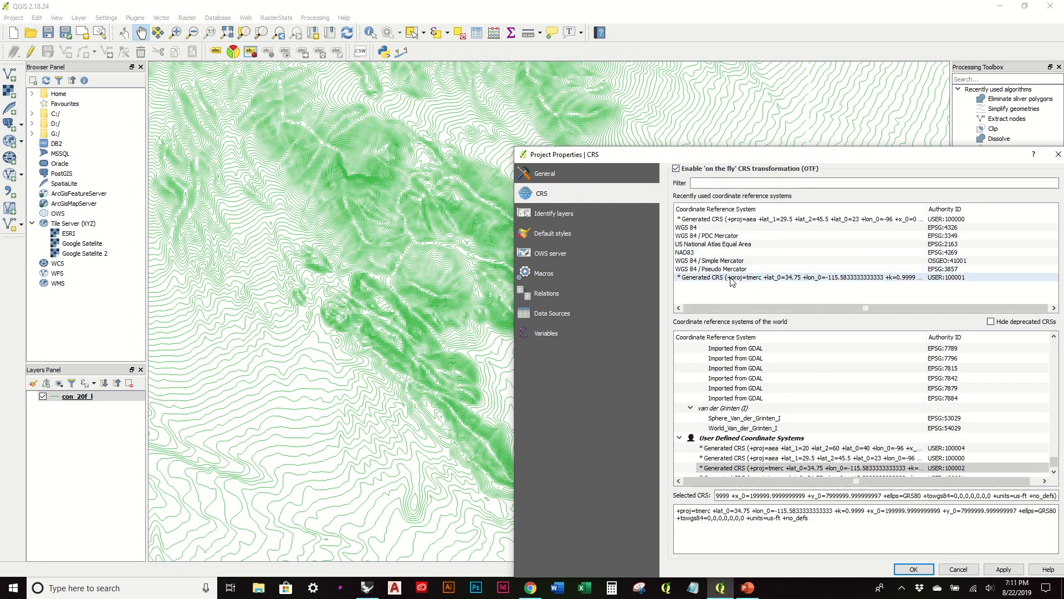
left_click(732, 277)
left_click(1003, 569)
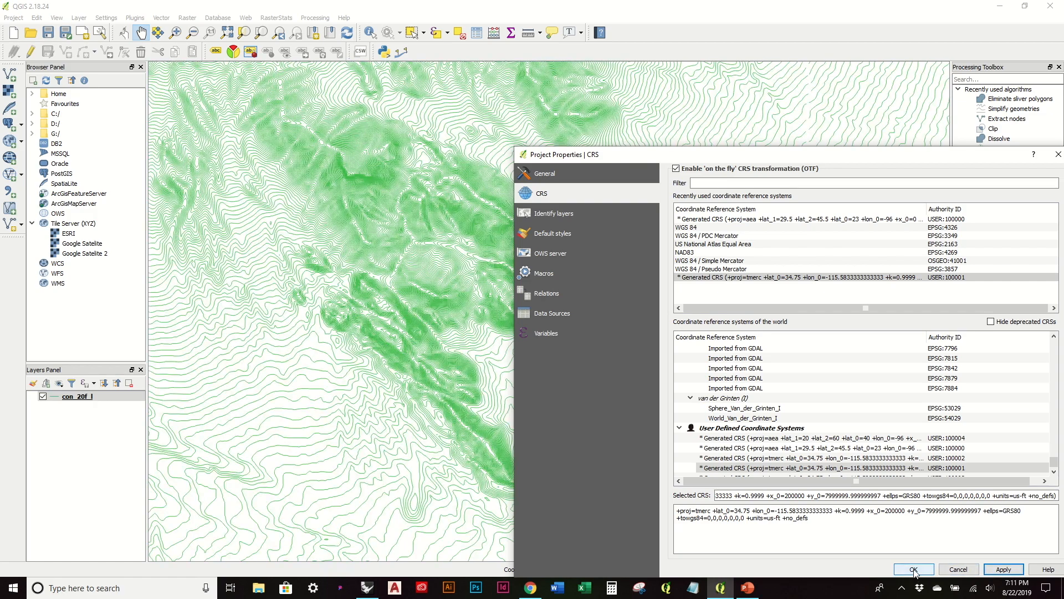
left_click(914, 570)
Step: Set up a new polygon shapefile layer using the project CRS, USER:100001
scroll(445, 258, "up", 3)
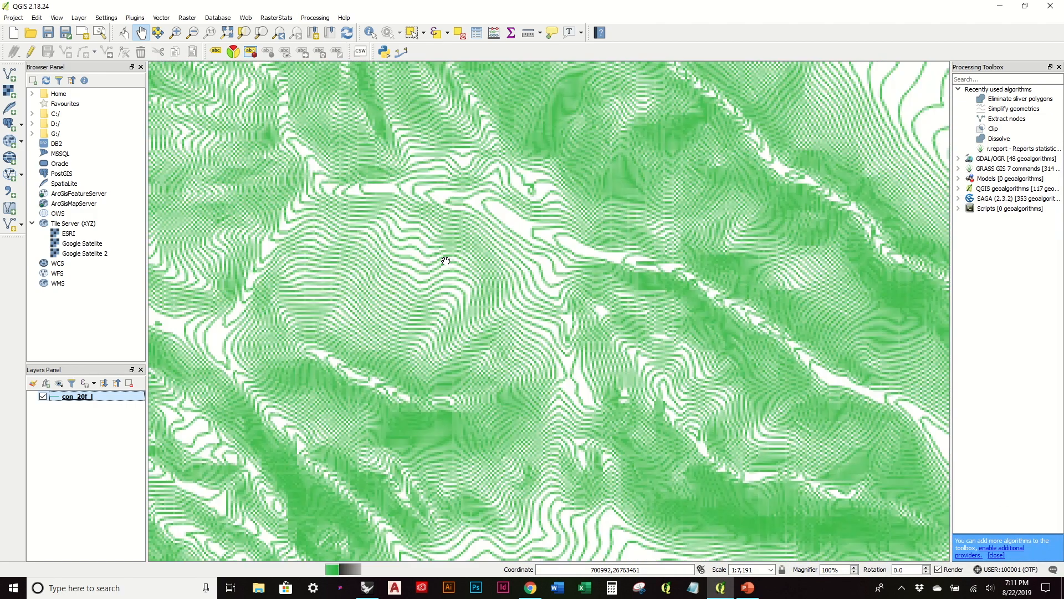
scroll(446, 260, "down", 2)
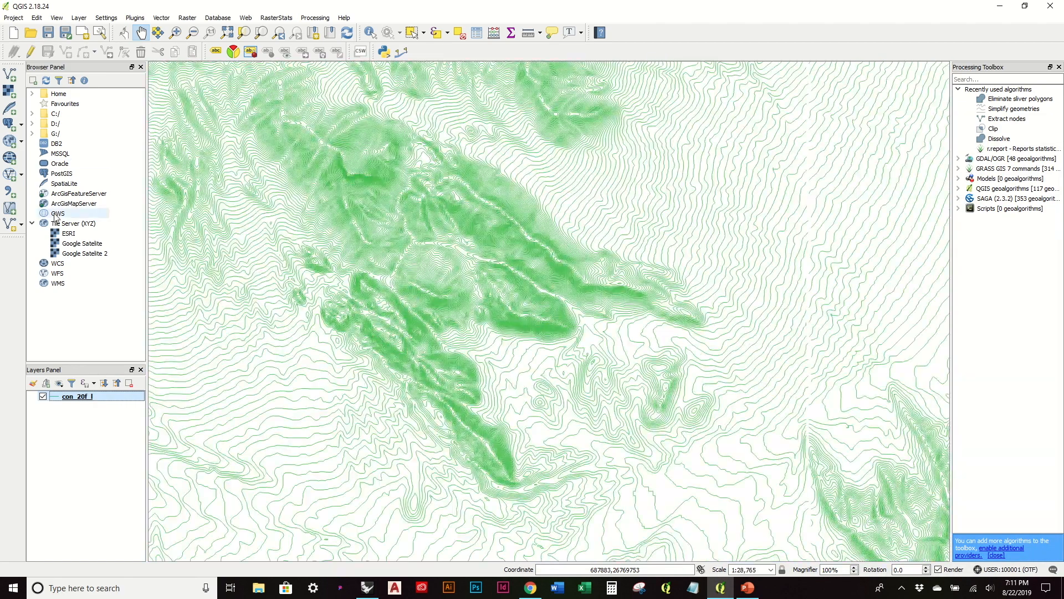
left_click(79, 18)
mouse_move(138, 31)
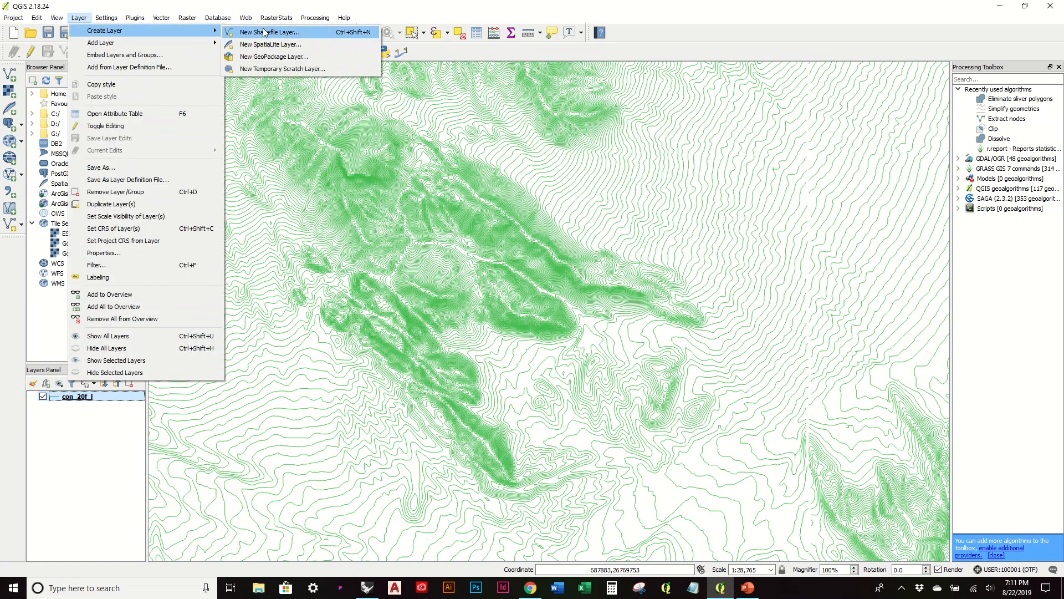
left_click(266, 32)
left_click(602, 160)
left_click(605, 194)
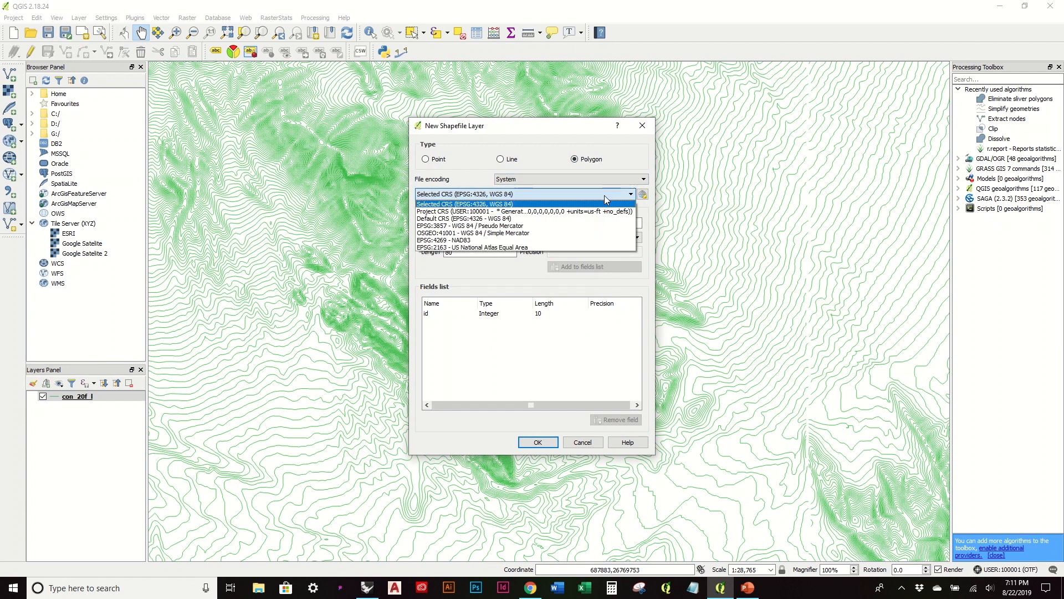
left_click(446, 212)
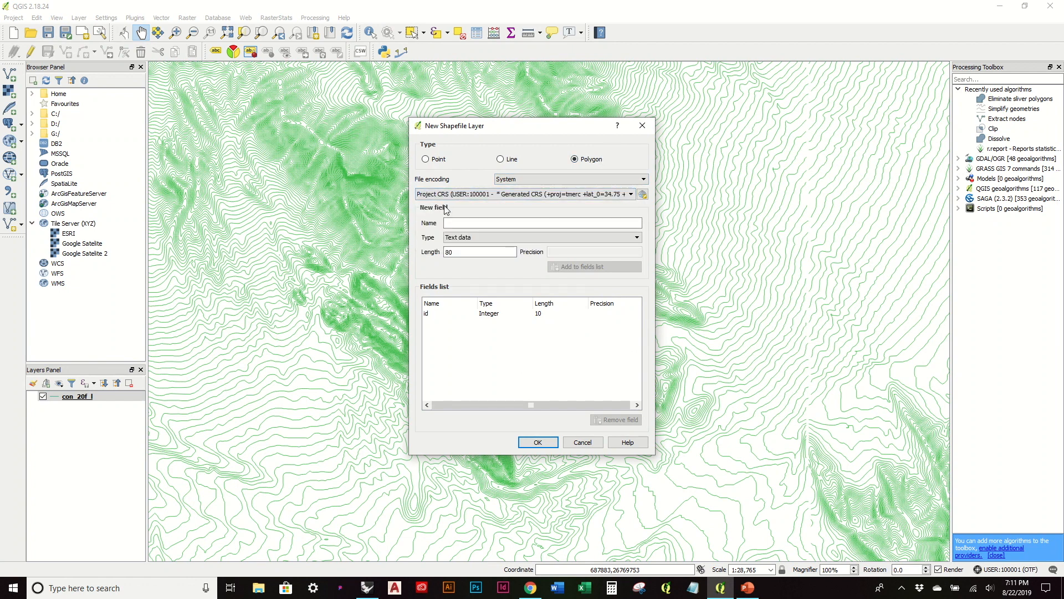
left_click(551, 442)
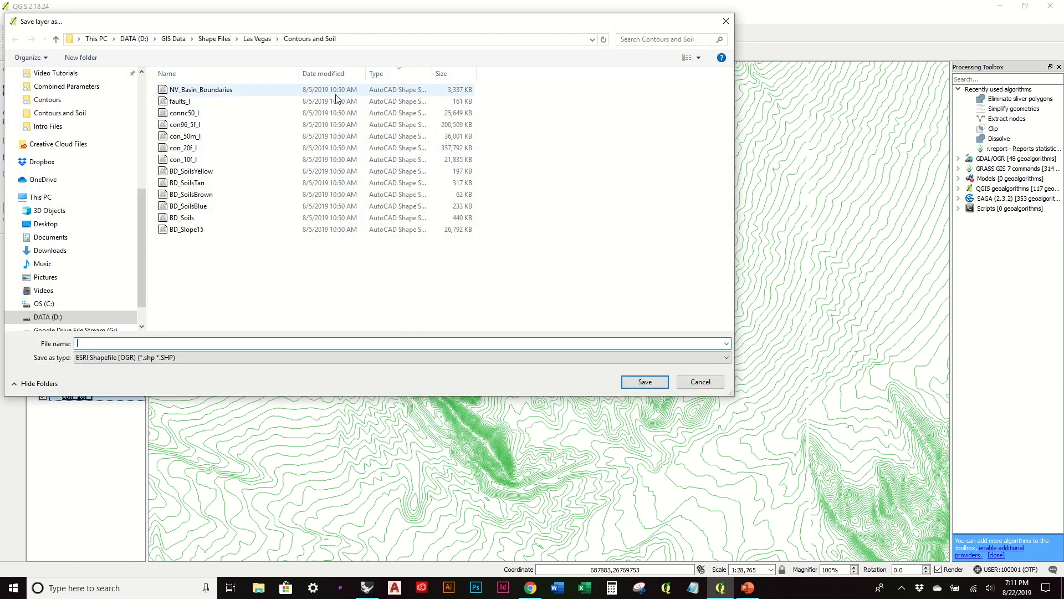
Step: Save the new shapefile in the Contours folder as "bounding box"
scroll(98, 143, "up", 2)
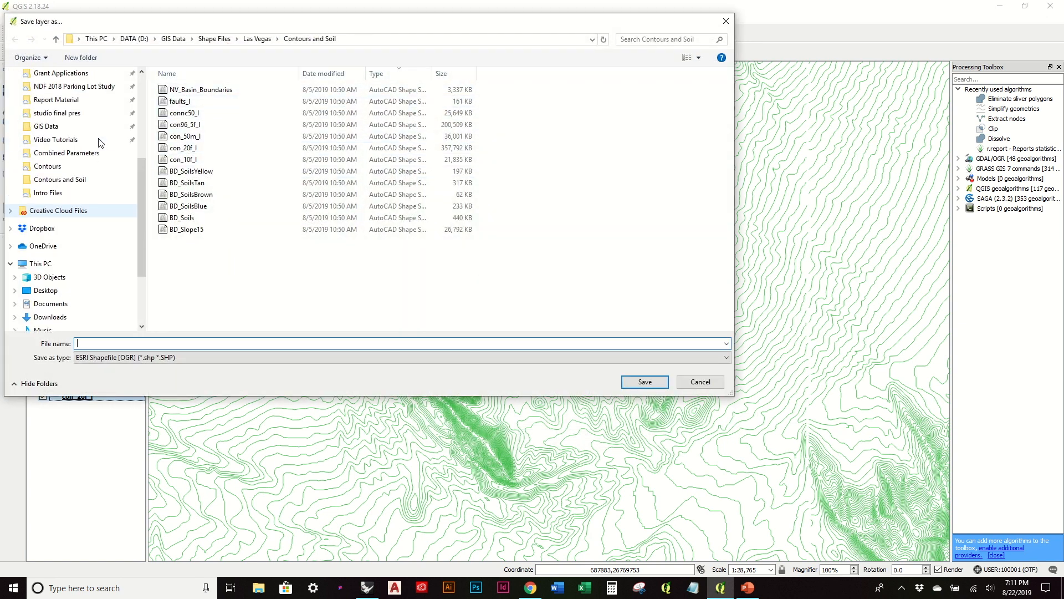
left_click(83, 166)
left_click(202, 344)
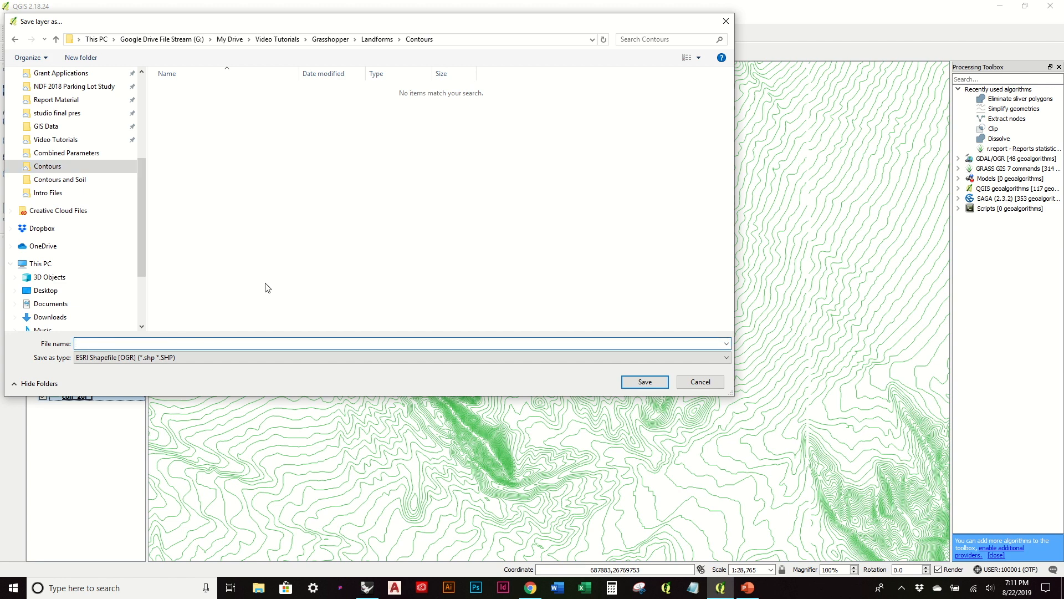
type("bounding box")
key("Return")
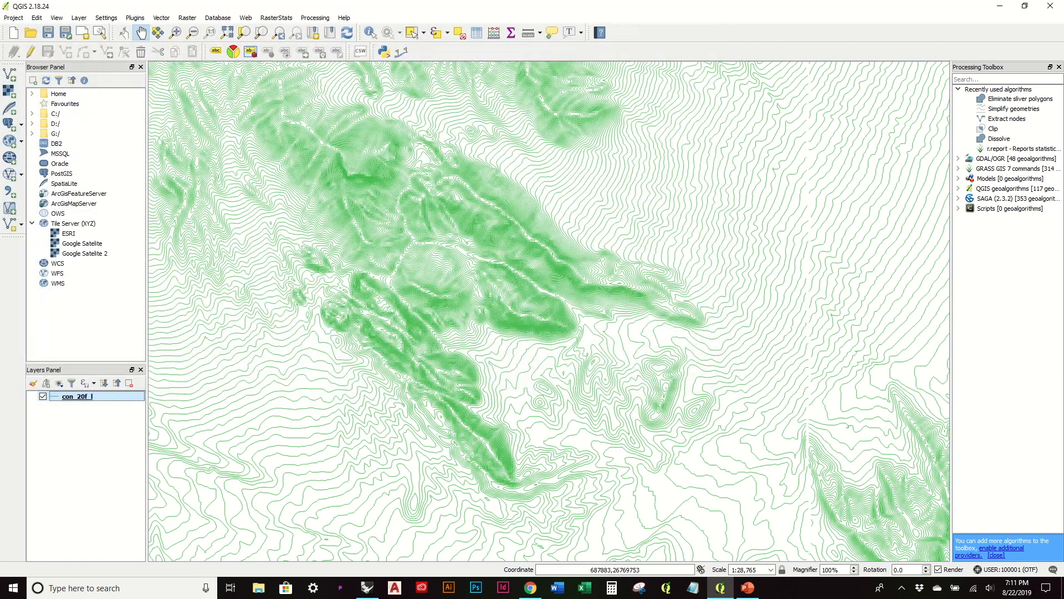
Step: Draw a four-sided polygon around the southern part of the mountain range in the bounding box layer and save the layer edits
left_click(34, 52)
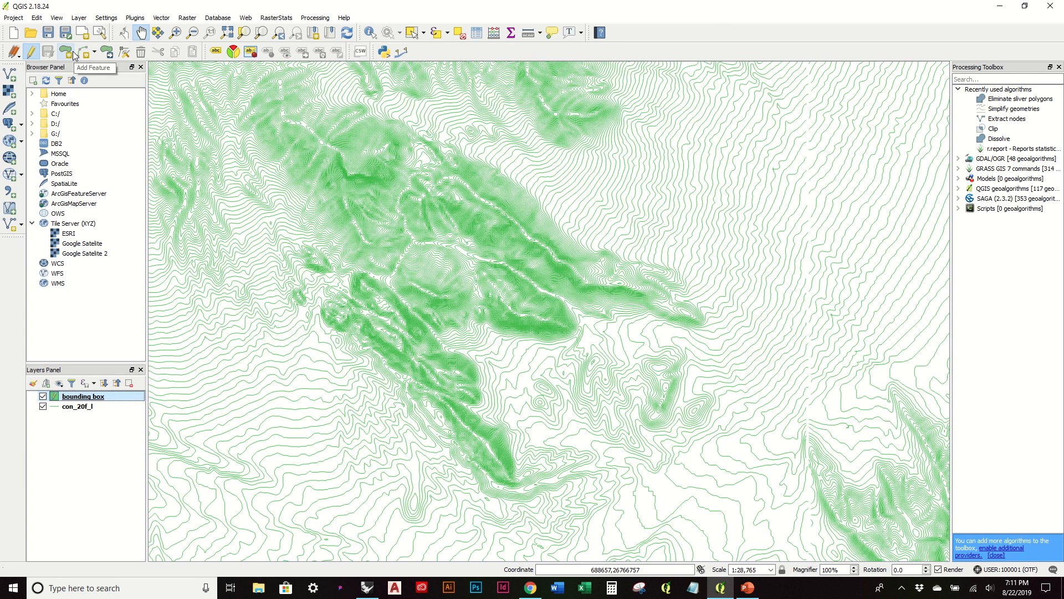
left_click(66, 18)
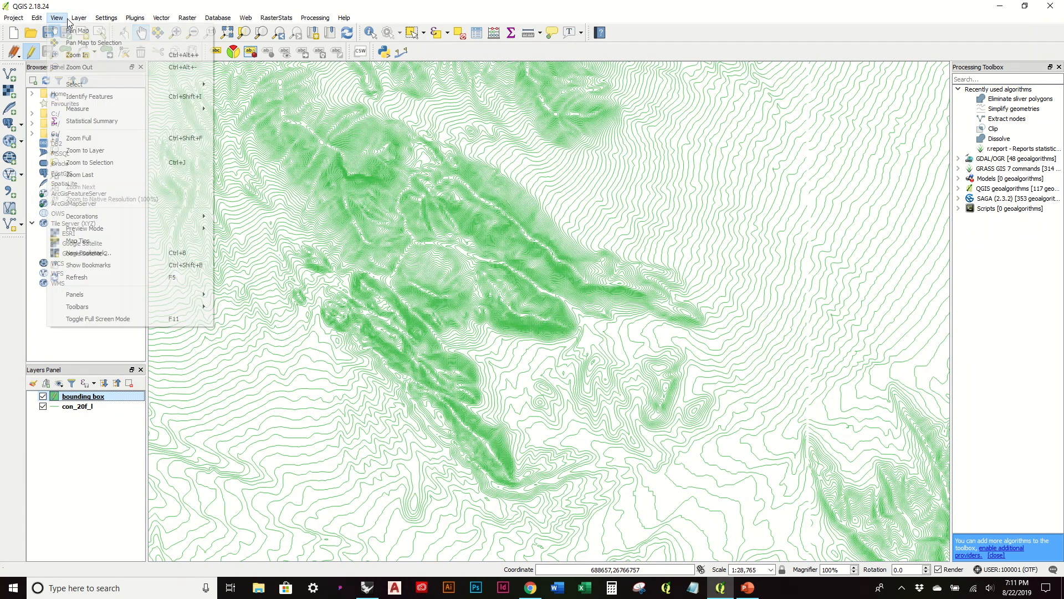
mouse_move(79, 22)
left_click(79, 20)
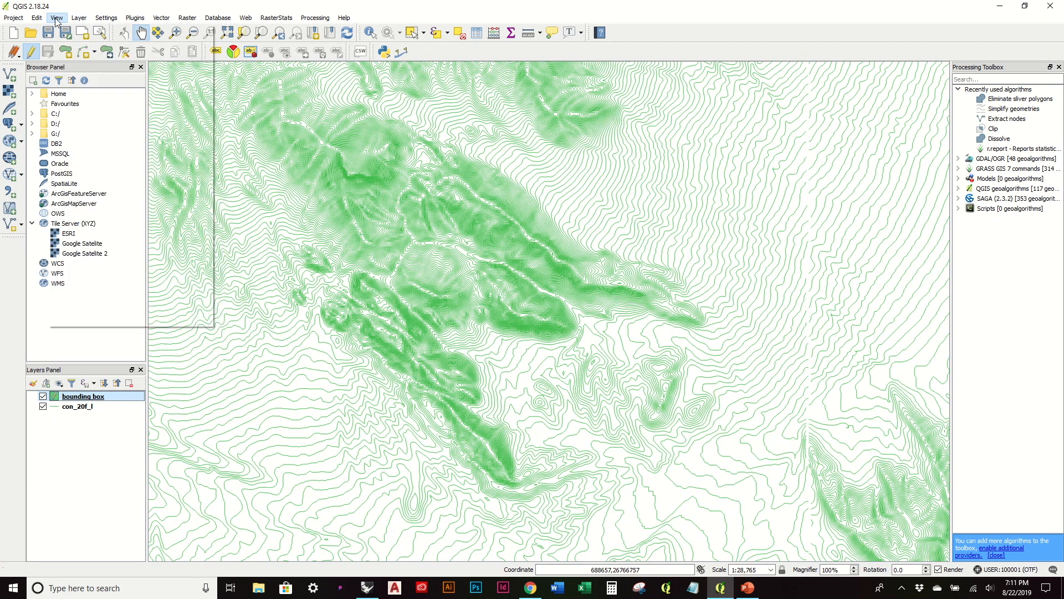
left_click(37, 19)
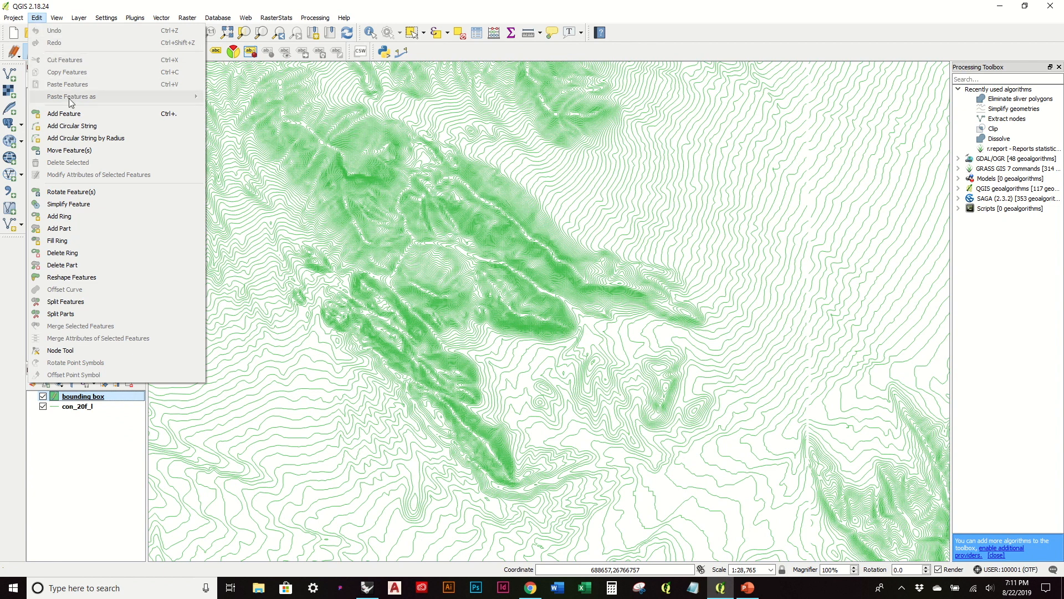
left_click(112, 113)
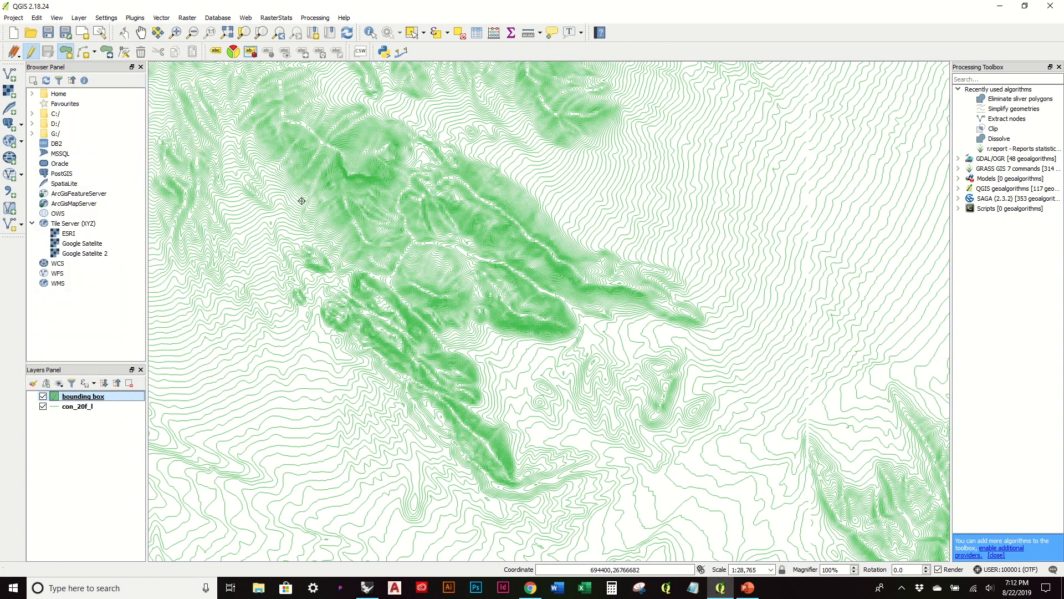
left_click(291, 229)
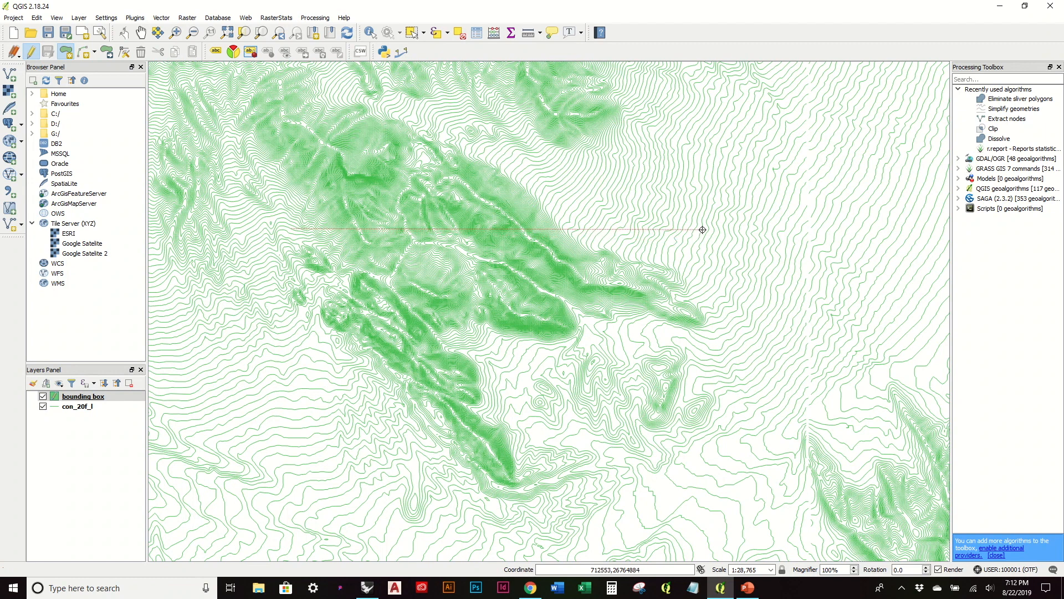
left_click(747, 229)
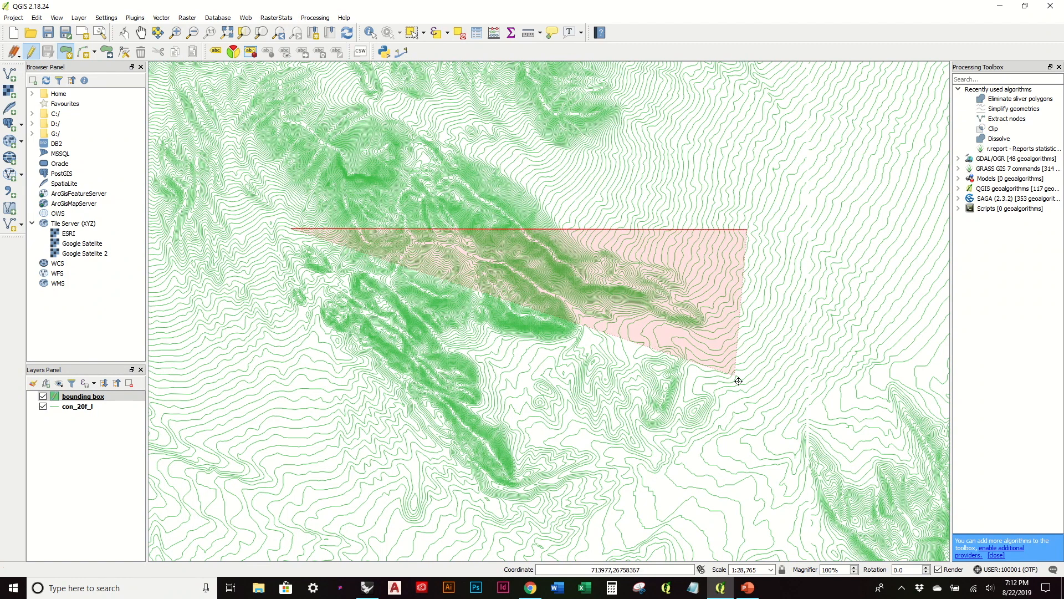
left_click(745, 511)
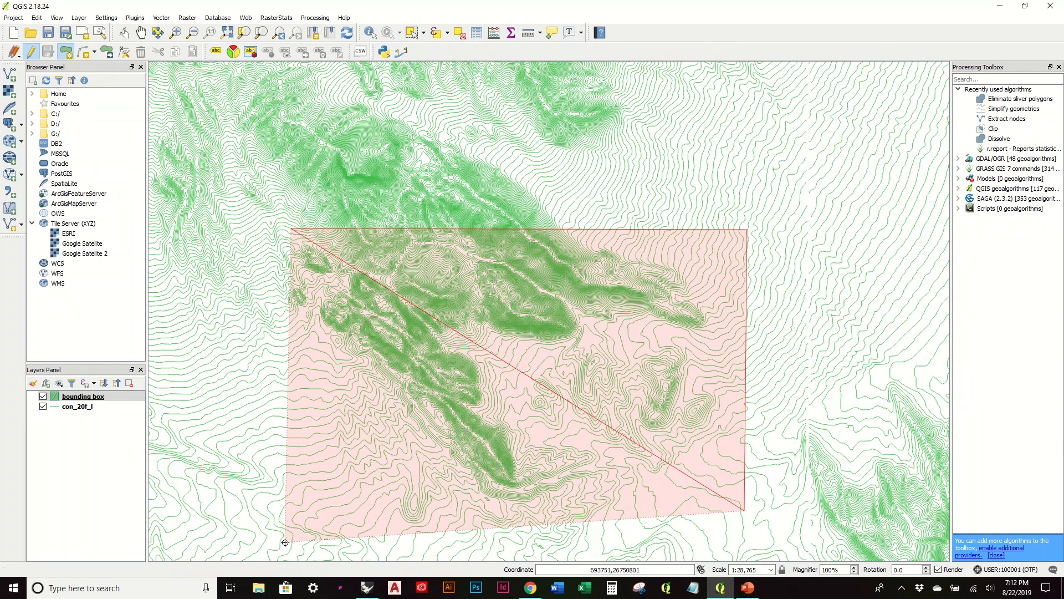
left_click(285, 542)
right_click(284, 542)
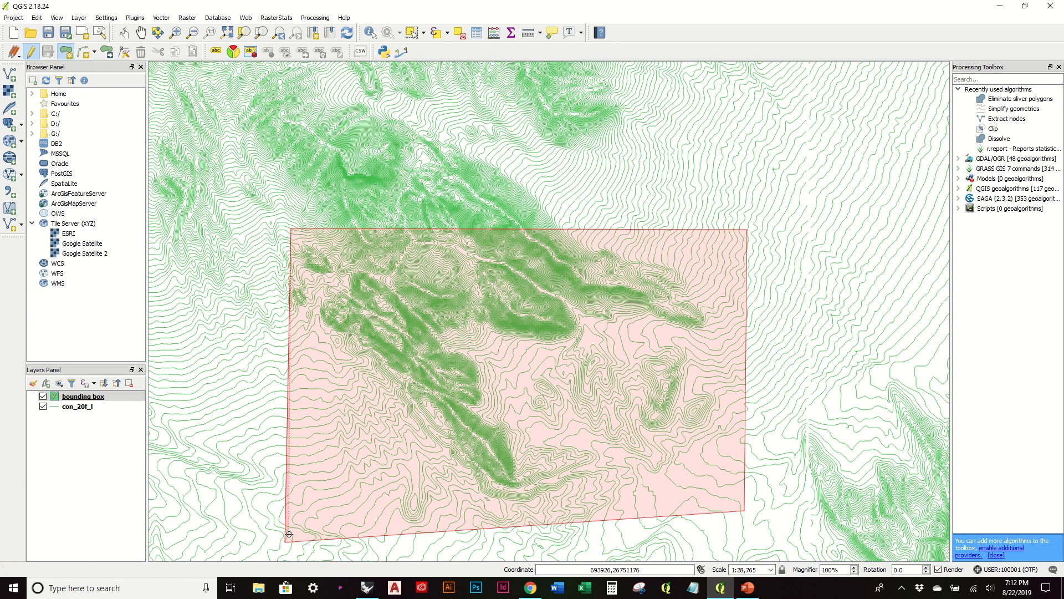
right_click(289, 534)
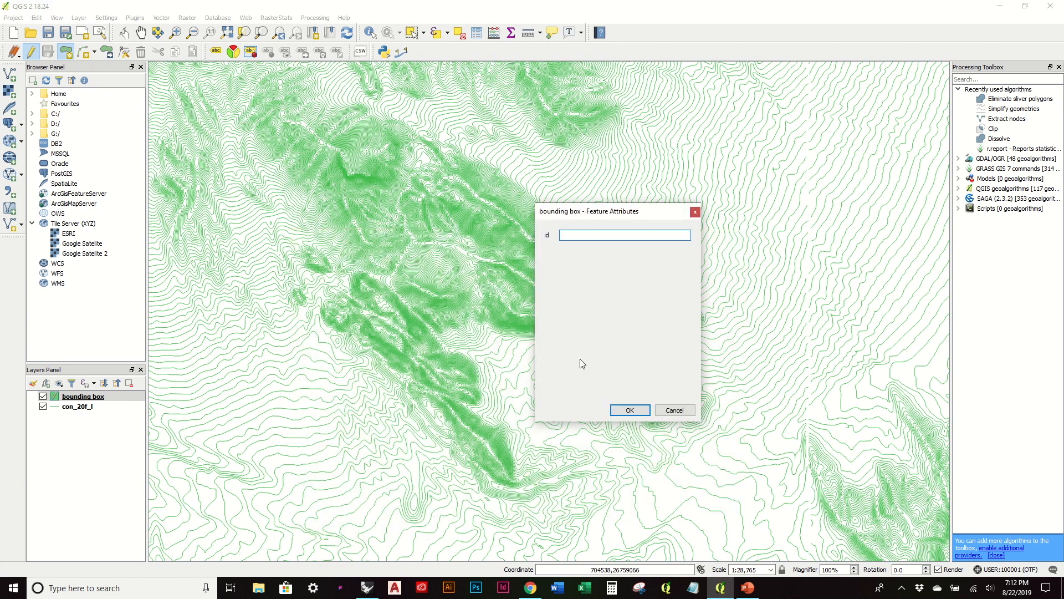
left_click(640, 406)
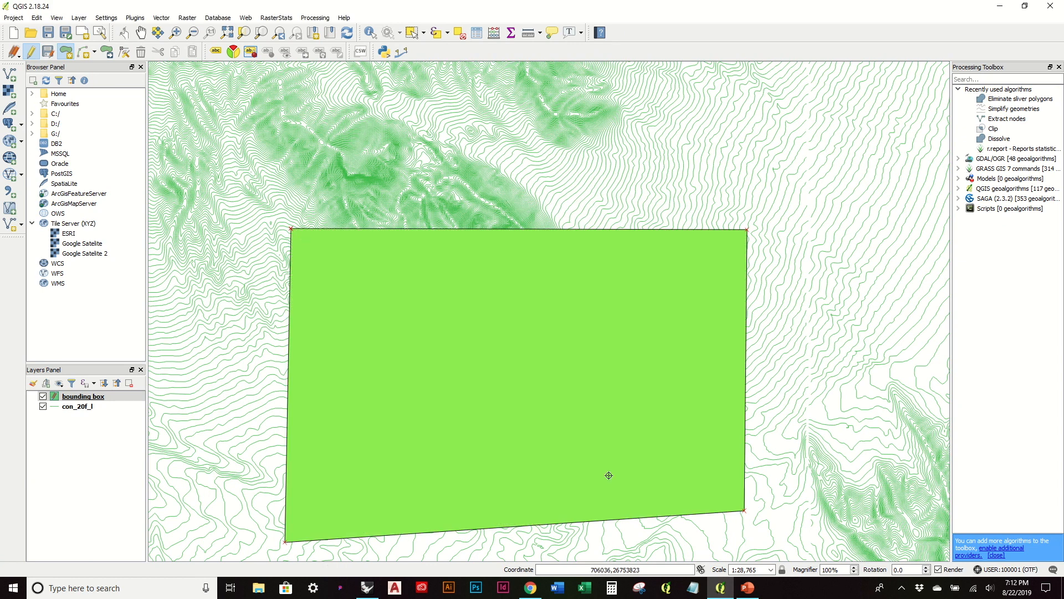
left_click(33, 53)
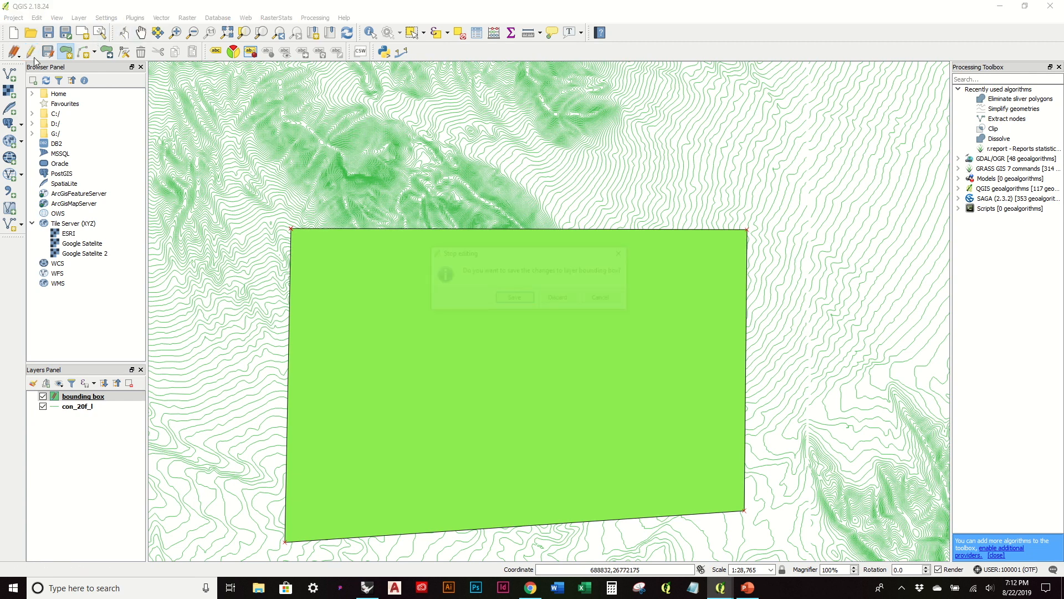
left_click(514, 299)
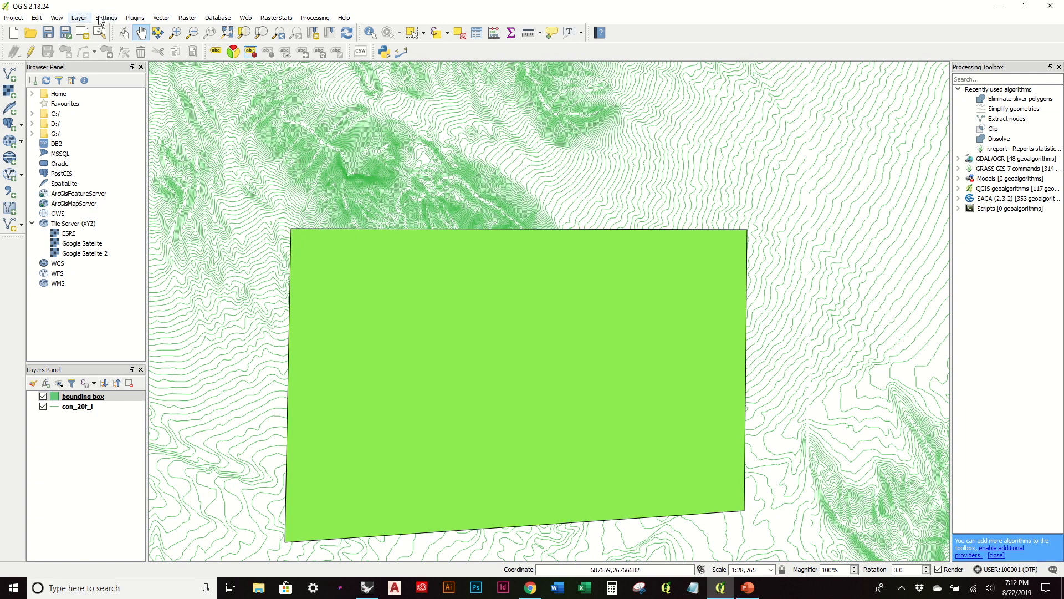
Step: Clip con_20f_l with the bounding box layer into a temporary layer, accepting the CRS mismatch and assigning USER:100001 to the output
left_click(160, 19)
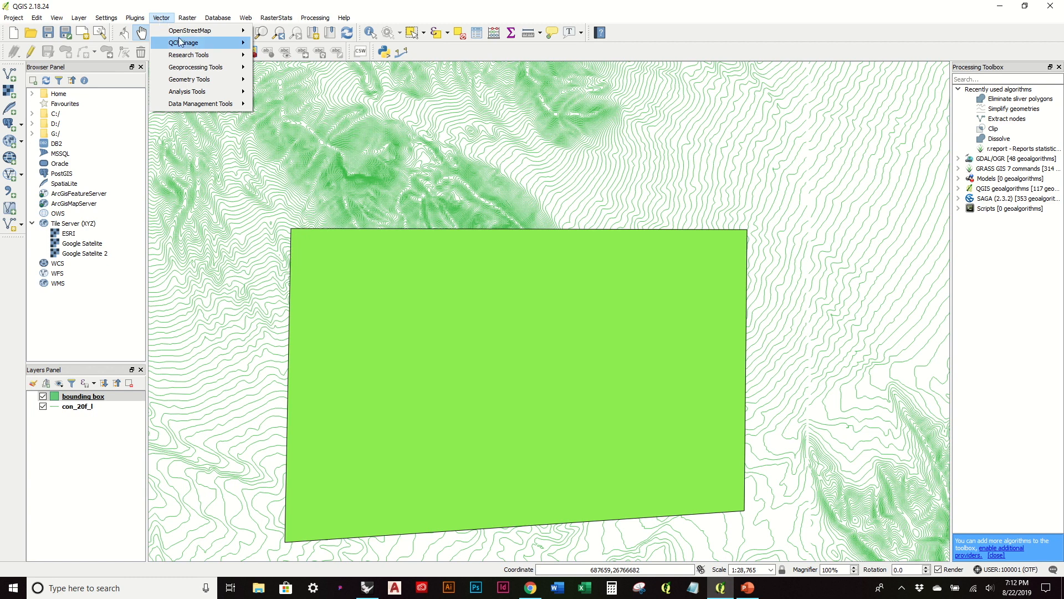
mouse_move(211, 71)
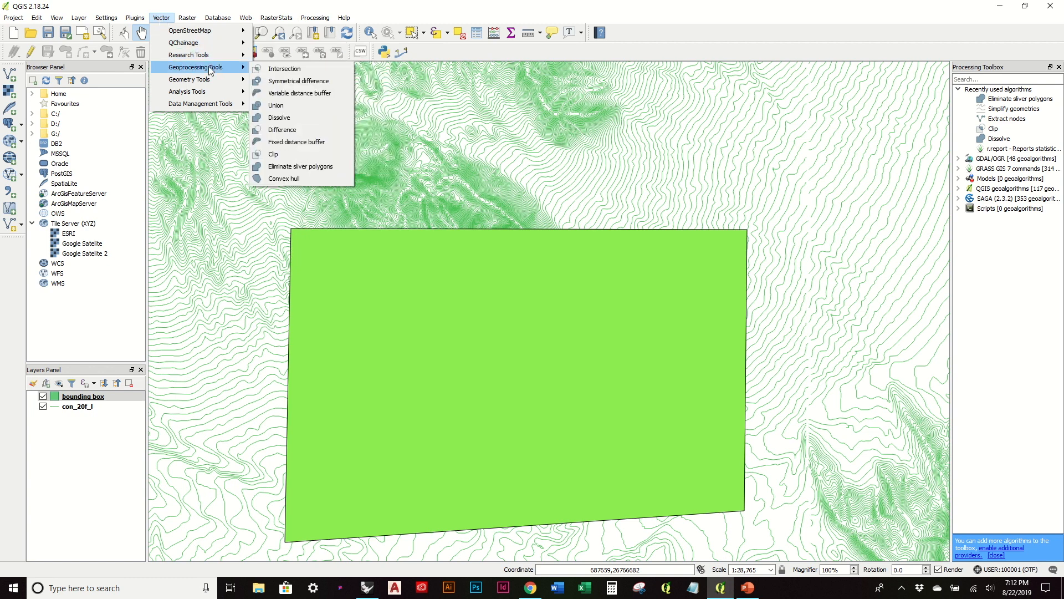
left_click(315, 154)
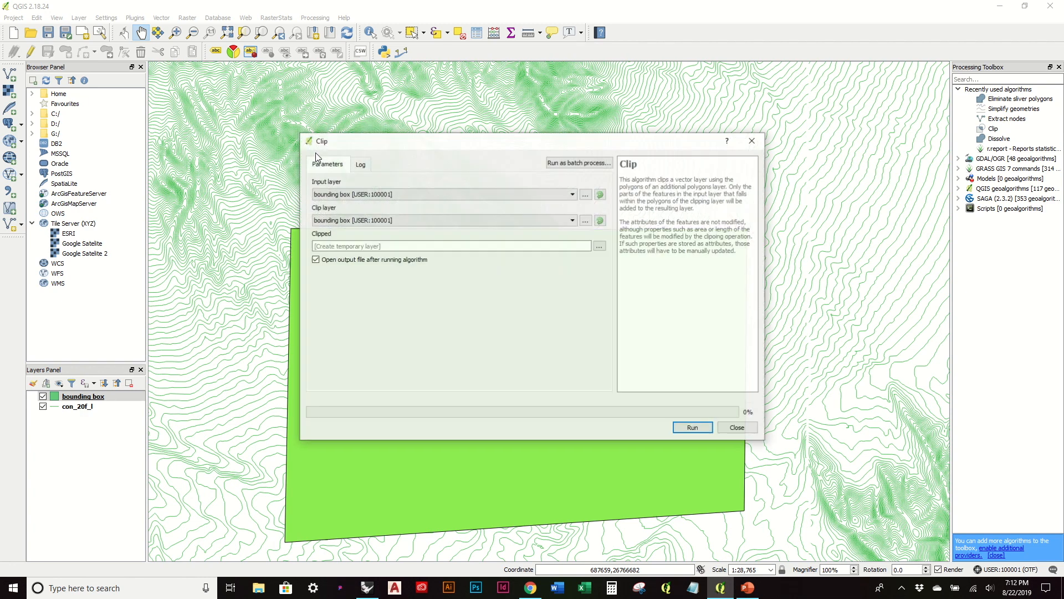
left_click(393, 194)
left_click(390, 206)
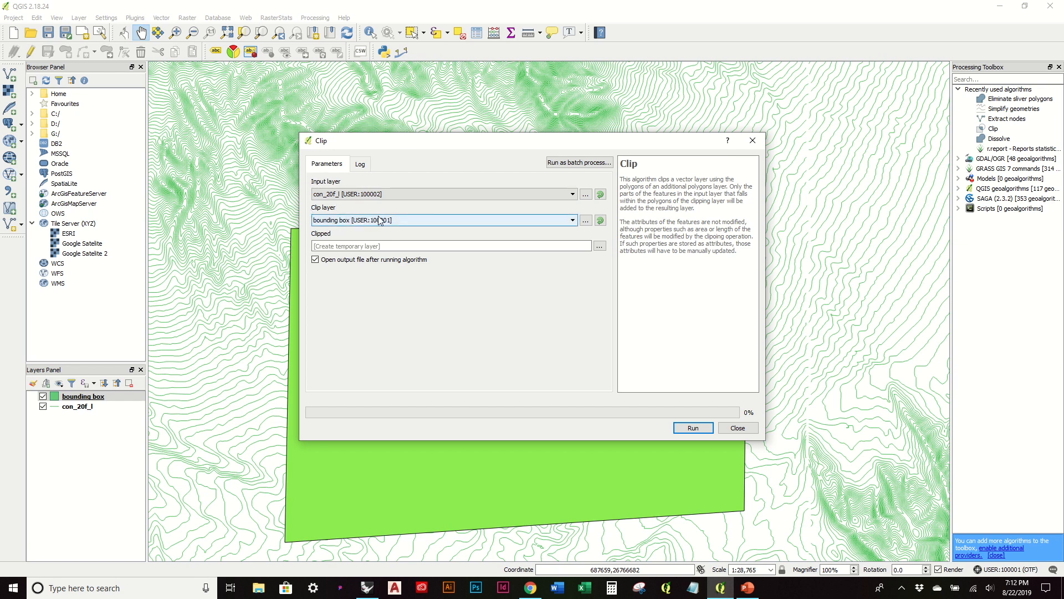
left_click(693, 427)
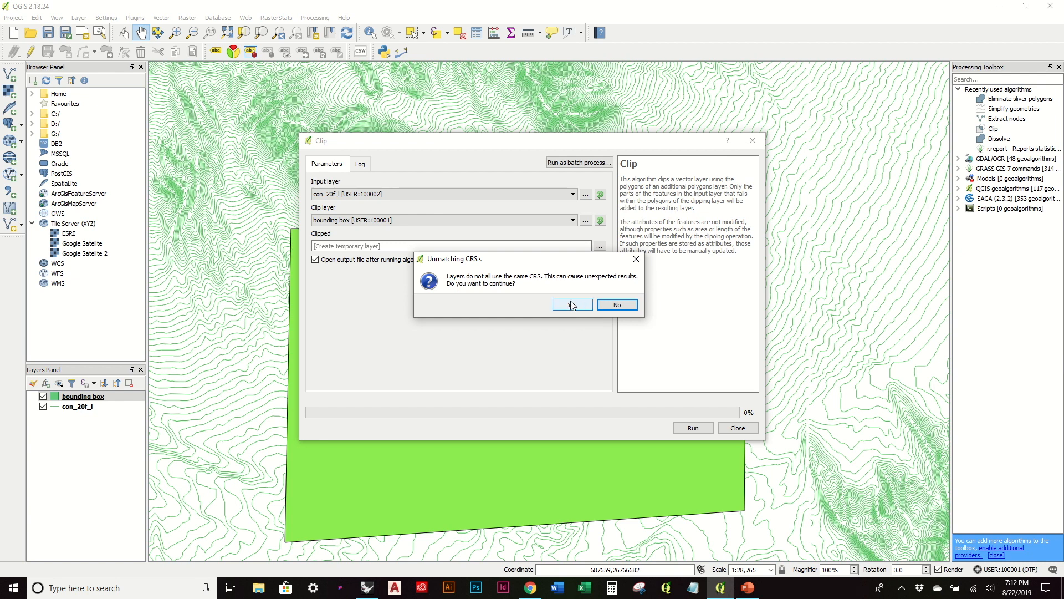
left_click(572, 305)
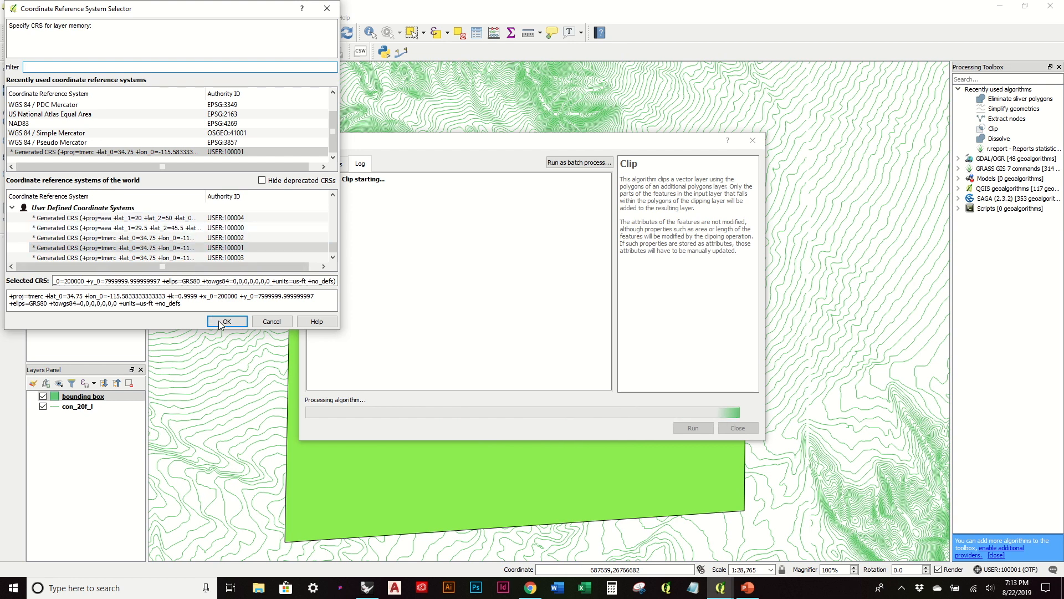
left_click(88, 153)
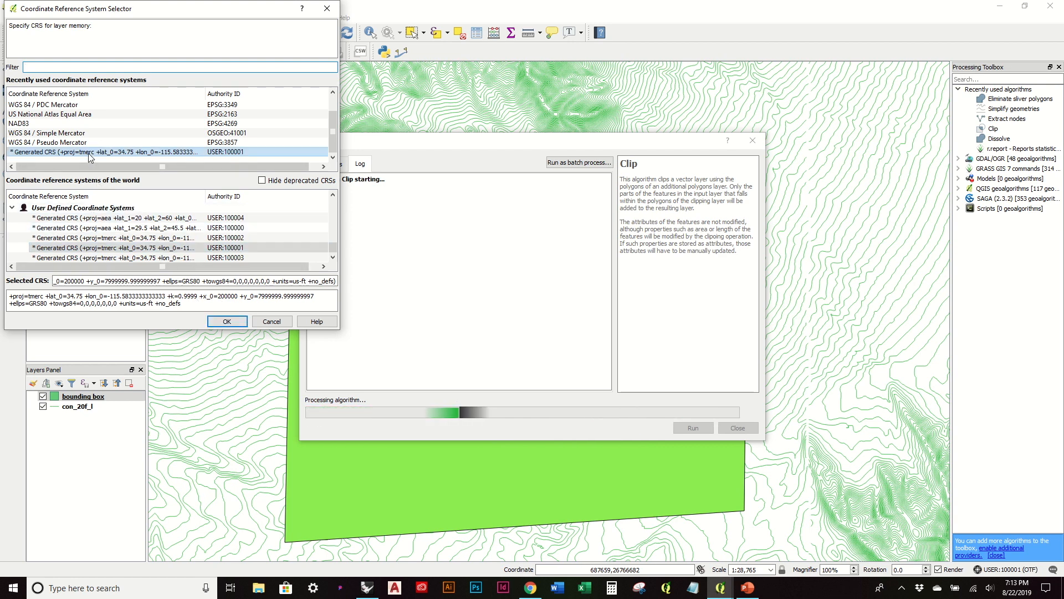
left_click(237, 321)
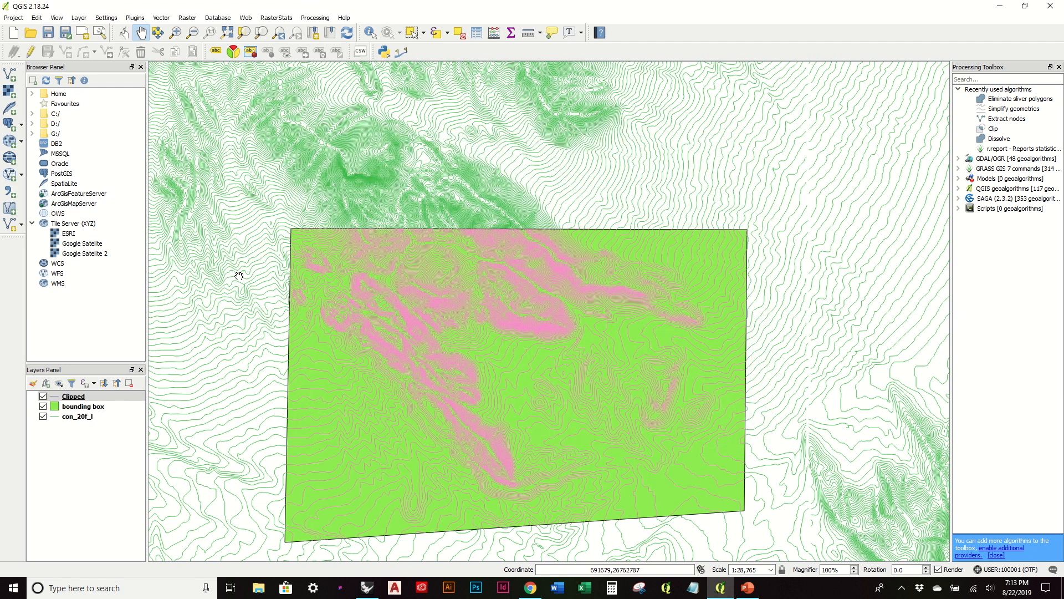
Step: Hide the bounding box and con_20f_l layers so only the clipped contours are shown
left_click(45, 410)
left_click(43, 416)
left_click(42, 406)
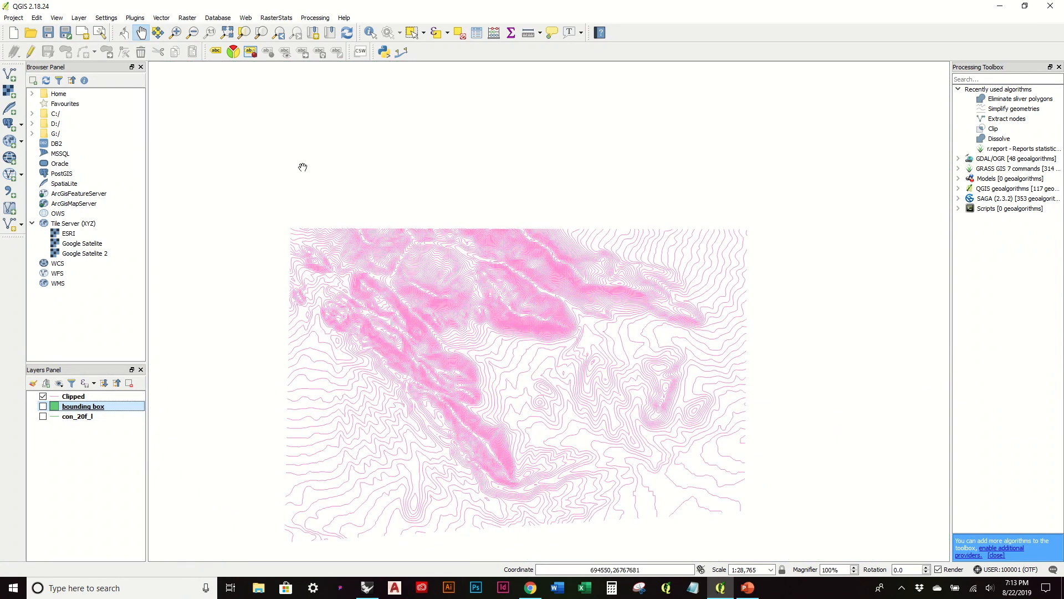
Step: Review the Clipped layer's attribute table, including the CONTOUR and DXF_ELEVAT fields, and close it
left_click(103, 396)
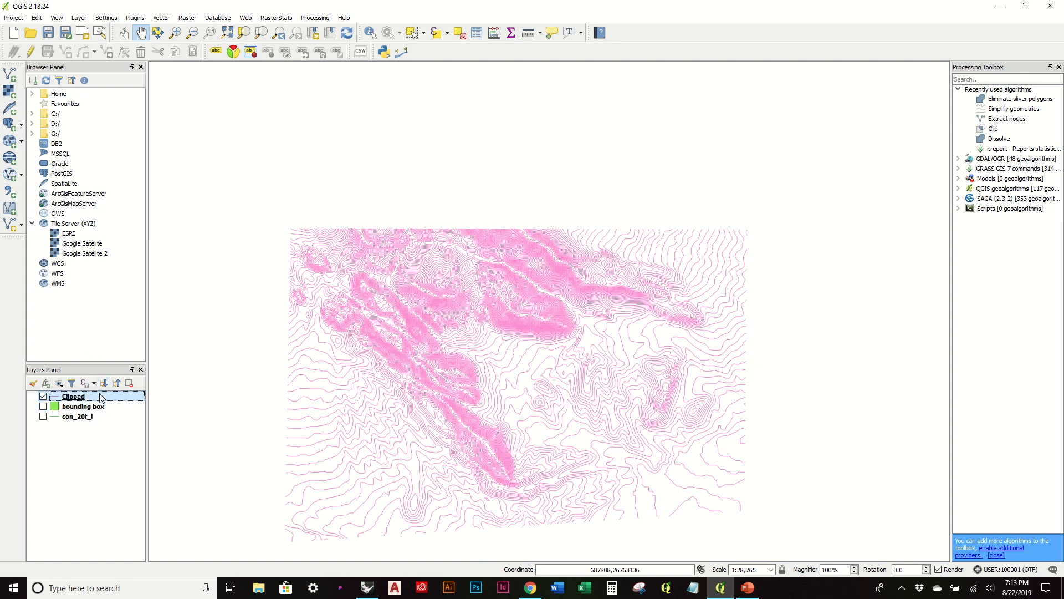
left_click(478, 33)
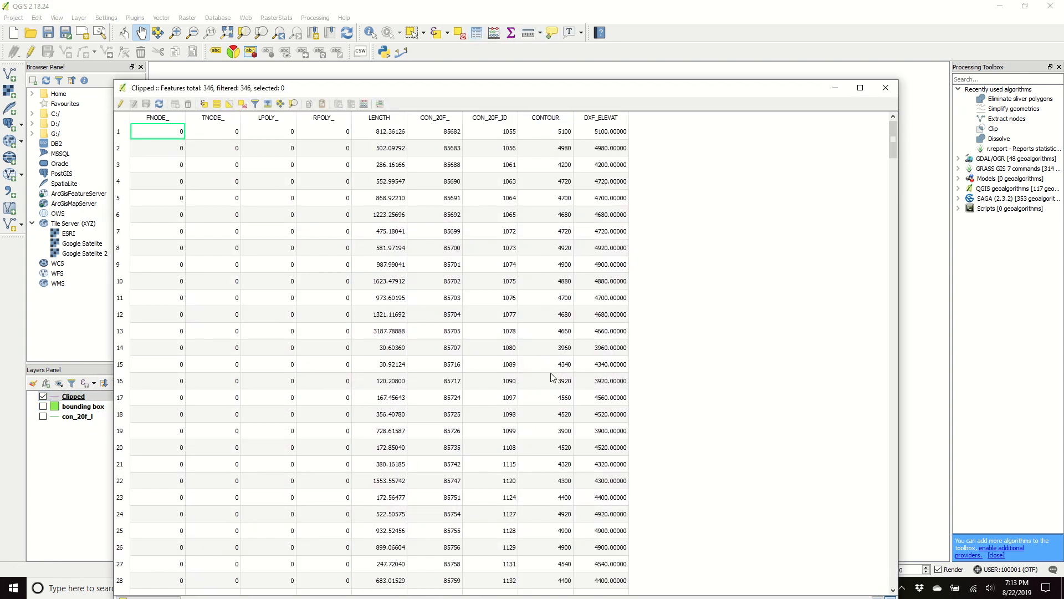
left_click(886, 87)
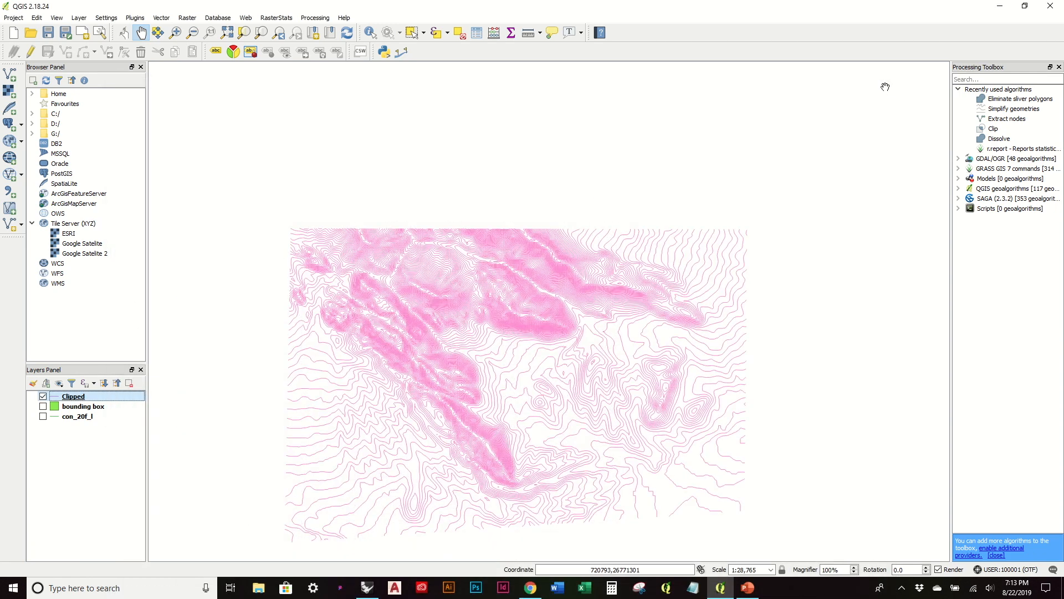
Step: Save the Clipped layer as the ESRI Shapefile "clipped contours_20ft" in the Contours folder, and hide the temporary Clipped layer
right_click(87, 397)
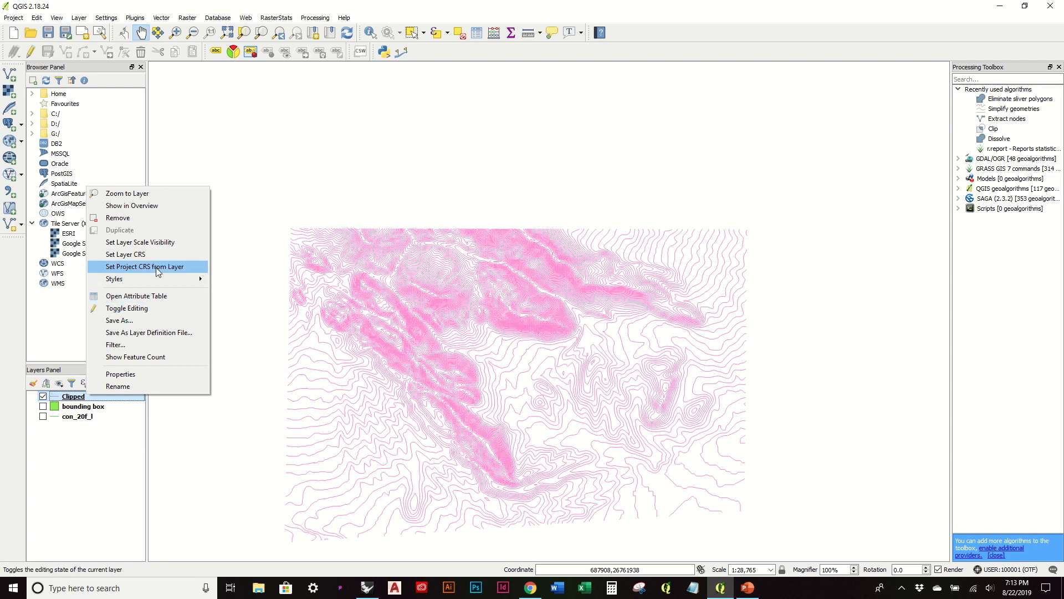
left_click(166, 321)
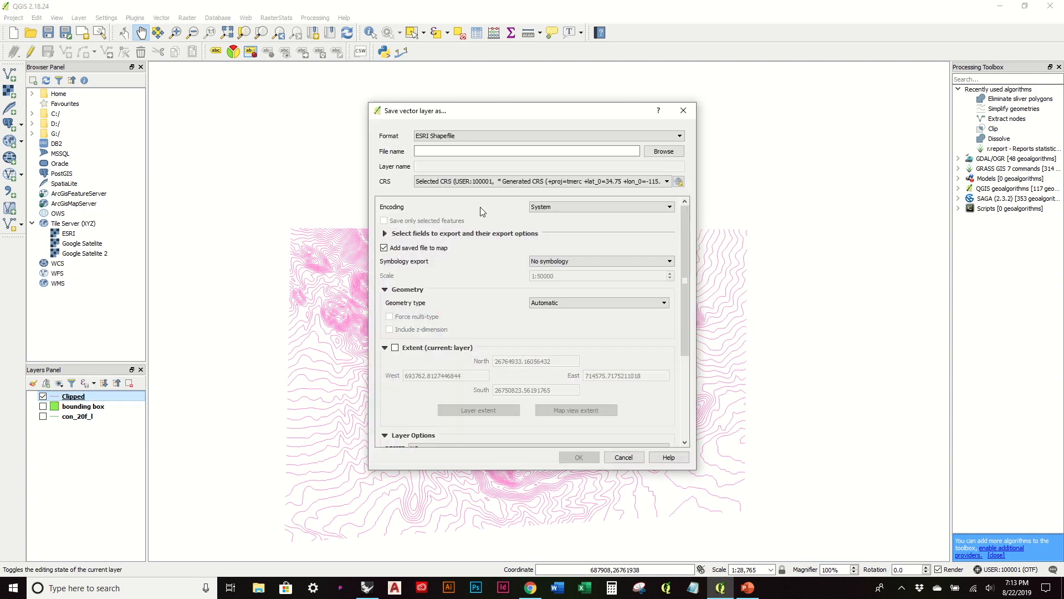
left_click(660, 155)
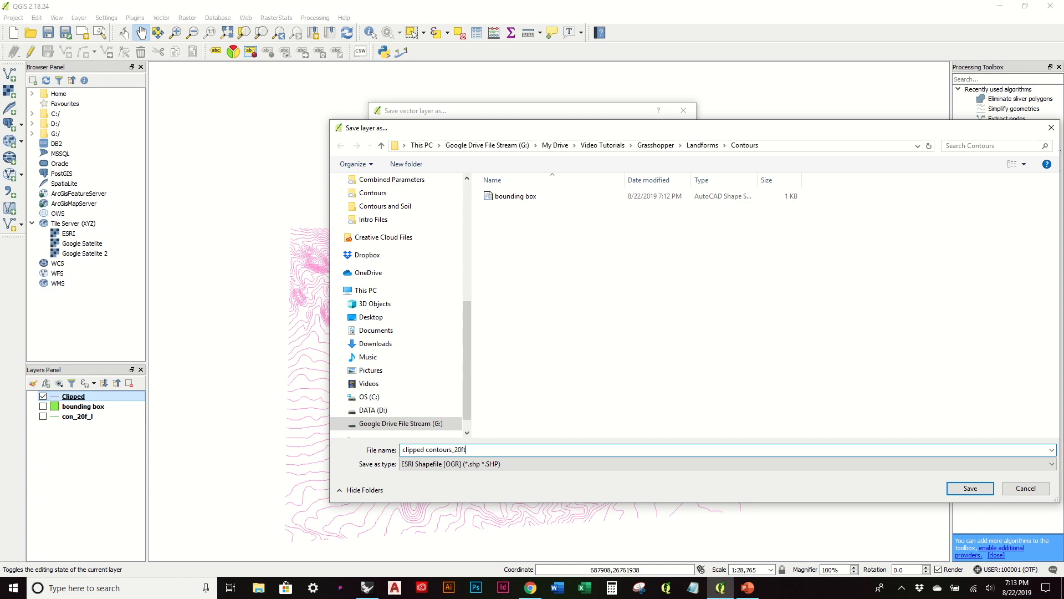
key("Return")
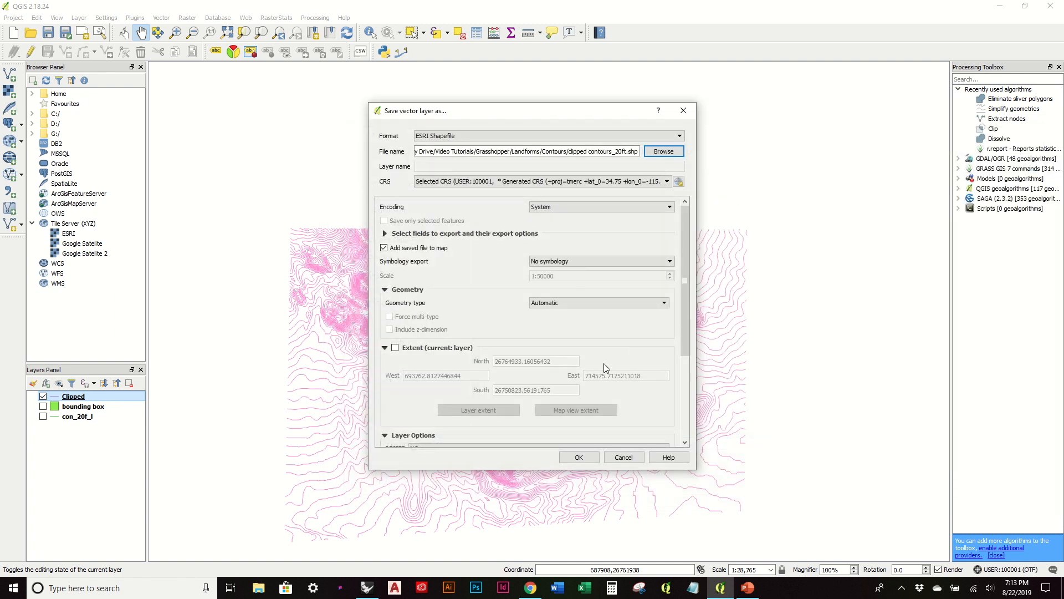
left_click(579, 457)
left_click(43, 406)
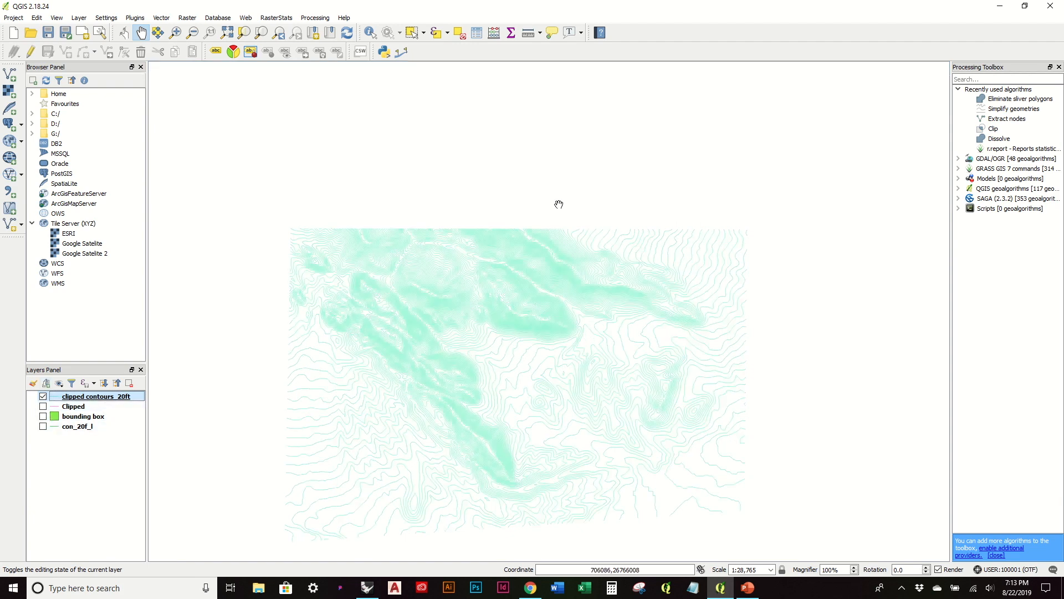
Step: Switch to Rhino with Grasshopper and move the Grasshopper window so that more of its canvas is visible
left_click(368, 588)
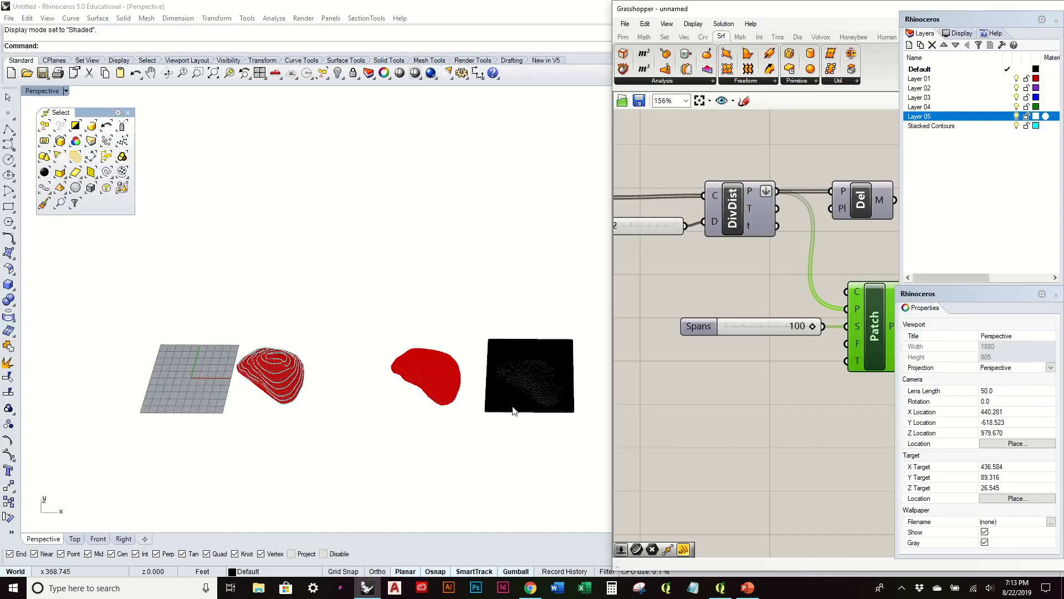
left_click(771, 19)
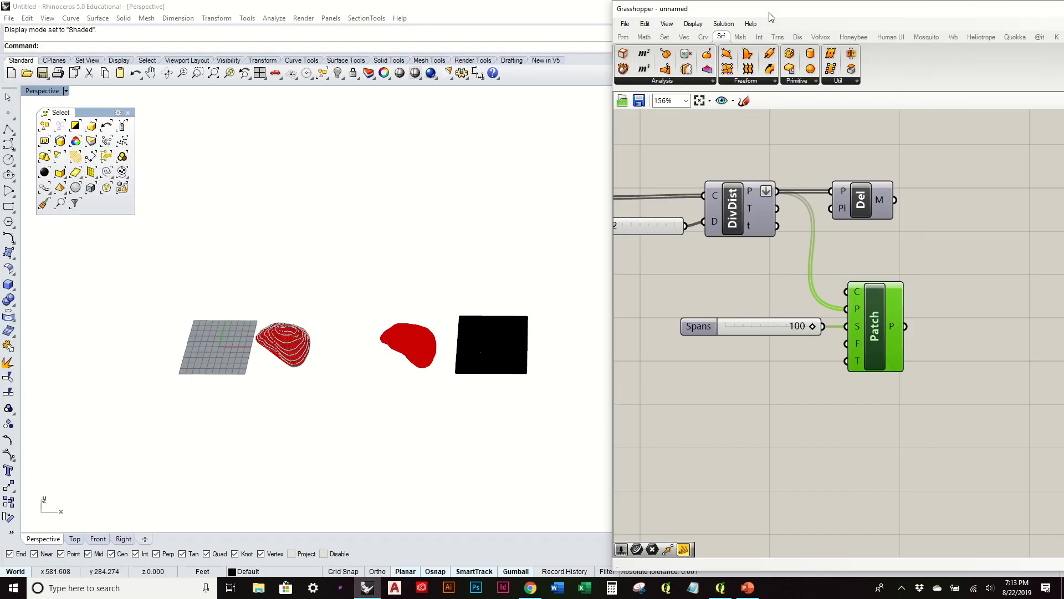
scroll(823, 194, "down", 3)
right_click_drag(821, 197, 753, 235)
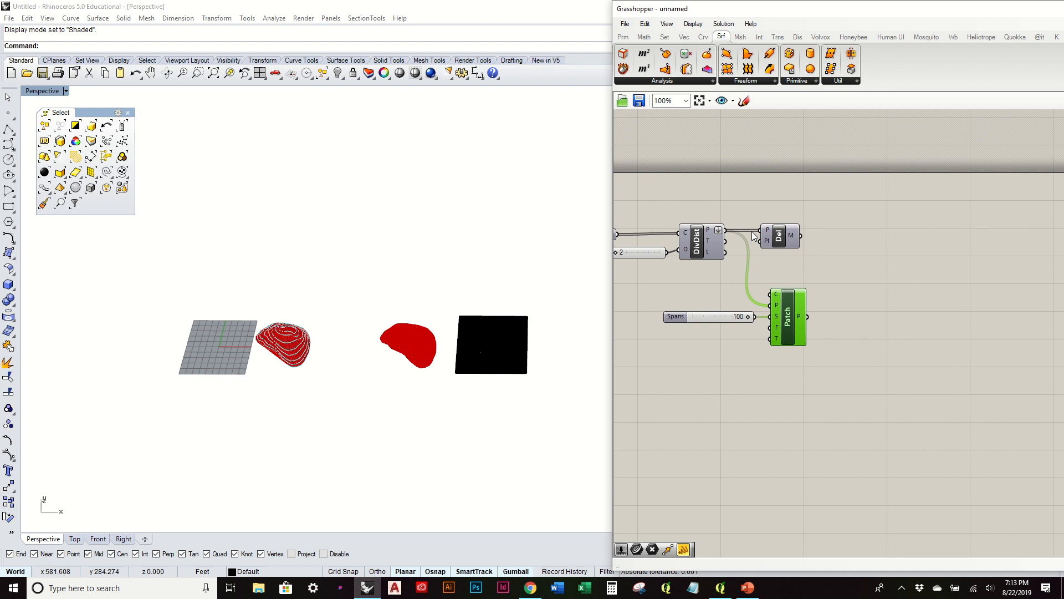
left_click_drag(776, 16, 710, 17)
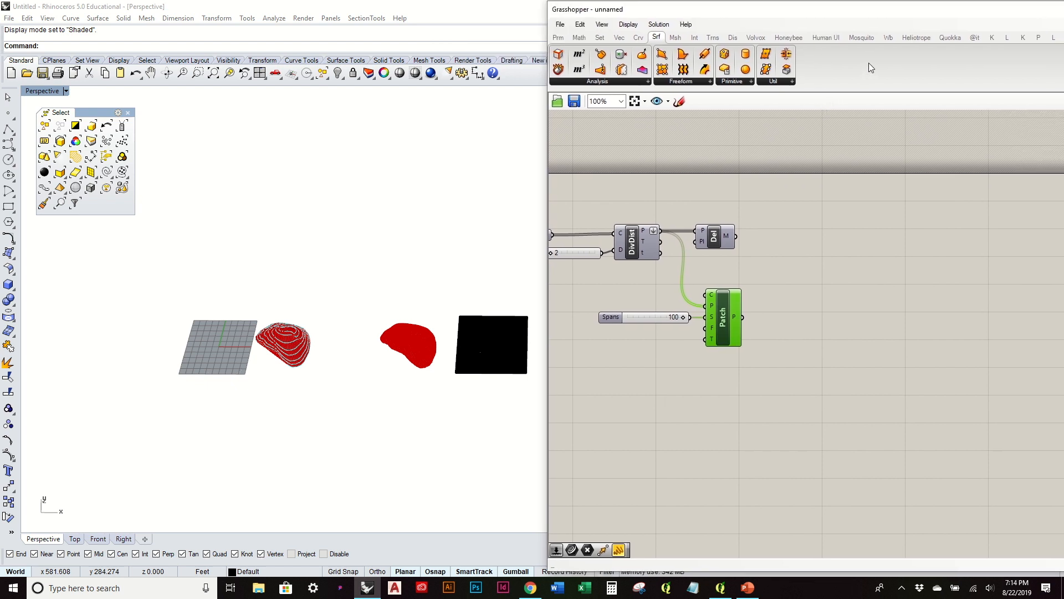
left_click(972, 39)
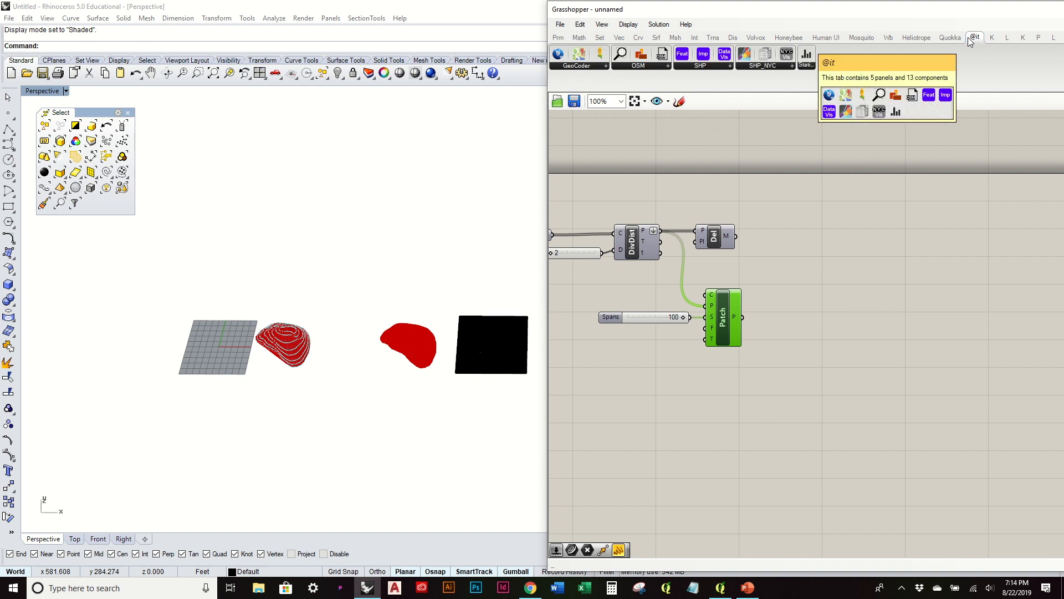
left_click(700, 66)
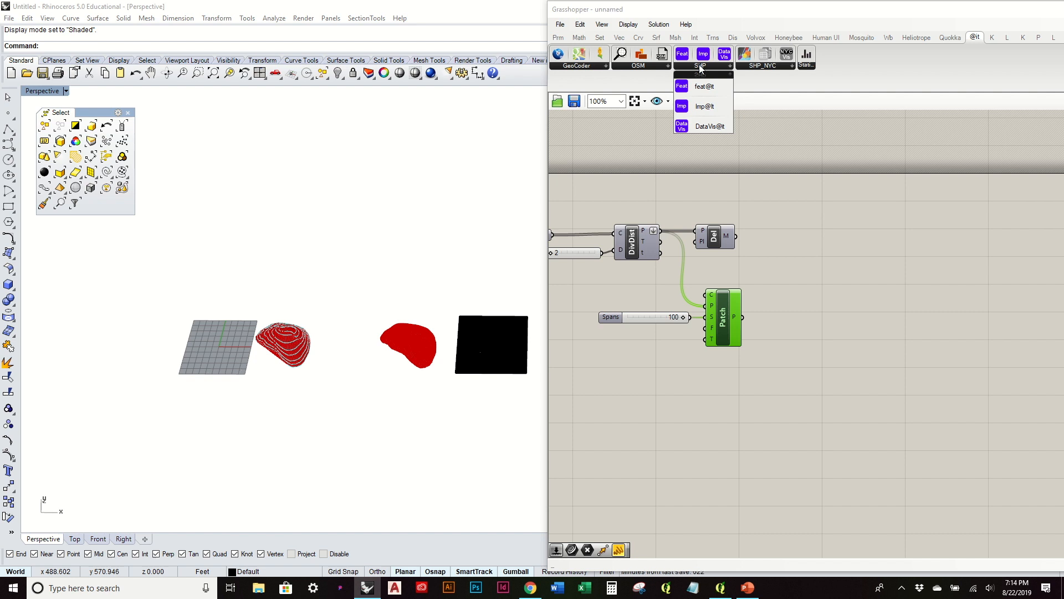
left_click_drag(703, 87, 629, 435)
left_click(721, 409)
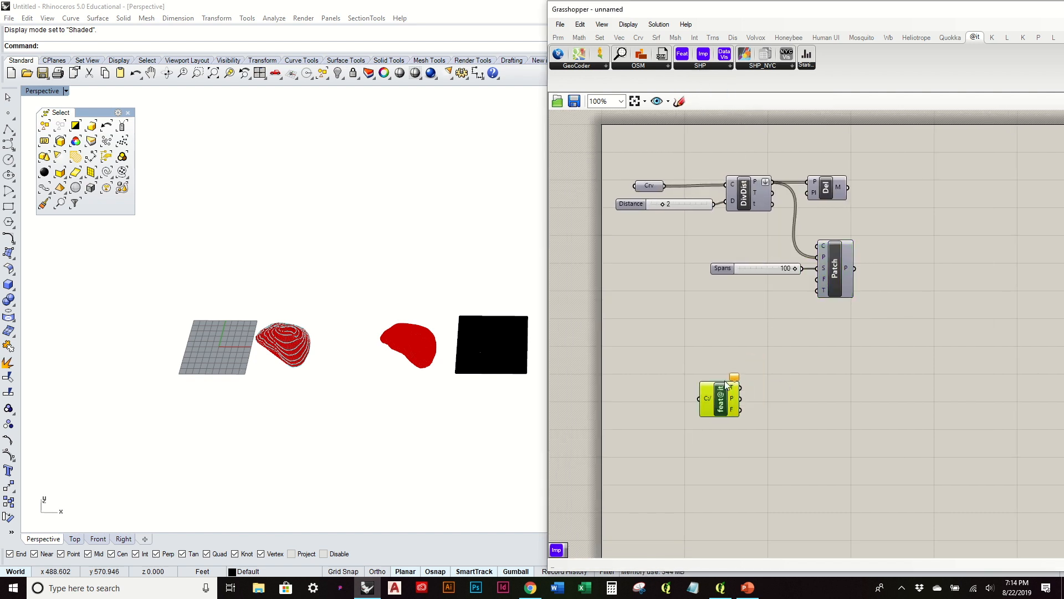
left_click(703, 66)
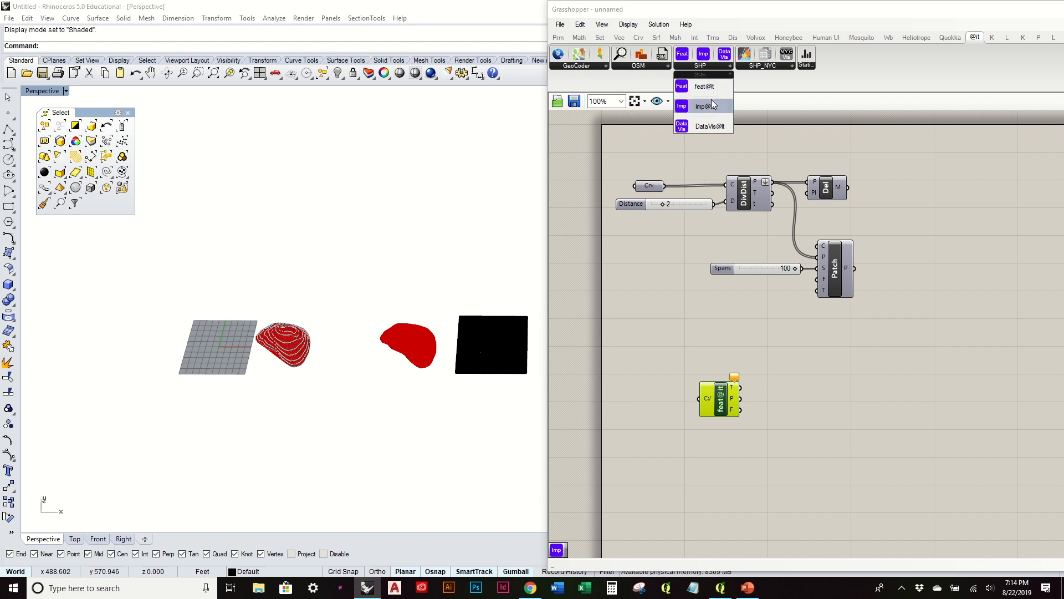
left_click_drag(713, 124, 834, 410)
left_click(842, 415)
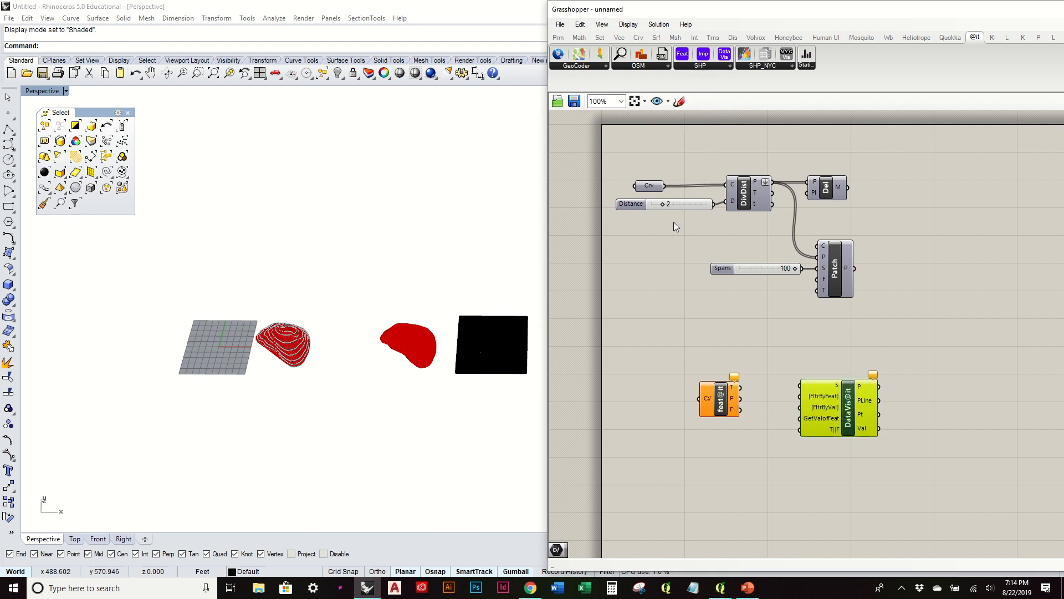
Step: Add a File Path parameter to the canvas beside the feat@it component's input
left_click(559, 37)
left_click(693, 82)
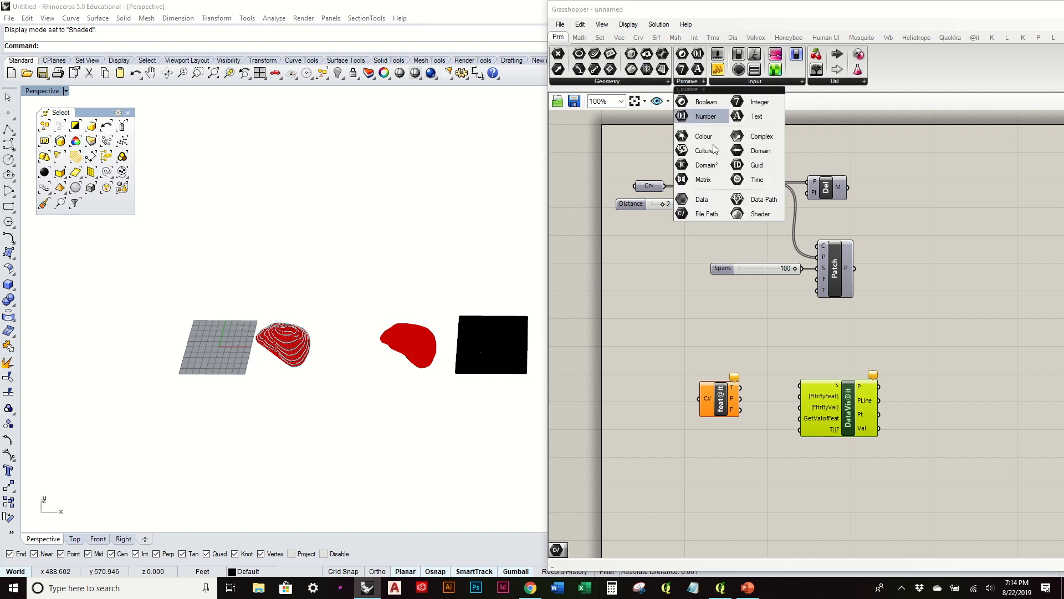
left_click(693, 397)
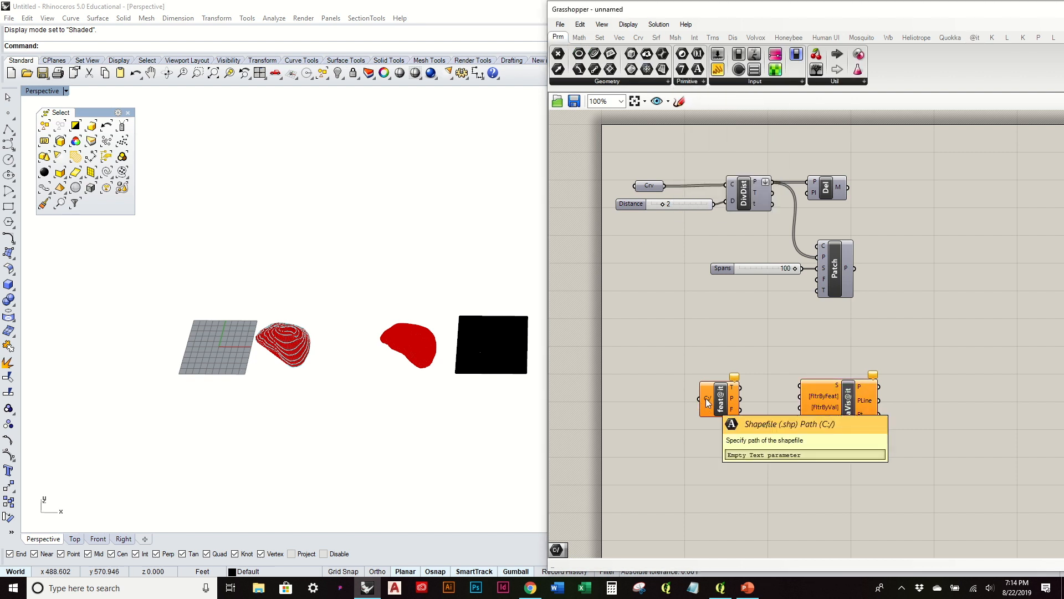
left_click(698, 83)
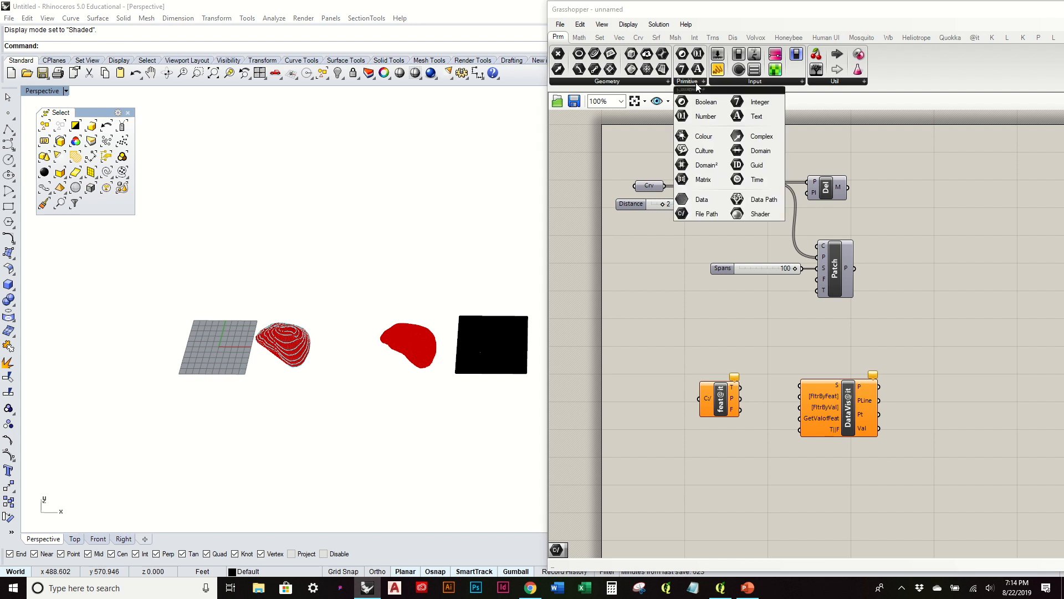
left_click_drag(716, 214, 717, 394)
scroll(667, 406, "up", 2)
left_click(643, 397)
Step: Set the File Path parameter to the single shapefile "clipped contours_20ft" in the Contours folder
right_click(643, 398)
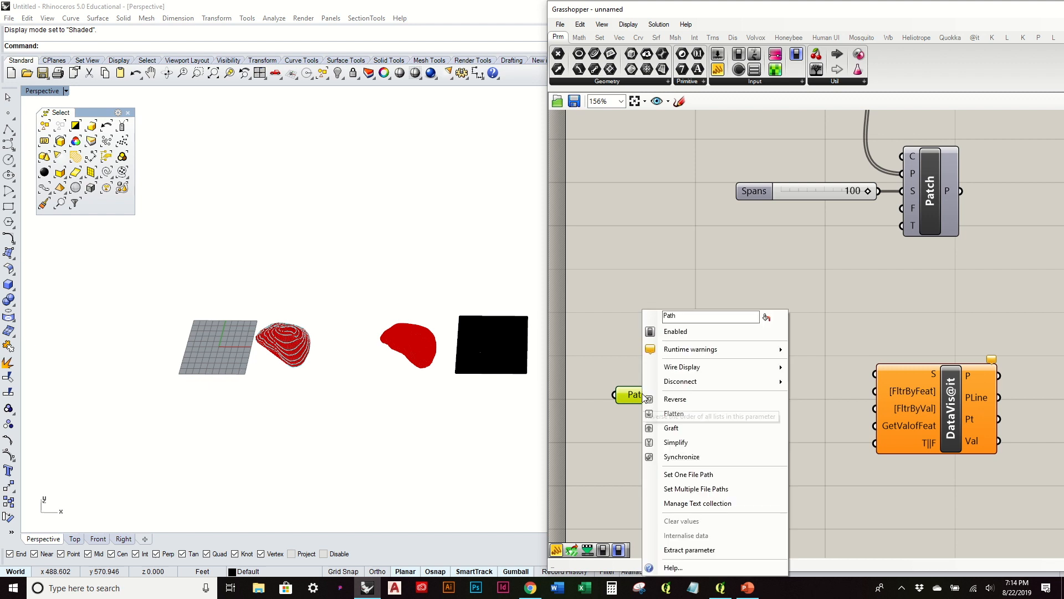
left_click(724, 471)
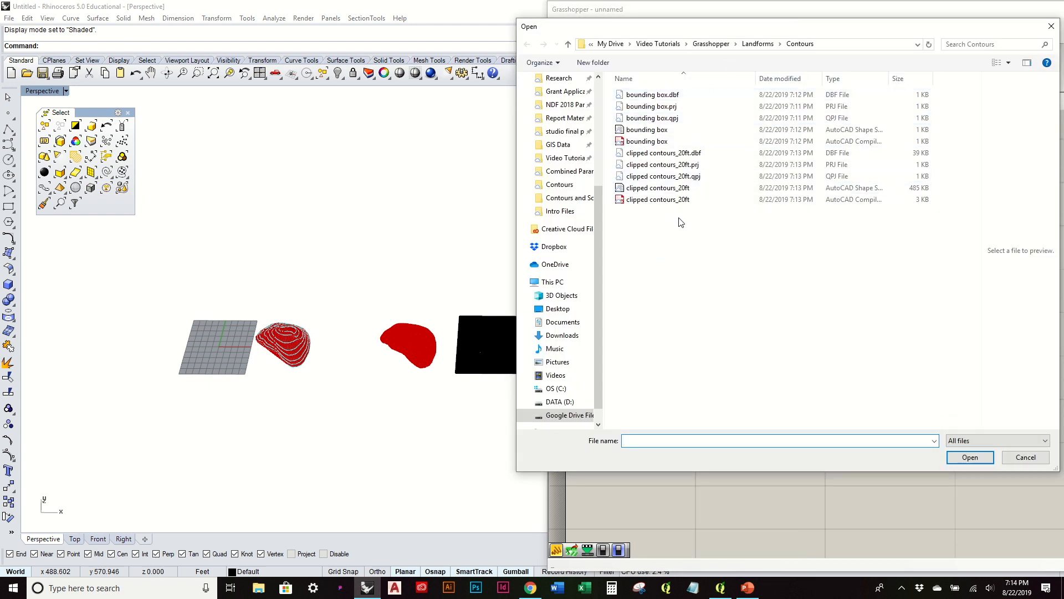
left_click(670, 191)
left_click_drag(890, 80, 903, 99)
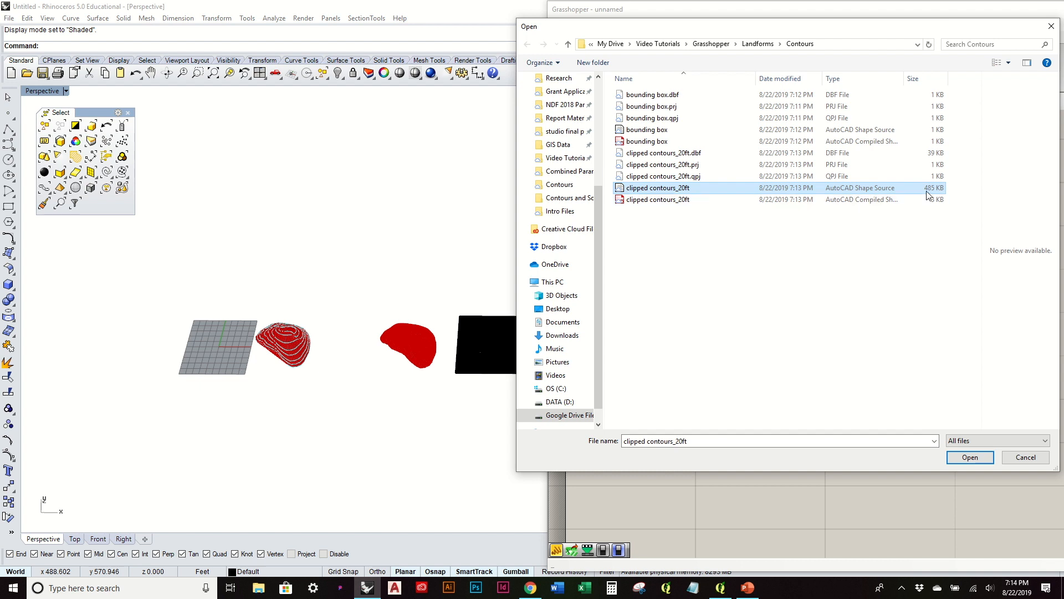
left_click(981, 461)
Step: Connect the Path parameter to feat@it's C:/ input and feat@it's T output to DataVis@it's S input
left_click(828, 315)
right_click_drag(828, 315, 738, 282)
left_click_drag(685, 345, 774, 339)
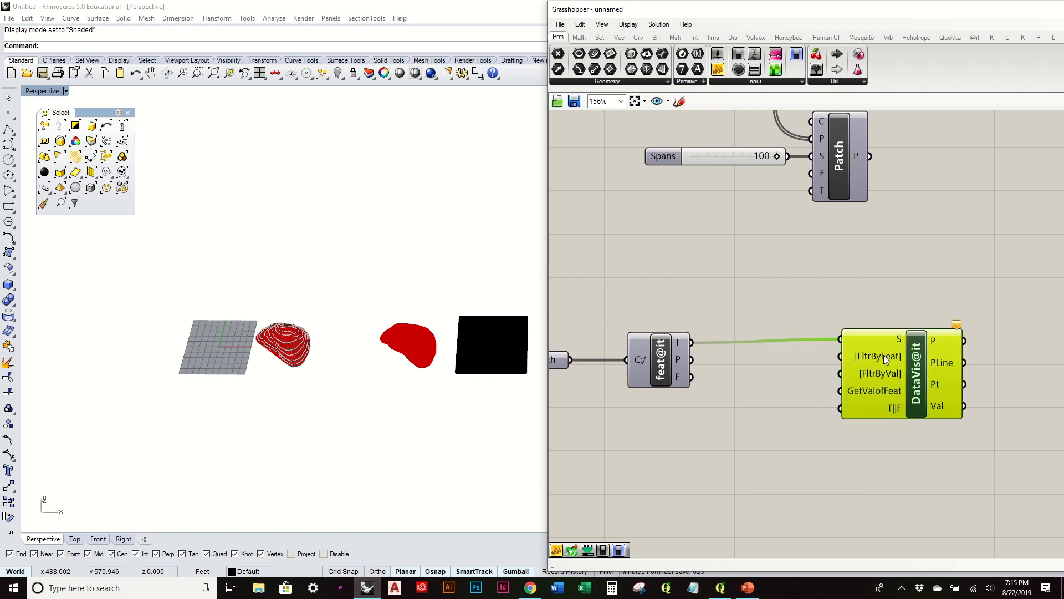
right_click_drag(827, 363, 870, 337)
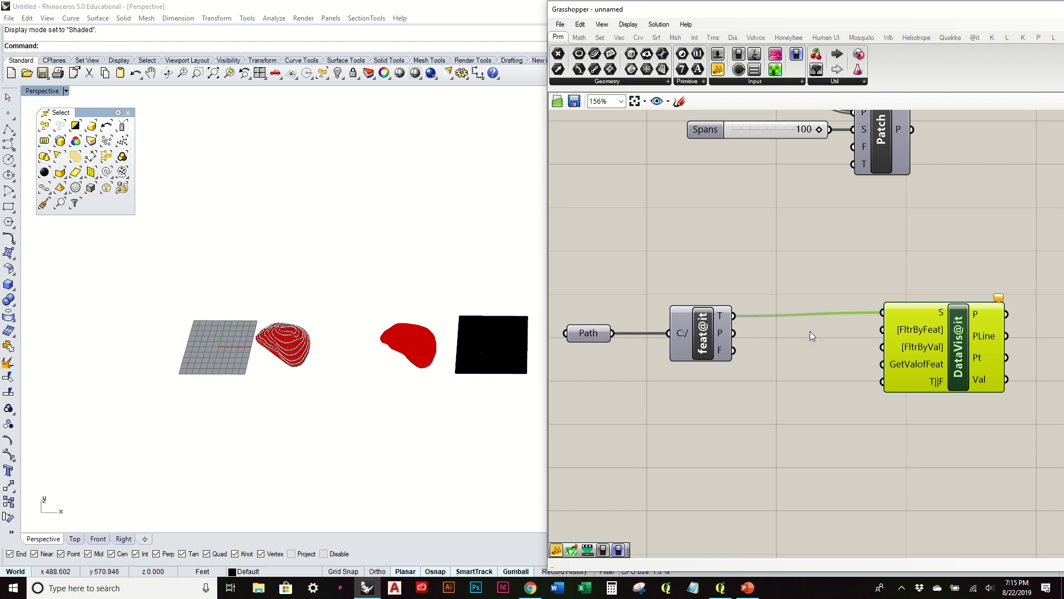
Step: Read the shapefile's indexed field names in a temporary panel wired to feat@it's F output, and delete the panel
mouse_move(728, 354)
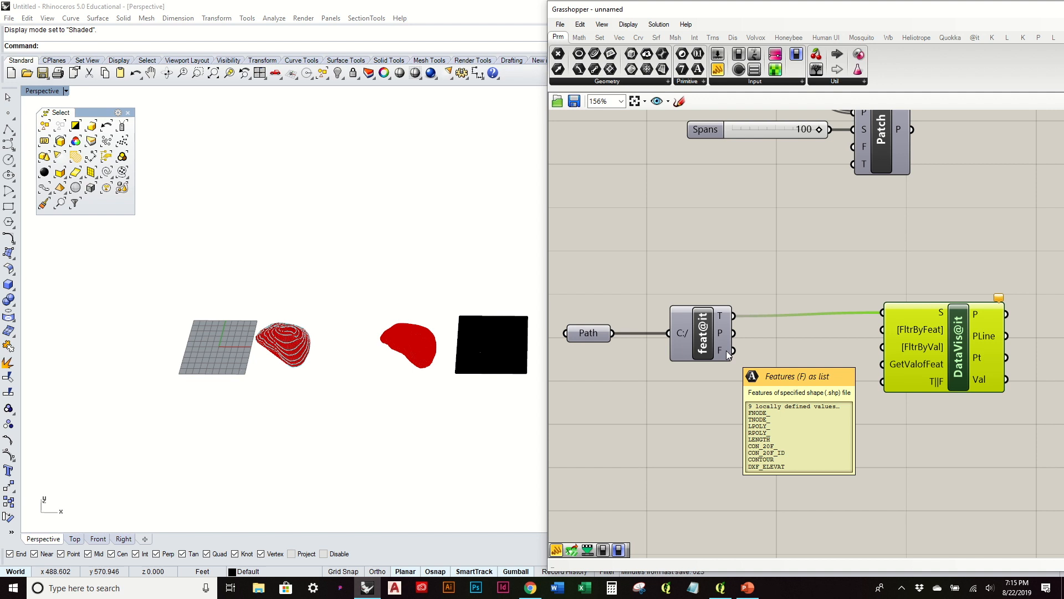
left_click_drag(728, 72, 825, 405)
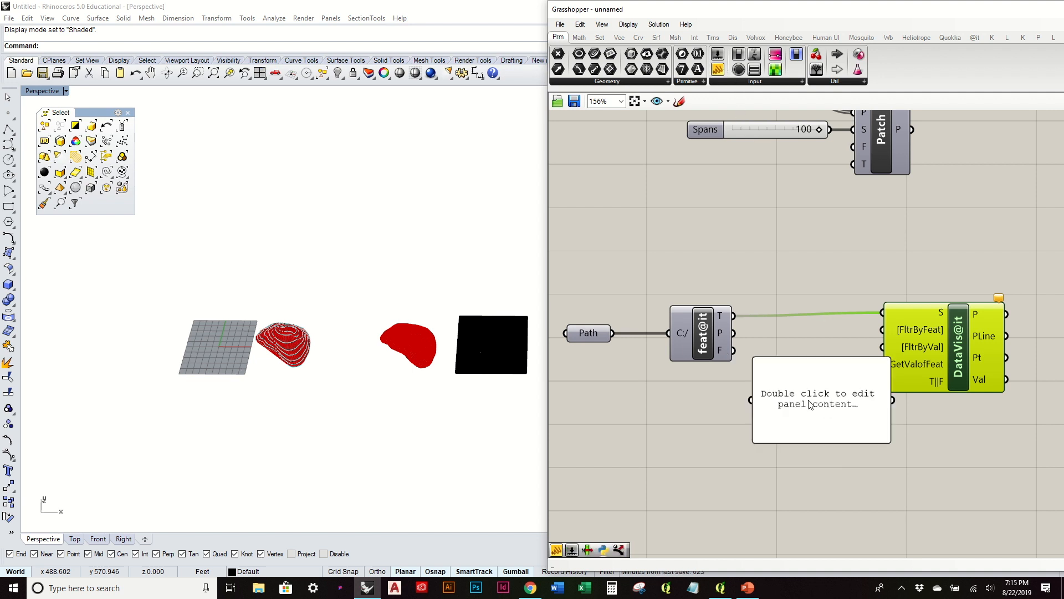
left_click_drag(746, 386, 751, 397)
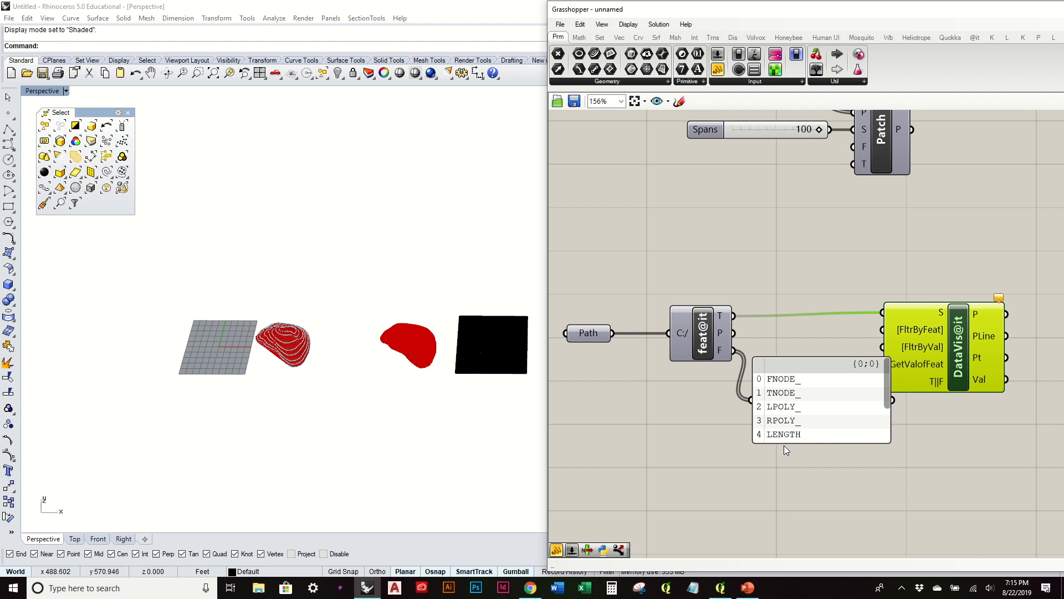
left_click_drag(785, 443, 787, 534)
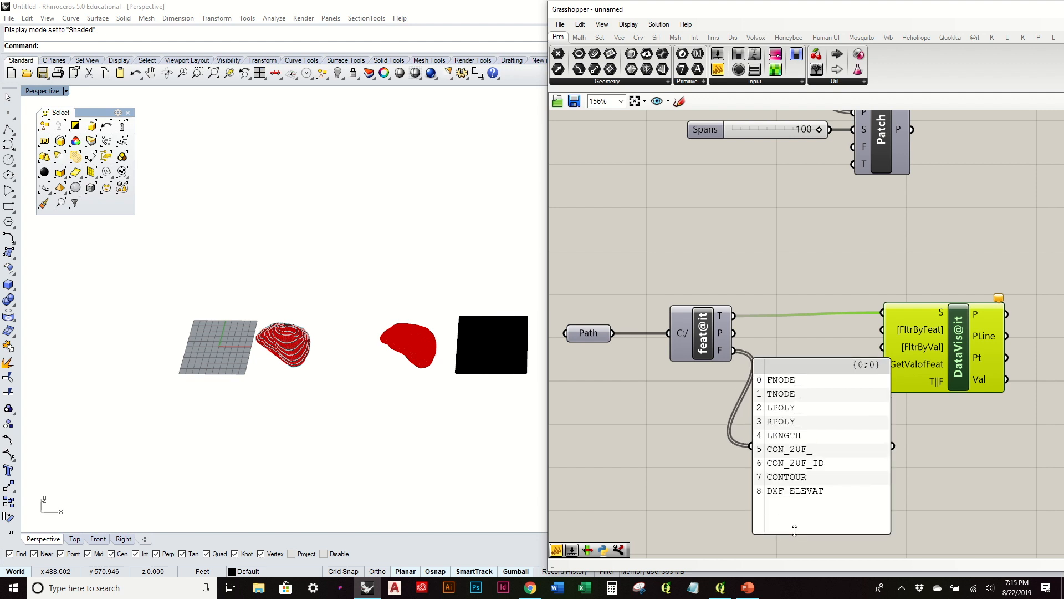
left_click(816, 476)
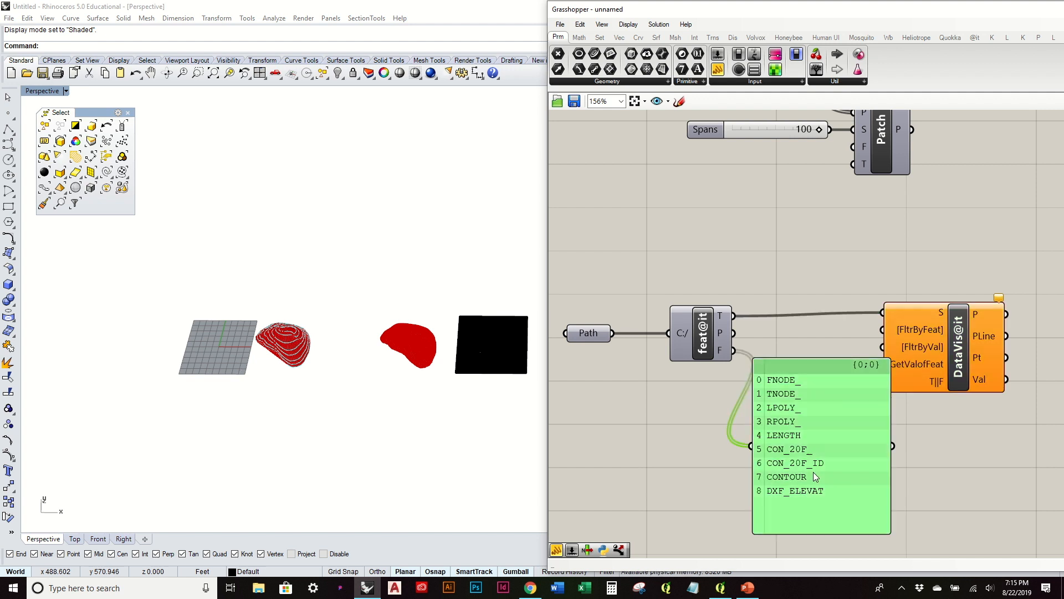
key("Delete")
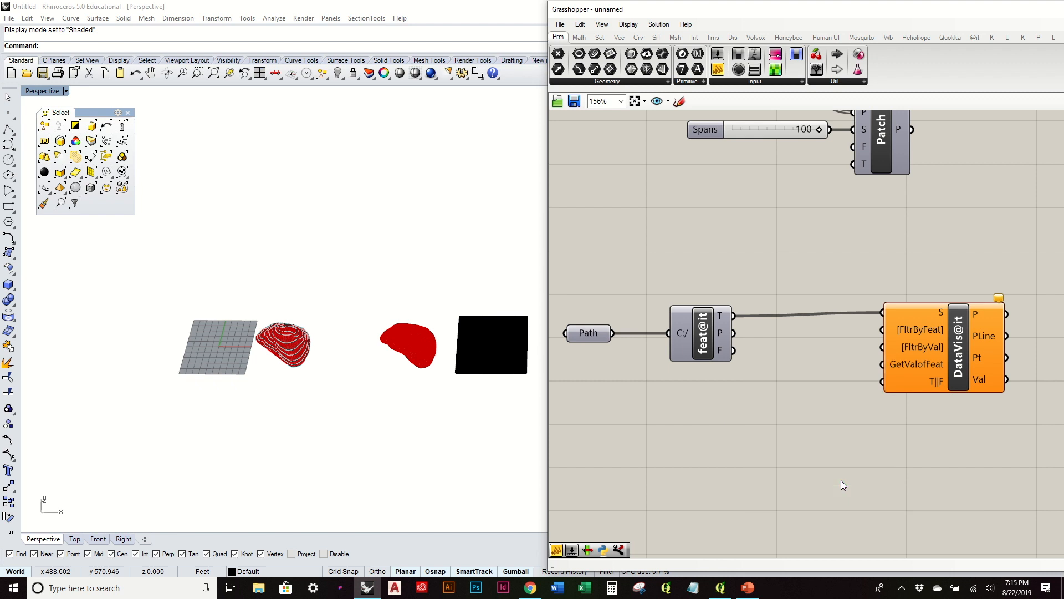
Step: Add a List Item component fed by feat@it's F output, with a number slider of 7 connected as its index
left_click(600, 38)
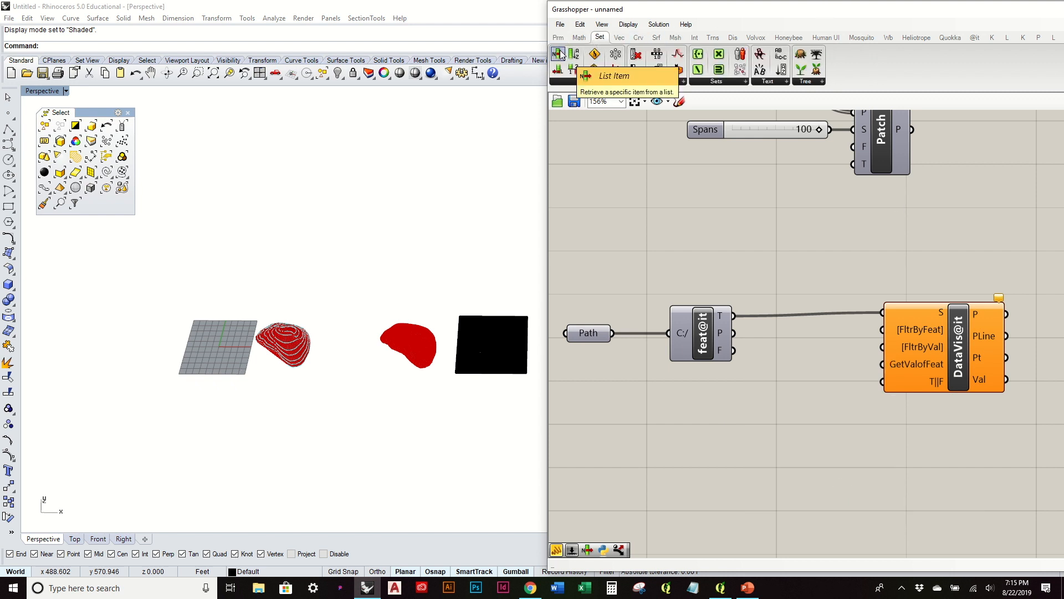
left_click_drag(558, 54, 791, 391)
left_click_drag(733, 350, 764, 370)
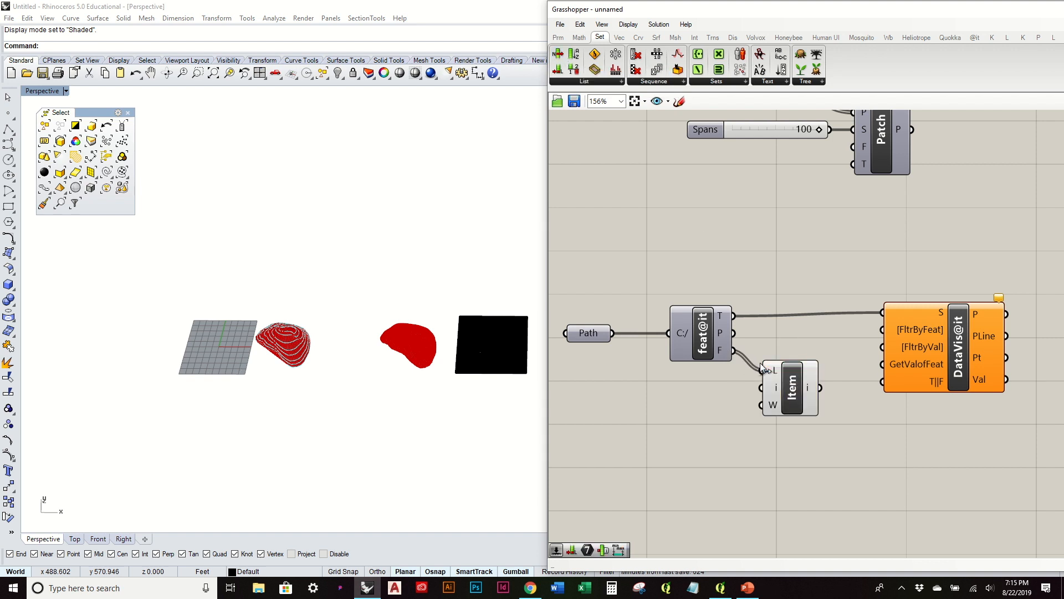
double_click(710, 388)
type("7")
key("Return")
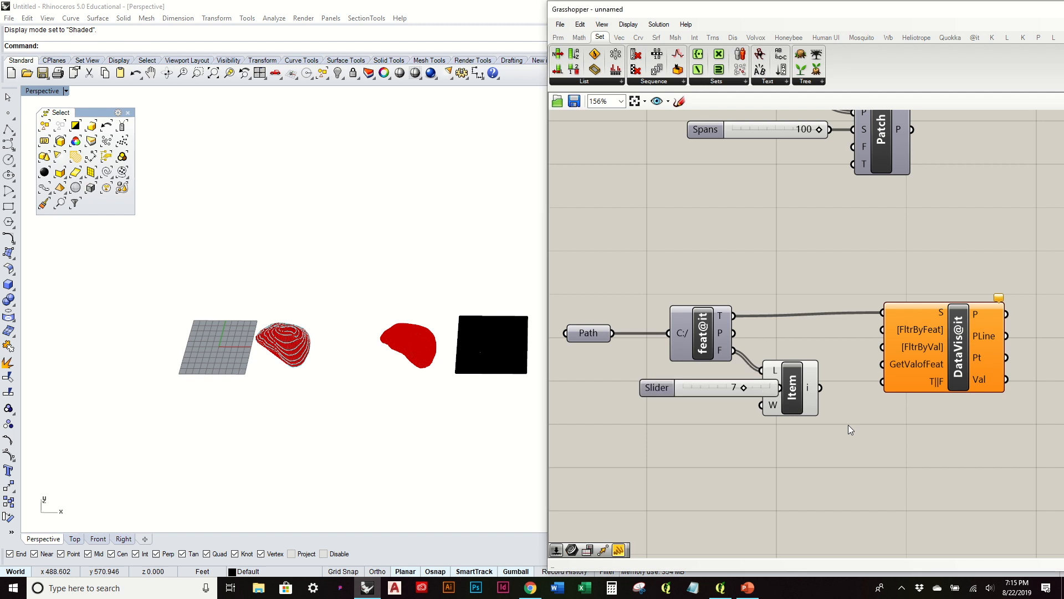
mouse_move(753, 397)
left_mouse_down()
mouse_move(720, 417)
mouse_move(763, 389)
left_mouse_up()
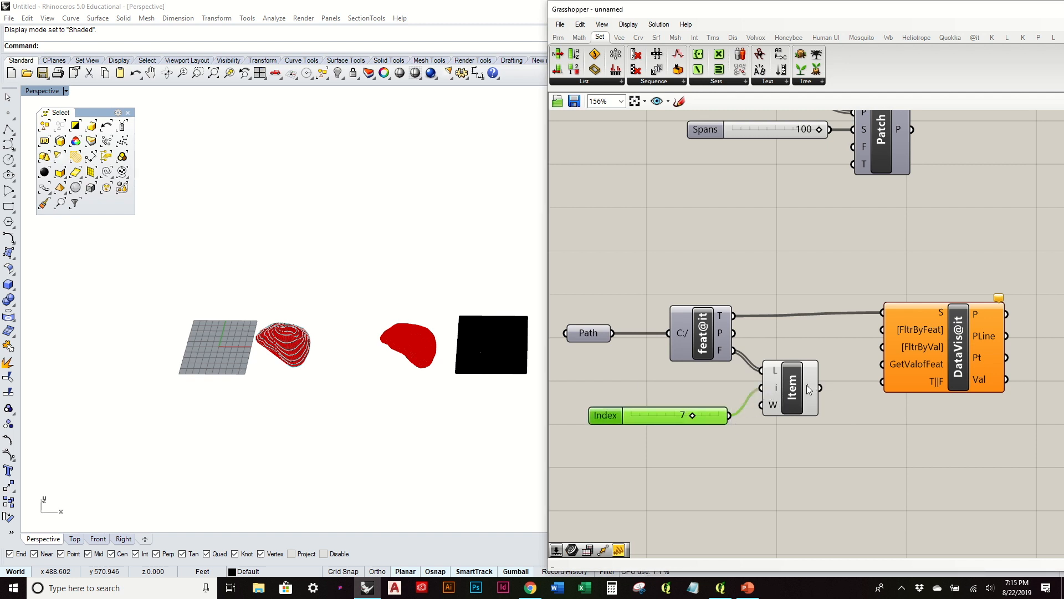
Step: Connect the List Item output to DataVis@it's GetValofFeat input and tidy the positions of DataVis@it and the Index slider
mouse_move(809, 385)
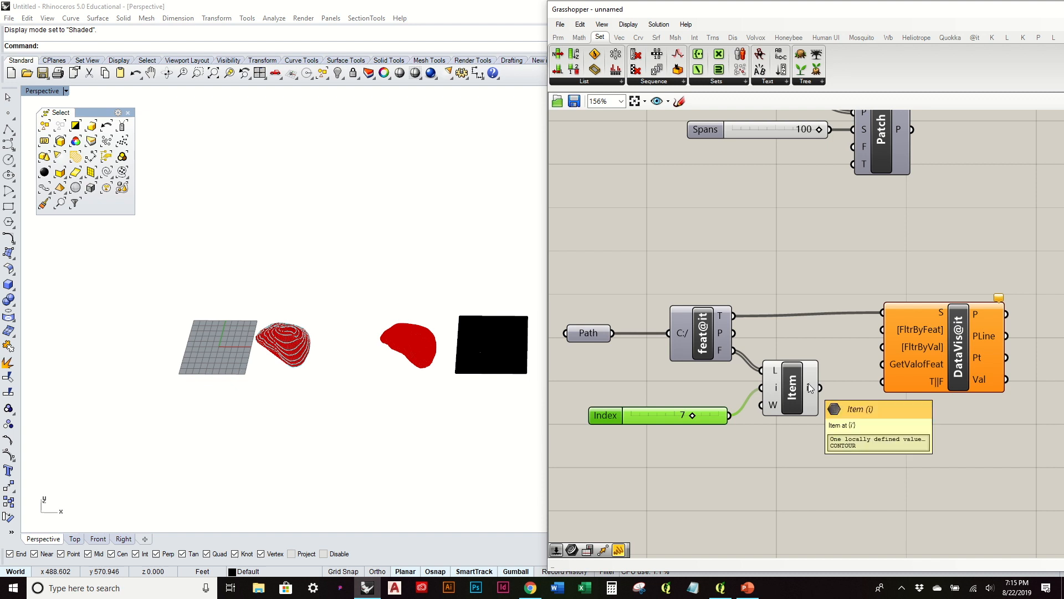
left_click_drag(821, 388, 887, 376)
left_click_drag(968, 374, 976, 381)
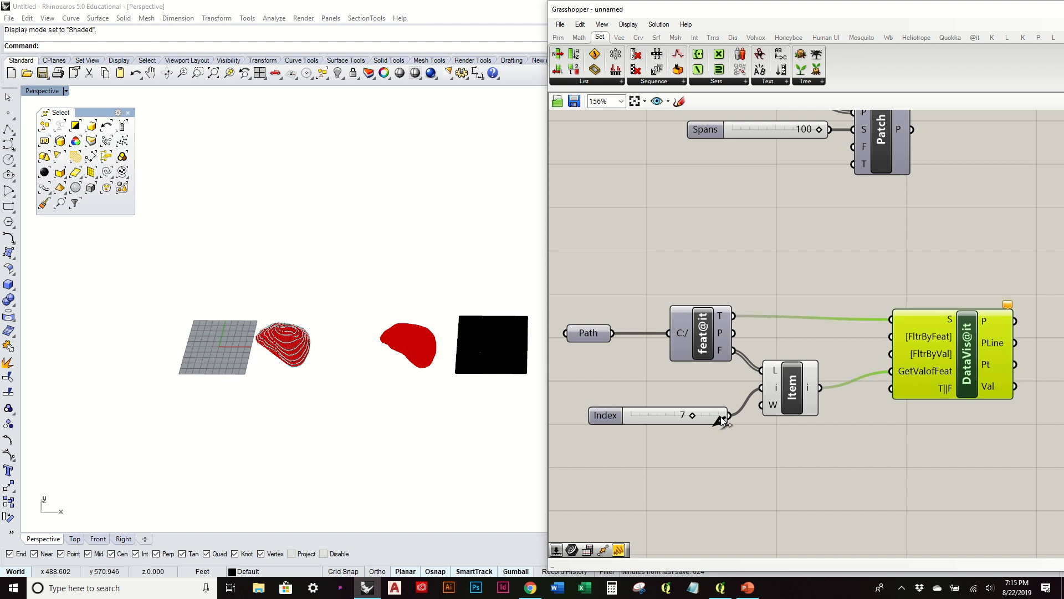
left_click_drag(723, 420, 734, 396)
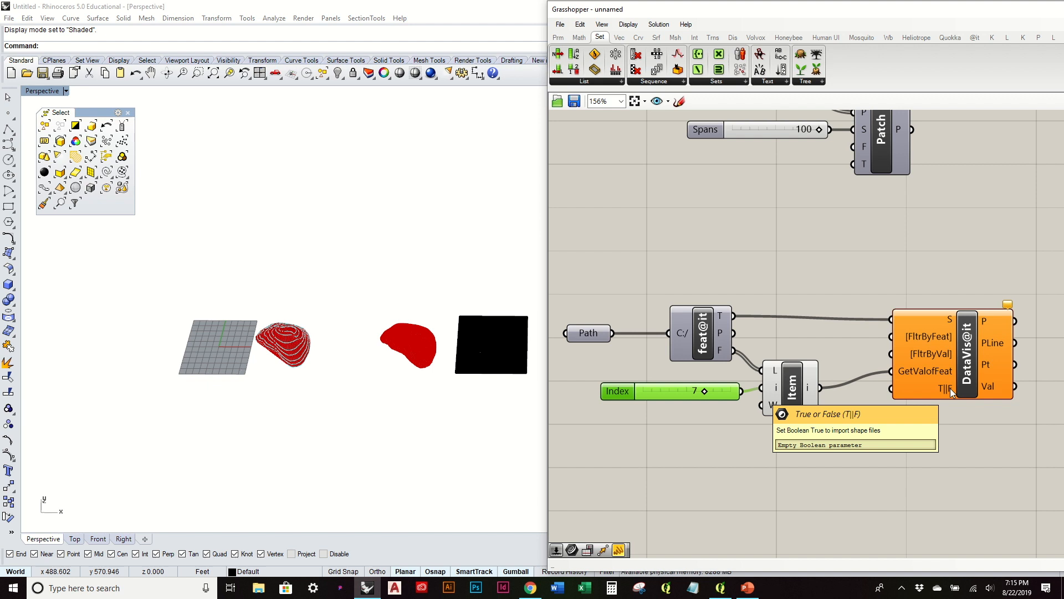
Step: Add a Boolean Toggle set to True and connect it to DataVis@it's T||F input
left_click(559, 38)
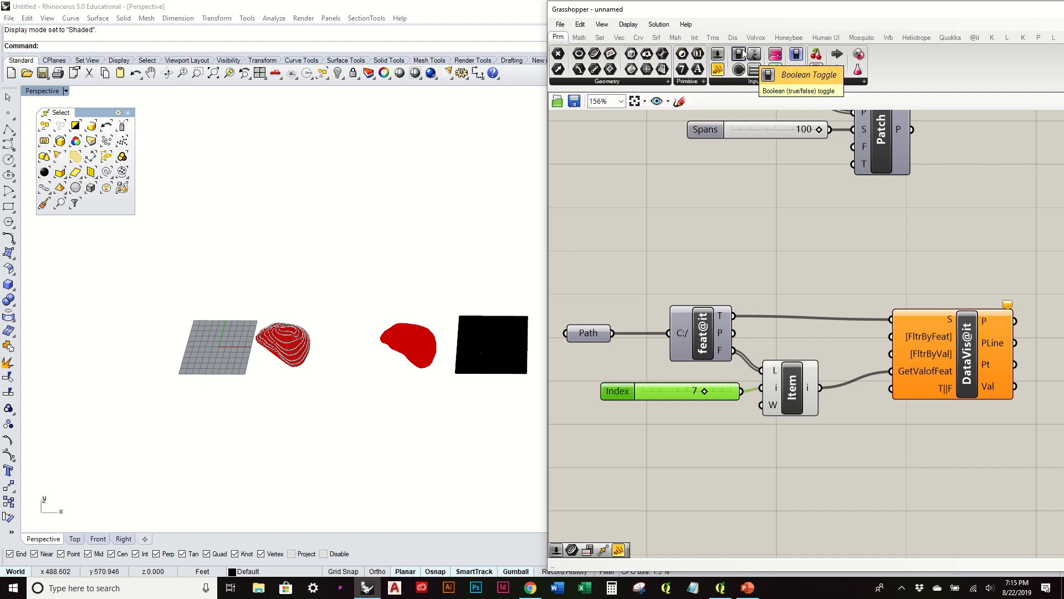
left_click_drag(745, 54, 889, 389)
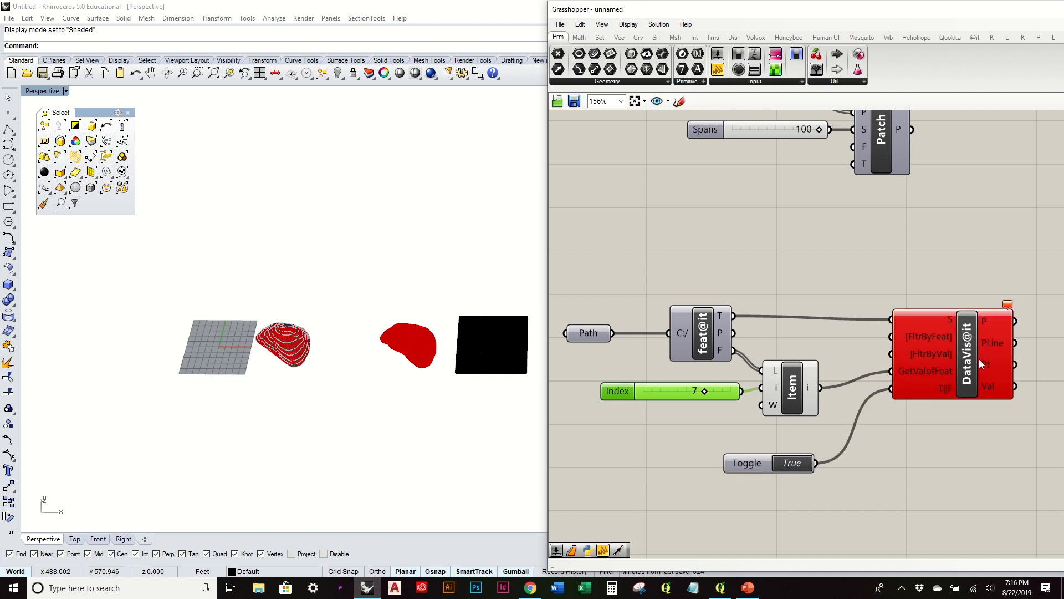
right_click_drag(822, 317, 808, 319)
Step: Add an Imp@It component above feat@it and delete the feat@it component
left_click(701, 336)
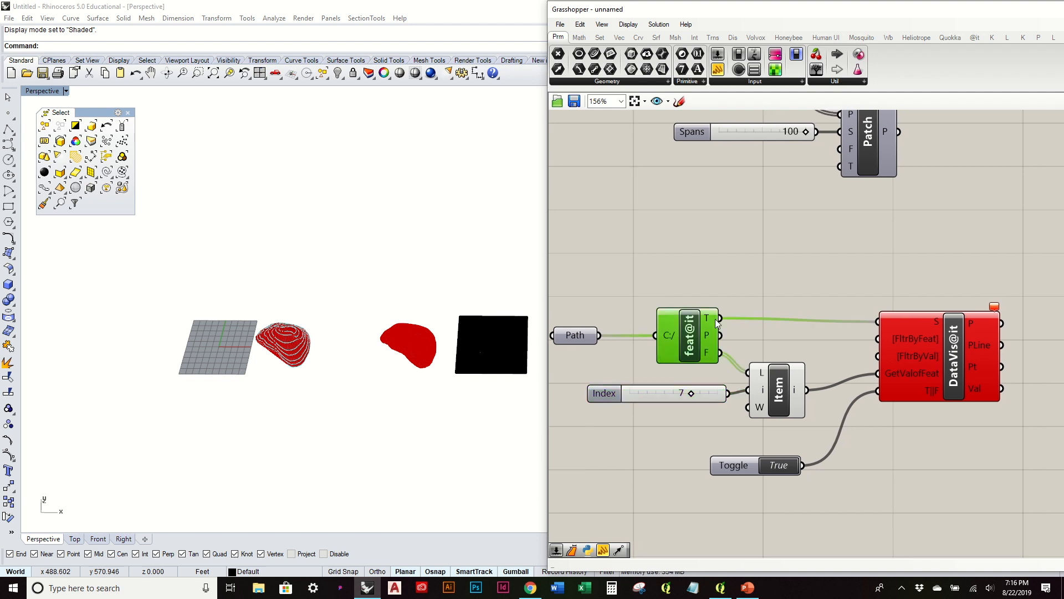
left_click(974, 38)
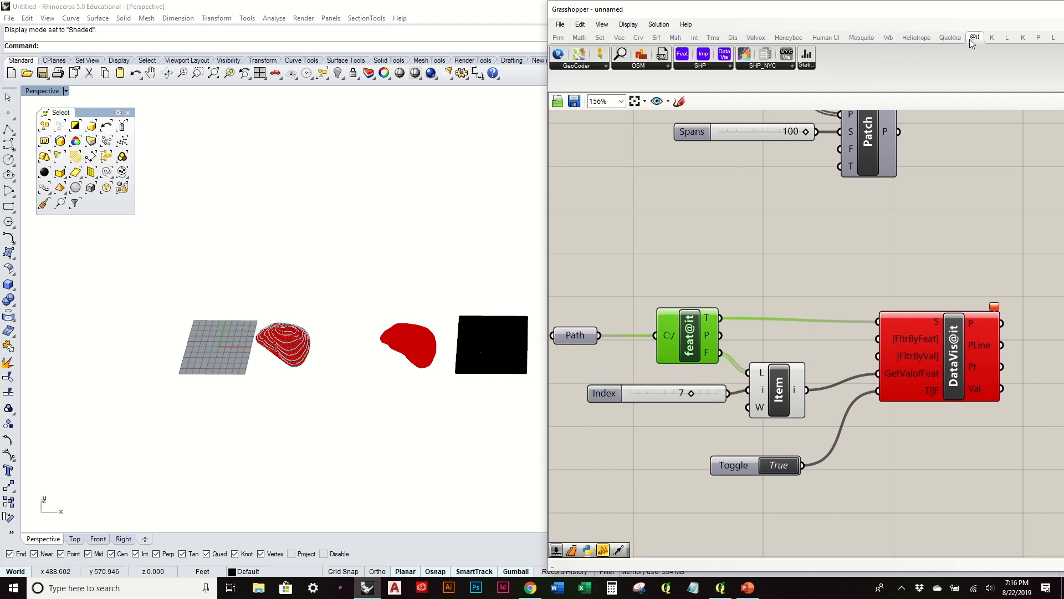
left_click(710, 64)
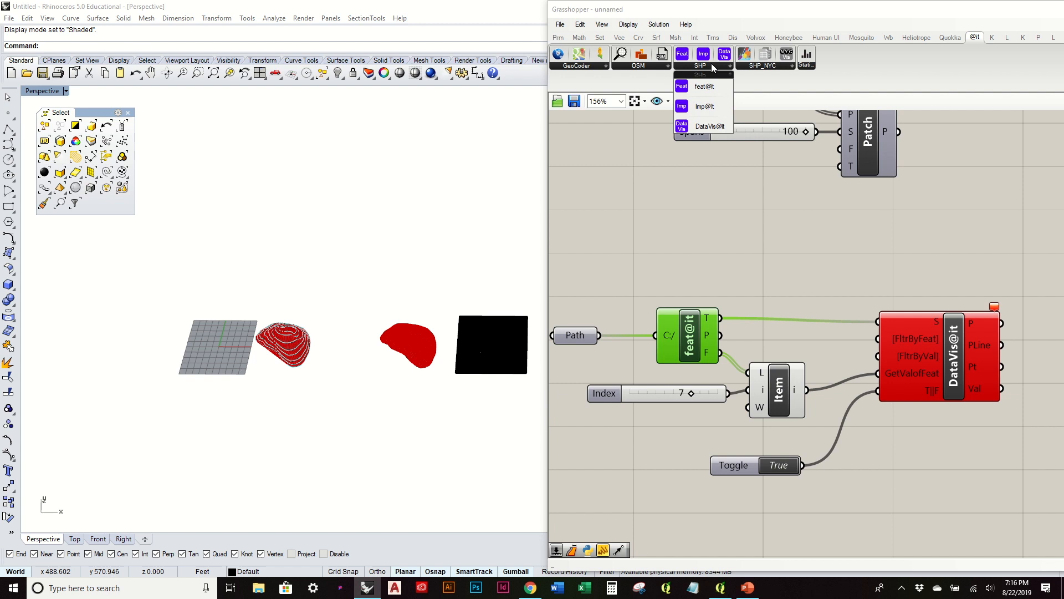
left_click_drag(714, 107, 715, 266)
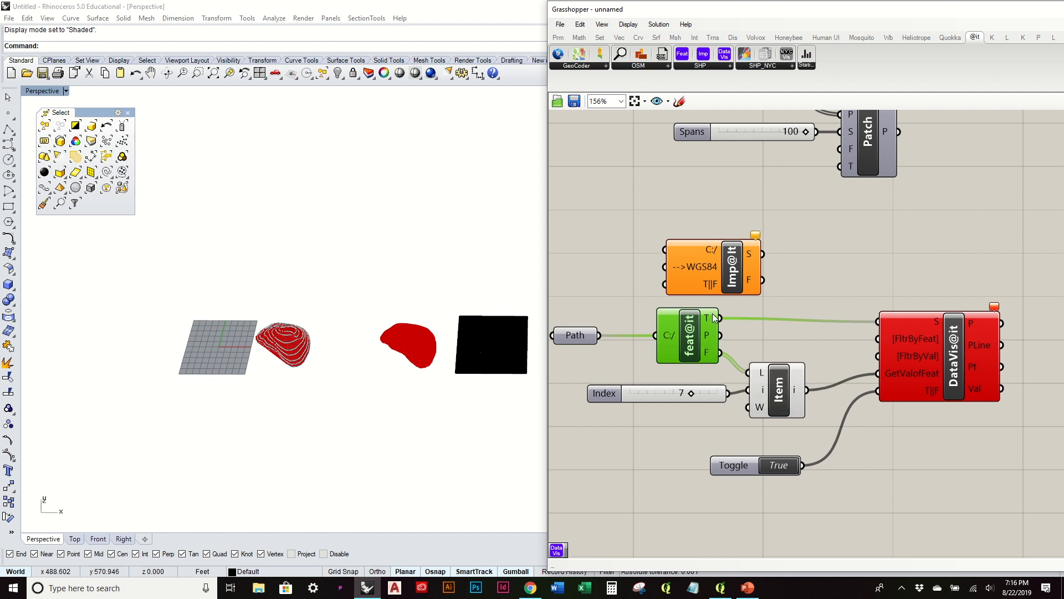
mouse_move(712, 321)
key("Delete")
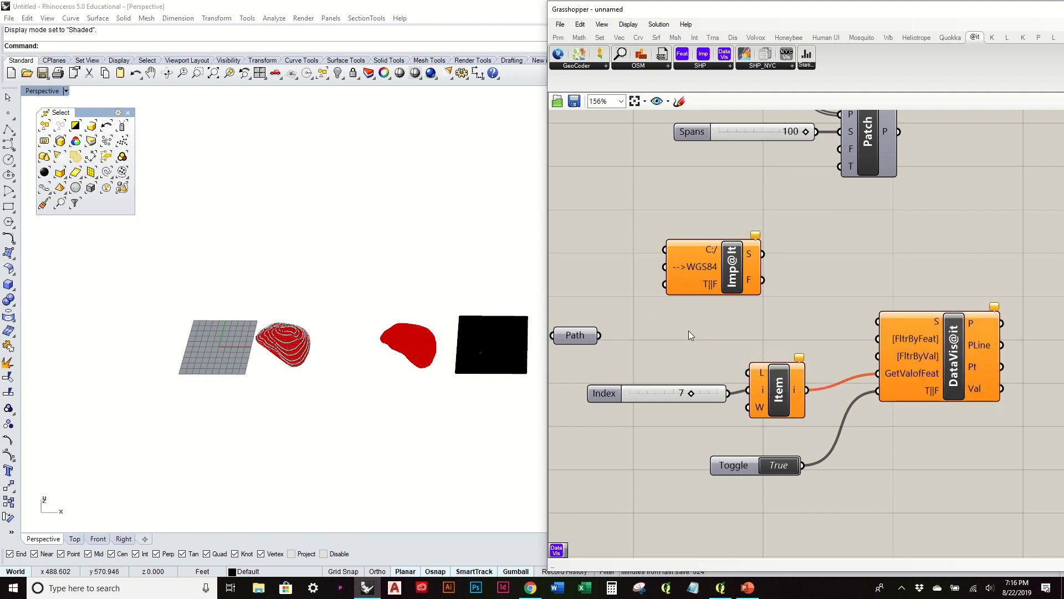
Step: Connect Path to Imp@It's C:/ input, its S output to DataVis@it's S, and its F output to List Item's L input
left_click_drag(598, 335, 879, 322)
left_click_drag(715, 350, 749, 373)
right_click_drag(675, 347, 725, 345)
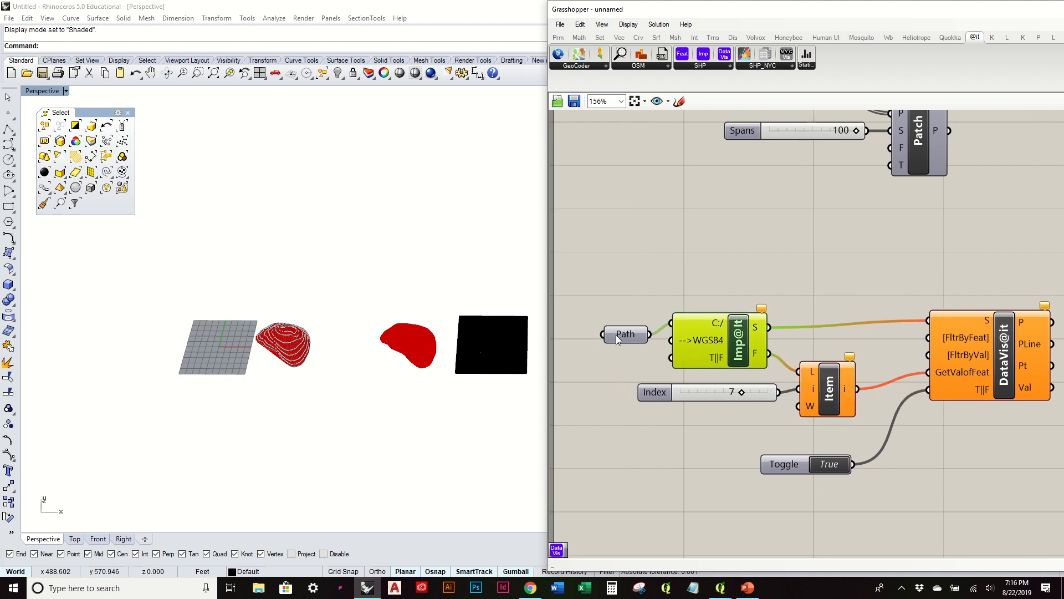
left_click_drag(617, 335, 609, 323)
Step: Connect the Boolean Toggle to Imp@It's T||F input as well, and tidy the positions of the toggle, List Item, Index slider and DataVis@it
left_click_drag(763, 459, 589, 442)
left_click_drag(679, 442, 658, 355)
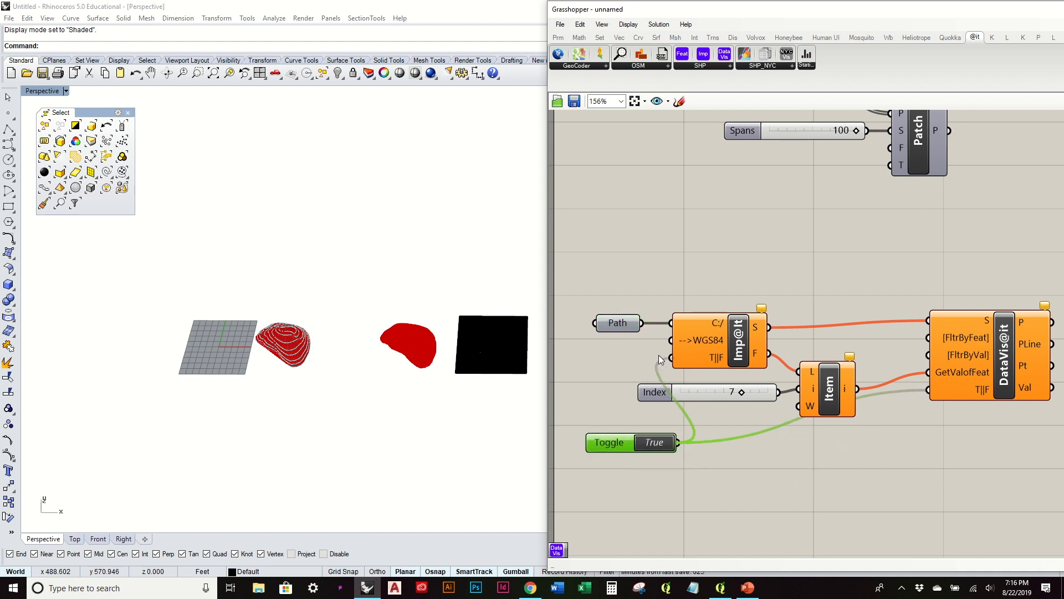
left_click_drag(620, 440, 573, 425)
left_click_drag(821, 403, 841, 422)
left_click_drag(714, 391, 721, 451)
right_click_drag(914, 384, 845, 381)
left_click(883, 380)
left_click_drag(883, 380, 877, 381)
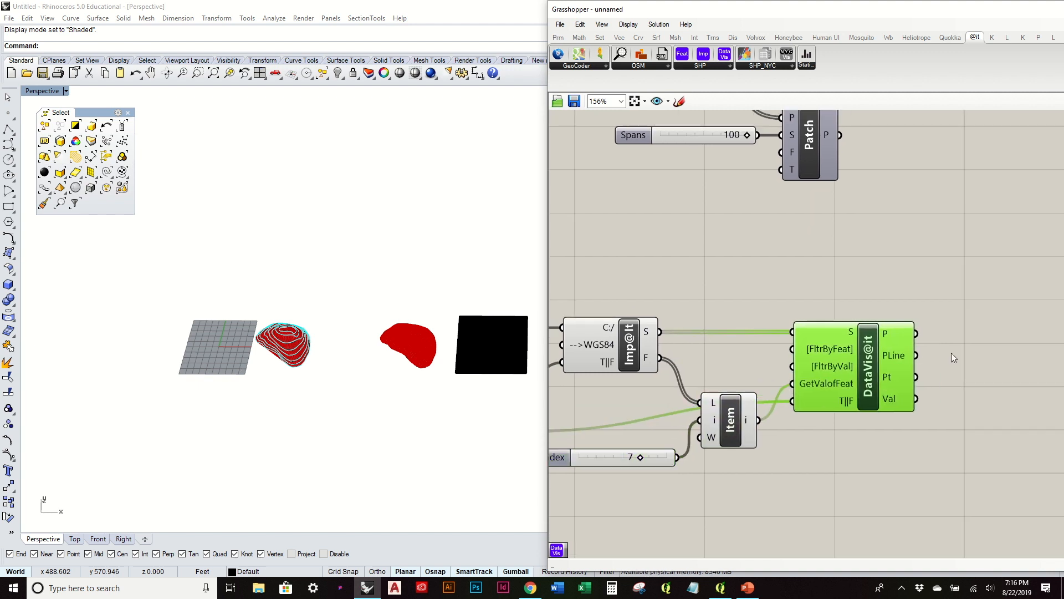
Step: Check DataVis@it's outputs and read the elevation values from Val in an enlarged panel wired to it
left_click(942, 358)
mouse_move(889, 332)
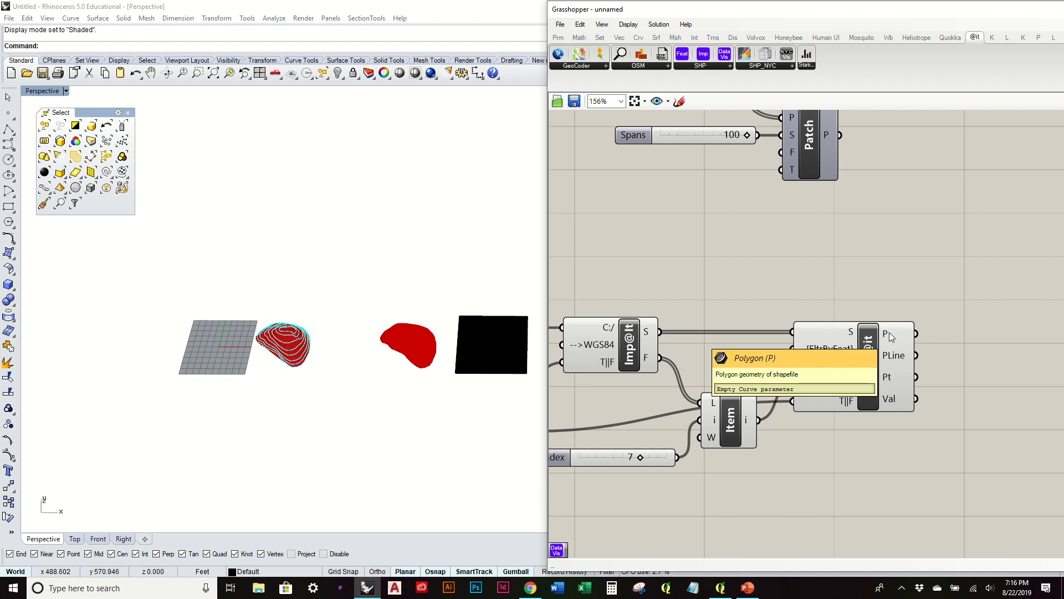
mouse_move(893, 354)
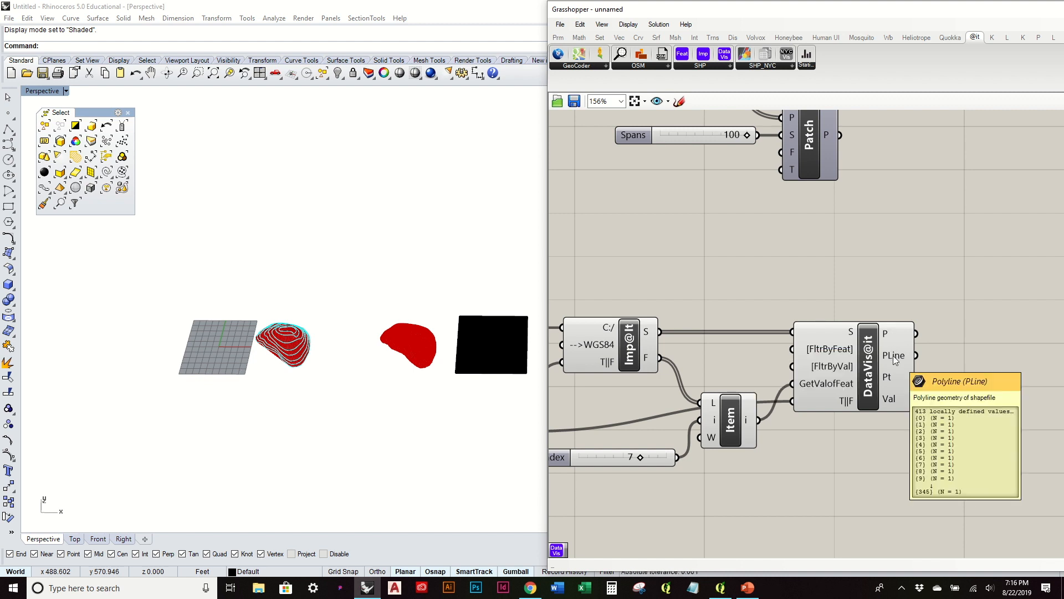
mouse_move(893, 377)
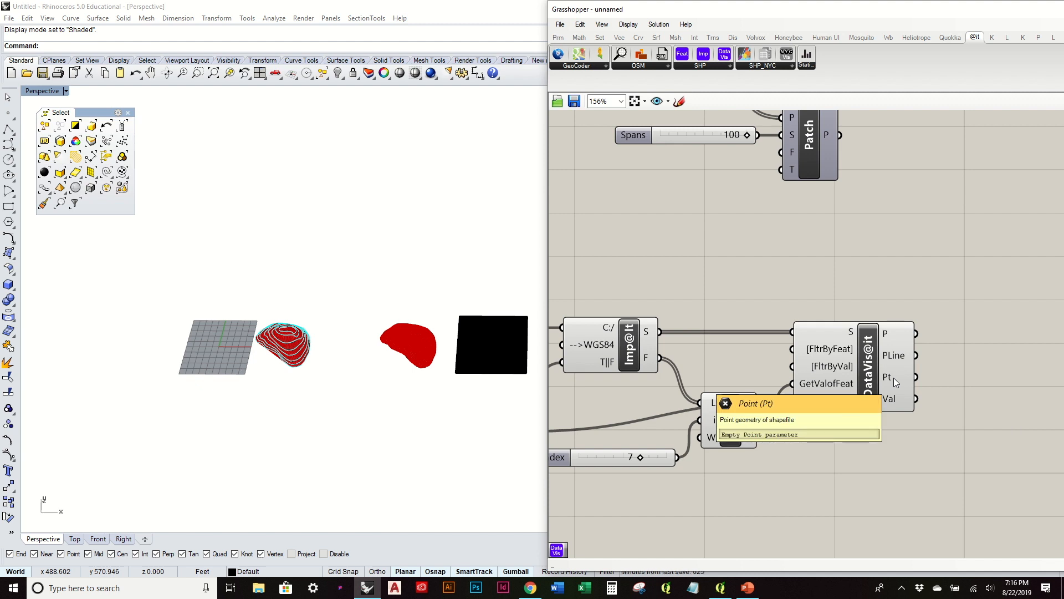
mouse_move(894, 403)
right_click_drag(893, 403, 773, 404)
left_click(558, 39)
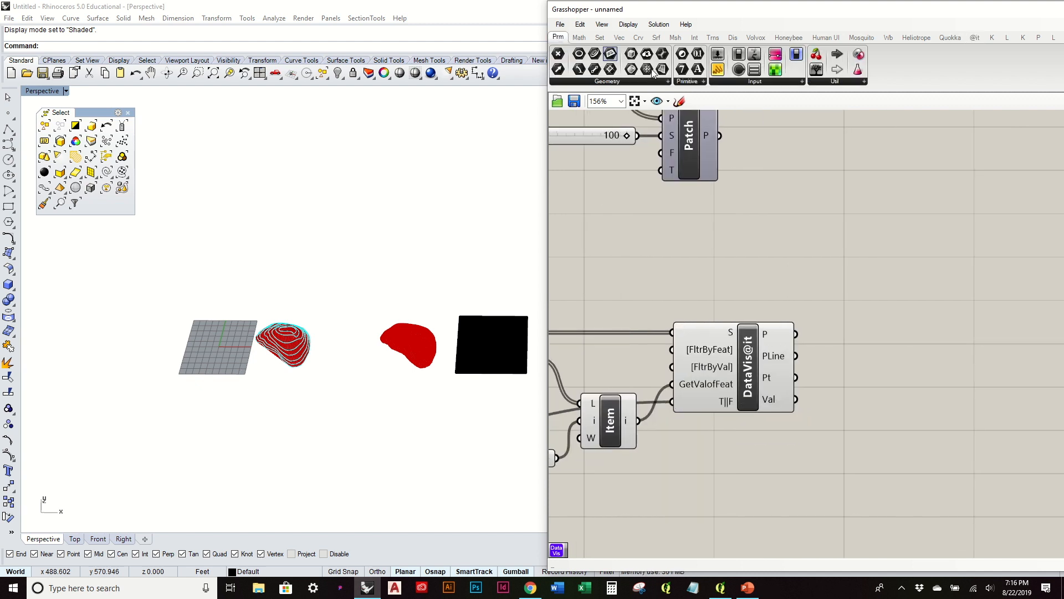
left_click_drag(717, 68, 973, 438)
left_click_drag(796, 405, 899, 433)
left_click_drag(949, 474, 948, 563)
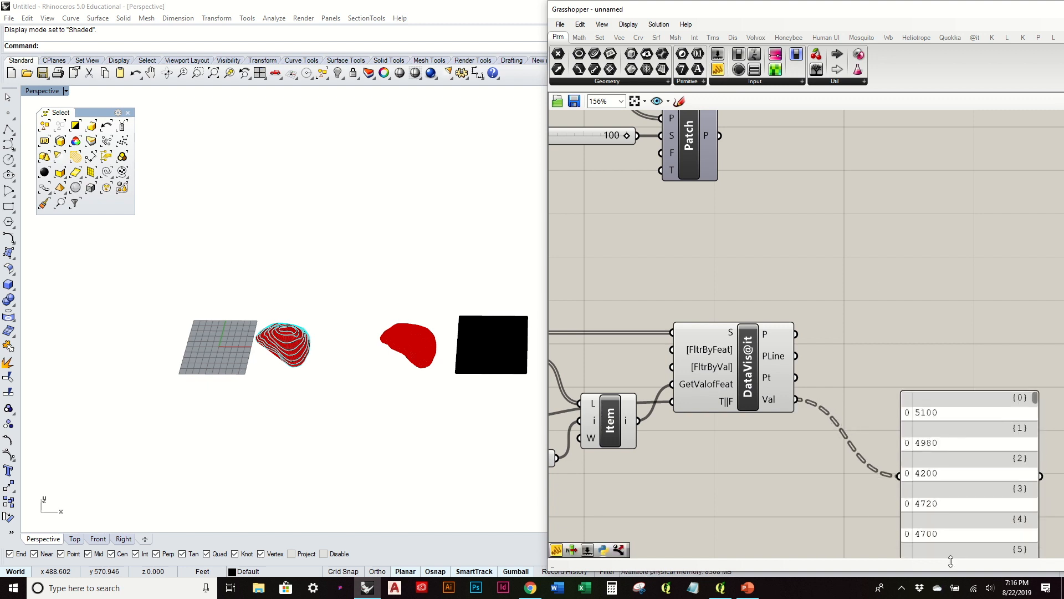
left_click_drag(956, 523, 946, 474)
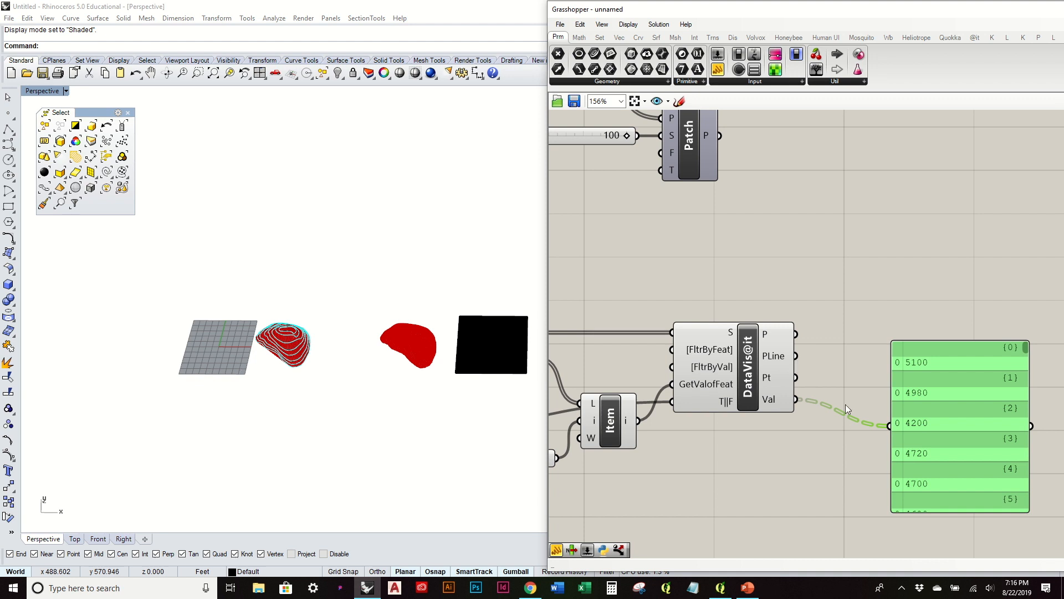
Step: Rewire the panel to DataVis@it's PLine output to compare the polylines with the values, and delete the panel
left_click_drag(875, 411, 915, 429)
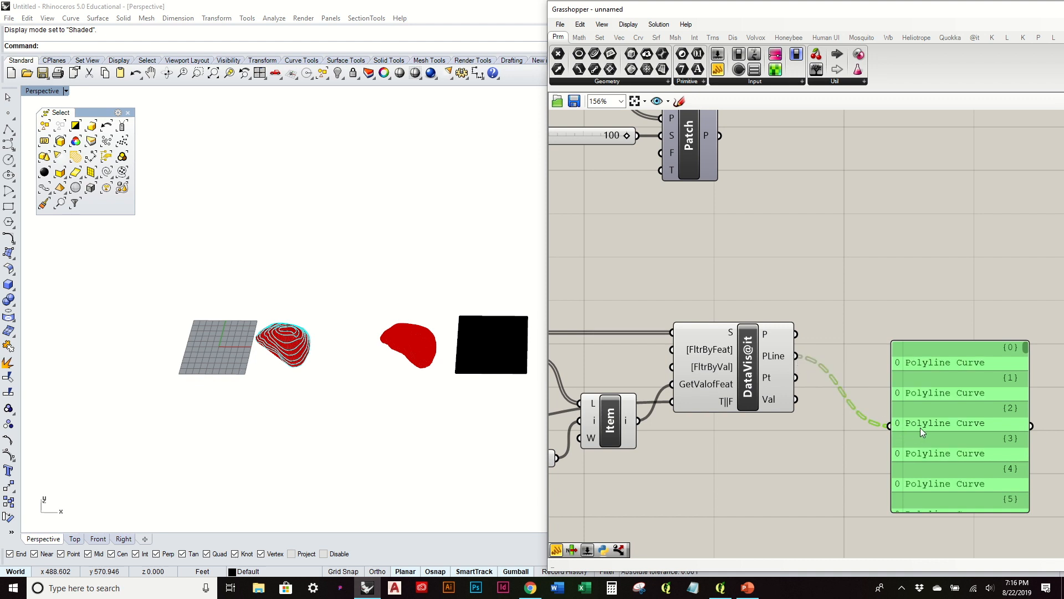
mouse_move(776, 359)
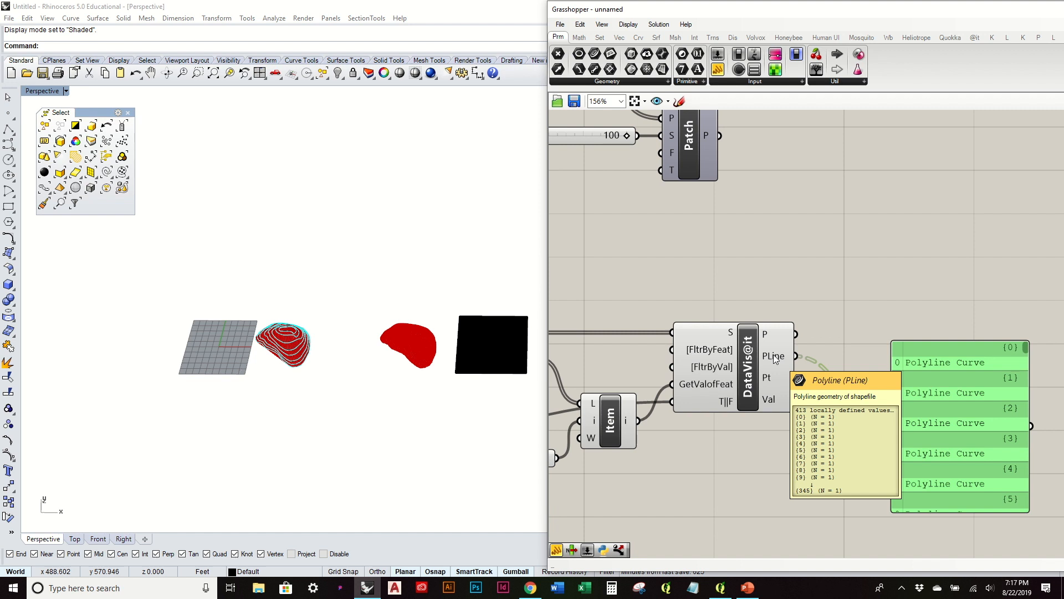
mouse_move(772, 400)
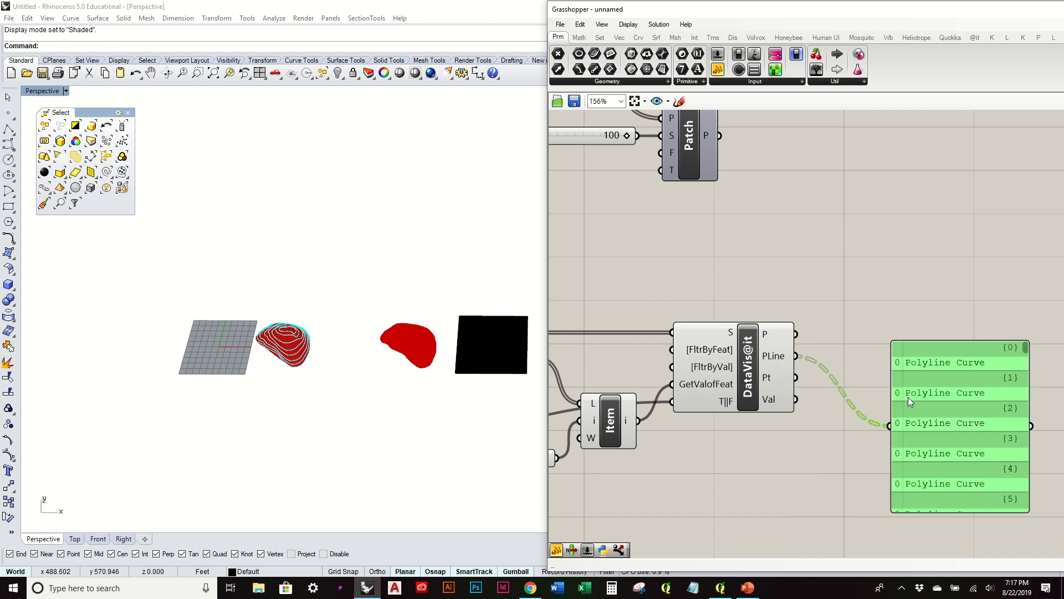
key("Delete")
Step: Hide all the existing surfaces, mesh and contour curves in the Rhino Perspective view
mouse_move(245, 400)
right_mouse_down()
mouse_move(397, 294)
mouse_move(382, 286)
mouse_move(373, 381)
mouse_move(401, 381)
mouse_move(38, 388)
mouse_move(238, 392)
right_mouse_up()
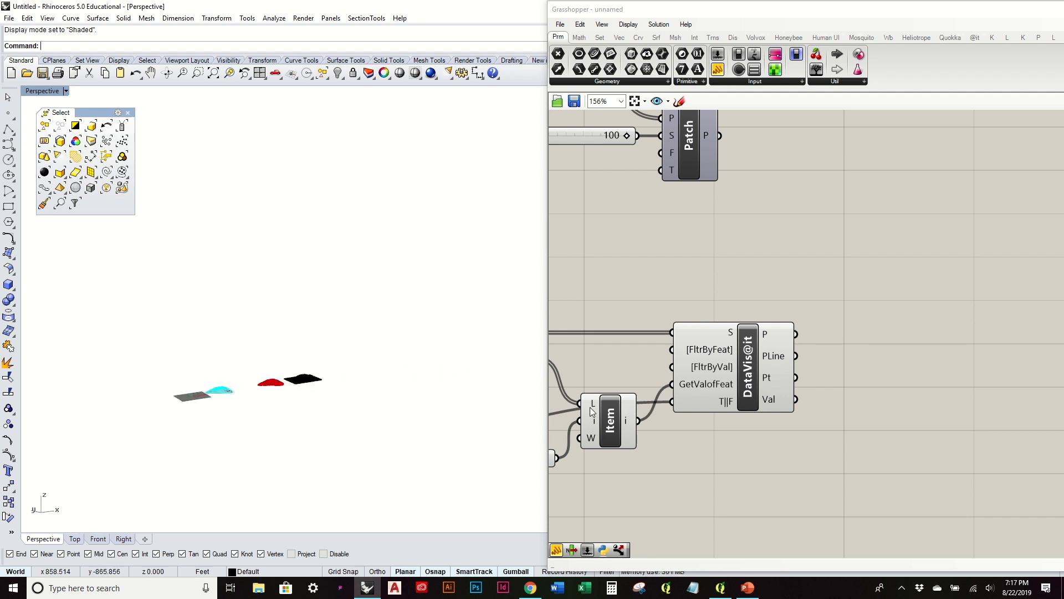
scroll(263, 357, "up", 4)
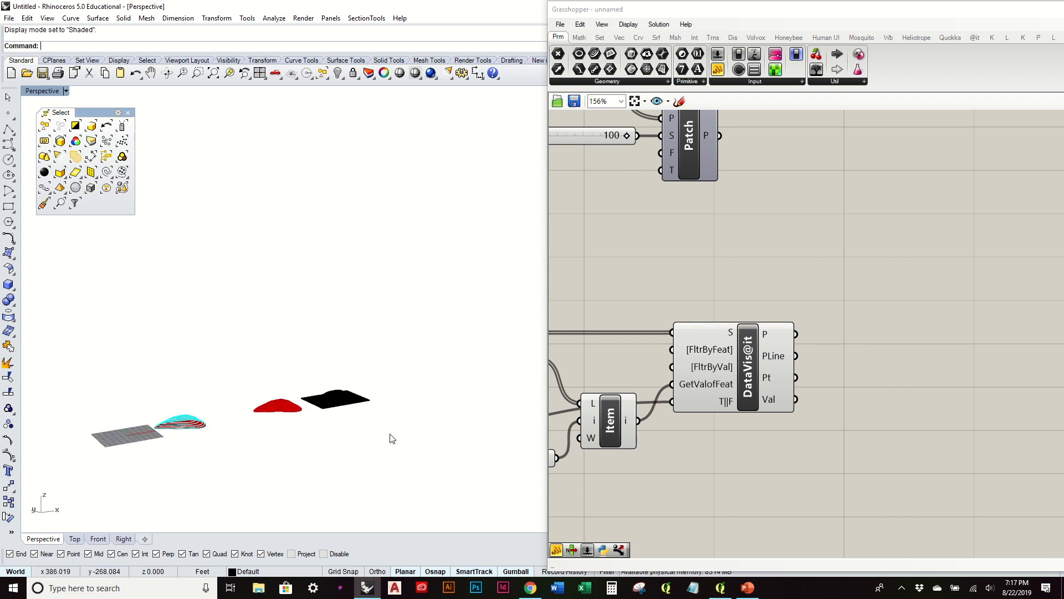
left_click_drag(108, 319, 105, 317)
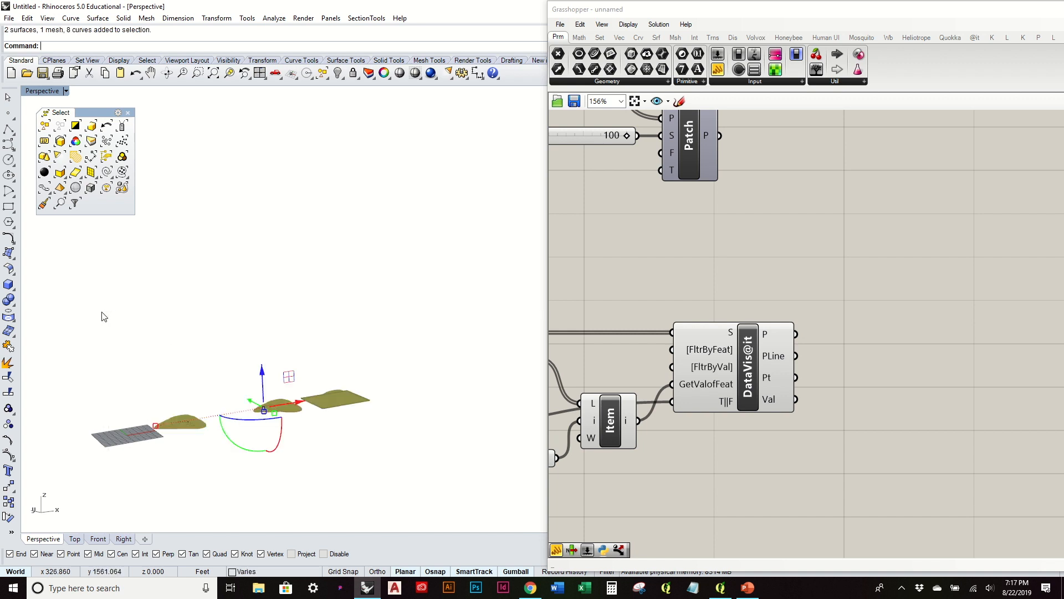
key("Return")
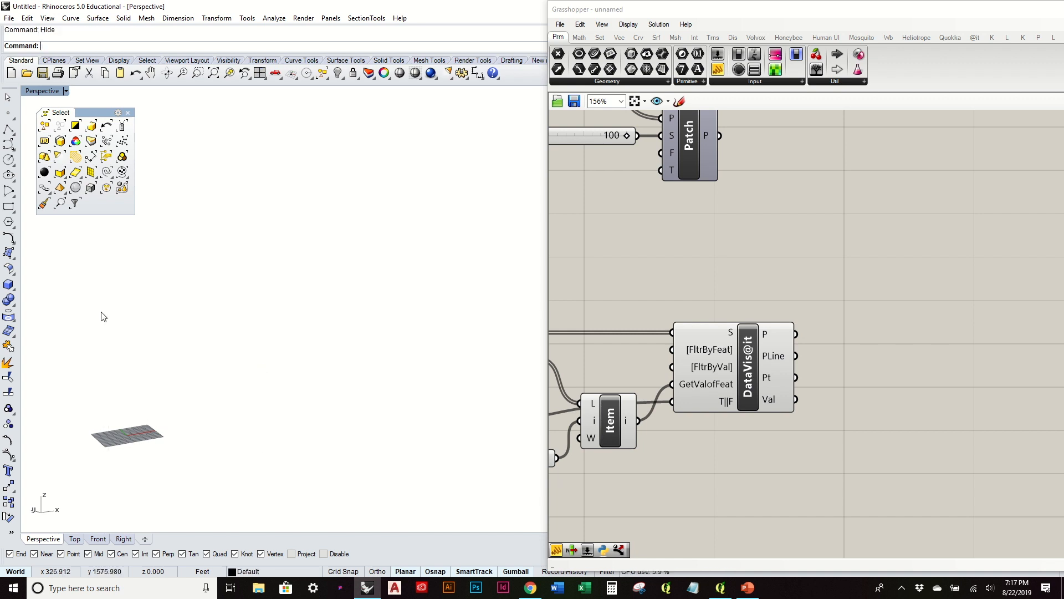
Step: Zoom the Perspective view to its extents and shift the Grasshopper window aside to look for the imported contours
right_click_drag(465, 378, 491, 346)
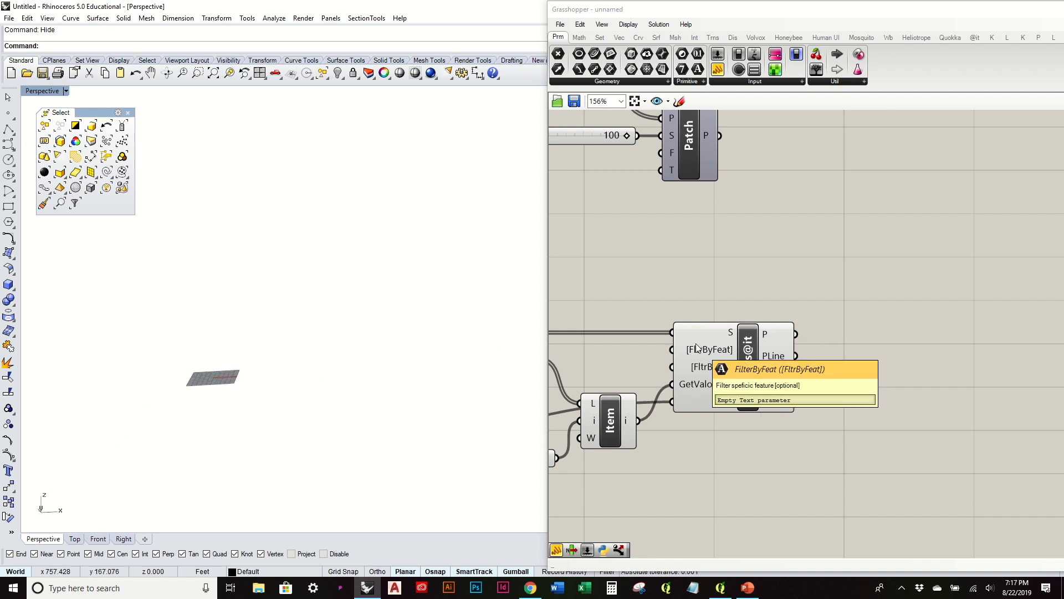
right_click_drag(431, 321, 366, 342)
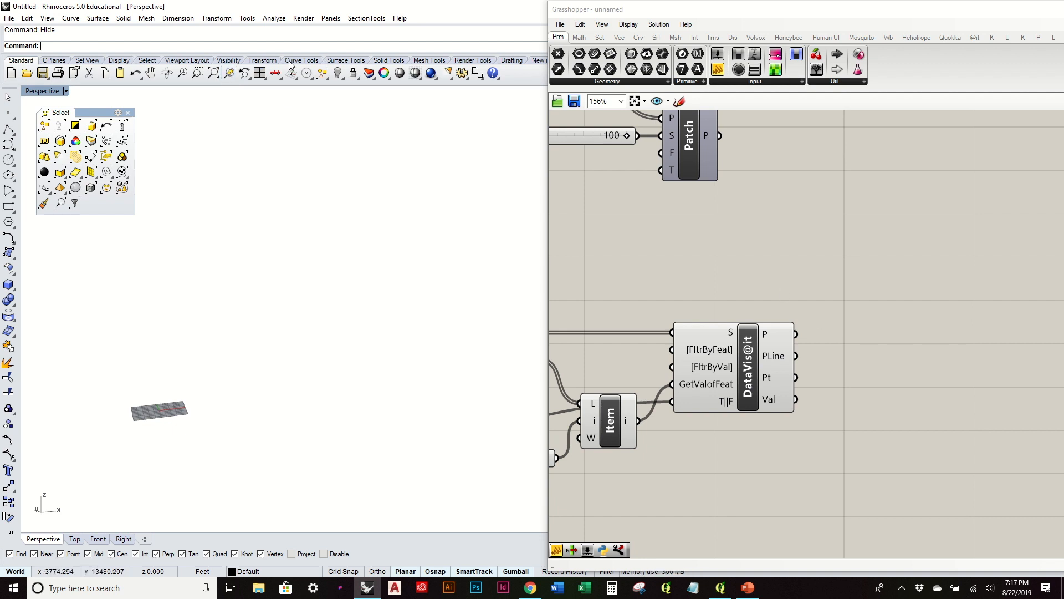
left_click(213, 72)
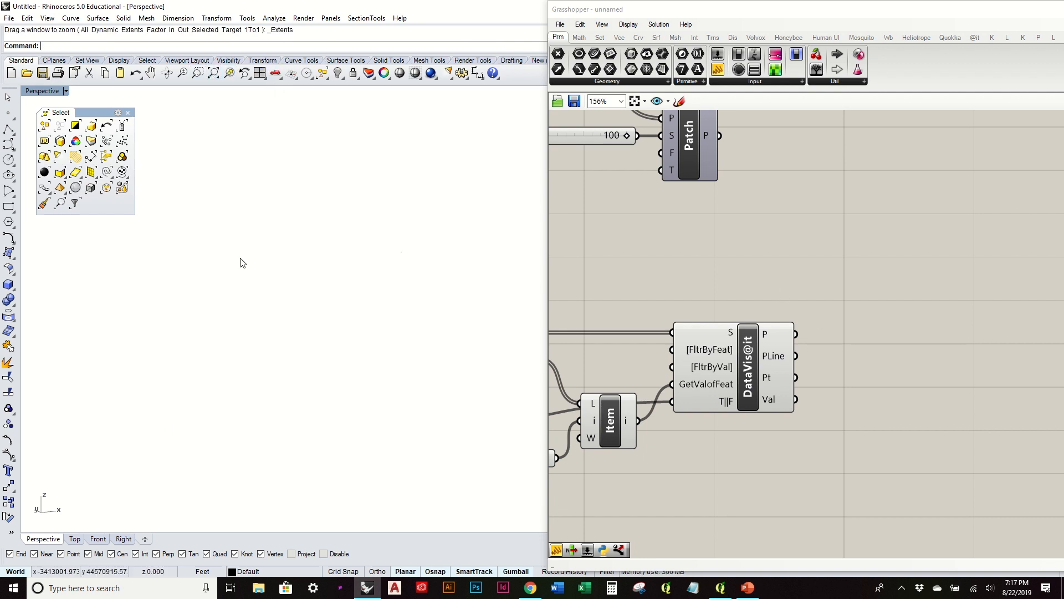
left_click_drag(696, 10, 825, 69)
right_click_drag(395, 195, 143, 261)
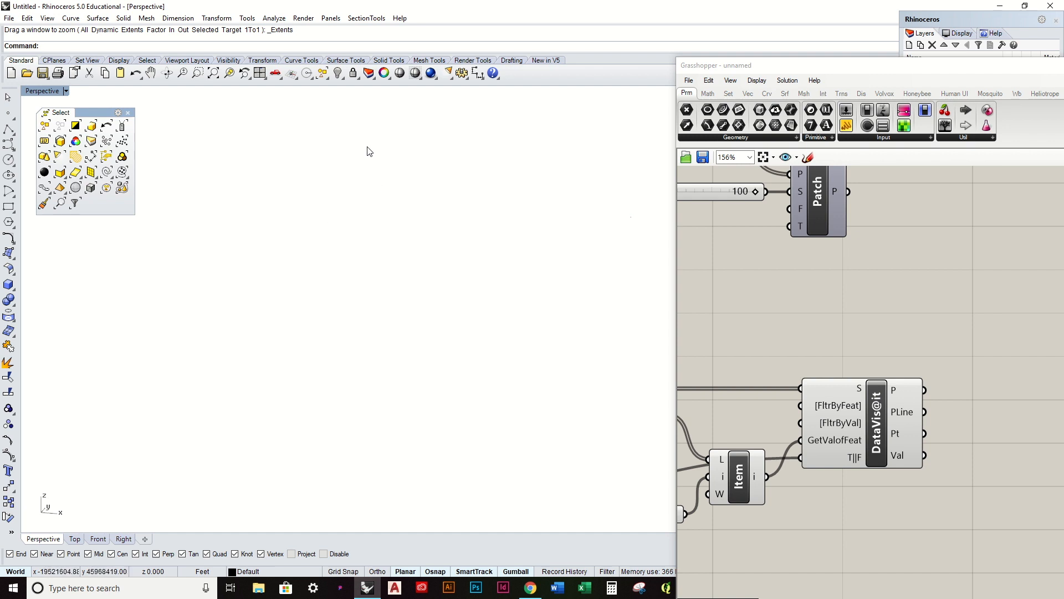
right_click_drag(890, 337, 853, 278)
right_click_drag(447, 353, 395, 325)
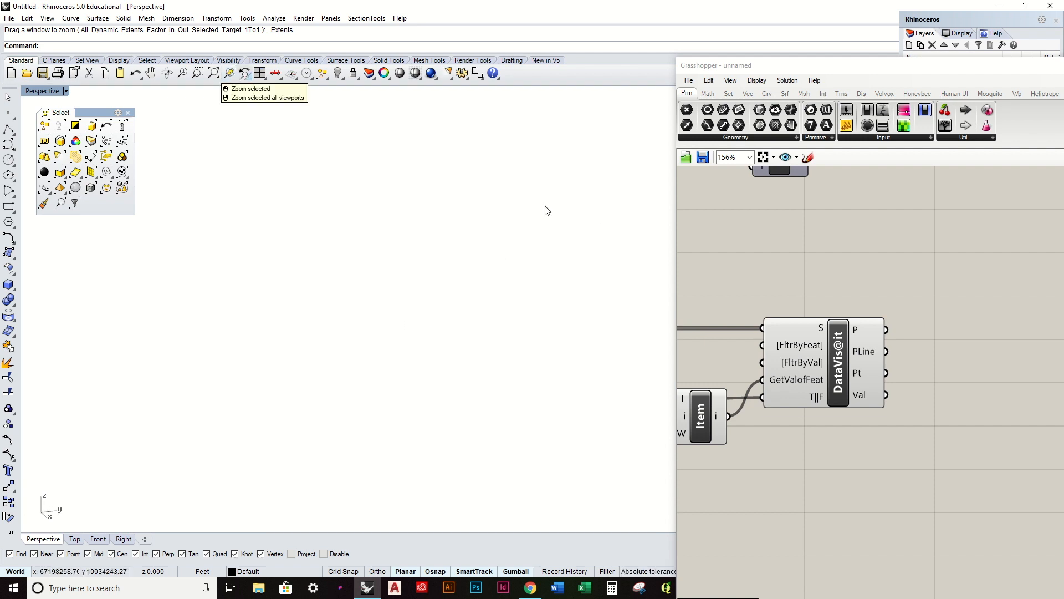
left_click(853, 360)
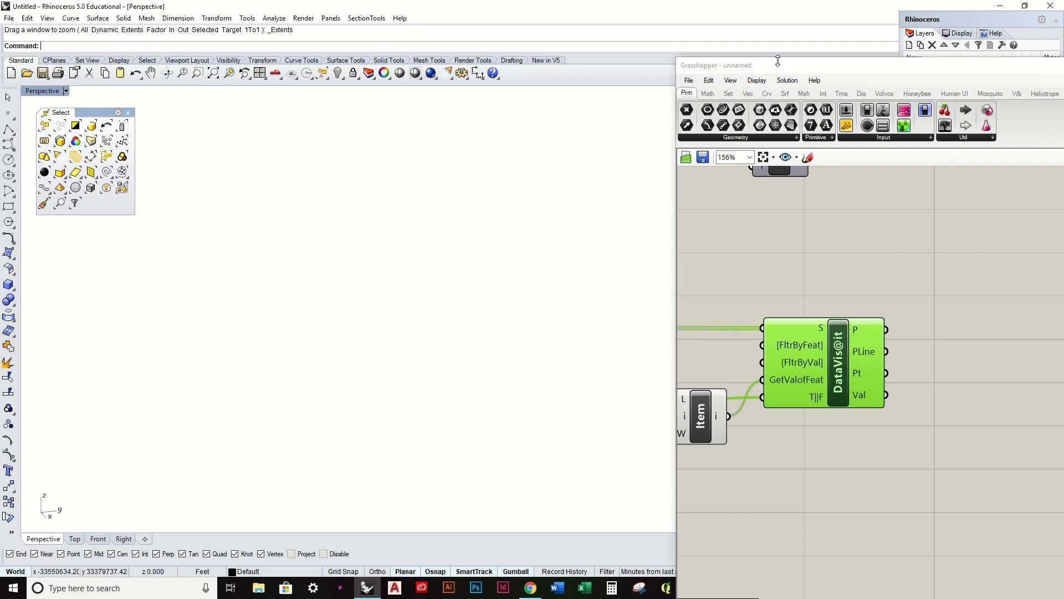
left_click_drag(776, 71, 935, 406)
right_click_drag(593, 373, 642, 360)
Step: Add a Divide Curve component in Grasshopper and connect DataVis@it's PLine output to its C input
left_click_drag(962, 403, 541, 162)
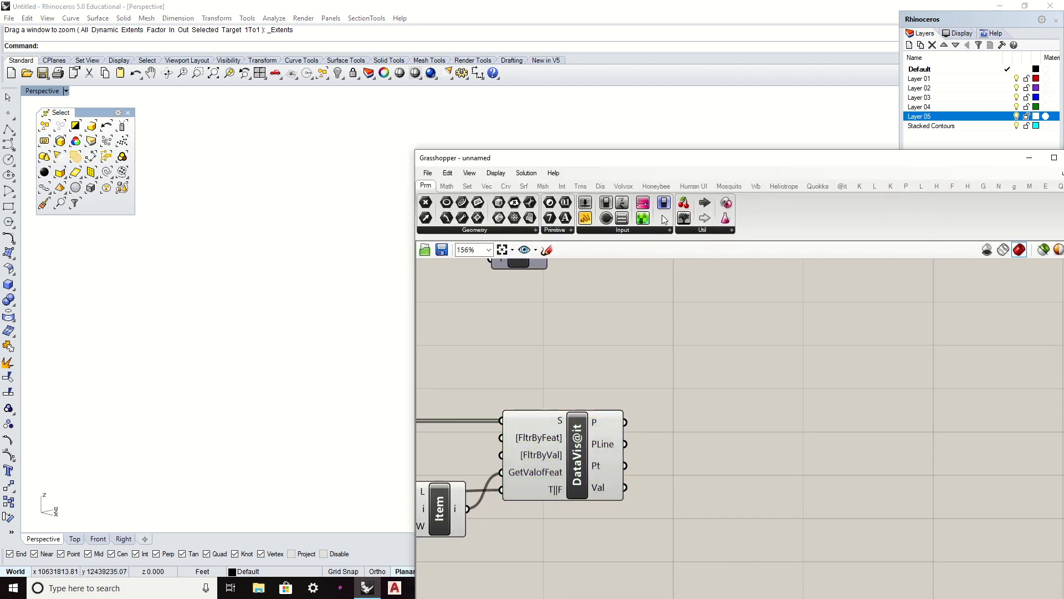
left_click(506, 186)
left_click_drag(503, 204, 719, 460)
left_click_drag(626, 444, 703, 443)
left_click_drag(653, 160, 1063, 222)
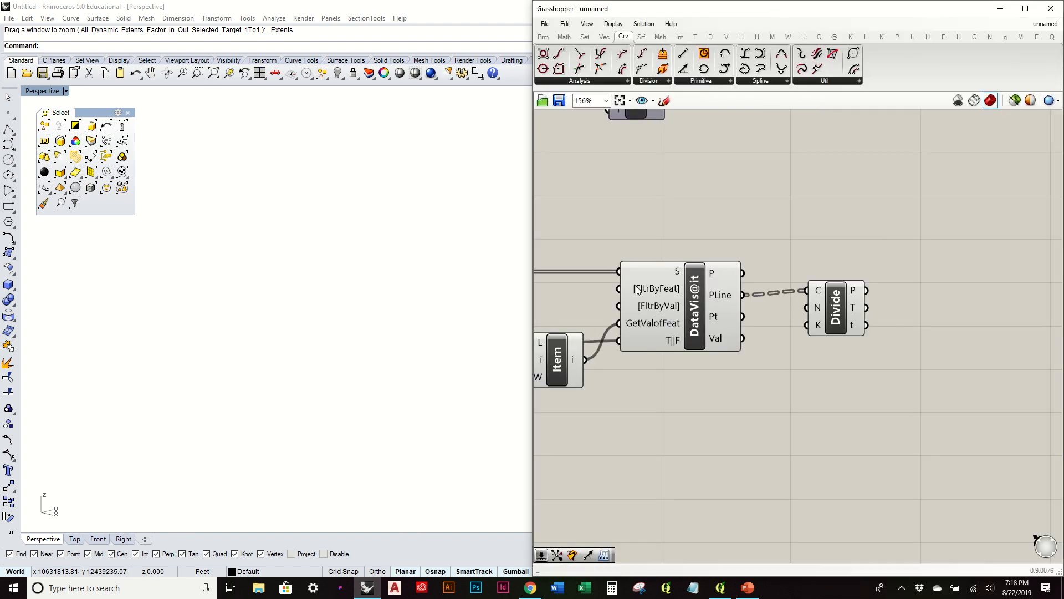
left_click(1025, 8)
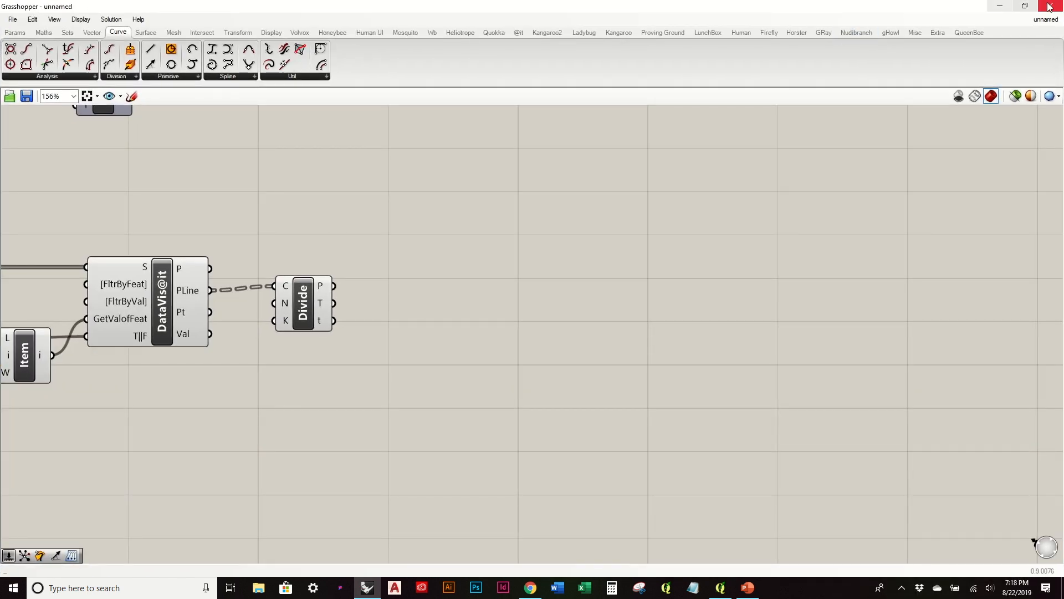
left_click(1023, 10)
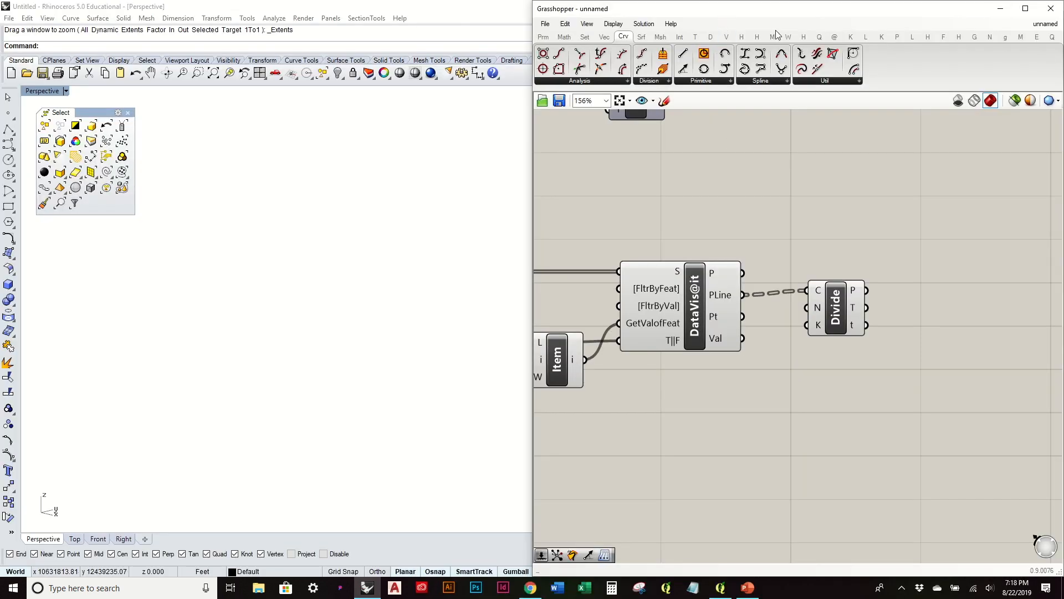
Step: Shift the Grasshopper window aside and zoom the Perspective view in on the imported contours
left_click_drag(778, 9, 963, 95)
right_click_drag(370, 261, 443, 260)
left_click(197, 72)
left_click_drag(602, 250, 603, 250)
left_click(198, 75)
left_click_drag(550, 245, 628, 291)
mouse_move(627, 262)
right_mouse_down()
mouse_move(623, 280)
mouse_move(625, 261)
right_mouse_up()
left_click(197, 75)
left_click_drag(567, 231, 673, 281)
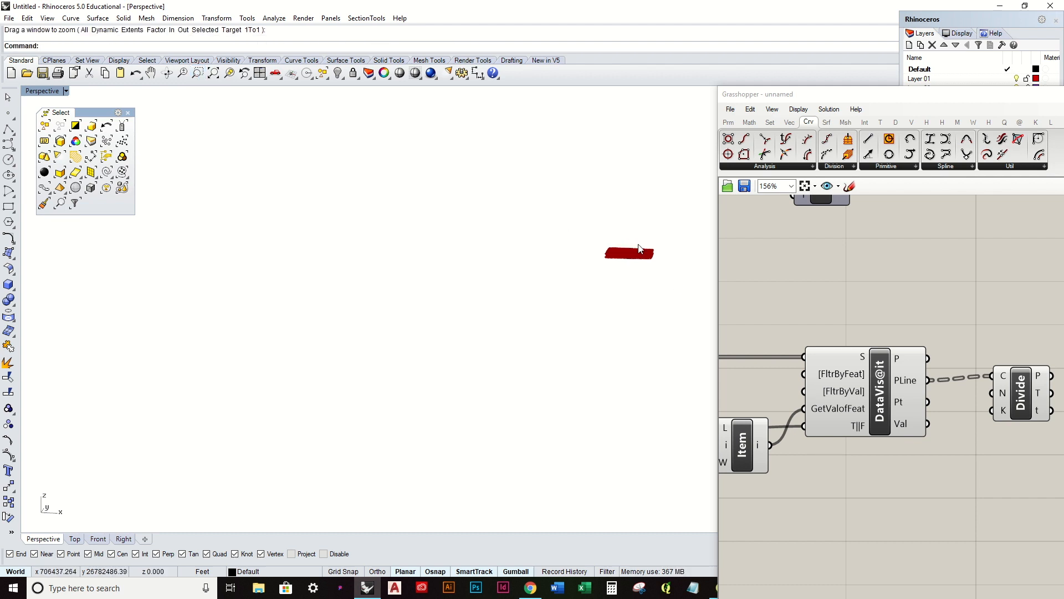
left_click(233, 74)
left_click(197, 74)
left_click(184, 74)
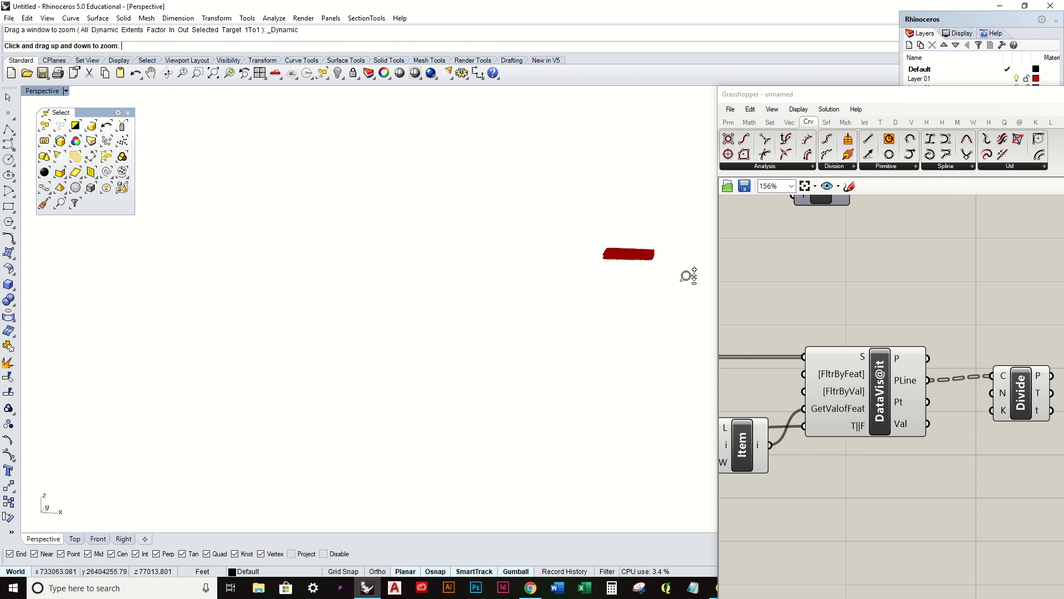
left_click_drag(623, 249, 653, 202)
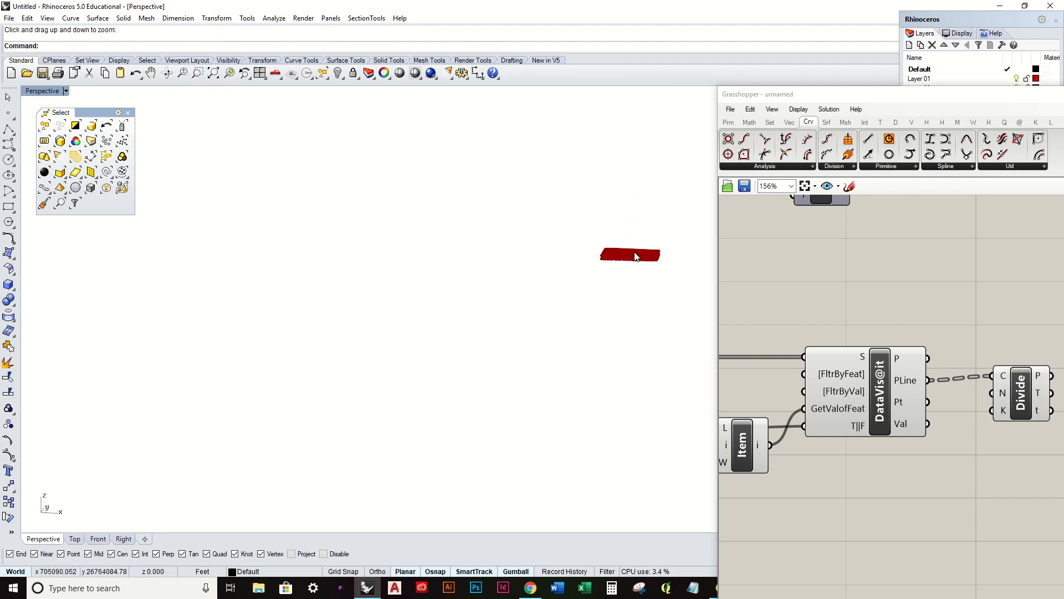
left_click(197, 74)
left_click_drag(577, 231, 678, 274)
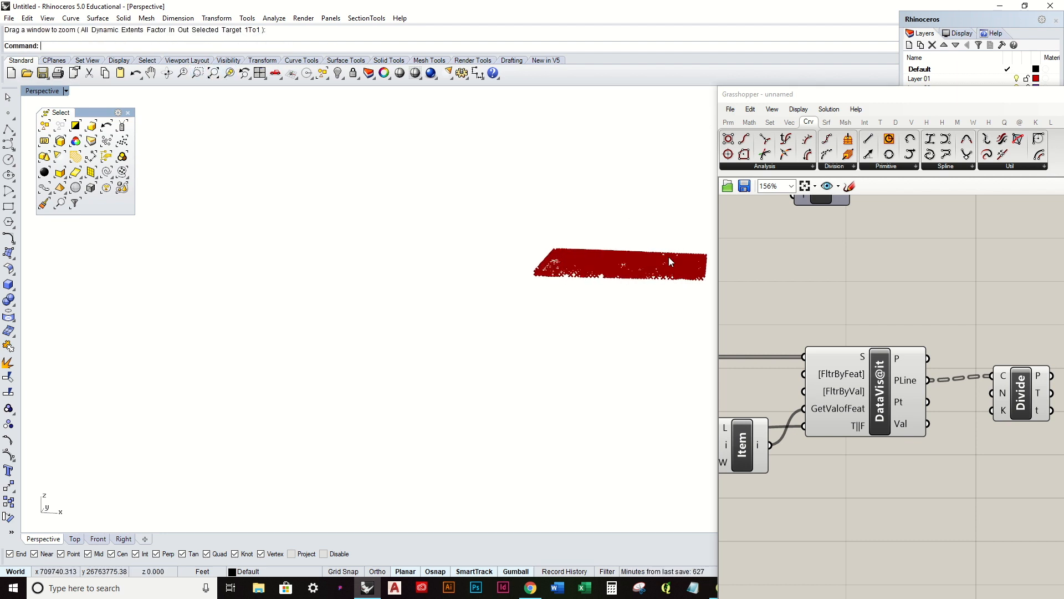
Step: Examine the divided contours and their division points up close in the Perspective view
right_click_drag(566, 303, 81, 378, "shift")
right_click_drag(388, 302, 196, 342, "shift")
left_click(201, 76)
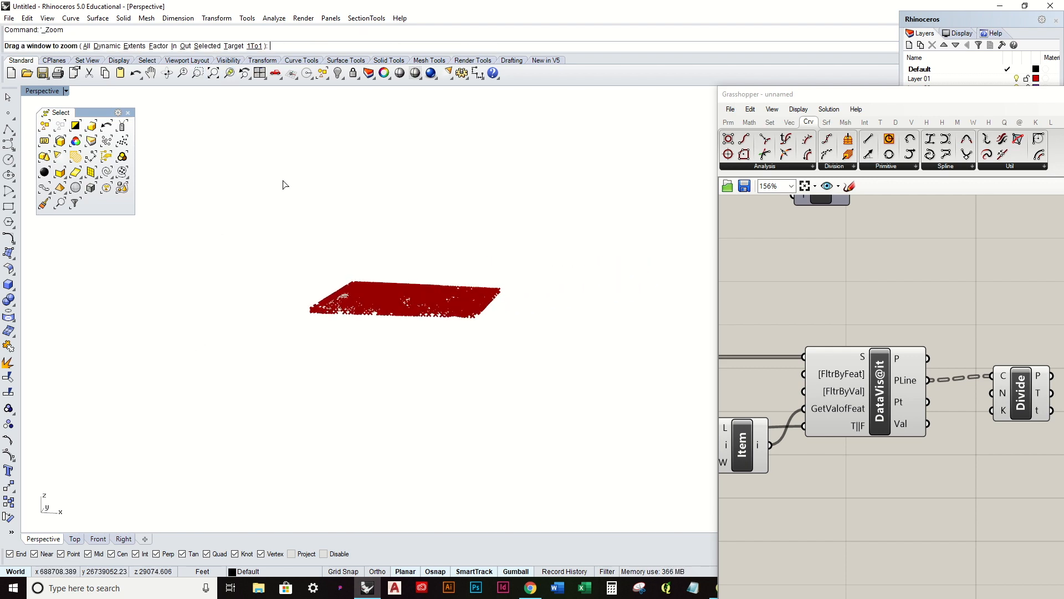
left_click_drag(238, 221, 558, 366)
scroll(628, 261, "up", 6)
right_click_drag(627, 261, 585, 280)
scroll(585, 280, "down", 2)
right_click_drag(628, 213, 240, 360, "shift")
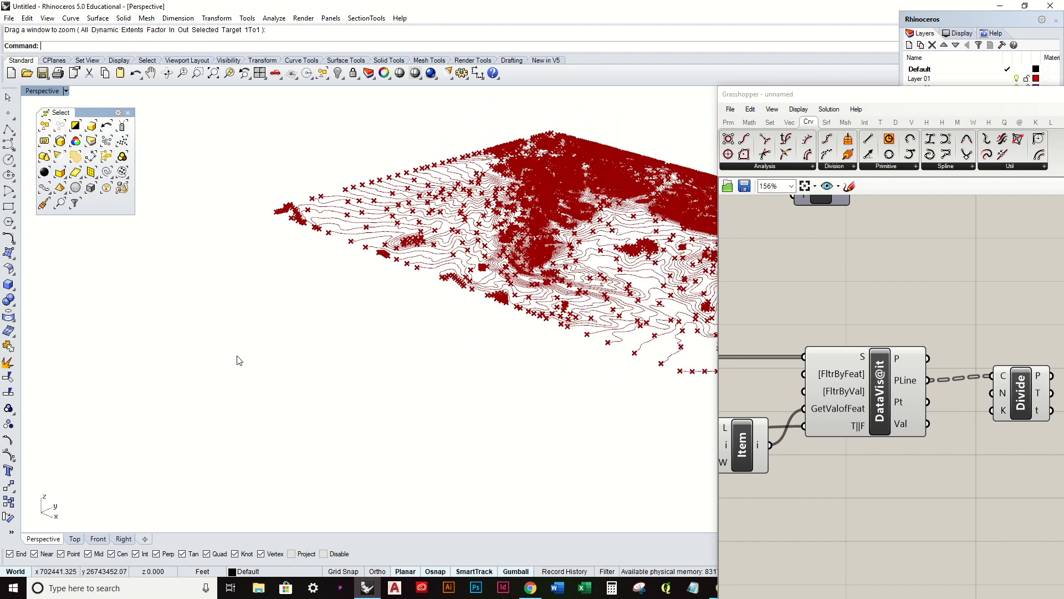
right_click_drag(508, 286, 222, 318, "shift")
Step: Delete the Divide Curve component and inspect the undivided contours in the Perspective view
left_click(1014, 398)
key("Delete")
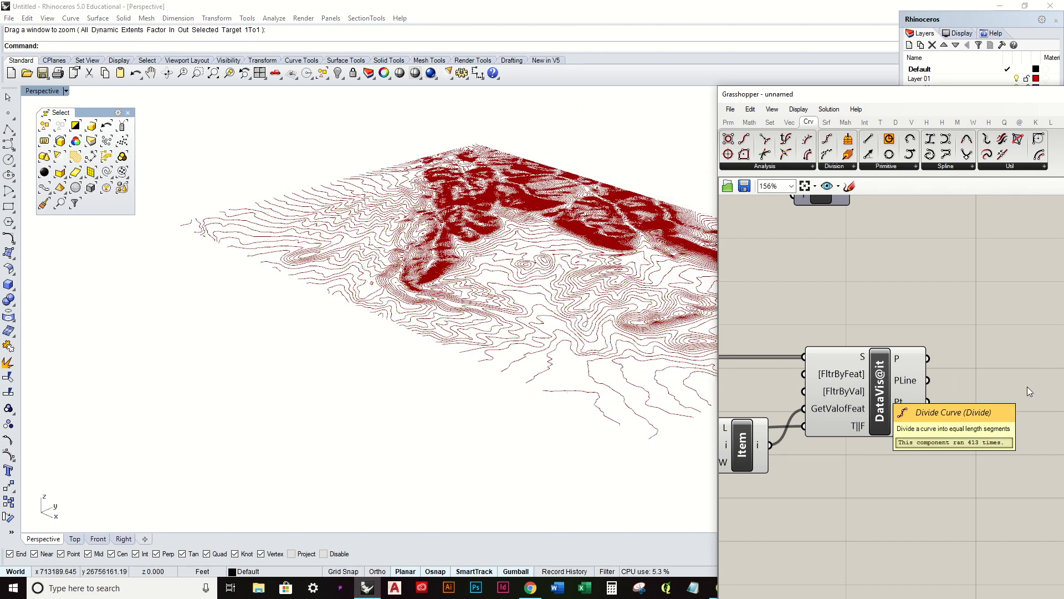
scroll(586, 388, "up", 5)
right_click_drag(585, 388, 621, 442)
scroll(629, 447, "down", 7)
right_click_drag(618, 378, 360, 367)
right_click_drag(839, 356, 877, 281)
scroll(877, 280, "down", 1)
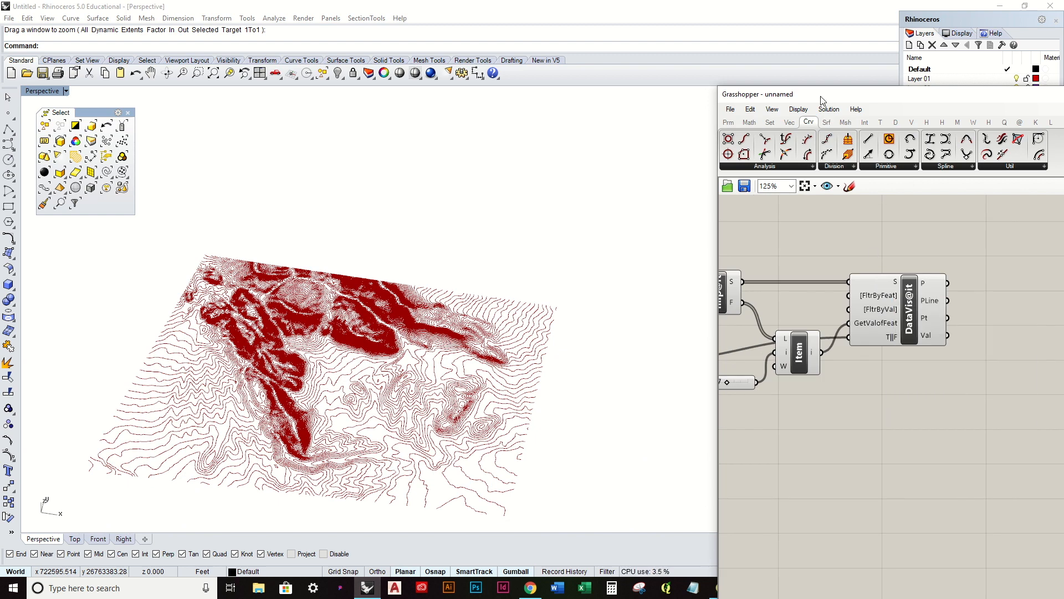
left_click_drag(821, 96, 724, 79)
right_click_drag(487, 332, 451, 305)
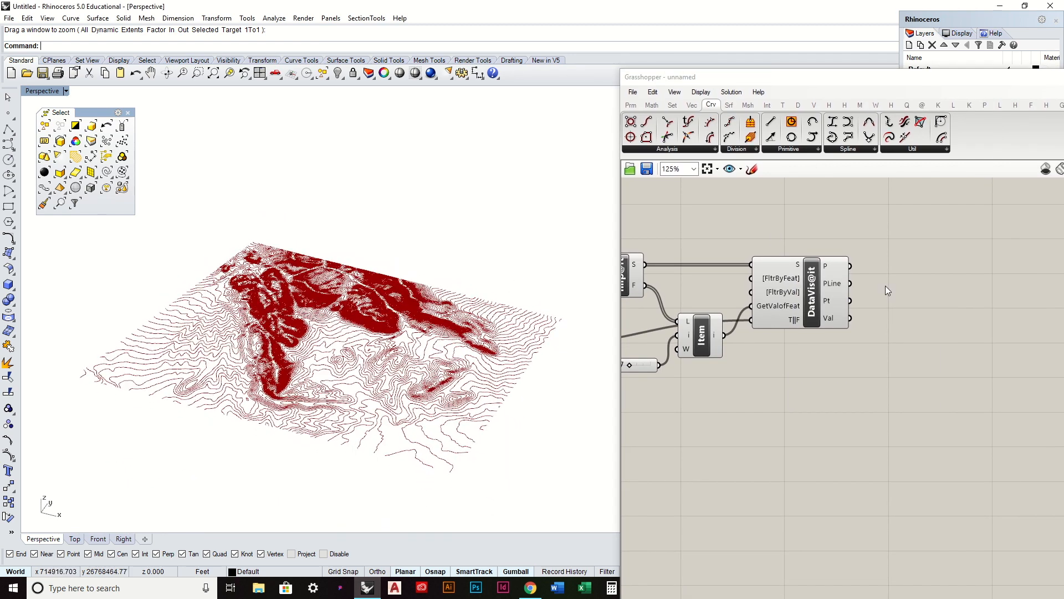
Step: Add a Move component in Grasshopper and connect DataVis@it's PLine output to its G input
right_click_drag(715, 346, 902, 363)
left_click_drag(669, 369, 685, 334)
right_click_drag(969, 339, 826, 364)
double_click(903, 249)
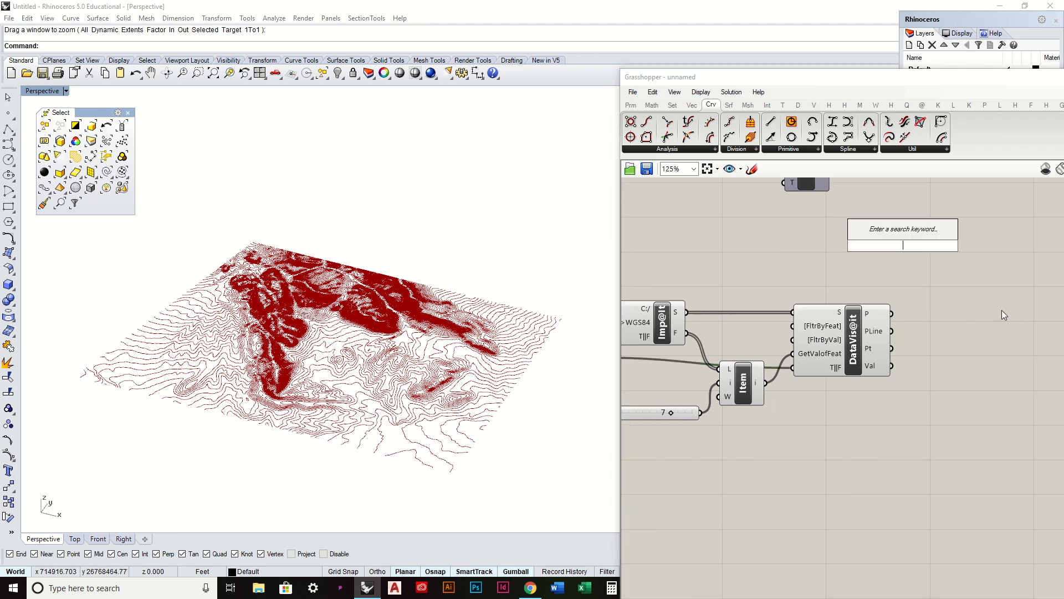
type("move")
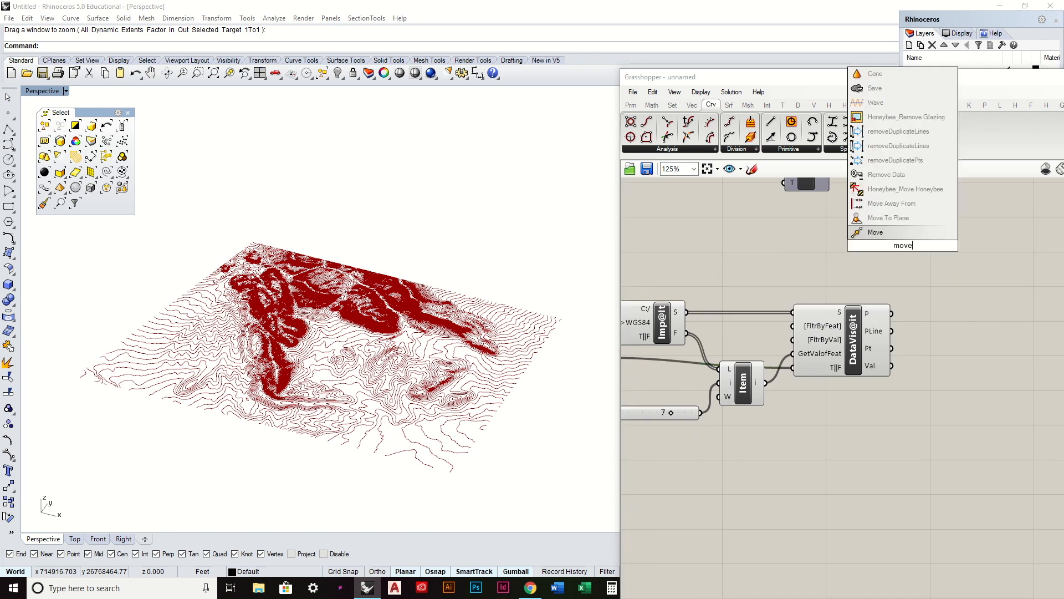
key("Return")
left_click_drag(925, 255, 1006, 305)
left_click_drag(892, 331, 996, 333)
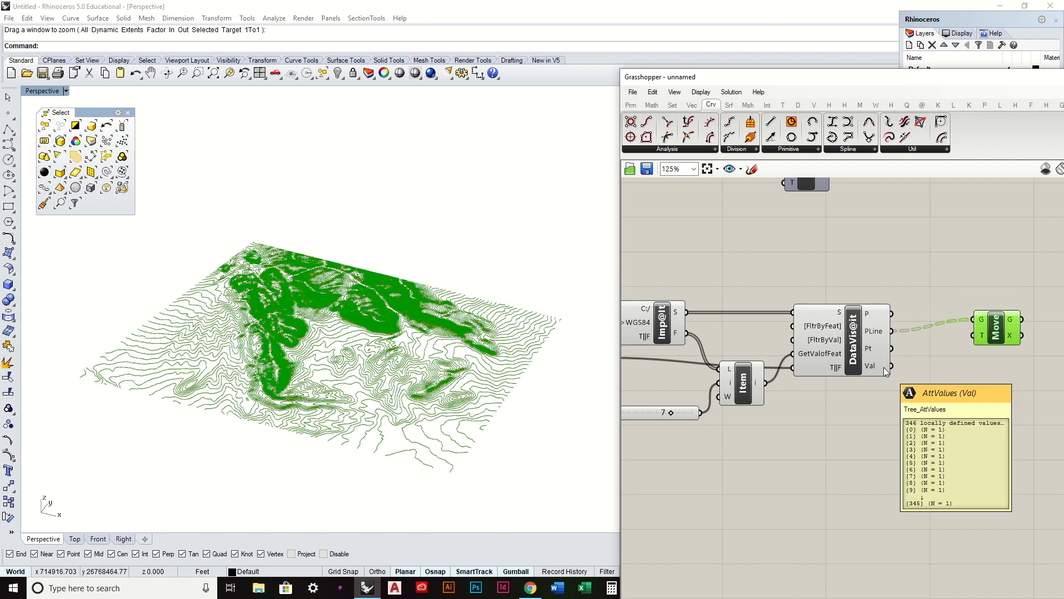
Step: Add a Unit Z component, feed it DataVis@it's Val output, and connect its vector to Move's T input
double_click(880, 419)
type("z")
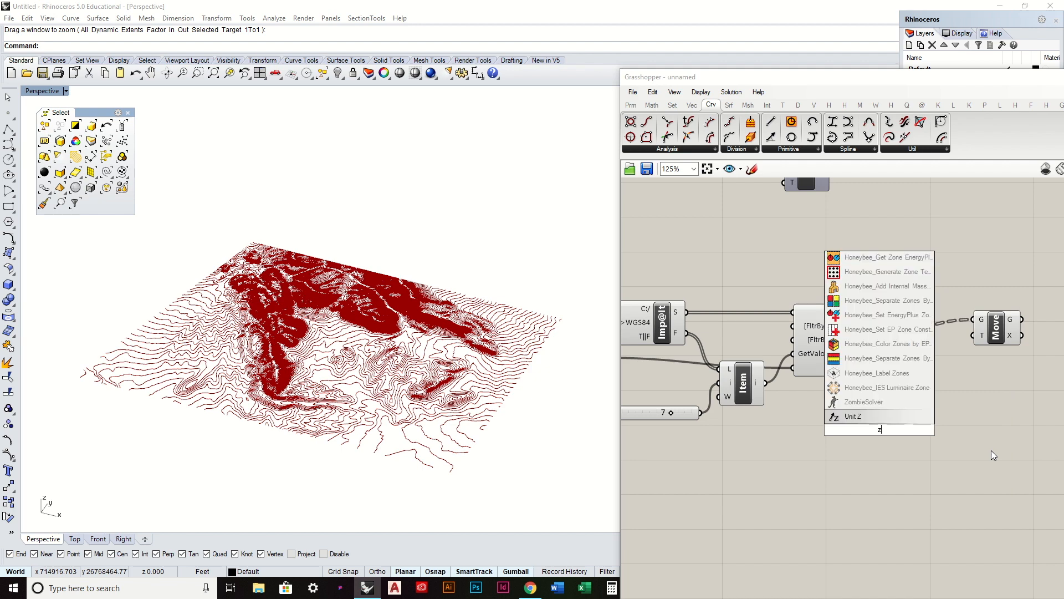
key("Return")
left_click_drag(903, 429, 1031, 327)
left_click(879, 429)
left_click_drag(880, 429, 947, 380)
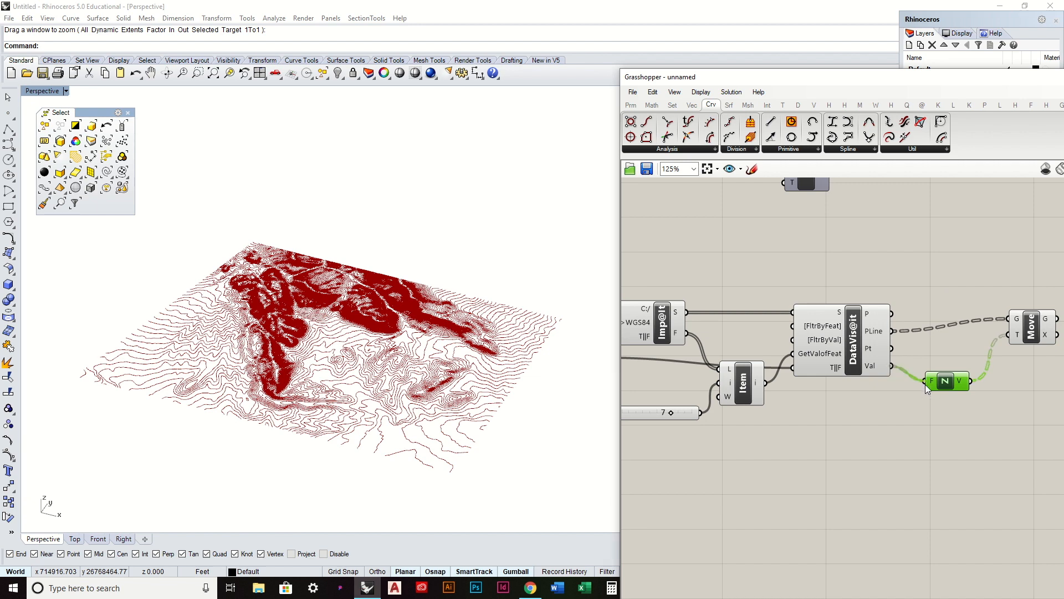
left_click_drag(927, 388, 925, 383)
Step: Turn off the preview of the import, list item, DataVis@it and Unit Z components, leaving only the moved contours displayed
scroll(909, 438, "down", 3)
left_click_drag(935, 438, 705, 334)
middle_click(705, 334)
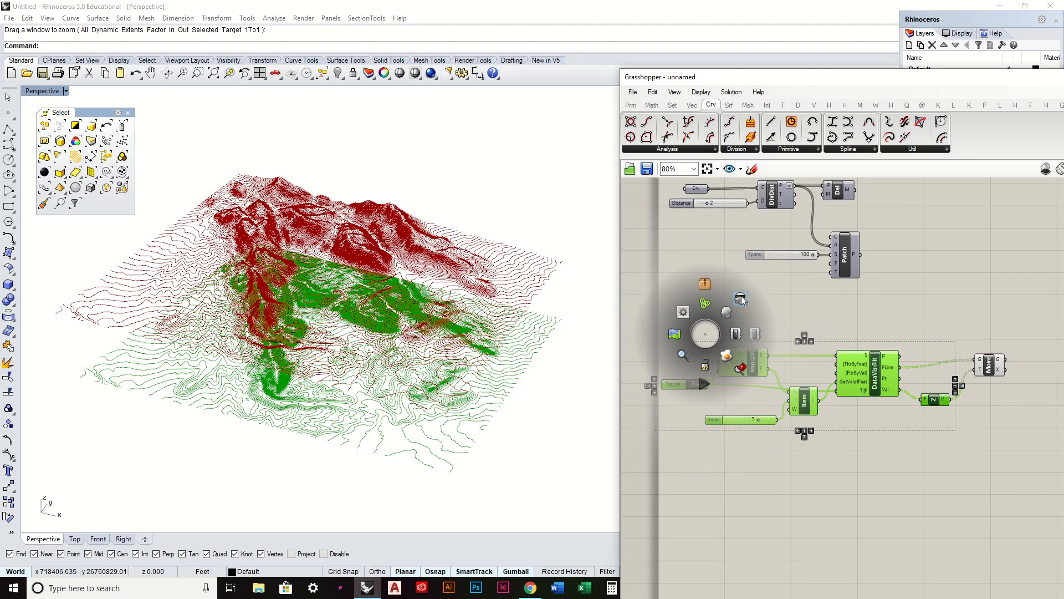
left_click(740, 298)
right_click_drag(487, 373, 438, 297)
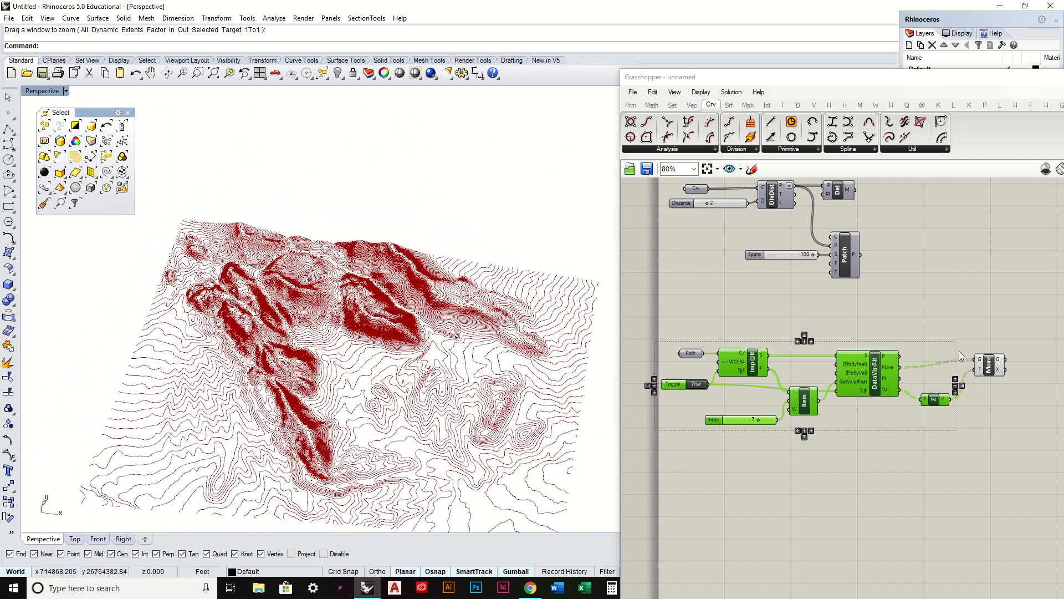
right_click_drag(611, 411, 603, 377)
Step: Add a Divide Length component beside Move and connect Move's G output to its C input
right_click_drag(1002, 373, 854, 350)
left_click_drag(797, 368, 798, 373)
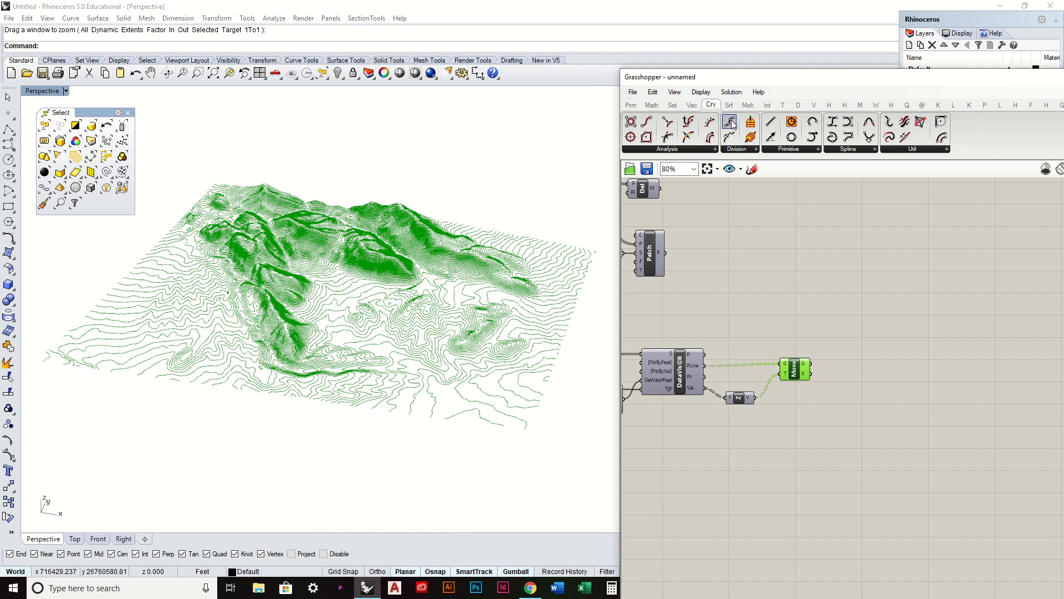
left_click(736, 149)
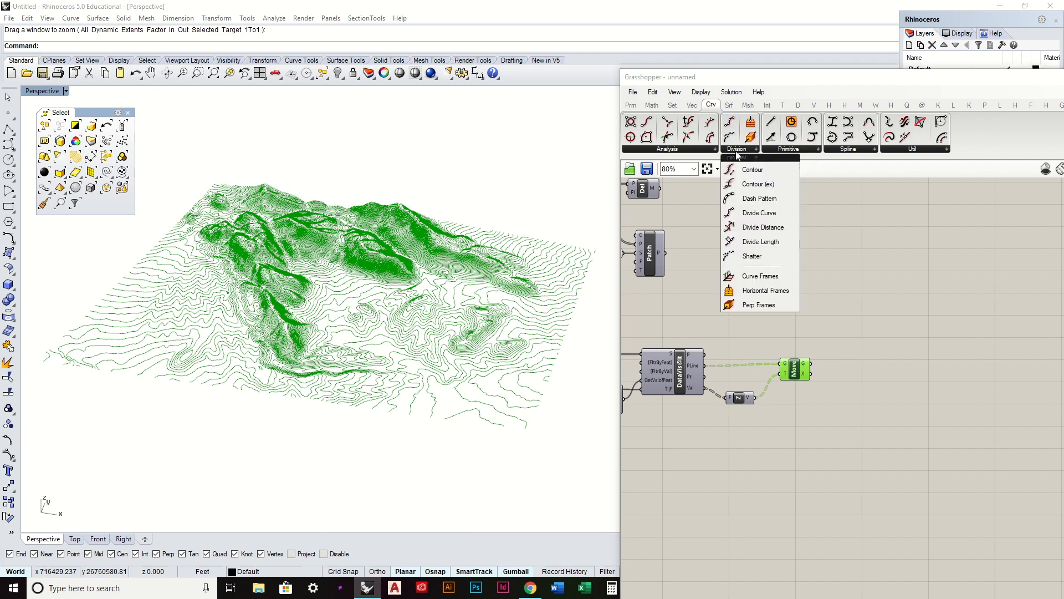
left_click(775, 242)
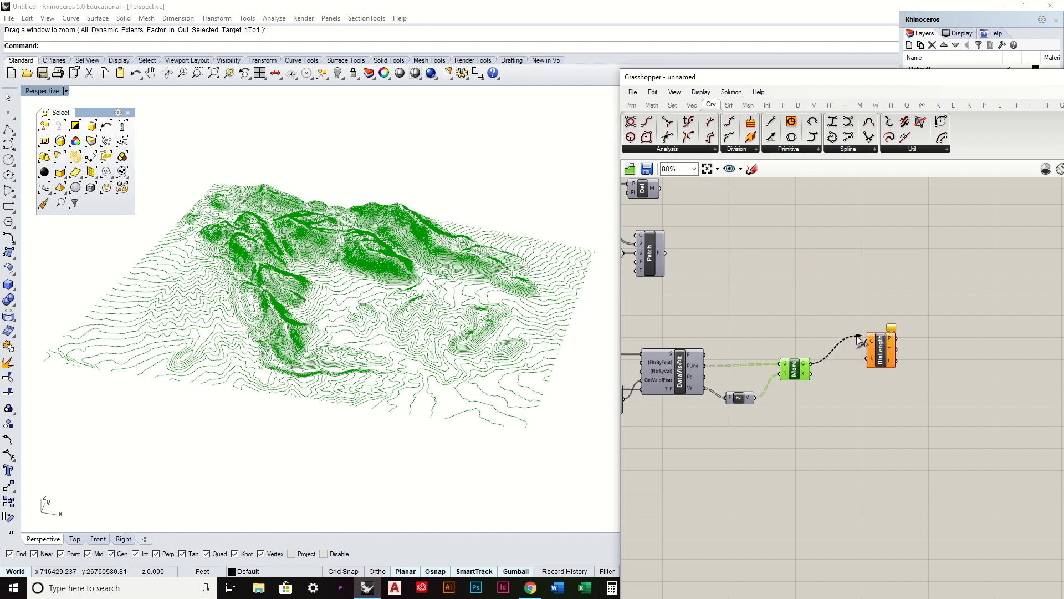
left_click_drag(863, 337, 865, 340)
left_click_drag(868, 347, 868, 369)
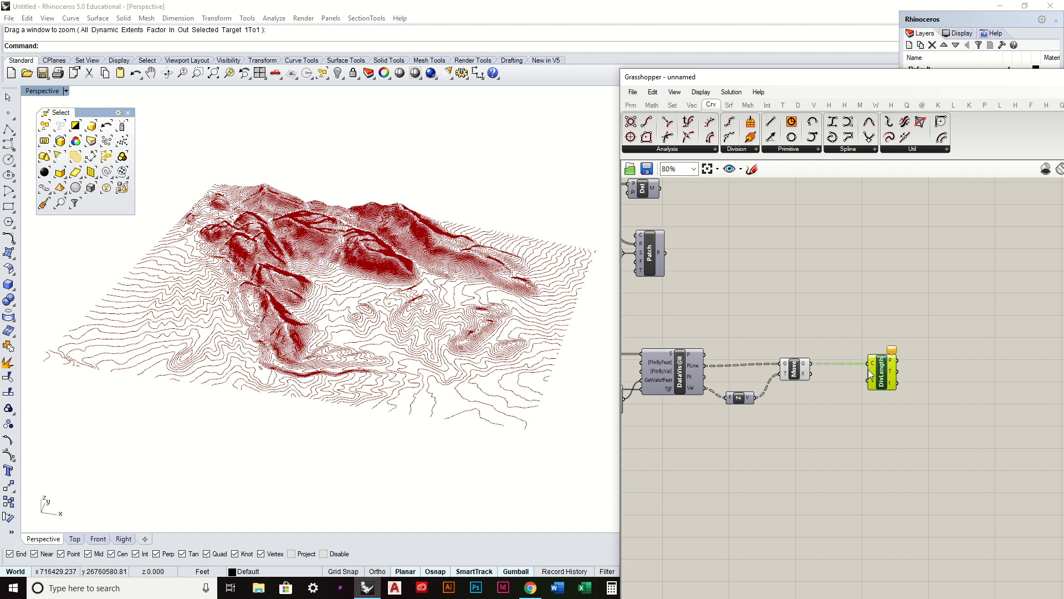
Step: Create a number slider set to 100, connect it to Divide Length's L input, and inspect the division points
double_click(812, 407)
type("100")
key("Return")
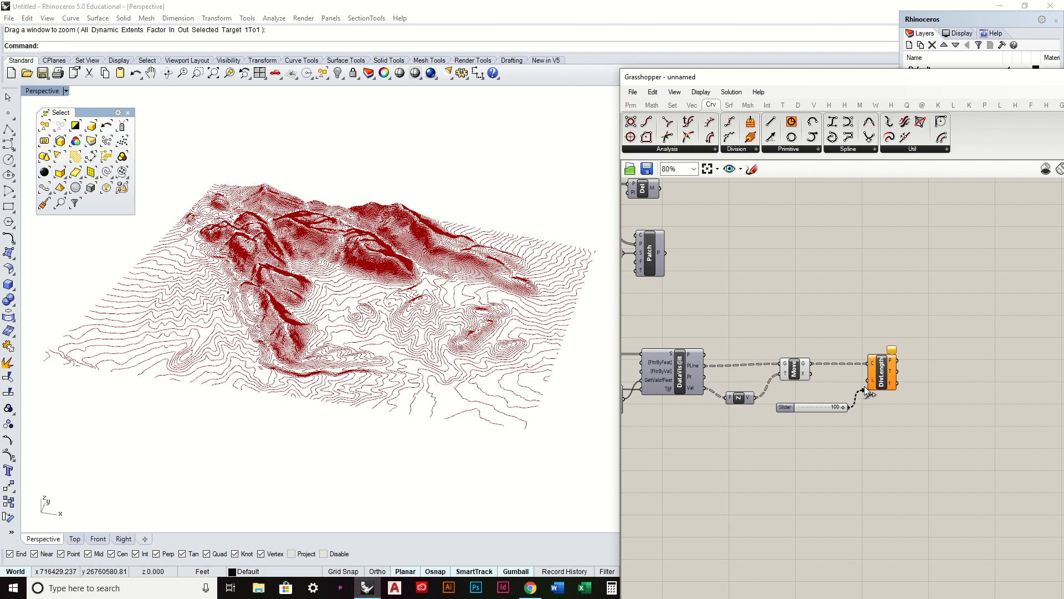
scroll(388, 292, "up", 12)
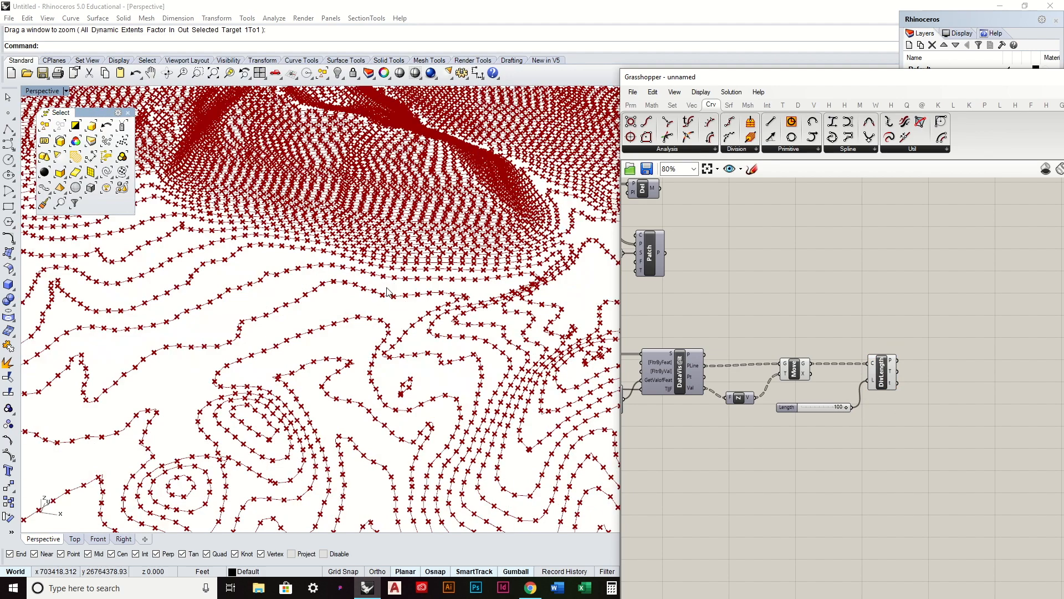
scroll(388, 292, "down", 6)
right_click_drag(390, 292, 408, 296)
scroll(887, 361, "up", 5)
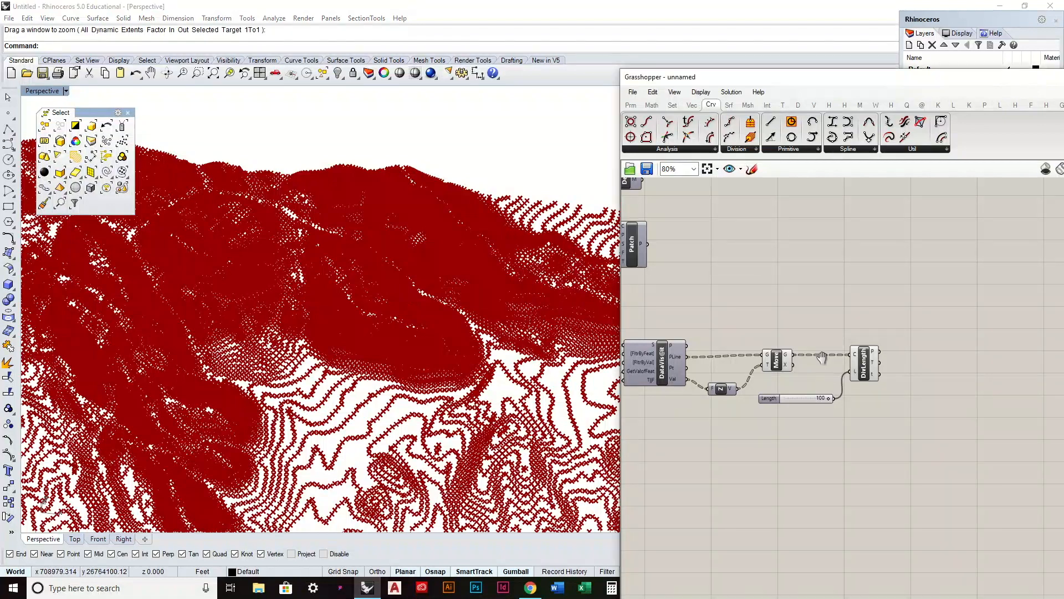
Step: Flatten Divide Length's P output and connect it to the P input of a new Delaunay Mesh component
right_click(867, 352)
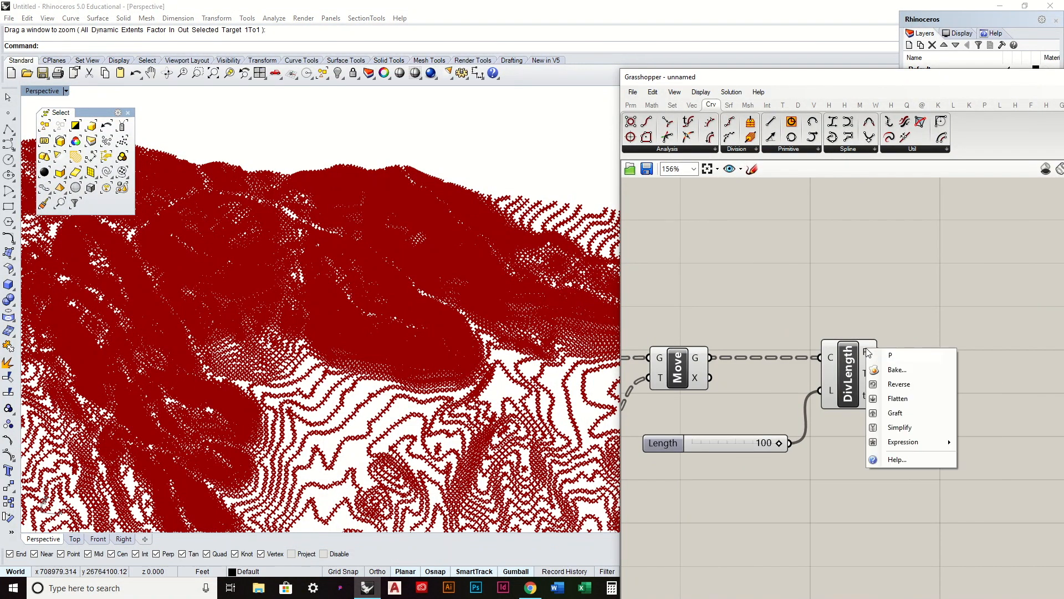
left_click(899, 393)
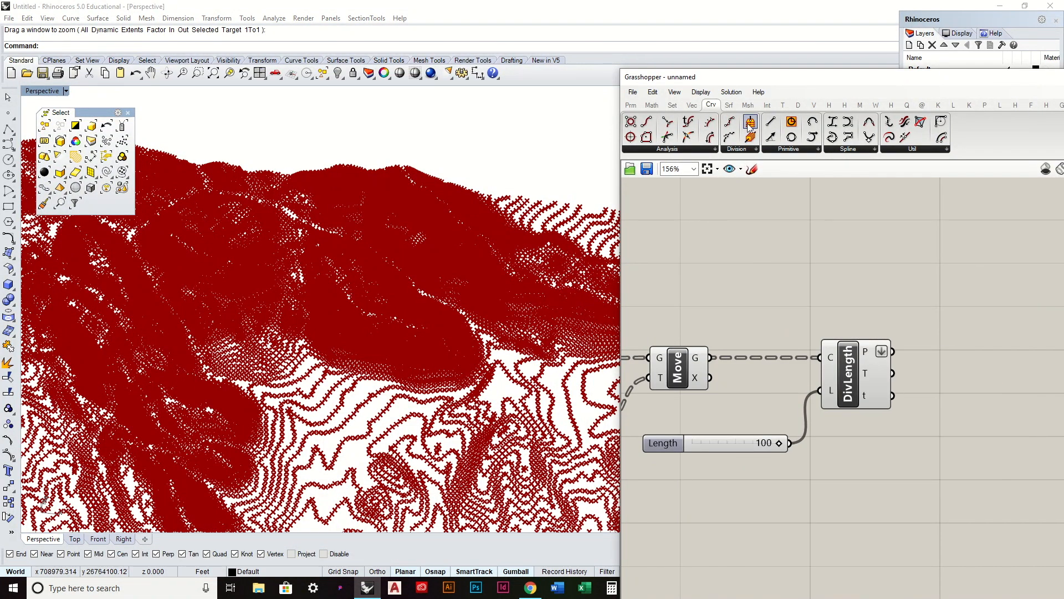
left_click(755, 106)
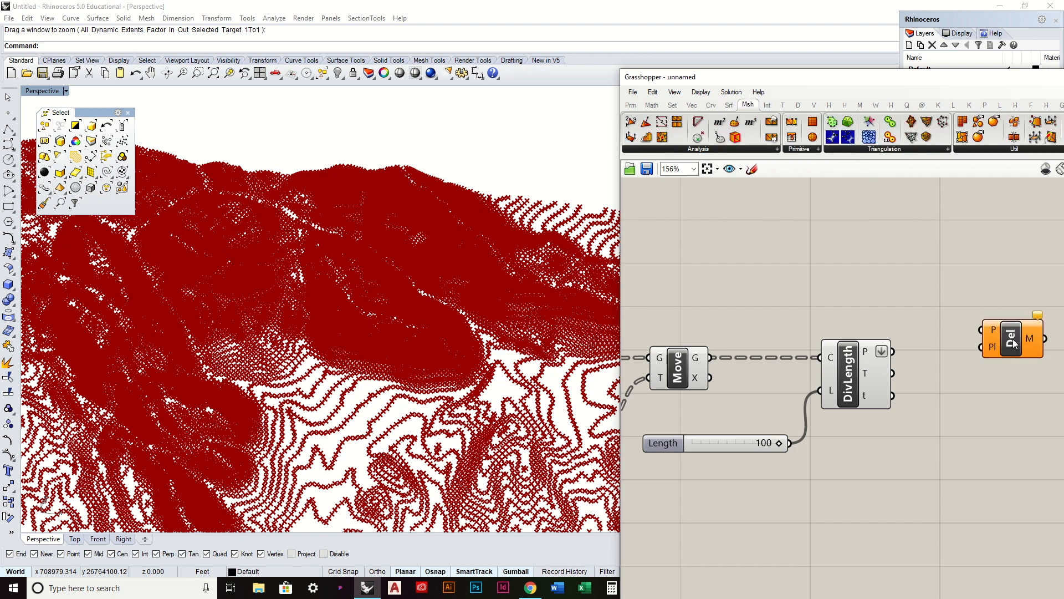
right_click_drag(949, 298, 807, 299)
scroll(813, 301, "down", 4)
right_click_drag(813, 258, 922, 367)
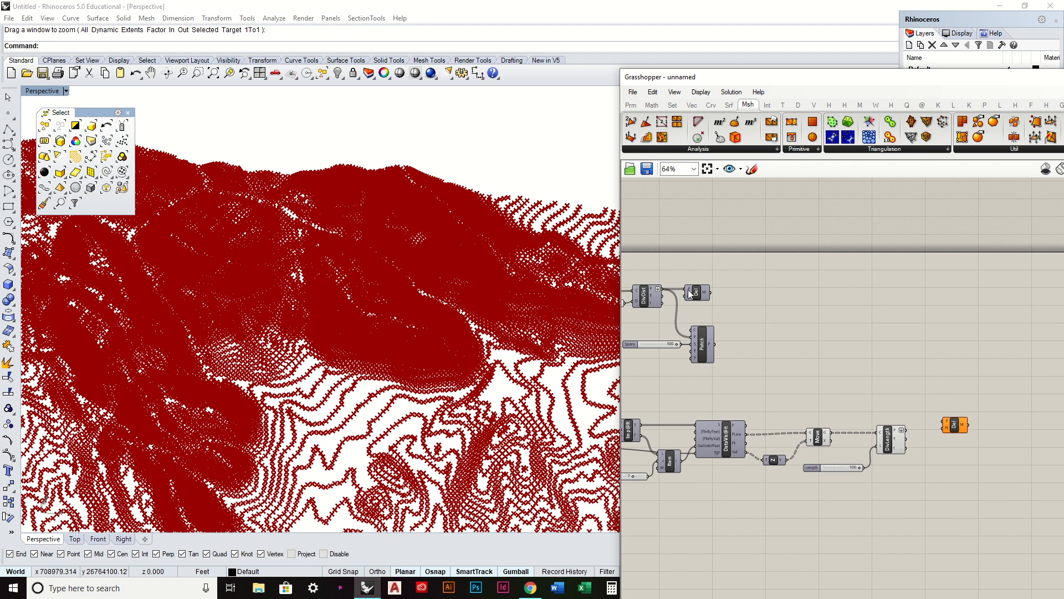
scroll(920, 404, "up", 4)
left_click_drag(792, 370, 878, 348)
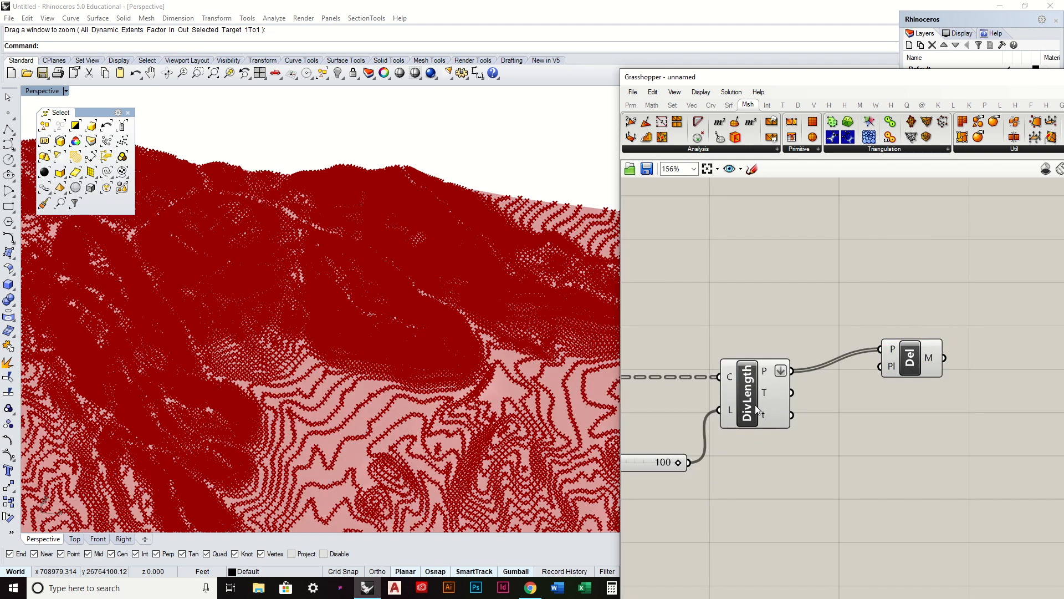
Step: Turn off the preview of the Divide Length and Move components so only the Delaunay mesh displays
left_click(752, 404)
right_click(753, 401)
left_click(782, 422)
right_click_drag(531, 392, 590, 383)
scroll(877, 362, "down", 4)
left_click(755, 373)
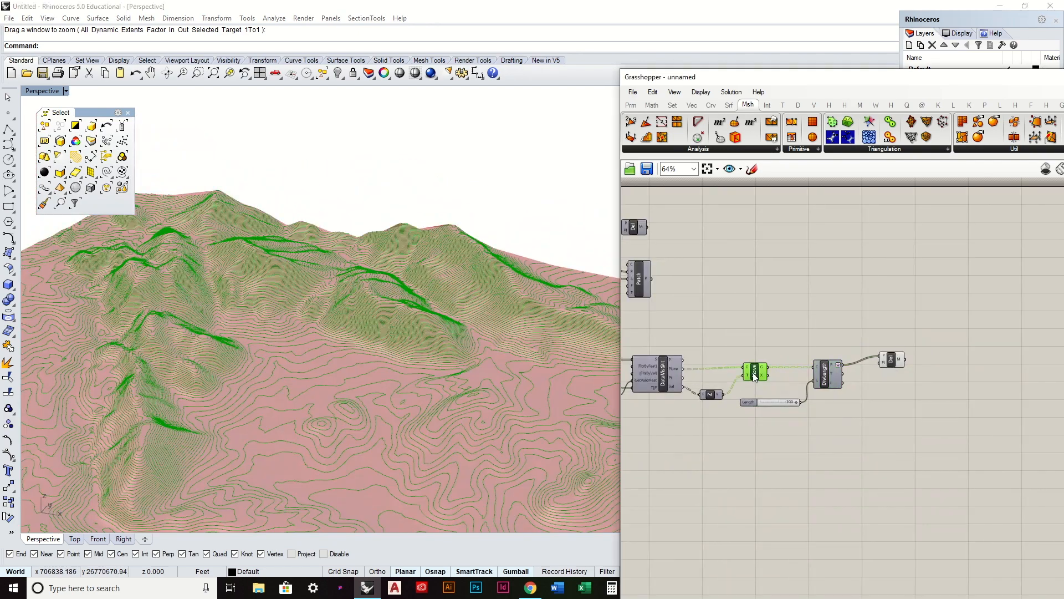
right_click(761, 371)
left_click(792, 391)
right_click_drag(463, 355, 429, 366)
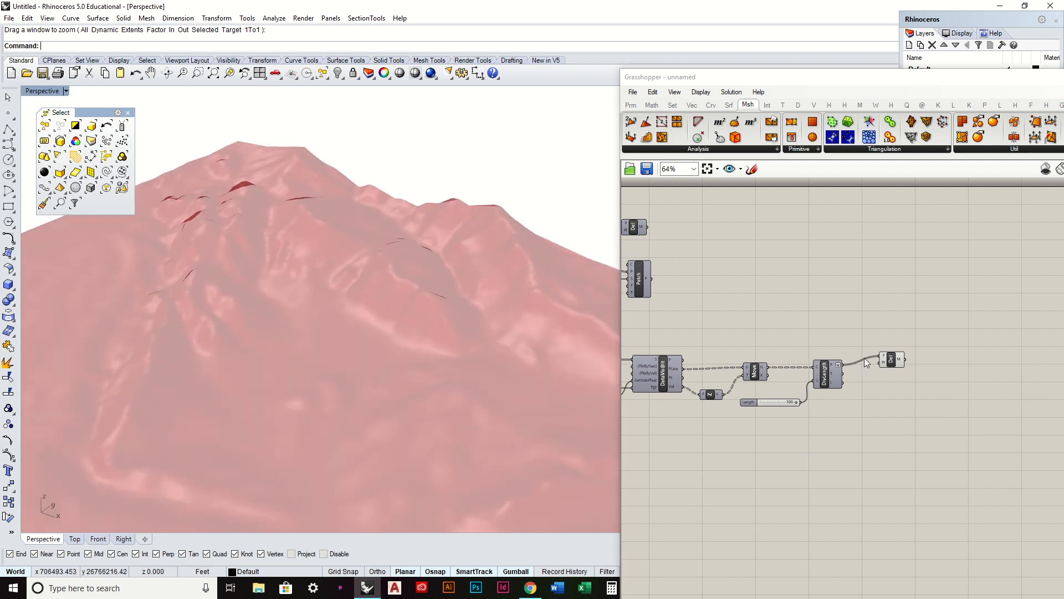
Step: Bake the Delaunay mesh to Layer 02 and turn off the Delaunay Mesh component's preview
left_click_drag(895, 361, 890, 371)
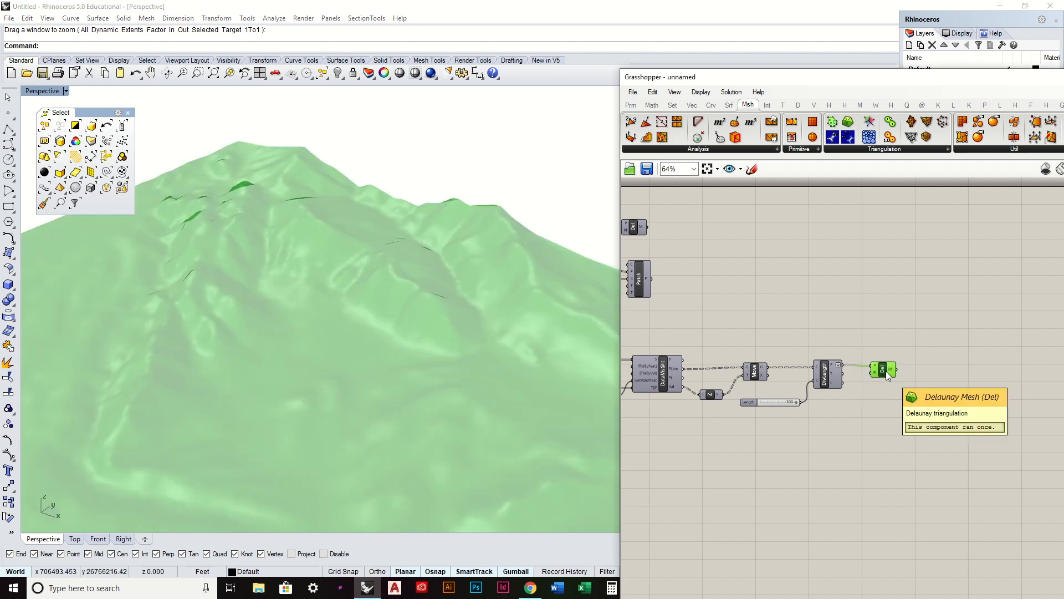
right_click(886, 371)
left_click(932, 423)
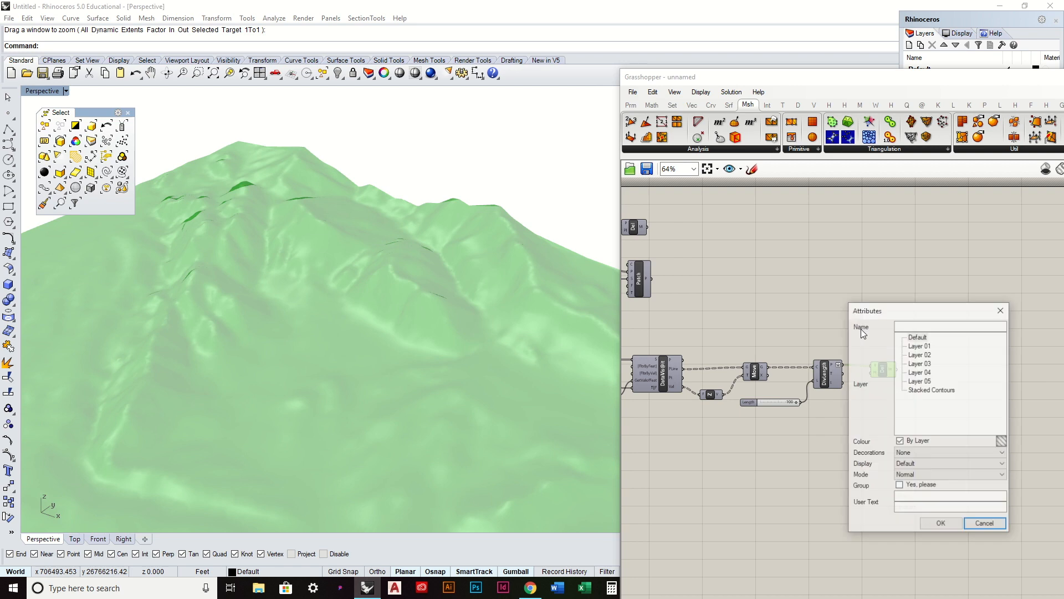
left_click(920, 354)
left_click(942, 524)
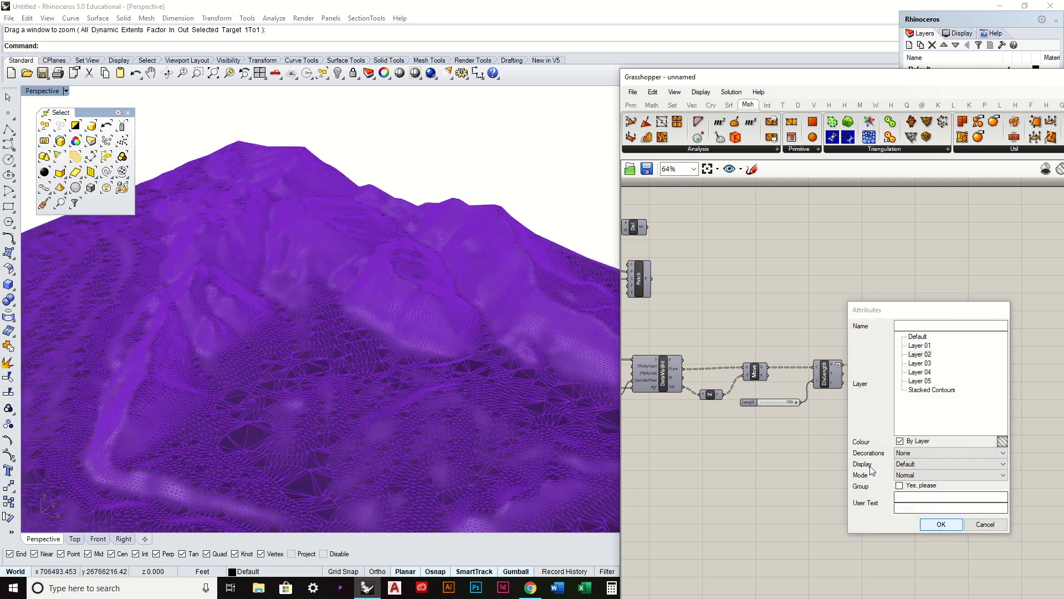
right_click(881, 371)
Step: Select the baked mesh, move it upward in the Perspective view, and deselect it
scroll(377, 323, "down", 5)
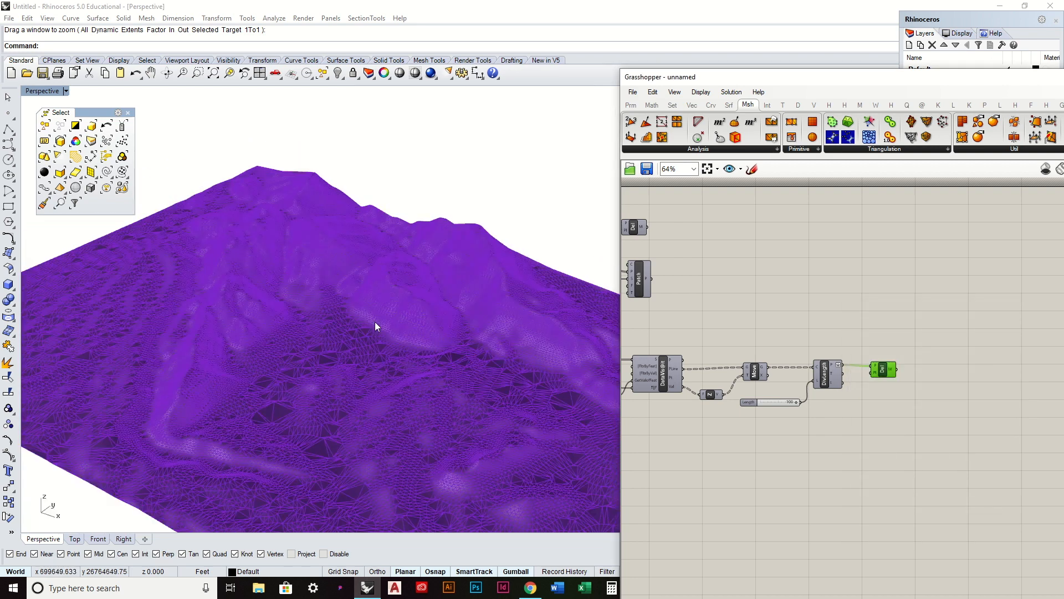
left_click(325, 314)
left_click_drag(332, 320, 341, 145)
left_click(512, 348)
right_click_drag(512, 348, 364, 236)
Step: Switch the Perspective view to Rendered display mode and inspect the terrain mesh alongside the full Grasshopper definition
left_click(48, 96)
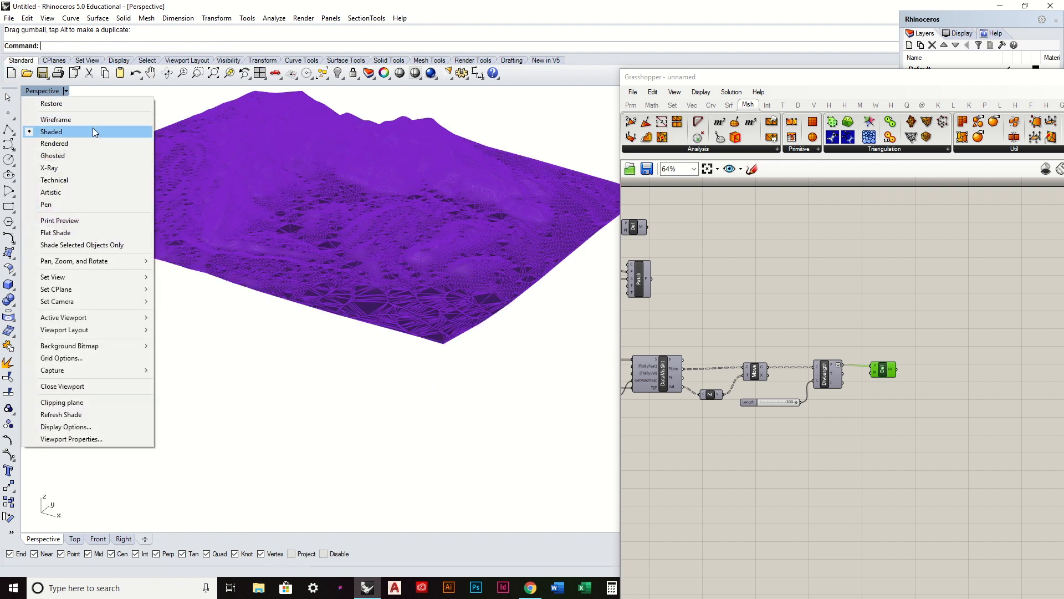
left_click(87, 139)
right_click_drag(366, 203, 466, 293)
right_click_drag(782, 299, 940, 303)
left_click_drag(1009, 354, 1006, 355)
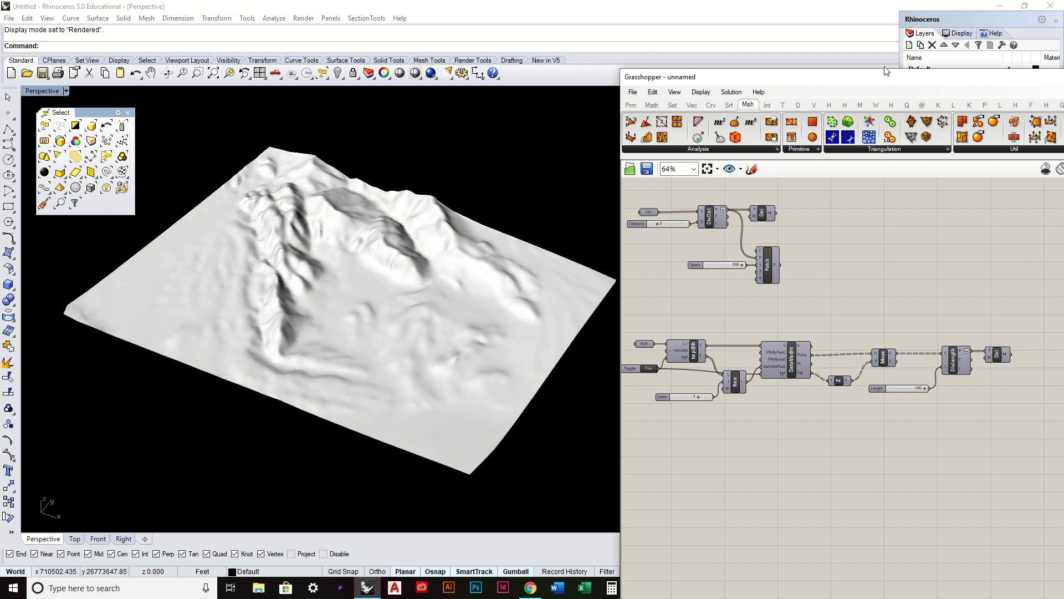
left_click_drag(868, 84, 831, 55)
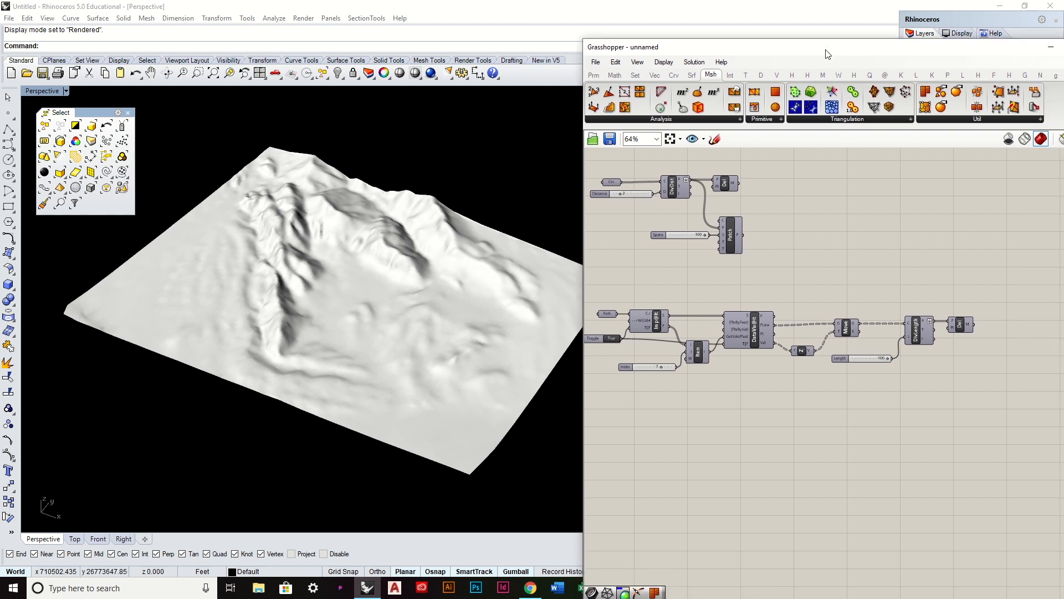
right_click_drag(282, 310, 293, 271)
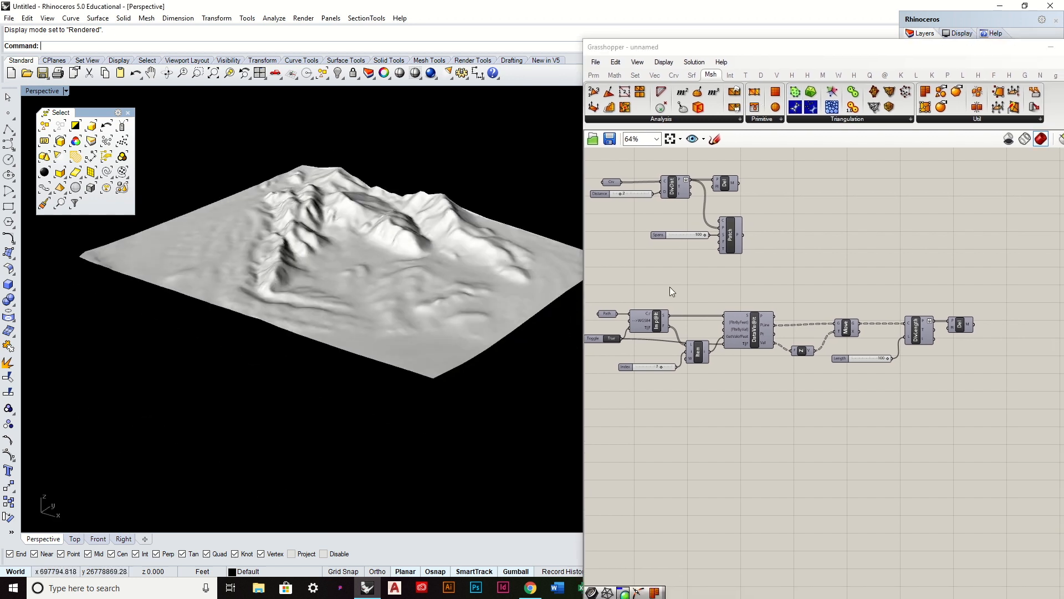